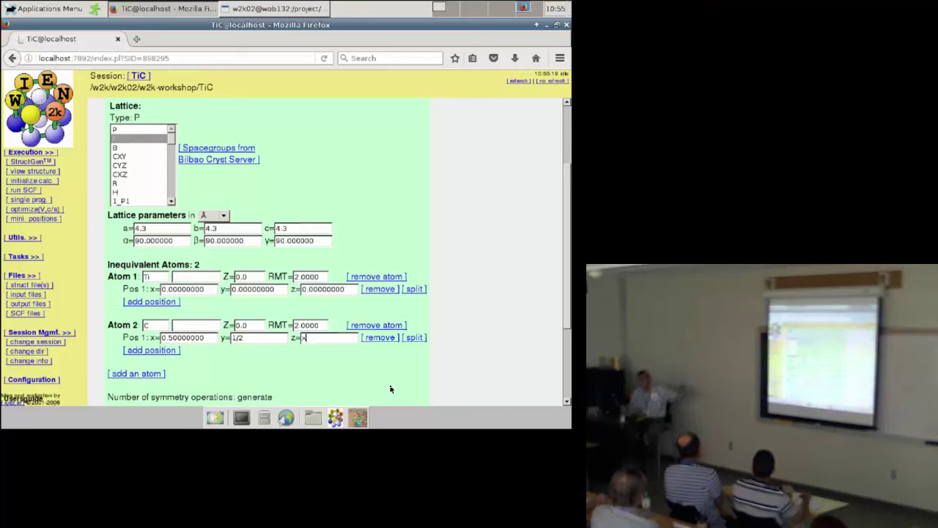
# Step: Save the TiC structure with its Ti and C atoms and 4.3 Å lattice parameters in StructGen
pyautogui.press('Return')
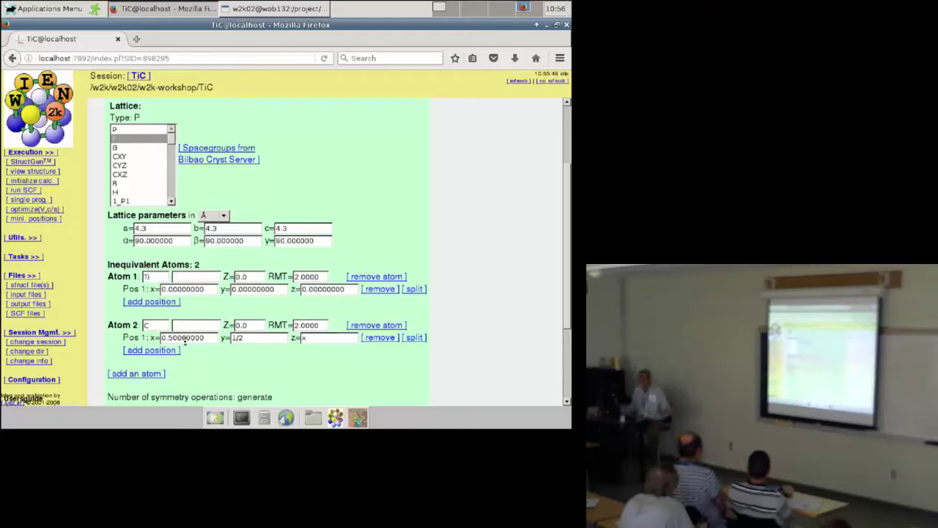
pyautogui.scroll(-3, 258, 367)
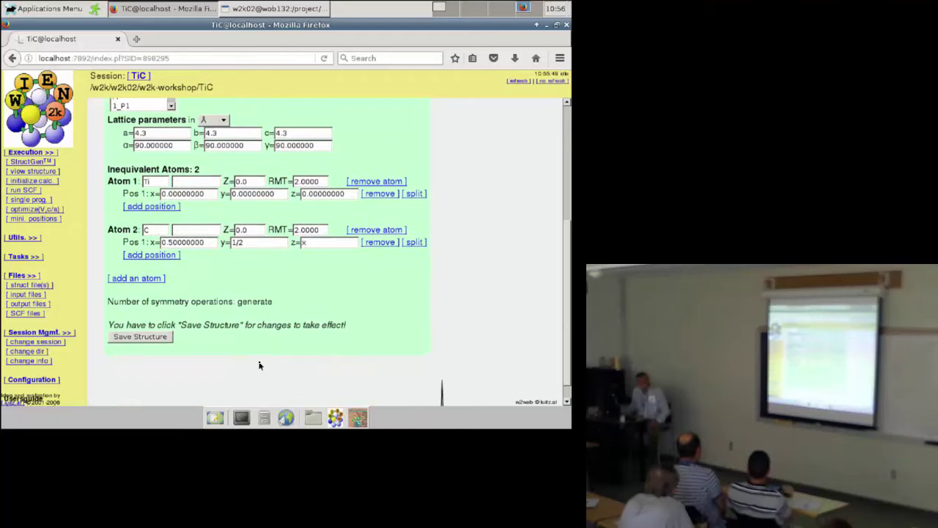
pyautogui.click(141, 336)
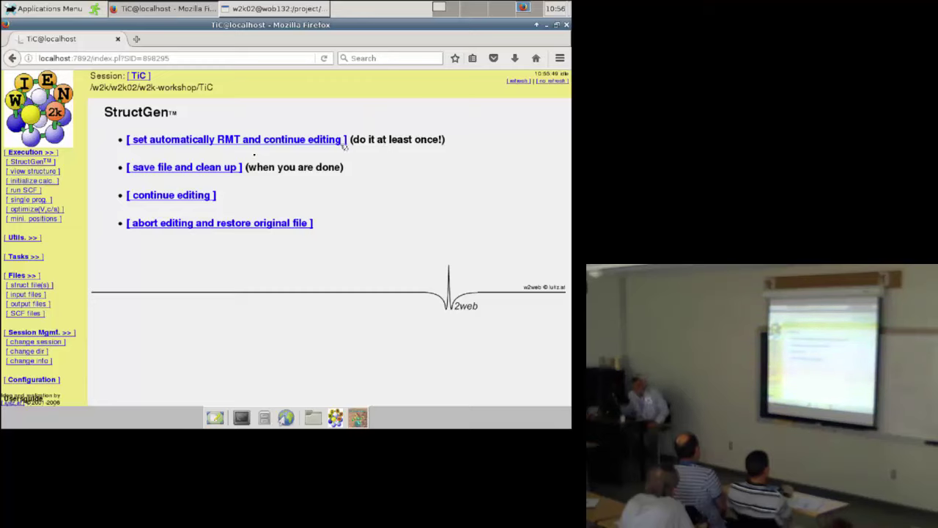
# Step: Set the RMT radii automatically with a 5% reduction using the new scheme, and return to structure editing
pyautogui.click(213, 137)
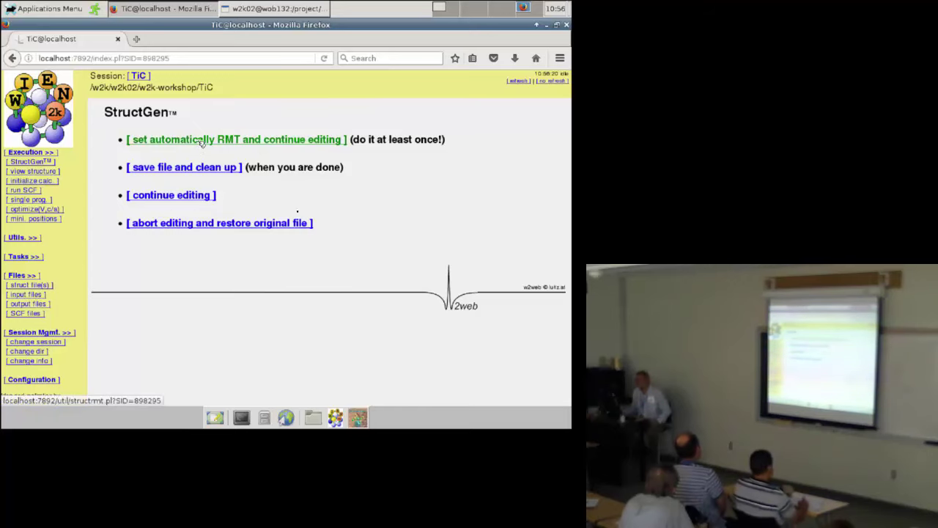
pyautogui.click(198, 140)
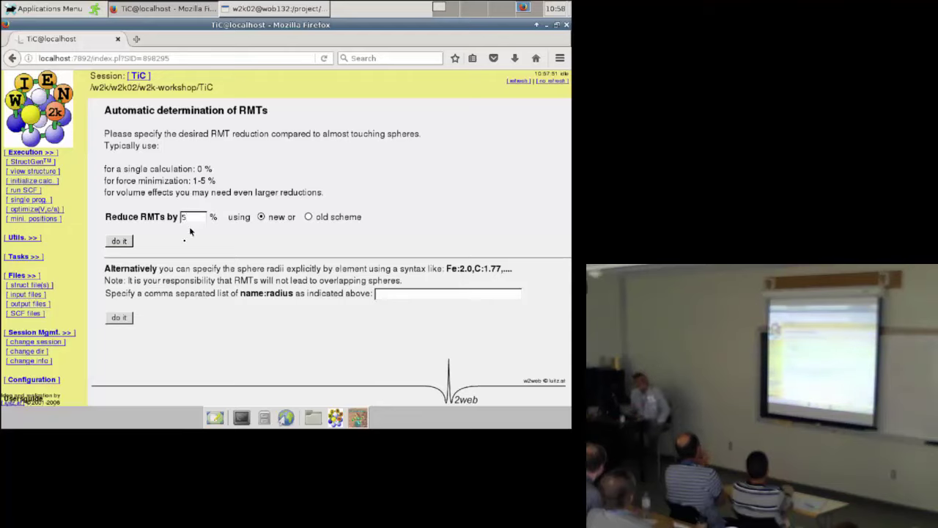
pyautogui.click(120, 241)
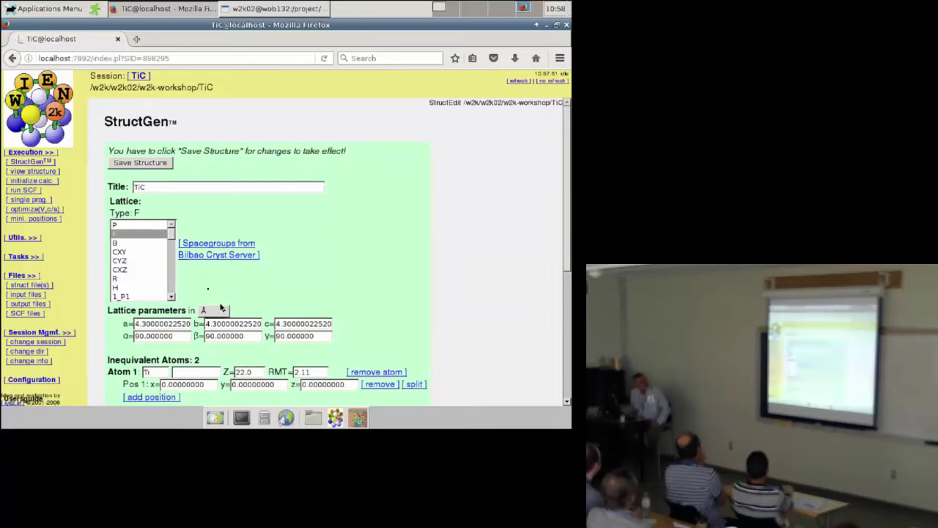
# Step: Check the lattice and atom entries, save the structure again, and finish editing by saving the struct file and cleaning up
pyautogui.scroll(-2, 330, 213)
pyautogui.scroll(2, 305, 172)
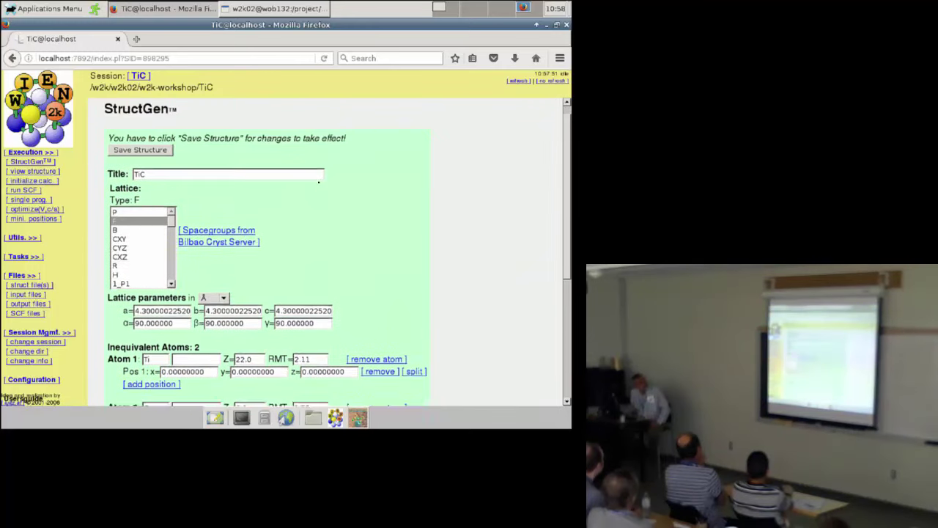
pyautogui.scroll(-3, 329, 218)
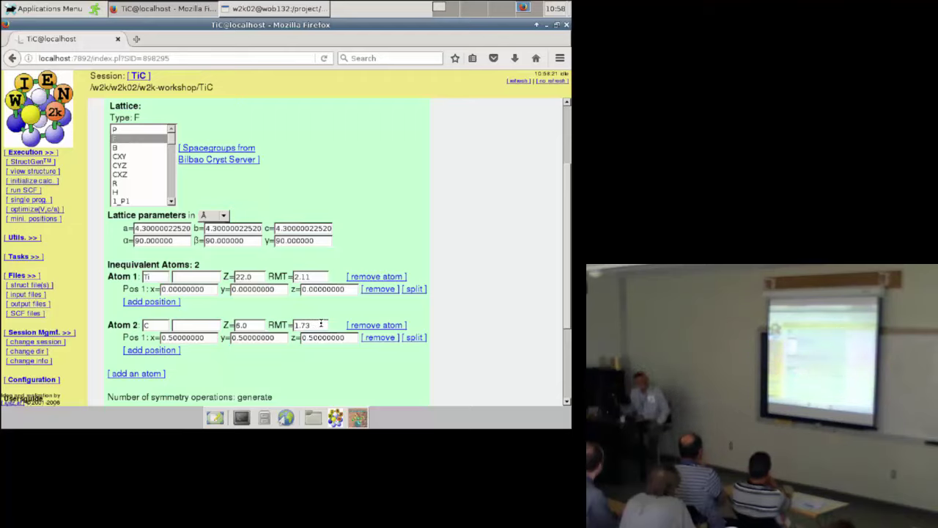
pyautogui.scroll(-1, 327, 307)
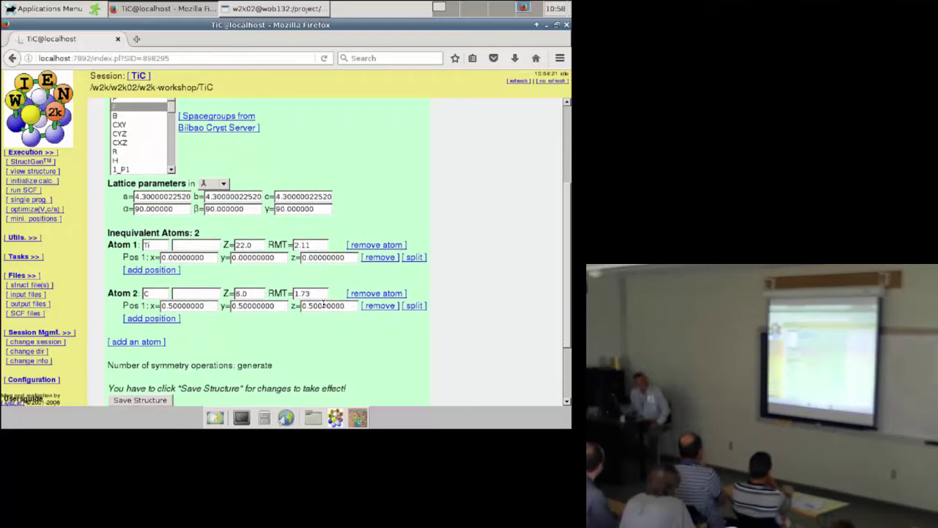
pyautogui.scroll(-3, 323, 304)
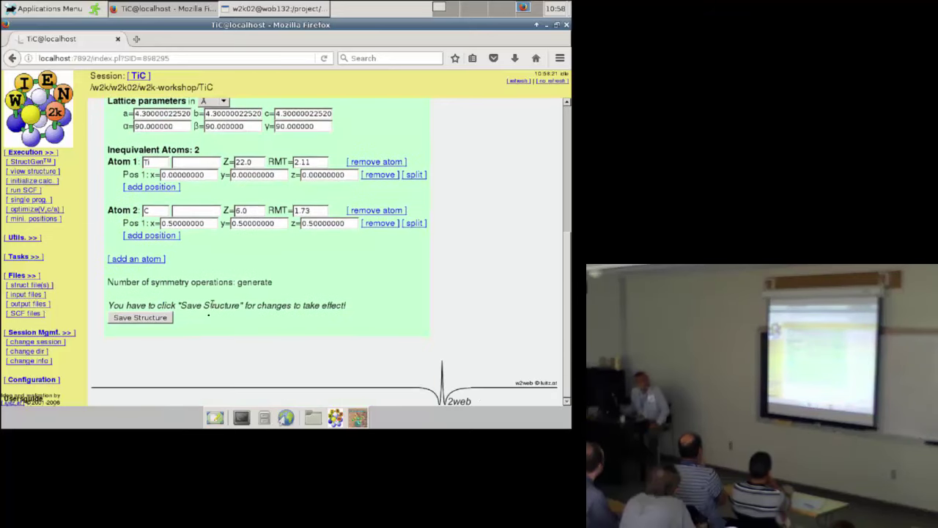
pyautogui.click(156, 318)
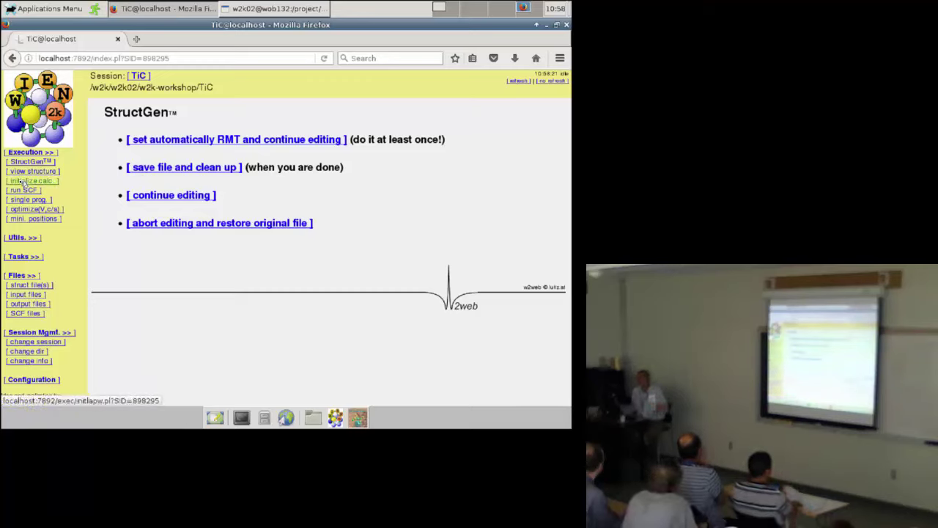
pyautogui.click(151, 169)
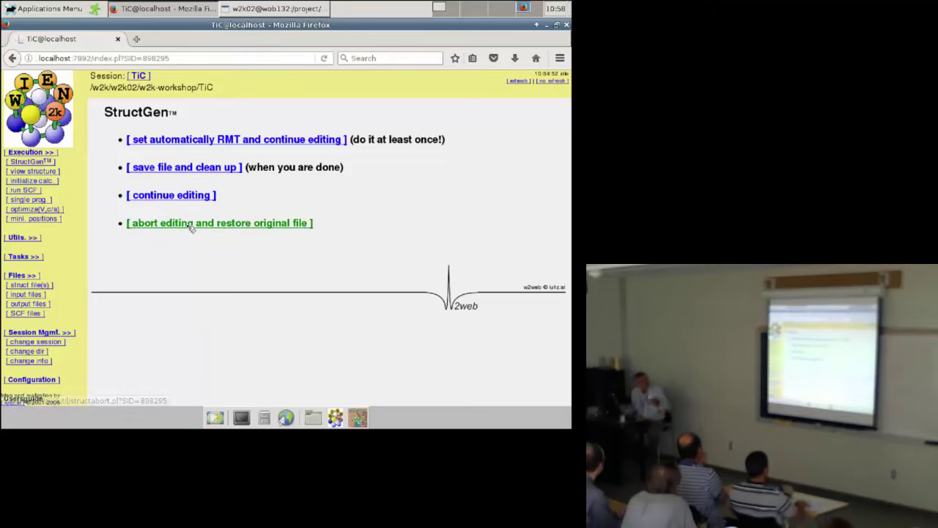
pyautogui.click(152, 170)
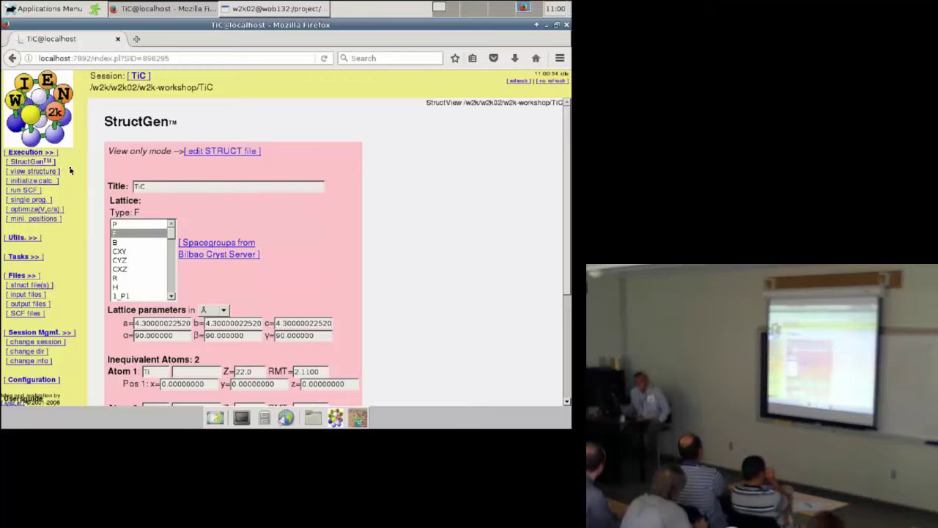
# Step: Open the TiC structure in XCrySDen and rotate the model to inspect its atomic arrangement
pyautogui.click(26, 163)
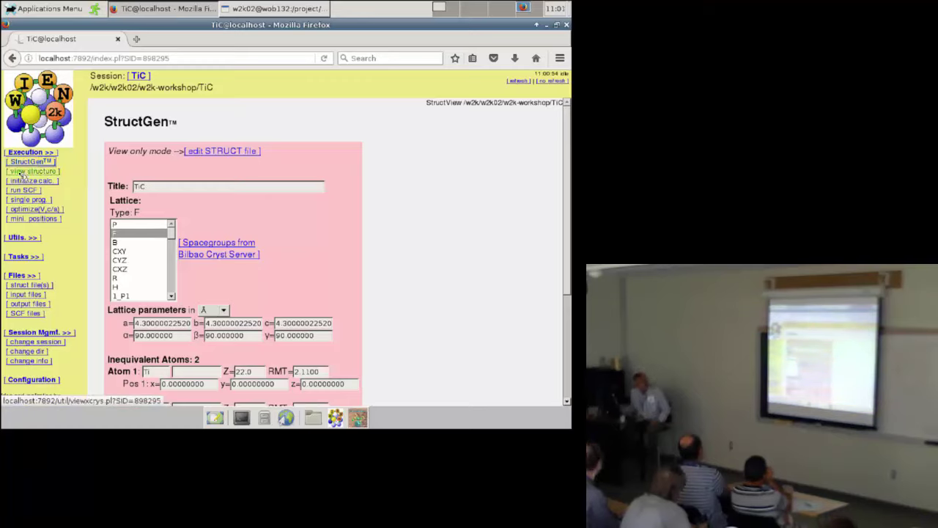
pyautogui.click(22, 173)
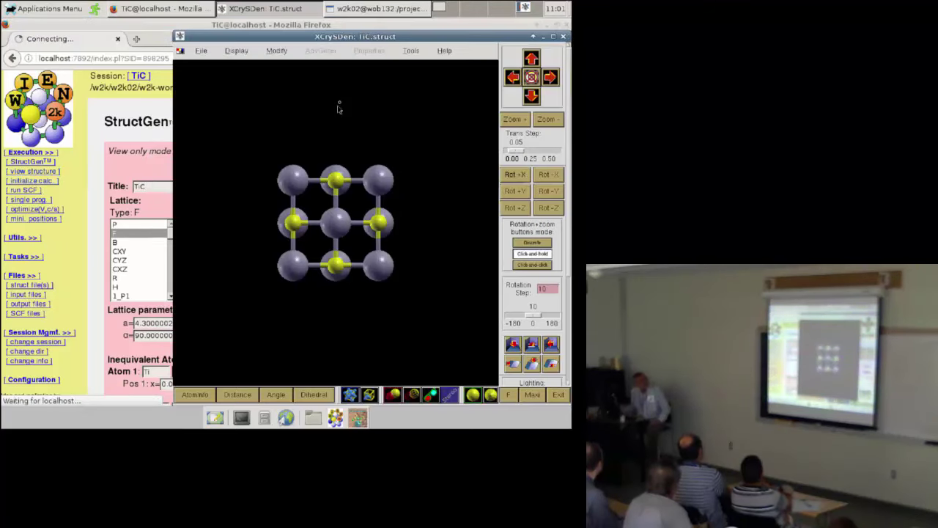
pyautogui.moveTo(378, 124); pyautogui.dragTo(389, 165)
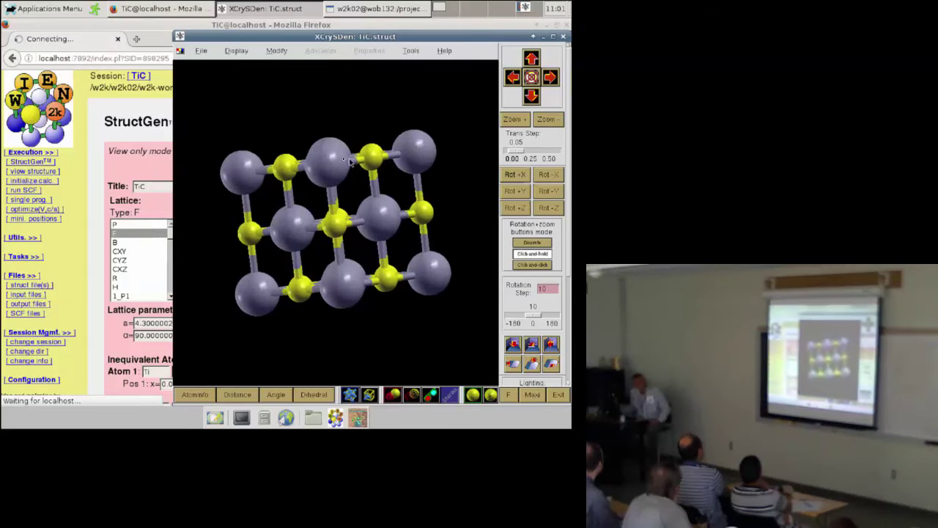
pyautogui.moveTo(298, 130); pyautogui.dragTo(354, 318)
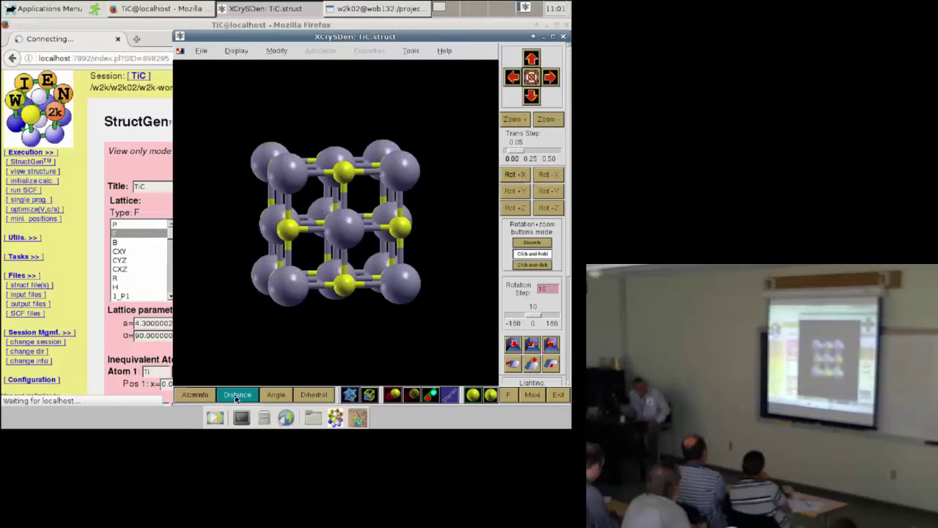
# Step: Measure the distance between the front lower corner Ti atom and the neighbouring C atom
pyautogui.click(236, 396)
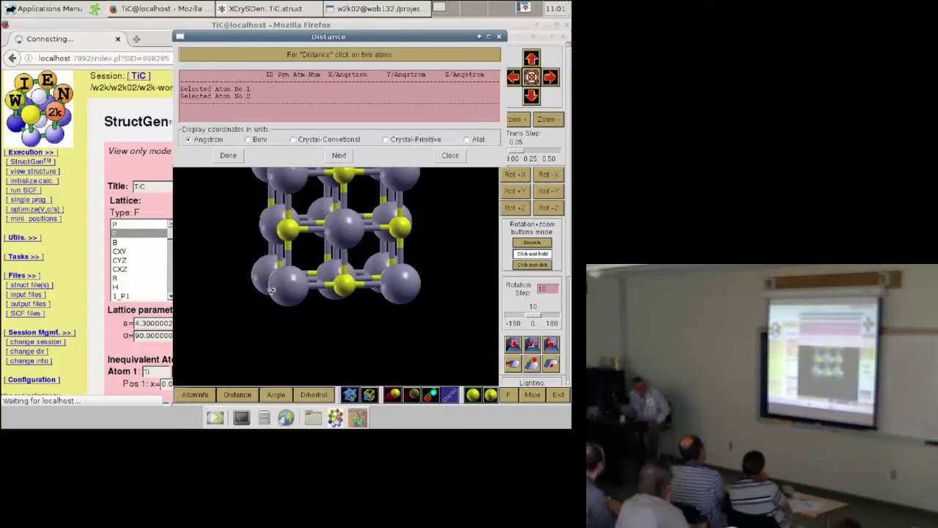
pyautogui.click(286, 285)
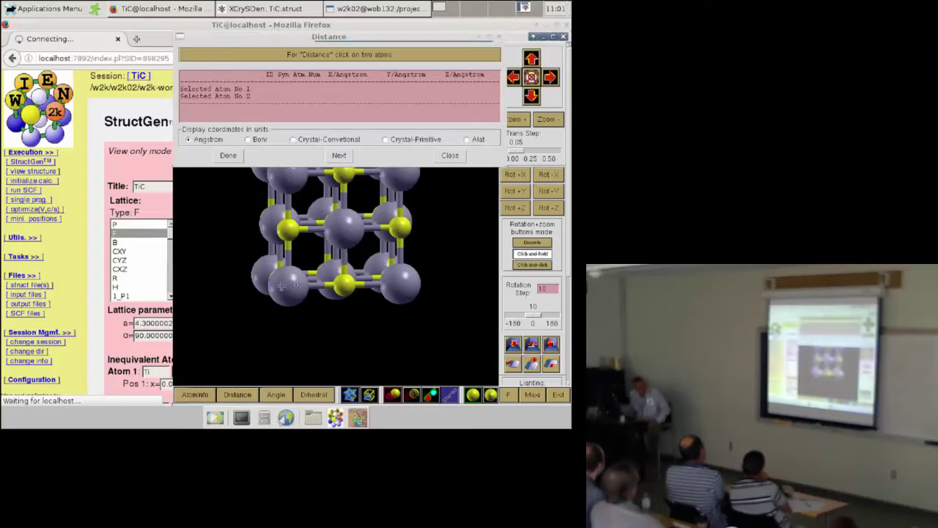
pyautogui.click(331, 280)
pyautogui.click(236, 156)
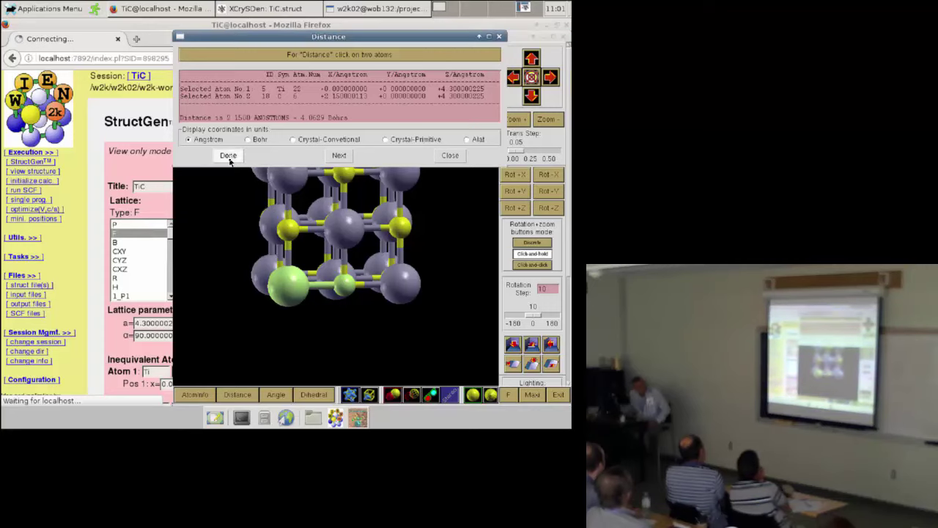
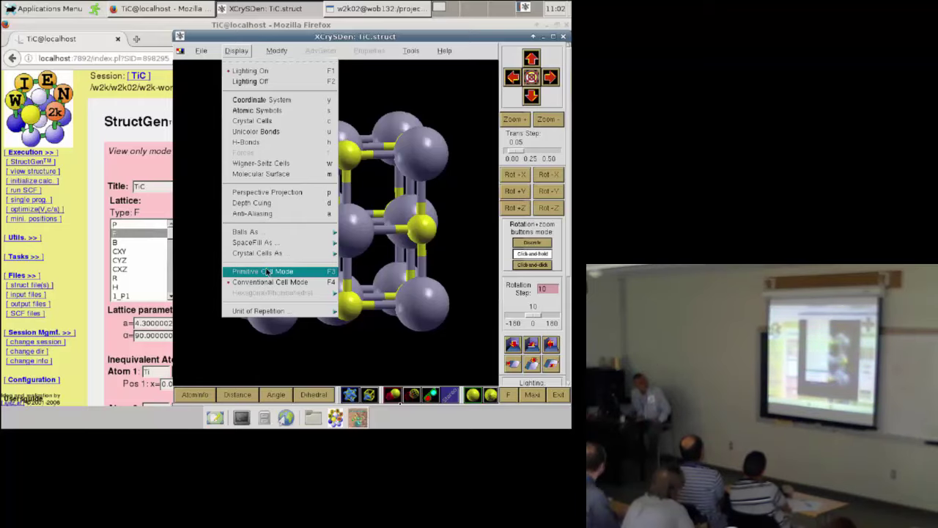
# Step: Switch the display to primitive cell mode, show the crystal cell edges, and examine the cell from different angles
pyautogui.click(267, 272)
pyautogui.moveTo(399, 270); pyautogui.dragTo(444, 283)
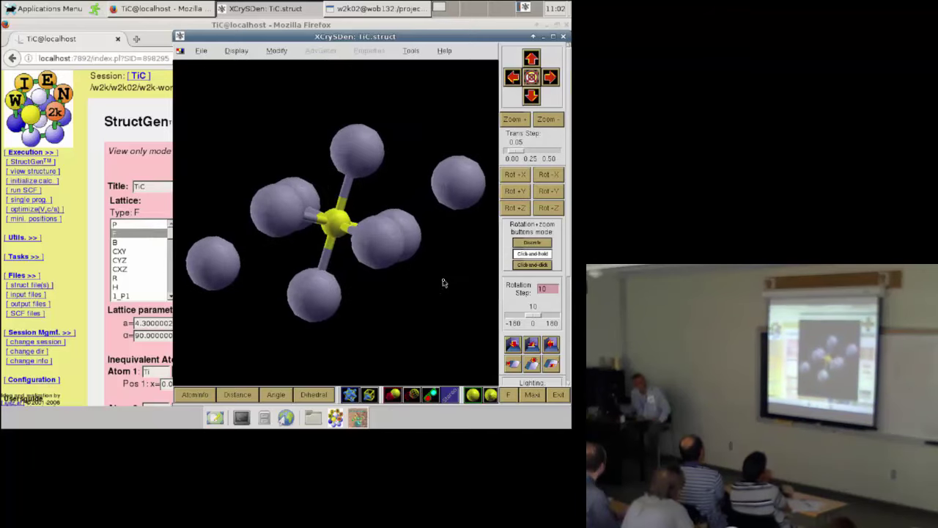
pyautogui.click(249, 51)
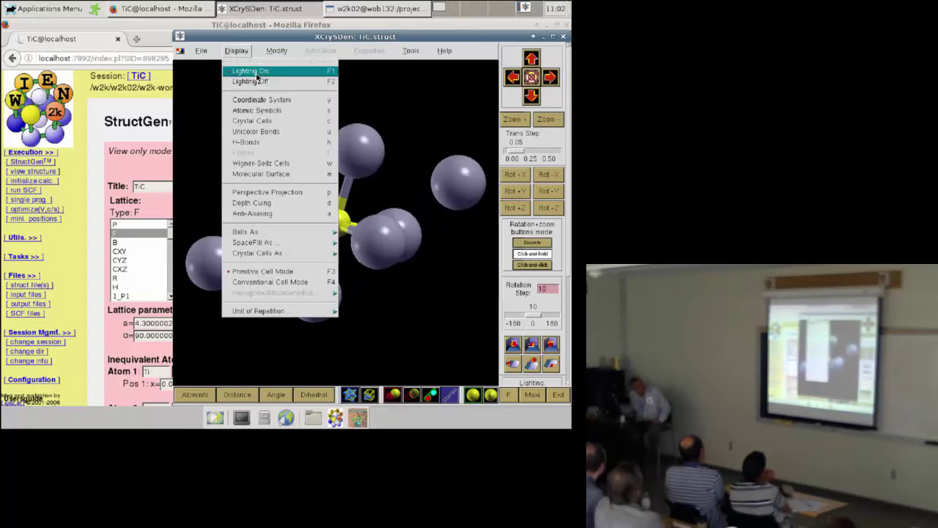
pyautogui.click(262, 121)
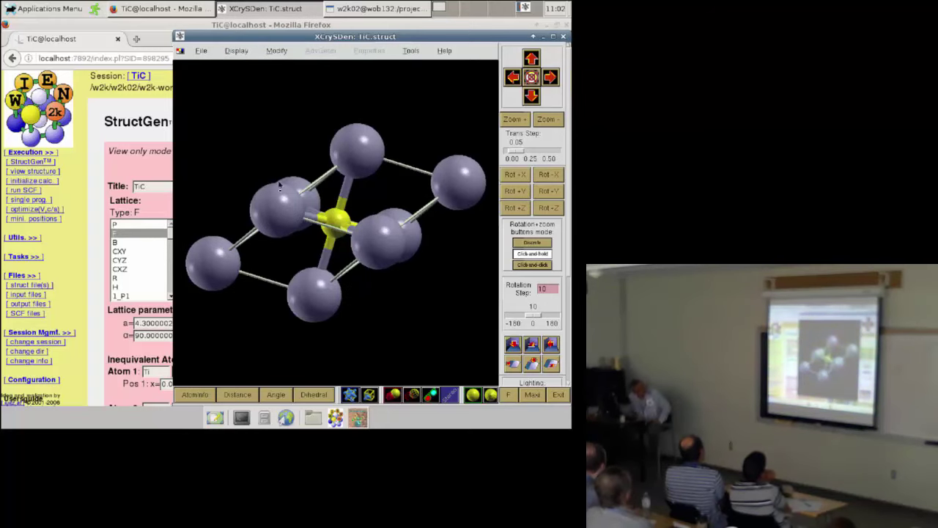
pyautogui.moveTo(375, 291); pyautogui.dragTo(414, 273)
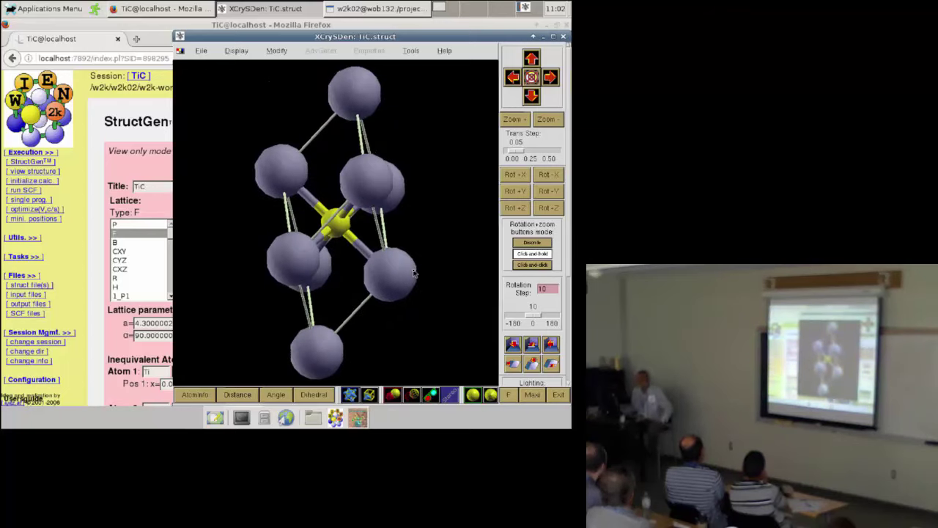
pyautogui.moveTo(414, 273); pyautogui.dragTo(410, 310)
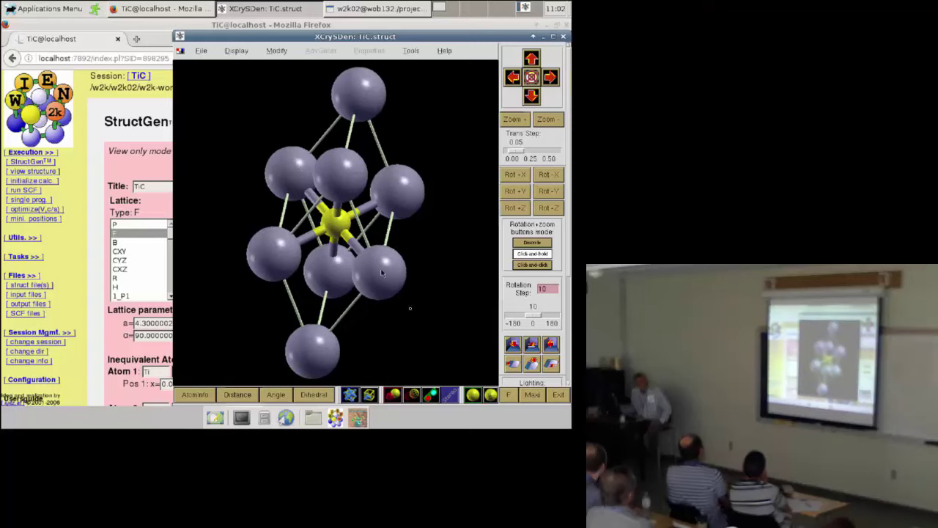
# Step: Return the display to conventional cell mode, inspect the structure from several angles, and close XCrySDen
pyautogui.click(242, 54)
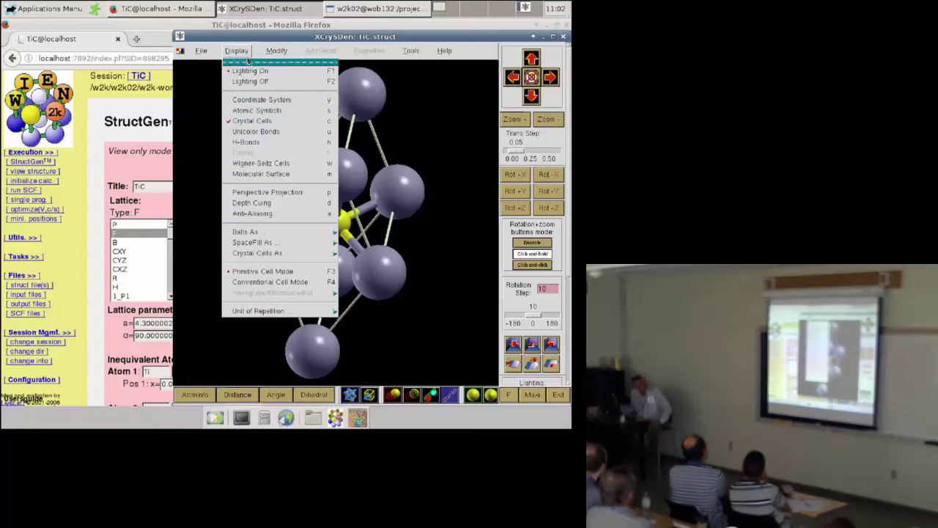
pyautogui.click(285, 283)
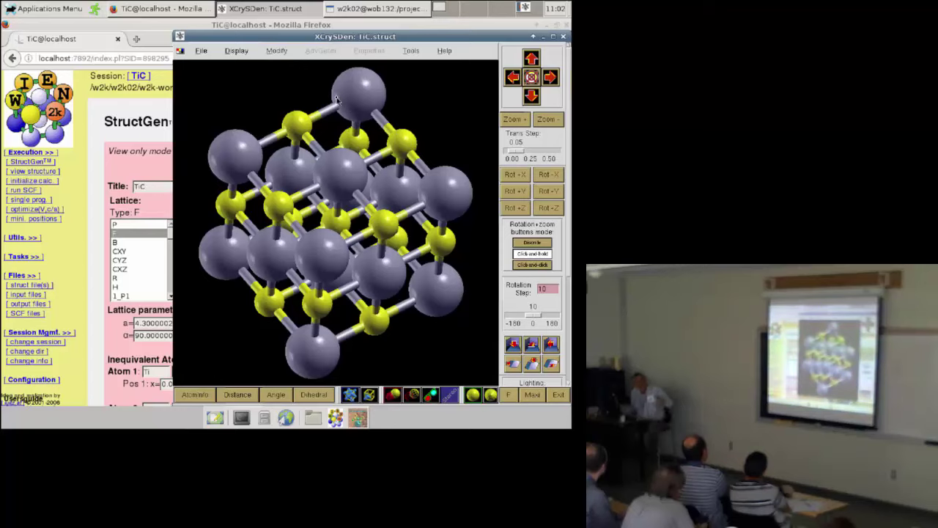
pyautogui.moveTo(305, 94); pyautogui.dragTo(417, 220)
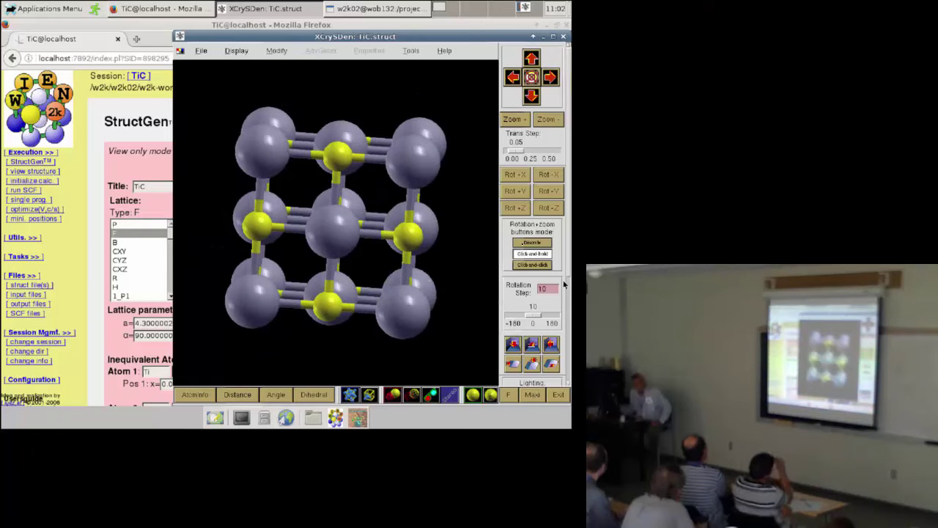
pyautogui.moveTo(476, 240); pyautogui.dragTo(426, 239)
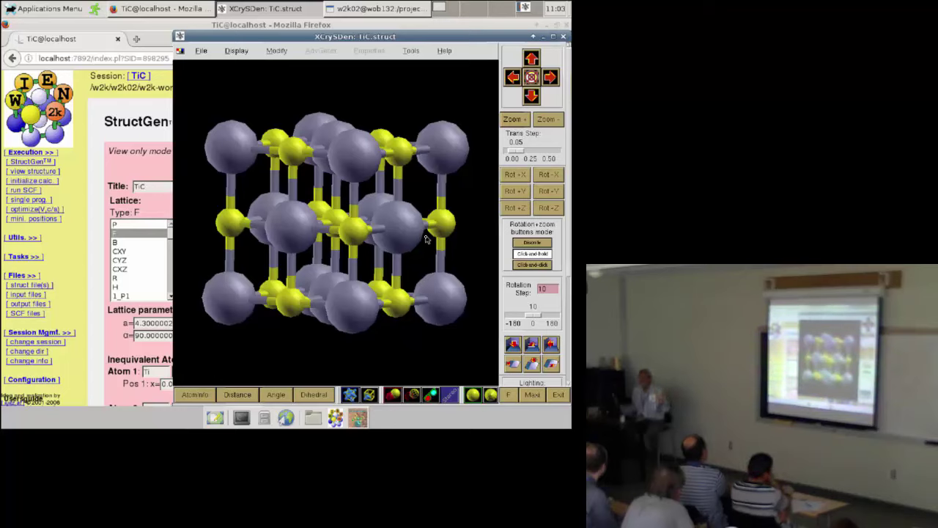
pyautogui.moveTo(425, 239); pyautogui.dragTo(430, 240)
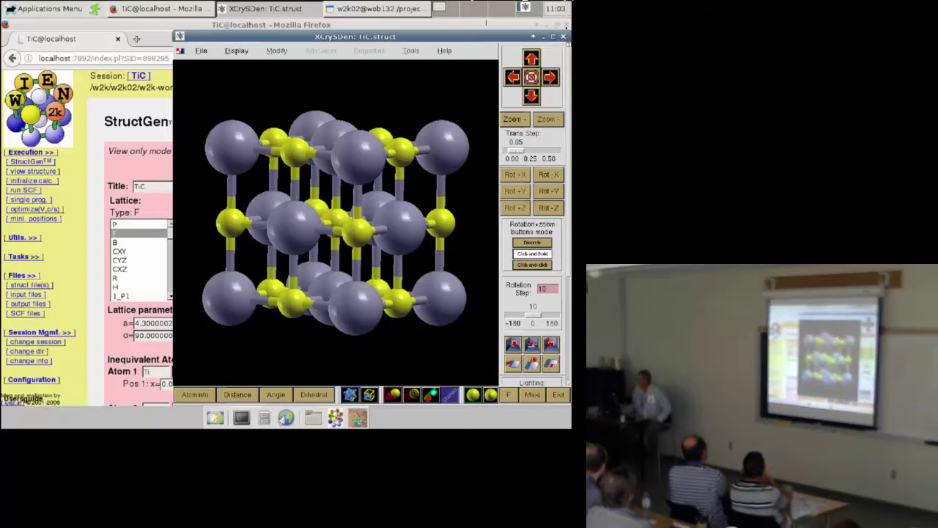
pyautogui.click(562, 36)
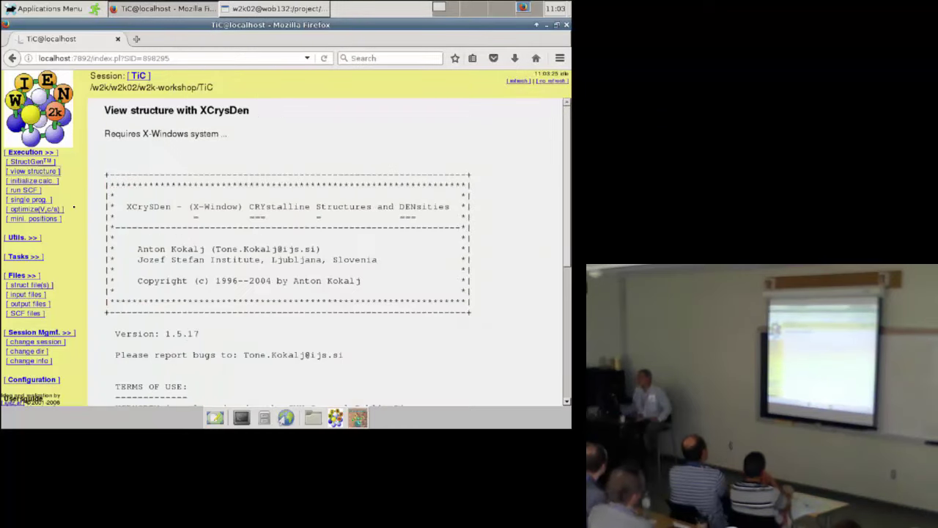
# Step: Open the calculation initialization page for TiC and review its fast mode and individual mode options
pyautogui.click(26, 181)
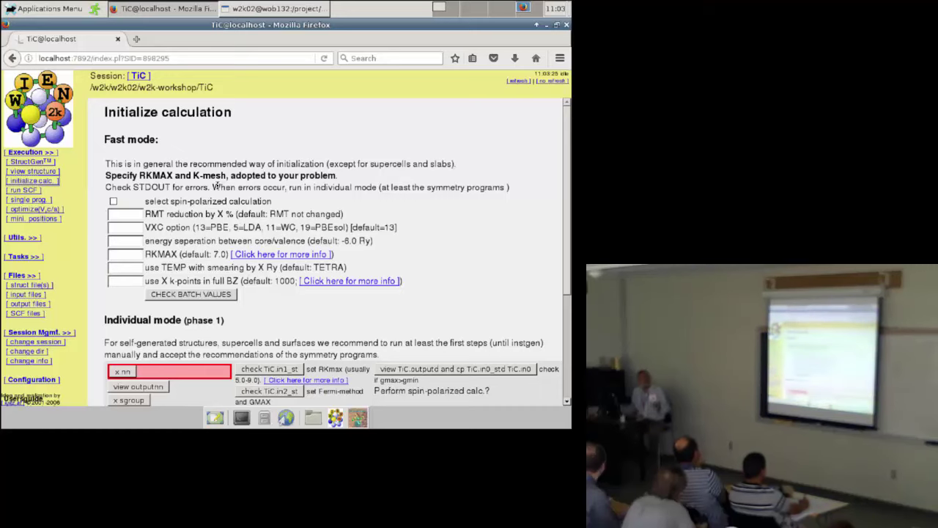
pyautogui.scroll(-4, 460, 308)
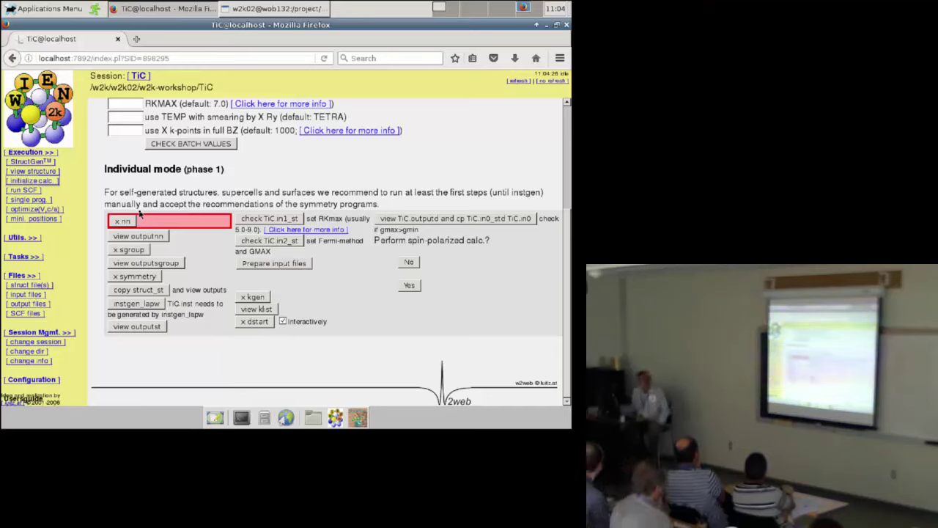
pyautogui.click(139, 290)
pyautogui.scroll(4, 139, 236)
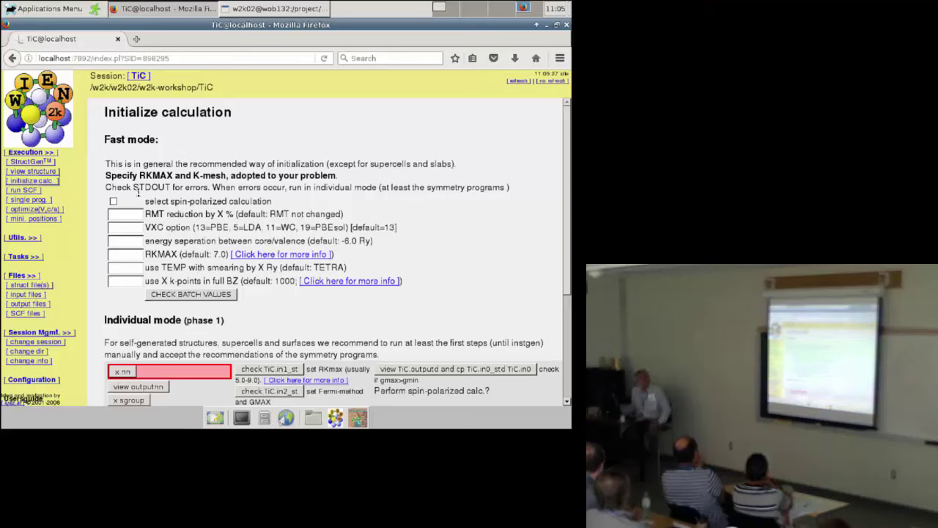
# Step: Review the fast mode options for spin polarization, RMT reduction and the VXC exchange-correlation functional
pyautogui.click(113, 201)
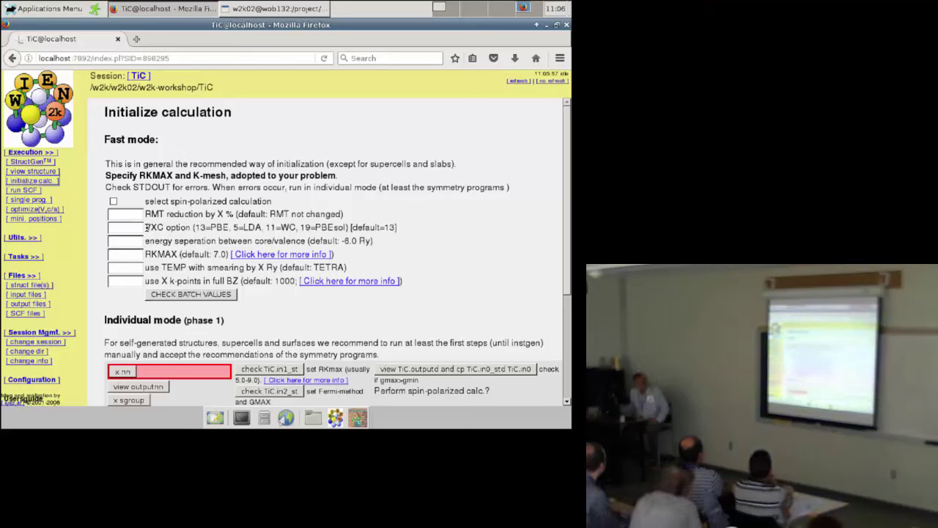
pyautogui.moveTo(343, 214); pyautogui.dragTo(278, 214)
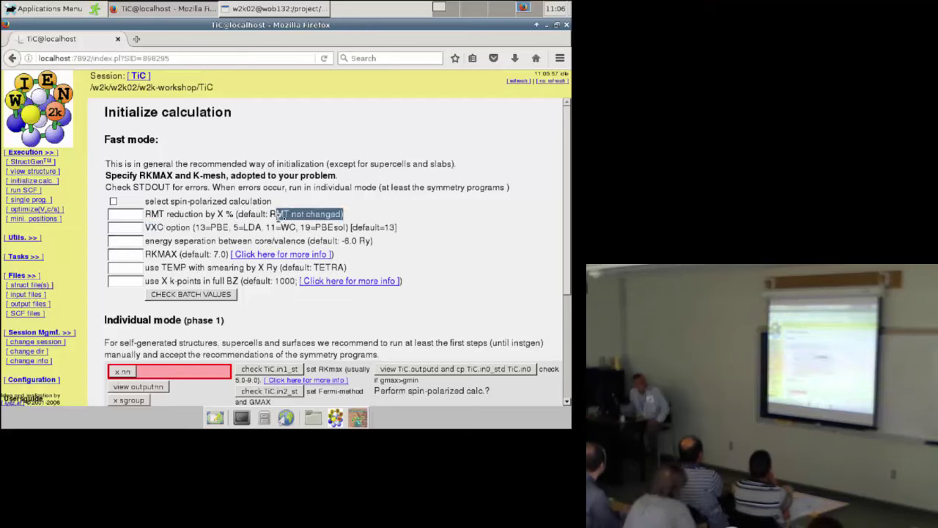
pyautogui.moveTo(144, 227); pyautogui.dragTo(399, 226)
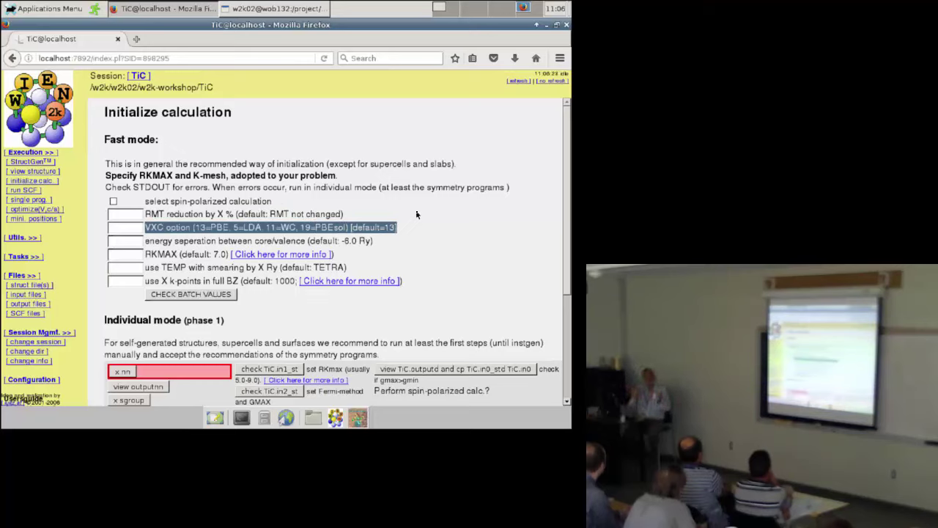
pyautogui.click(130, 229)
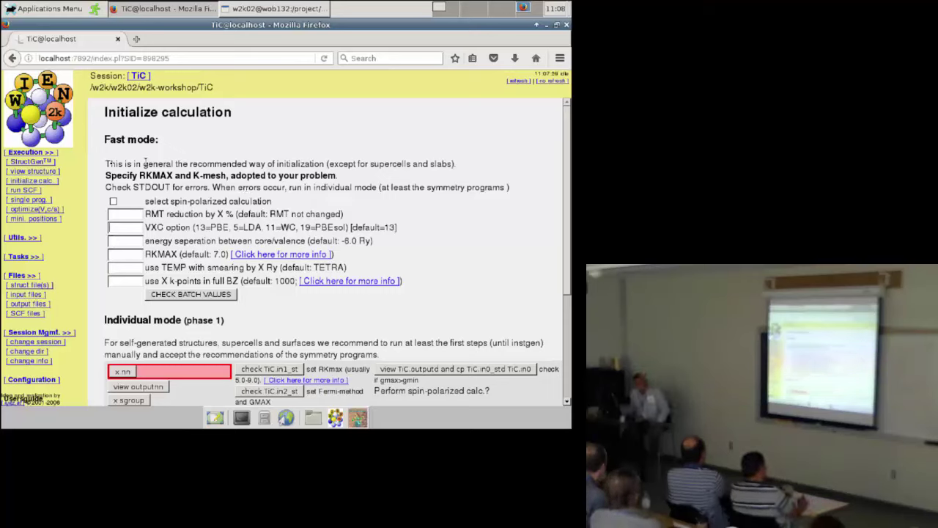
# Step: Check the lattice, atom positions and RMT values of TiC in StructGen, and return to the calculation initialization page
pyautogui.click(33, 162)
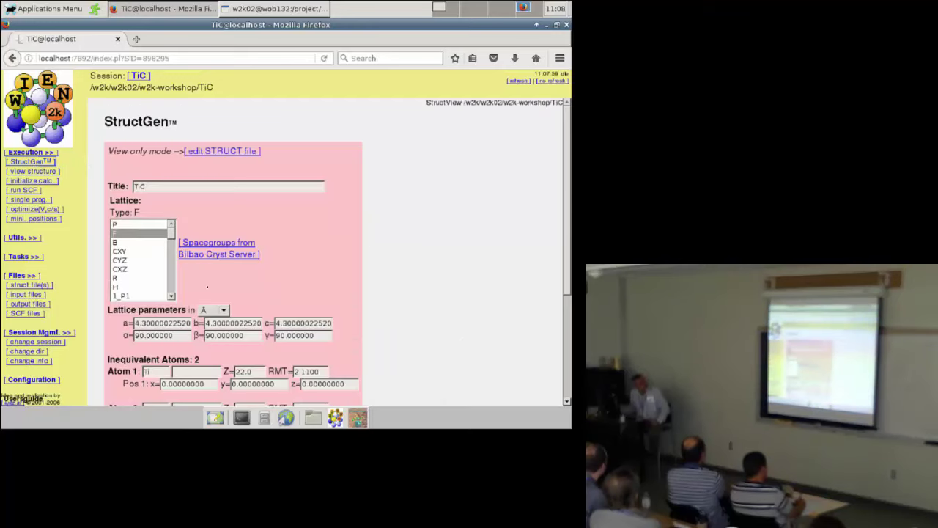
pyautogui.scroll(-3, 192, 301)
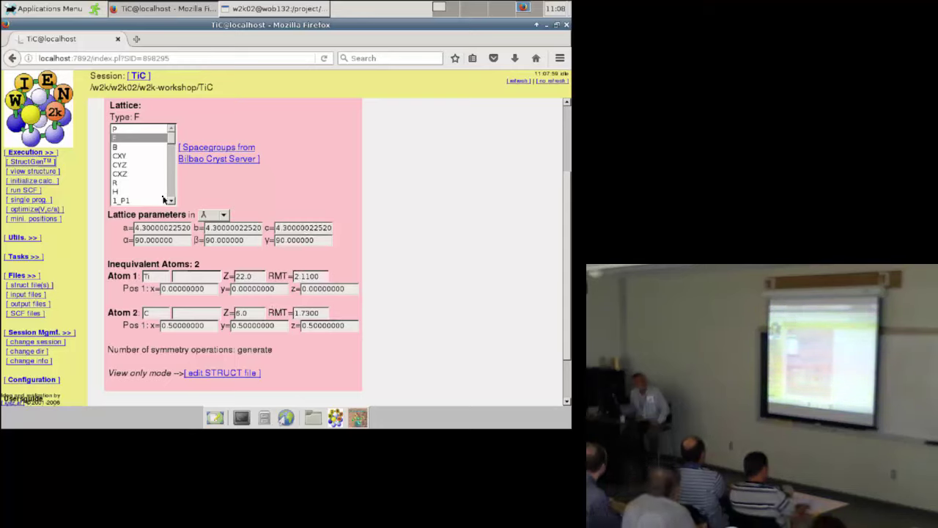
pyautogui.click(30, 181)
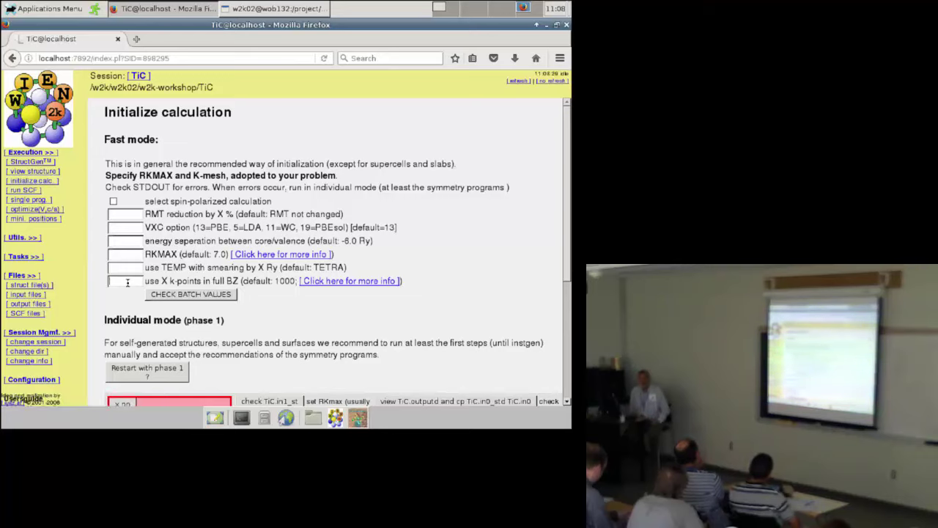
# Step: Check the fast mode batch values with RKMAX, k-points and all other options left at their defaults, and run the batch initialization
pyautogui.click(127, 282)
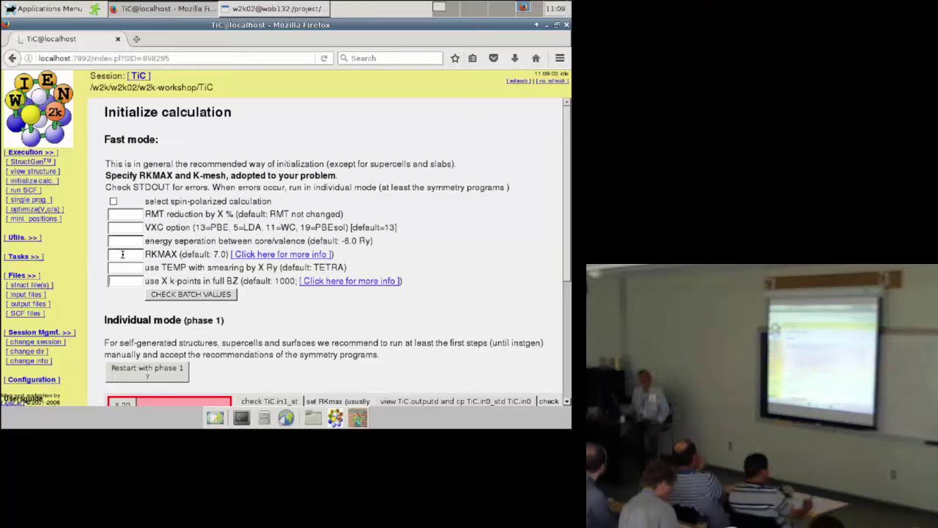
pyautogui.click(123, 253)
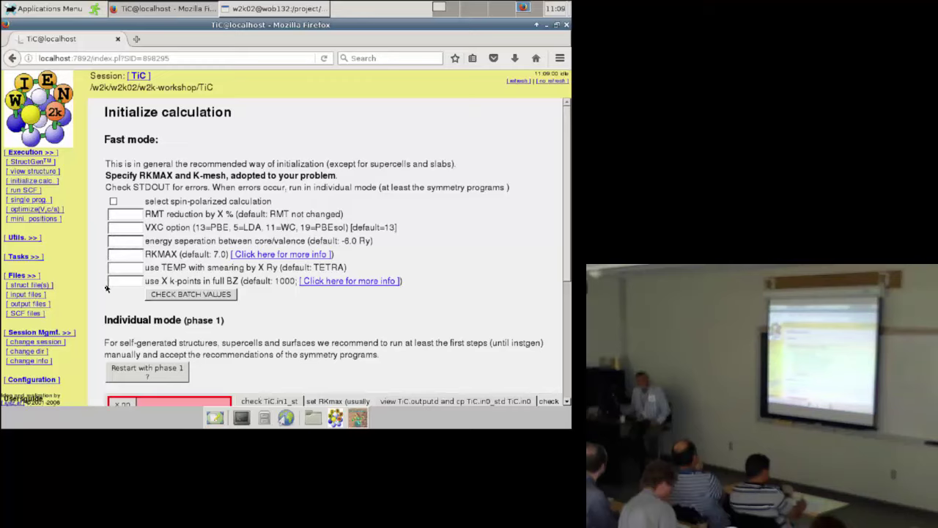
pyautogui.click(122, 279)
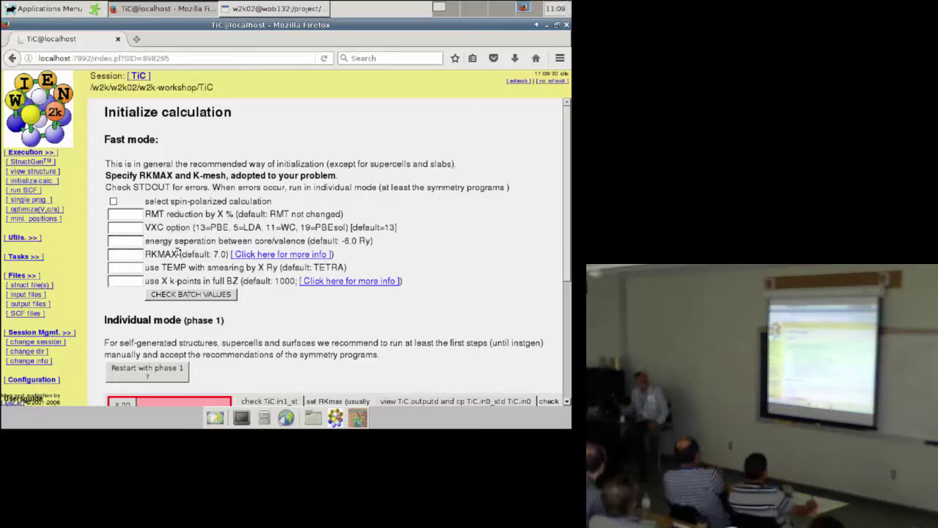
pyautogui.click(130, 281)
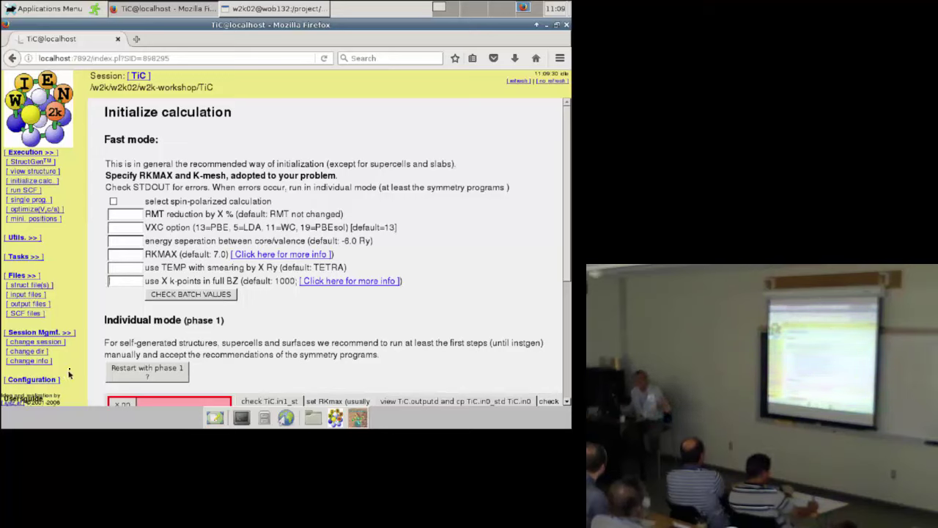
pyautogui.click(171, 295)
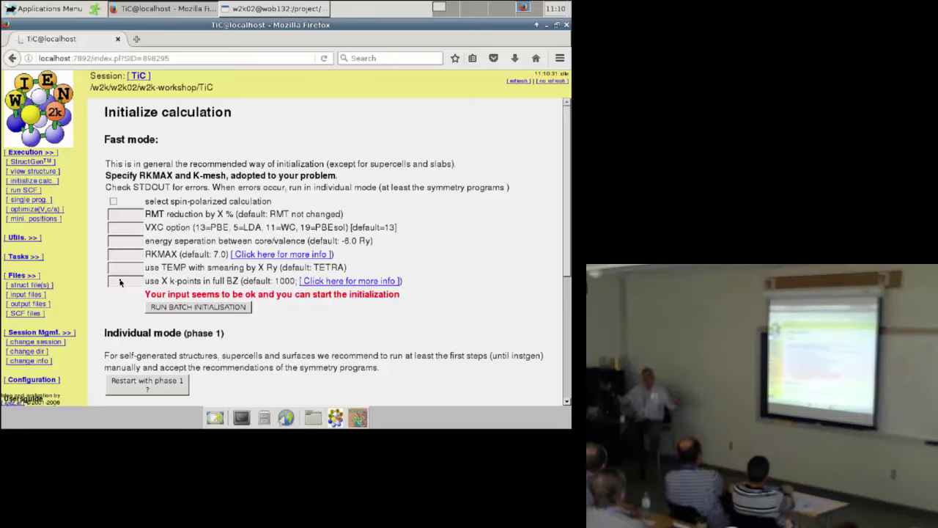
pyautogui.click(193, 307)
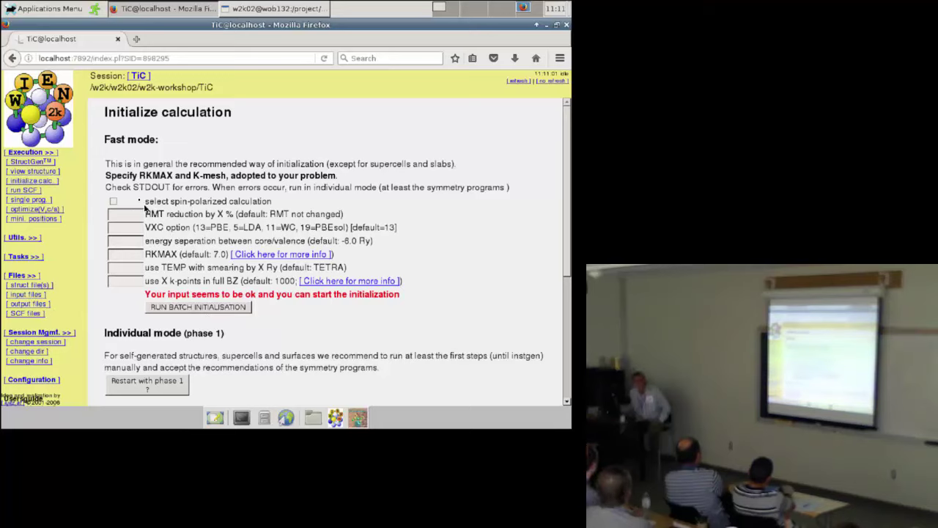
pyautogui.click(118, 214)
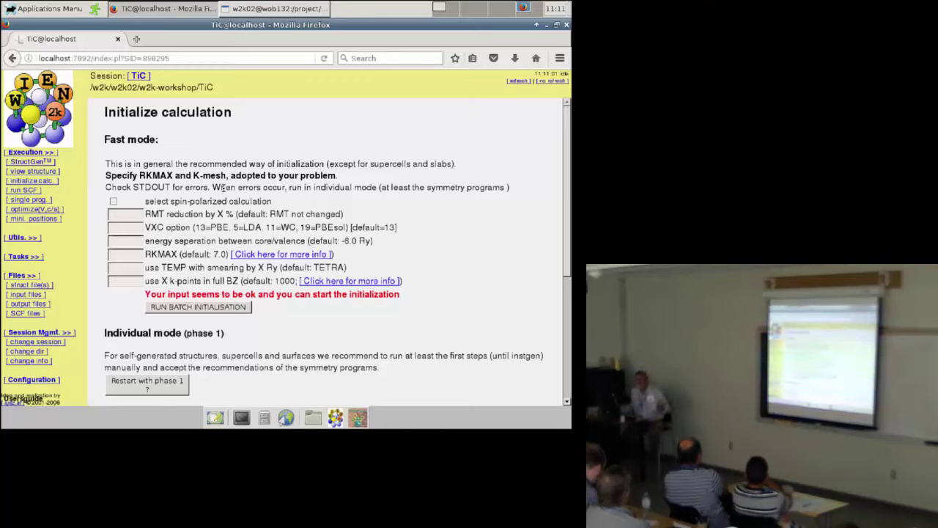
pyautogui.click(206, 308)
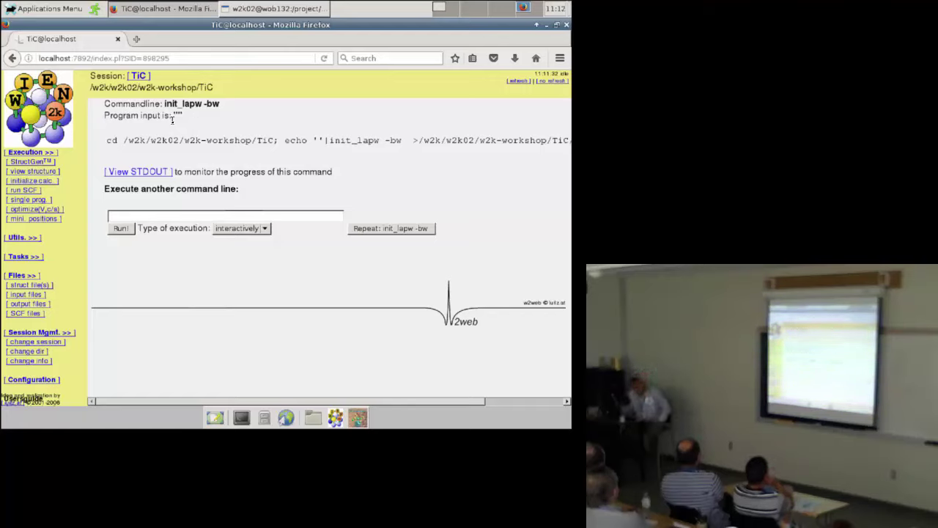
# Step: Open the STDOUT of the initialization and read through the setrmt, nn, sgroup, symmetry and lstart output
pyautogui.click(165, 172)
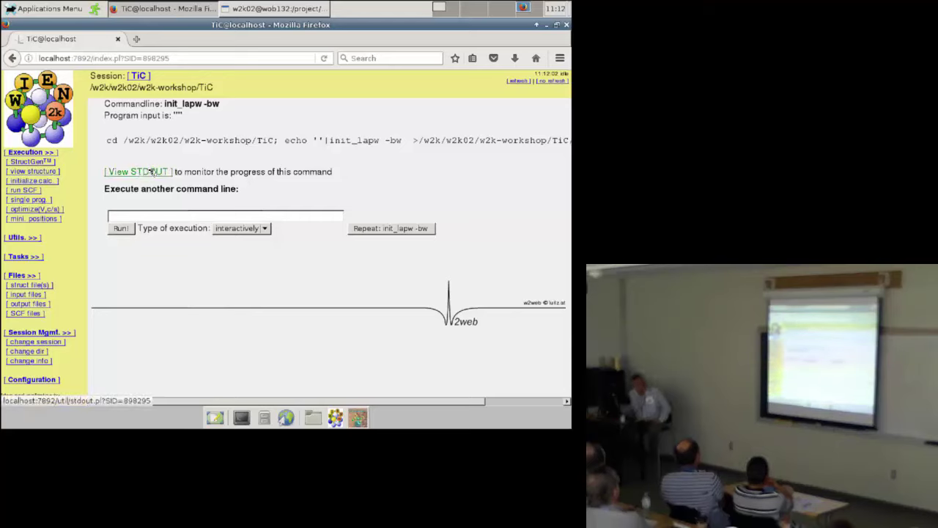
pyautogui.click(151, 171)
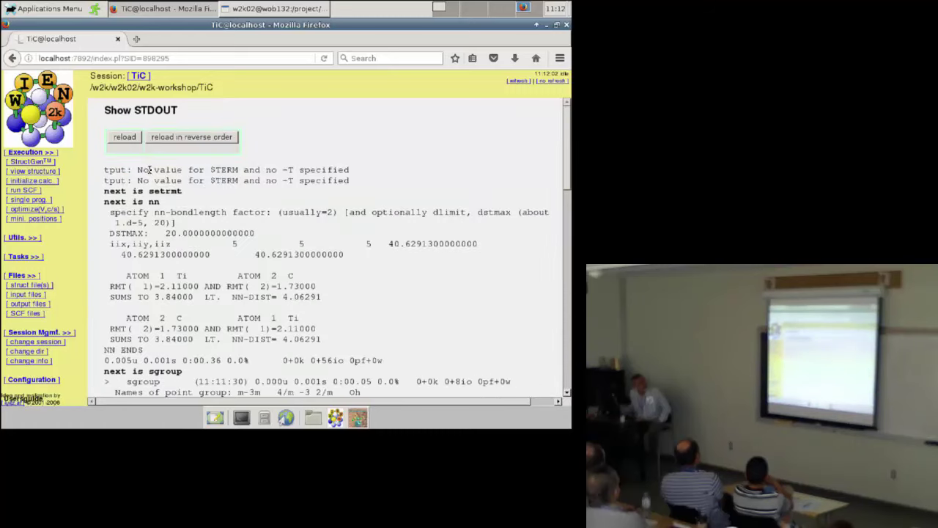
pyautogui.scroll(-1, 272, 181)
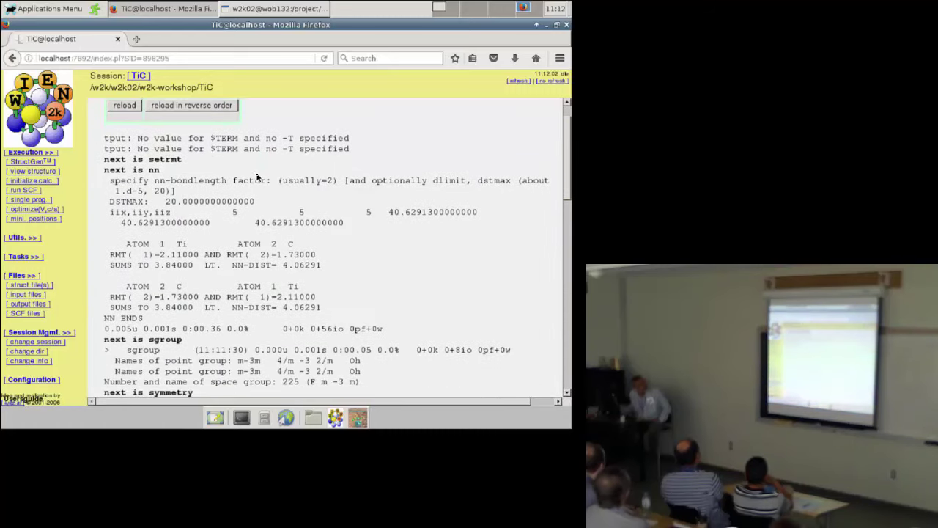
pyautogui.scroll(-1, 167, 170)
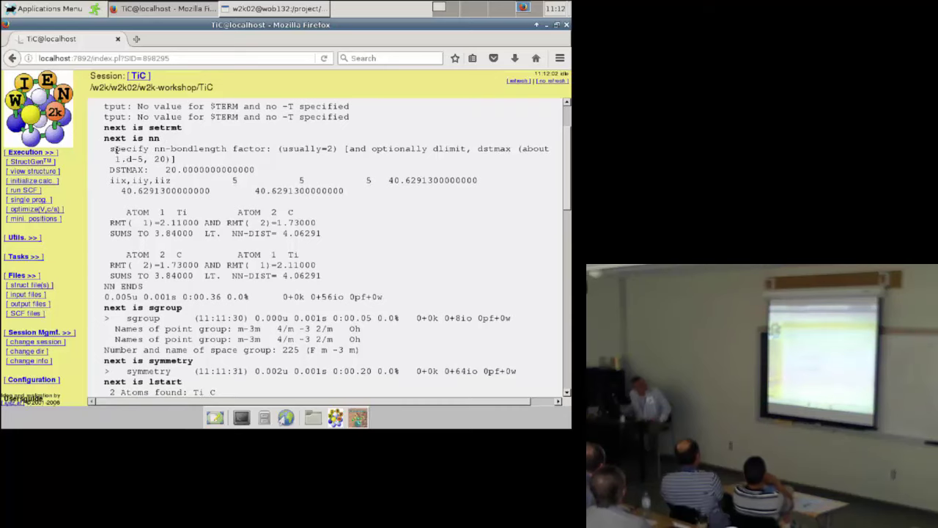
pyautogui.scroll(-1, 320, 260)
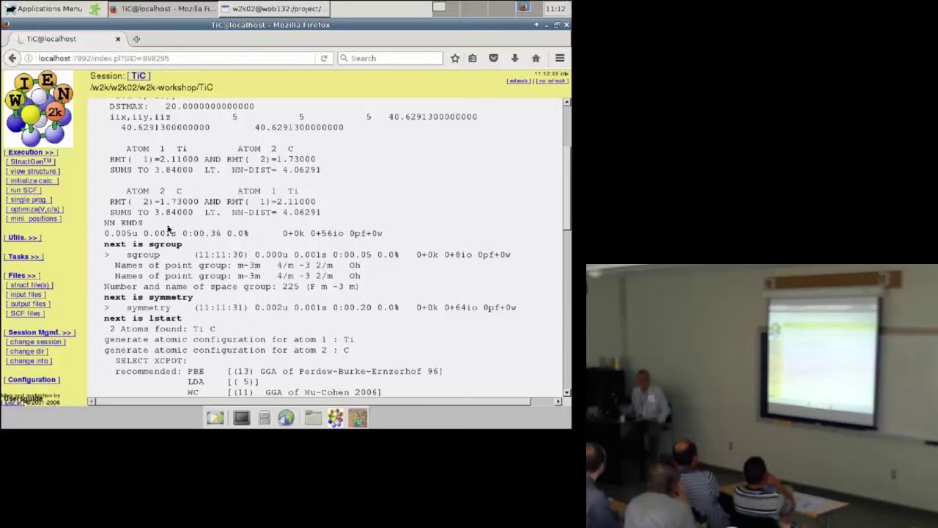
pyautogui.scroll(-1, 146, 224)
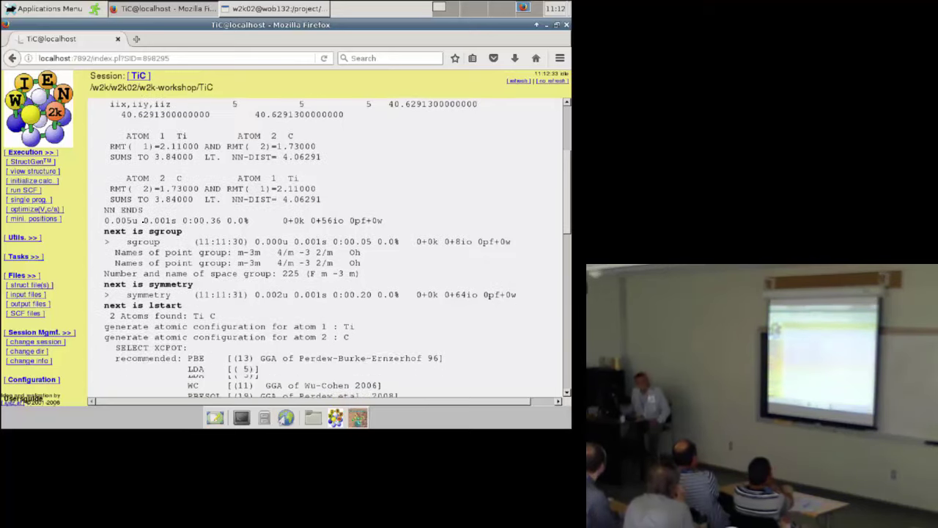
pyautogui.scroll(-1, 142, 220)
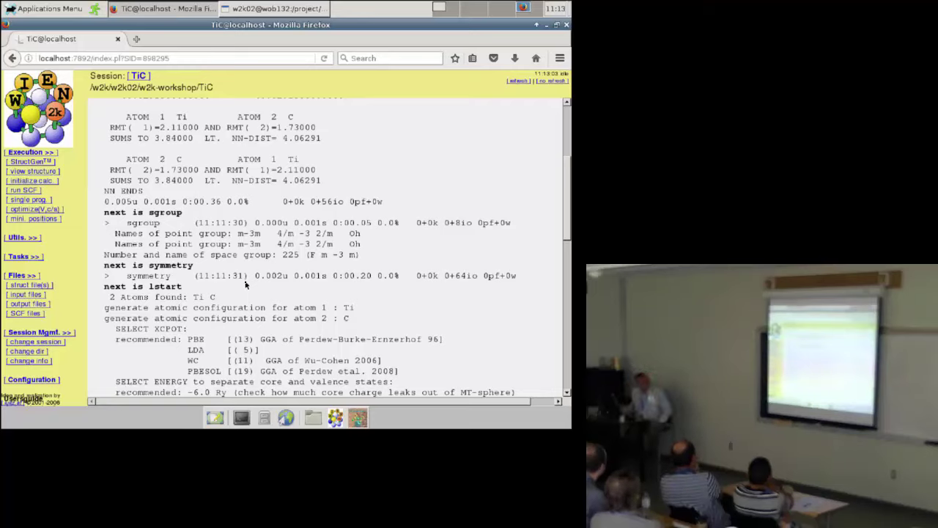
pyautogui.scroll(-1, 242, 270)
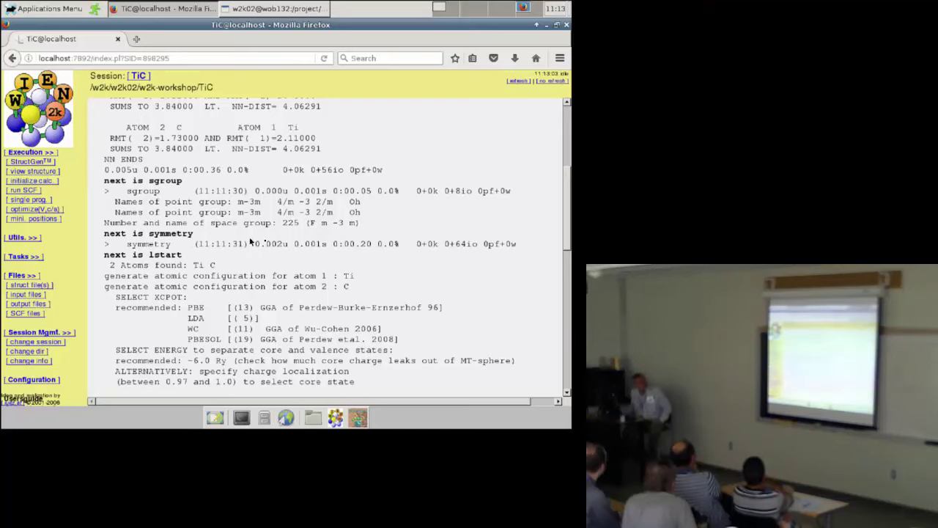
pyautogui.scroll(-1, 260, 242)
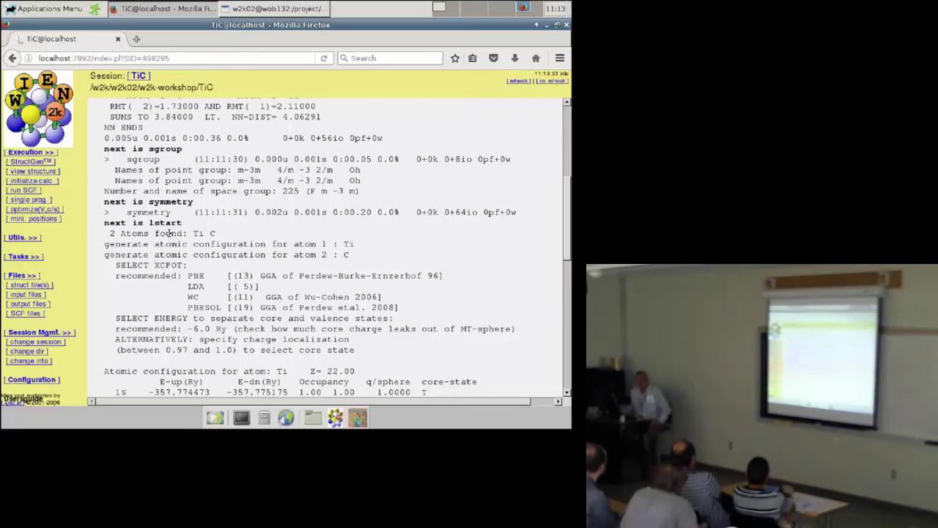
pyautogui.scroll(-1, 170, 233)
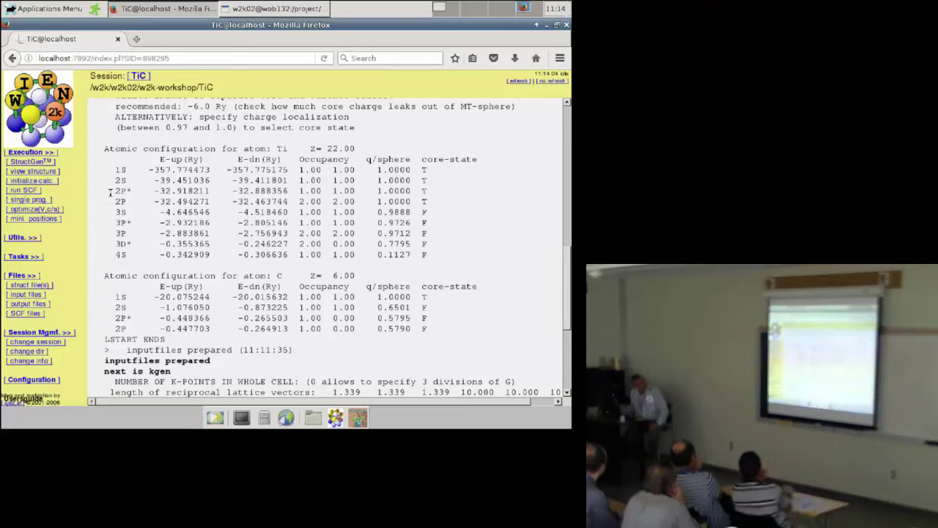
# Step: Examine the Ti atomic configuration in the lstart output, comparing the 2P core states with the 3S, 3P, 3D and 4S states
pyautogui.moveTo(110, 192); pyautogui.dragTo(137, 205)
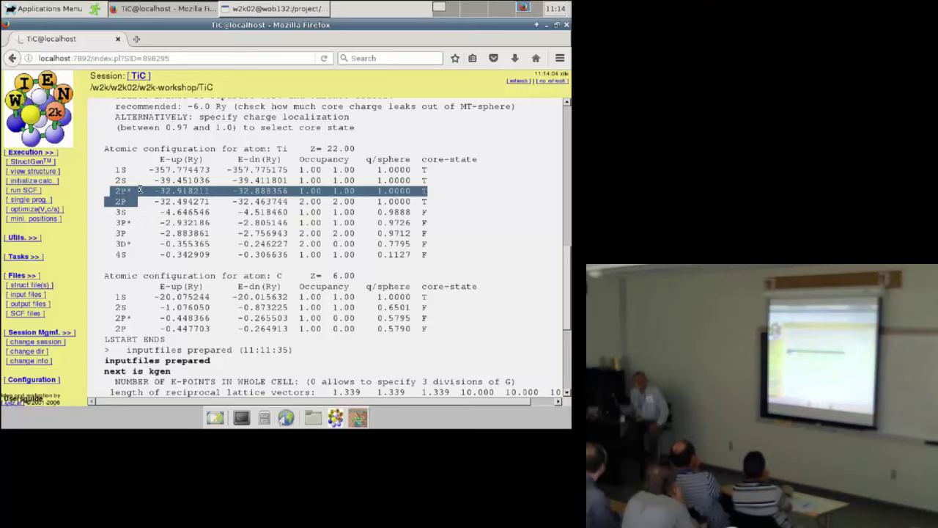
pyautogui.click(137, 190)
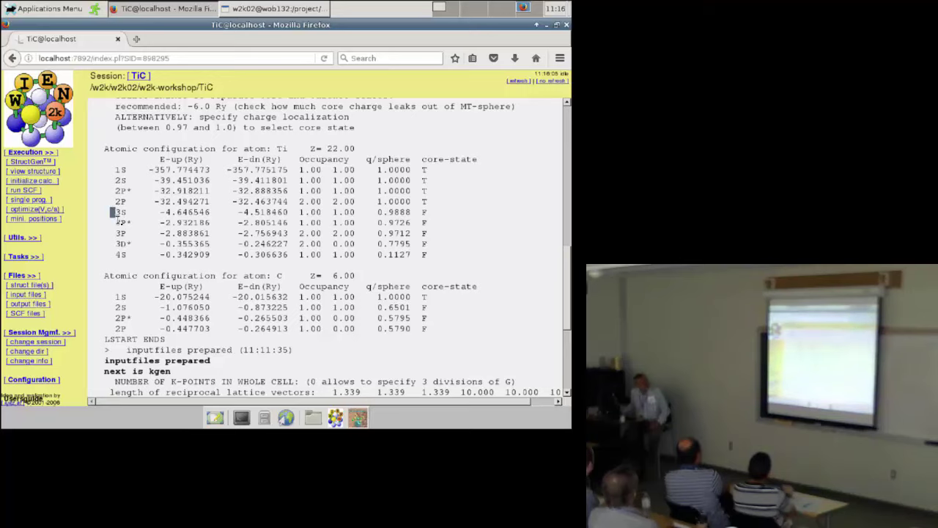
pyautogui.moveTo(118, 217); pyautogui.dragTo(140, 254)
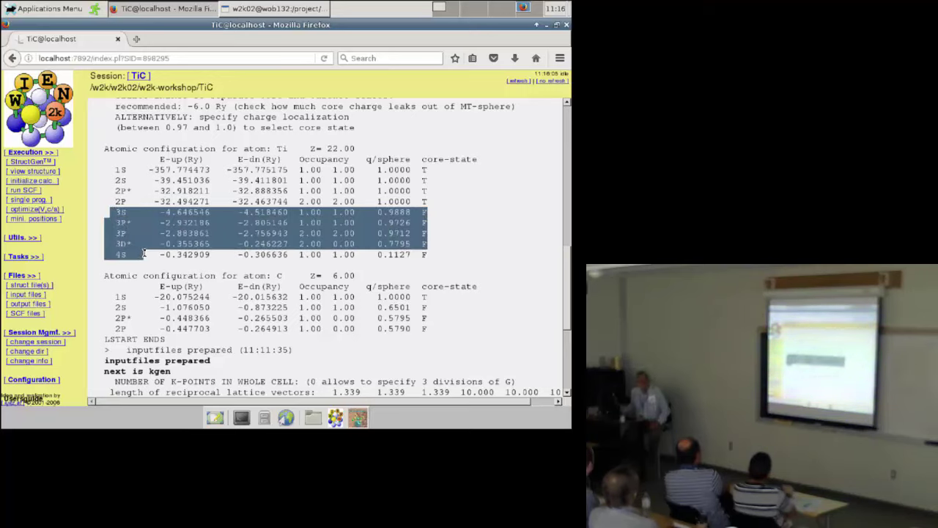
pyautogui.click(116, 218)
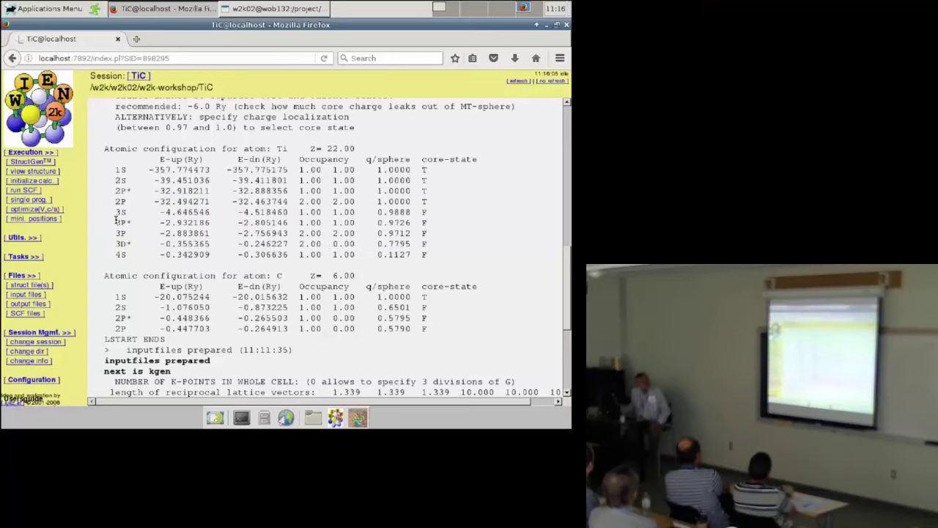
pyautogui.moveTo(107, 210); pyautogui.dragTo(134, 235)
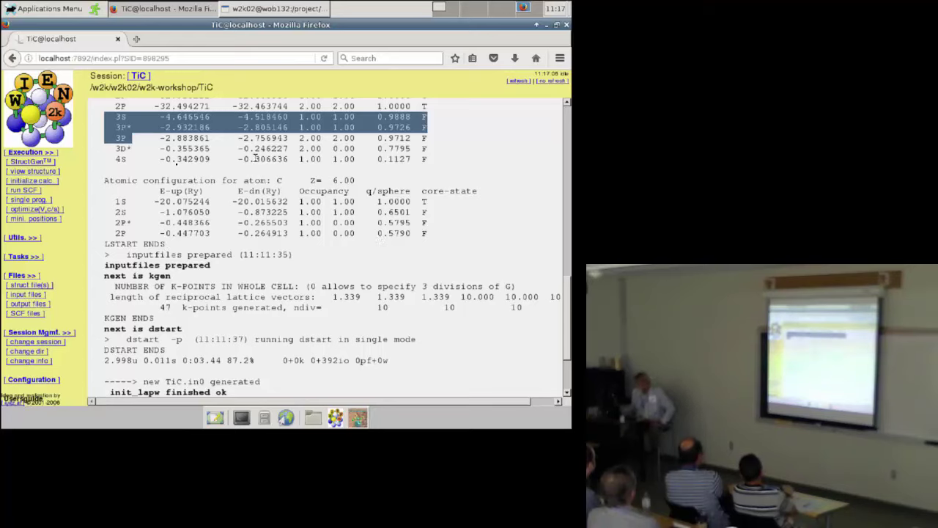
pyautogui.click(110, 158)
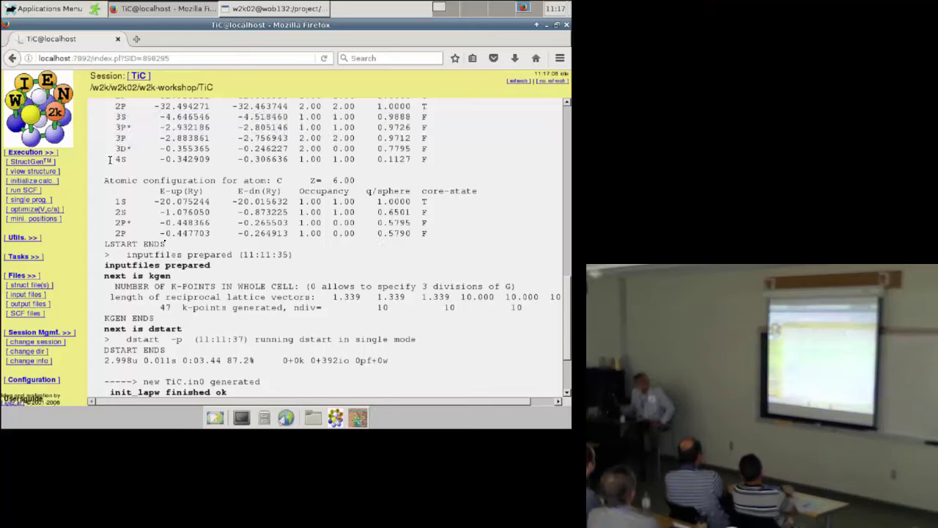
pyautogui.moveTo(110, 160); pyautogui.dragTo(126, 163)
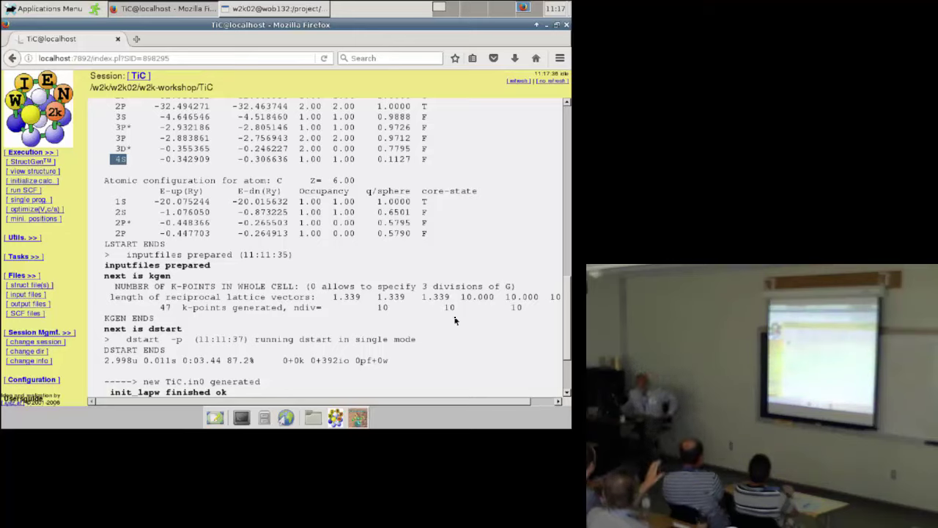
# Step: Examine the kgen k-point mesh and the dstart output through to the end of the initialization log
pyautogui.scroll(2, 455, 319)
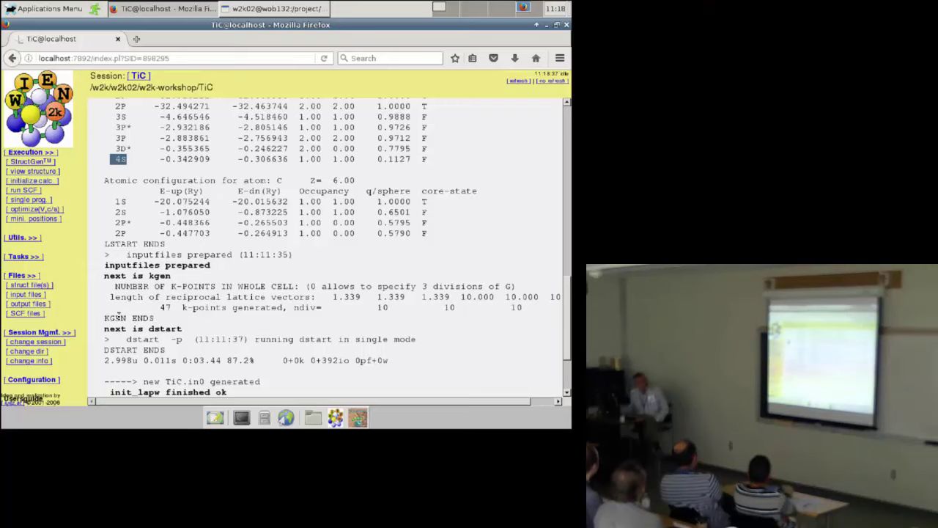
pyautogui.scroll(-1, 122, 308)
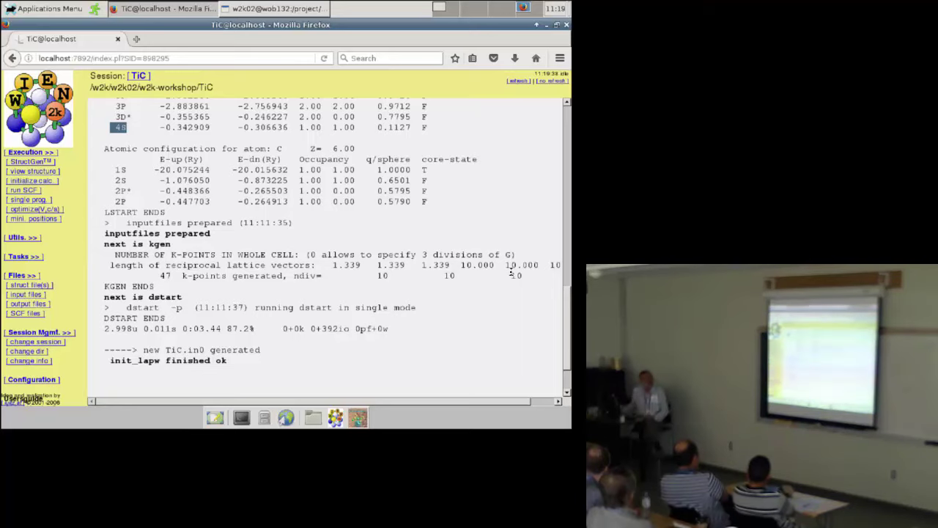
pyautogui.scroll(-1, 450, 271)
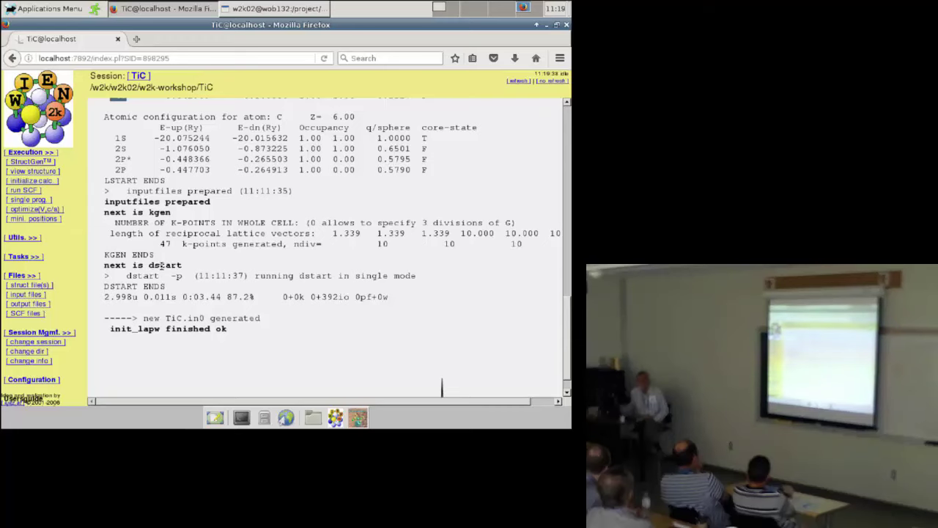
# Step: Review the initialization log again, from the Ti and C atomic configurations through the dstart section, and return to its beginning
pyautogui.scroll(3, 184, 183)
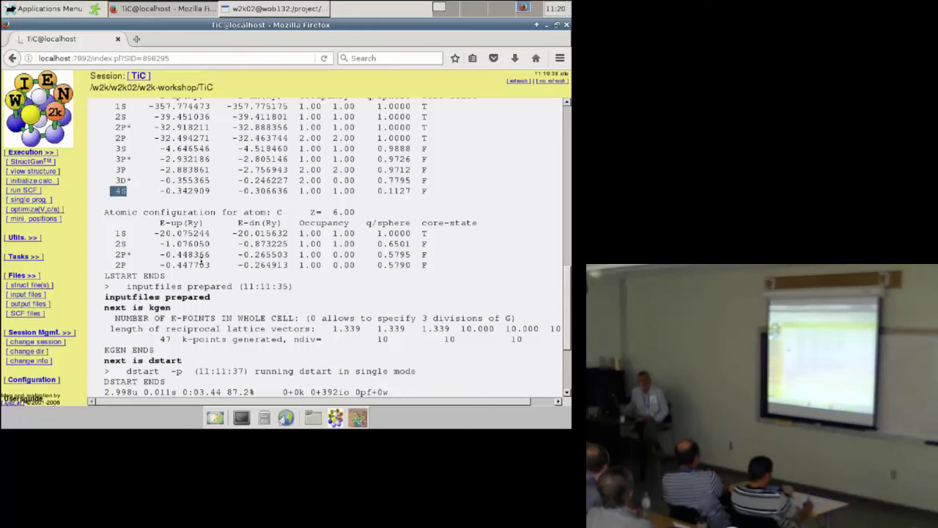
pyautogui.scroll(-1, 216, 244)
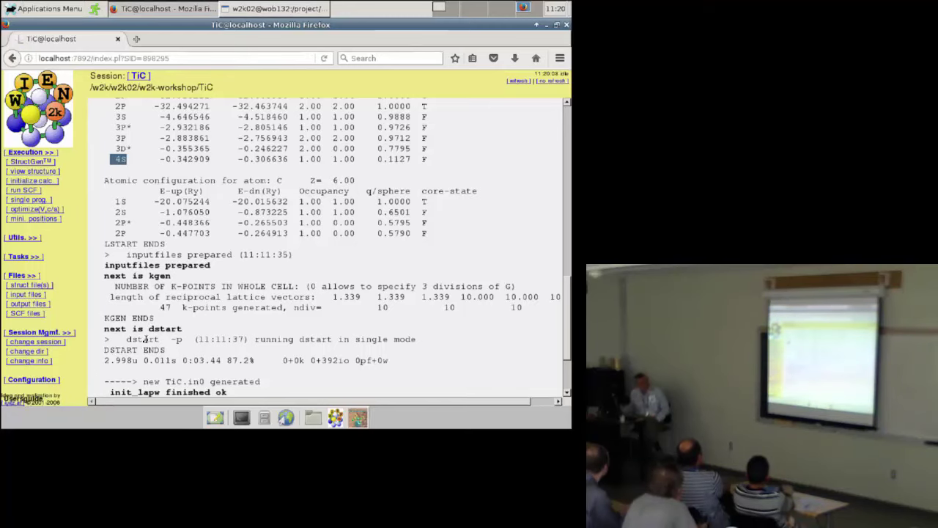
pyautogui.scroll(-2, 143, 345)
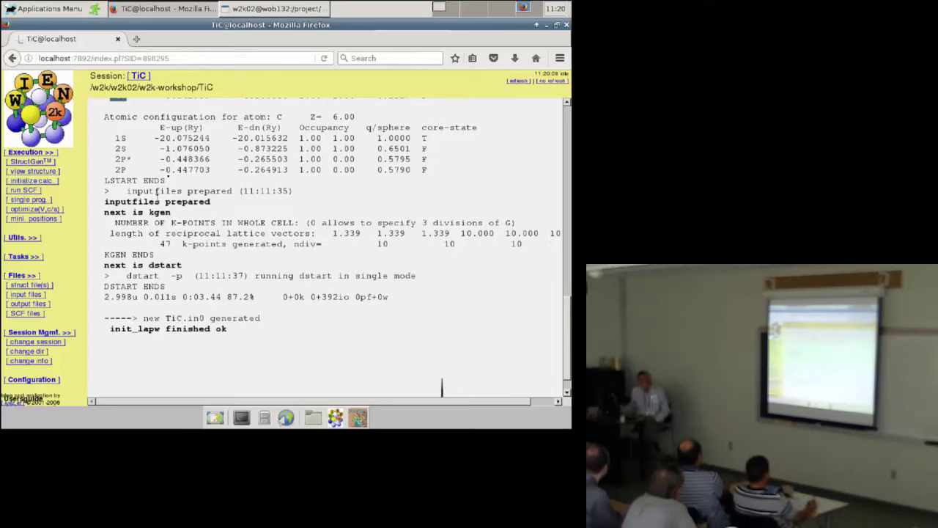
pyautogui.scroll(6, 212, 330)
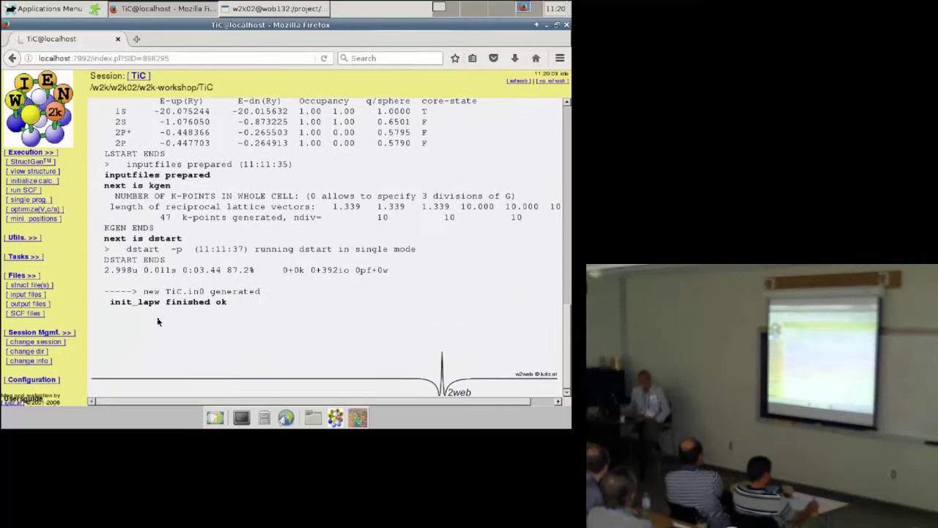
pyautogui.scroll(6, 153, 328)
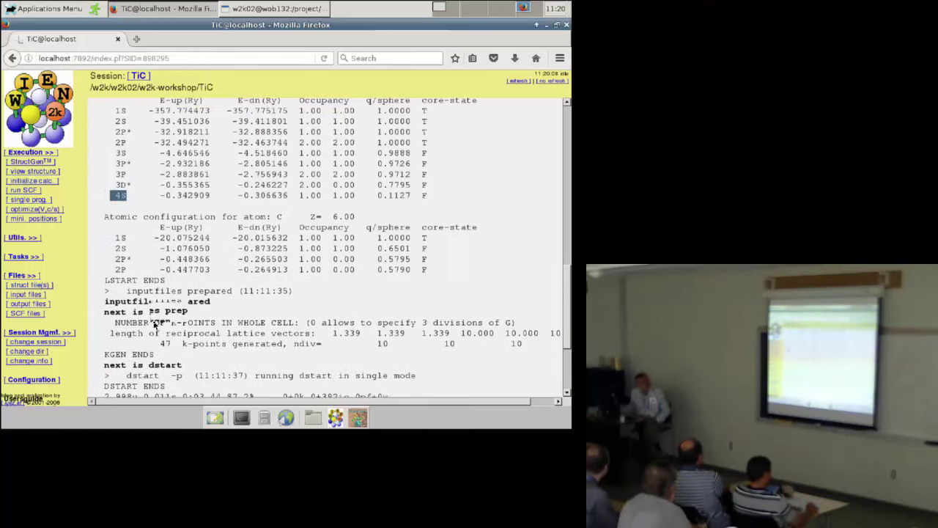
pyautogui.scroll(10, 153, 322)
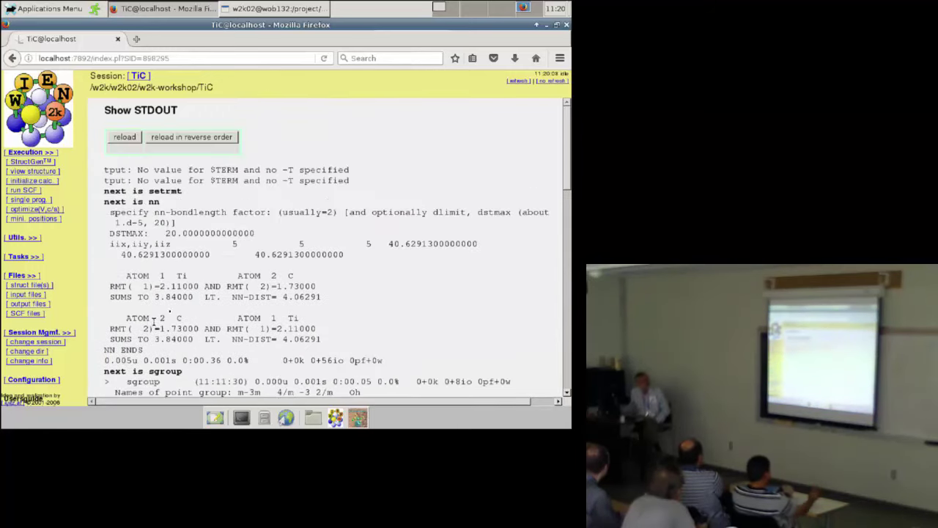
# Step: Start the SCF cycle for TiC in background execution with an energy convergence of 0.0001 Ry and all other options at their defaults
pyautogui.click(22, 190)
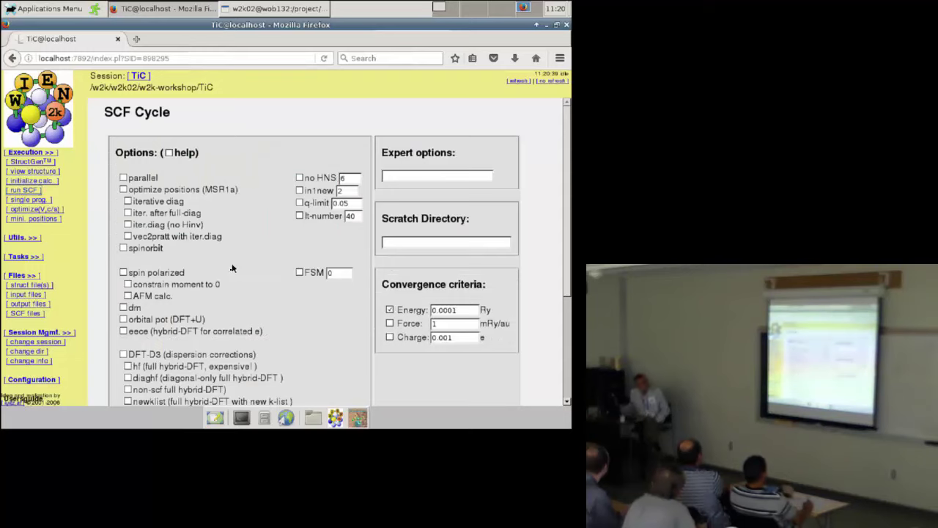
pyautogui.scroll(-2, 232, 267)
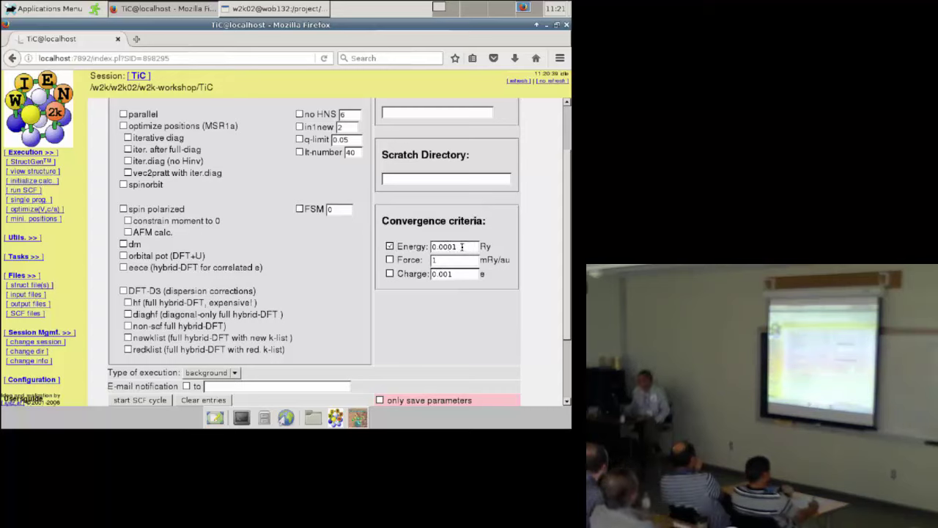
pyautogui.press('Return')
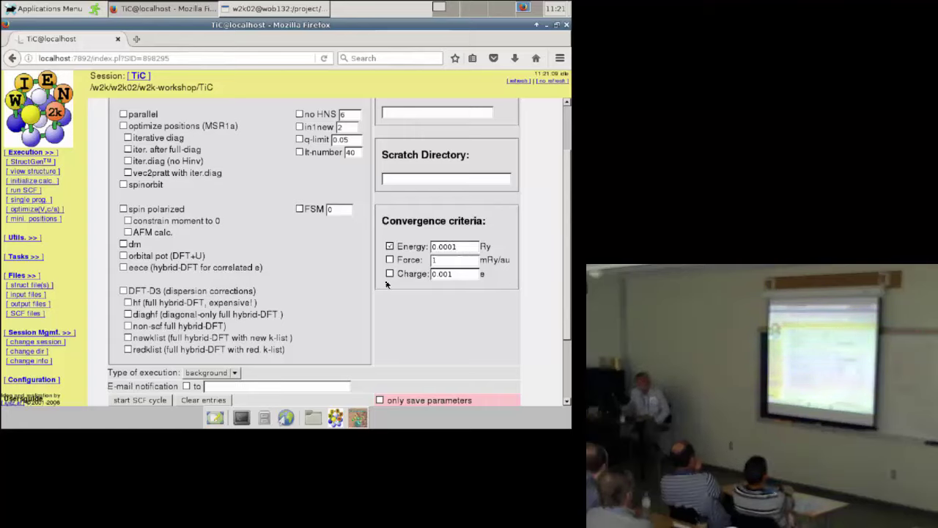
pyautogui.scroll(-3, 375, 303)
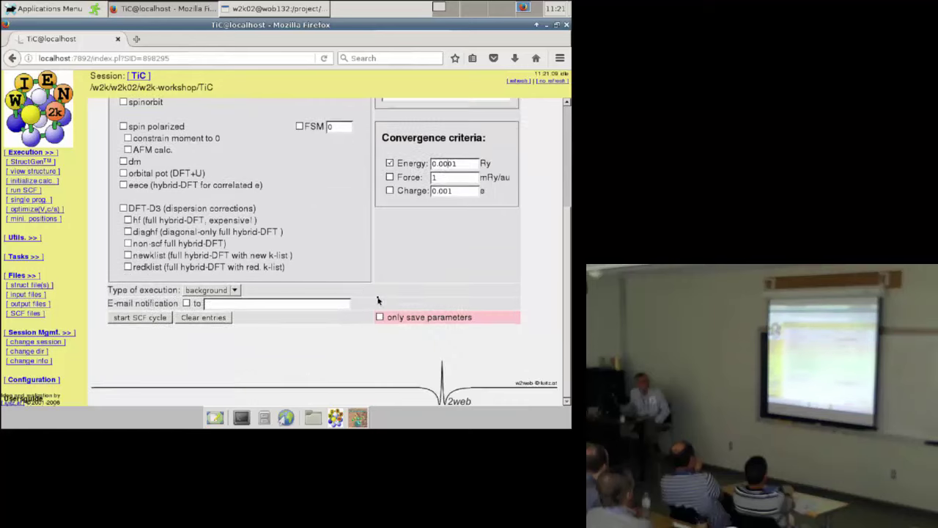
pyautogui.click(140, 318)
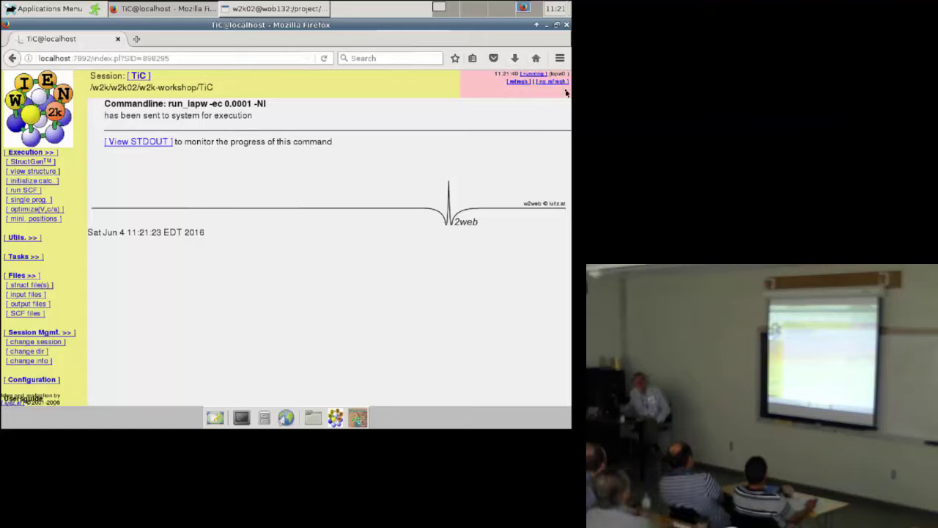
# Step: Monitor the running SCF cycle in the STDOUT, reload it in reverse order and examine the ETEST and CTEST values
pyautogui.click(156, 145)
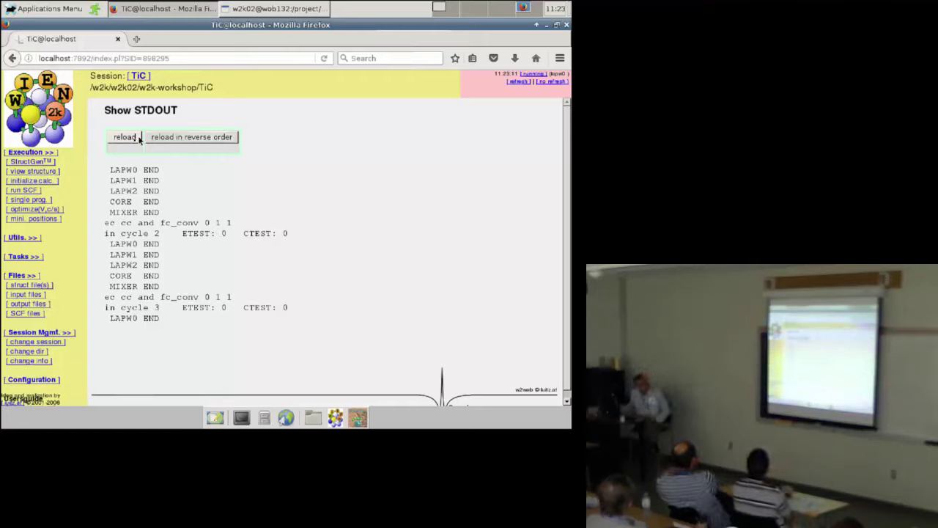
pyautogui.click(176, 139)
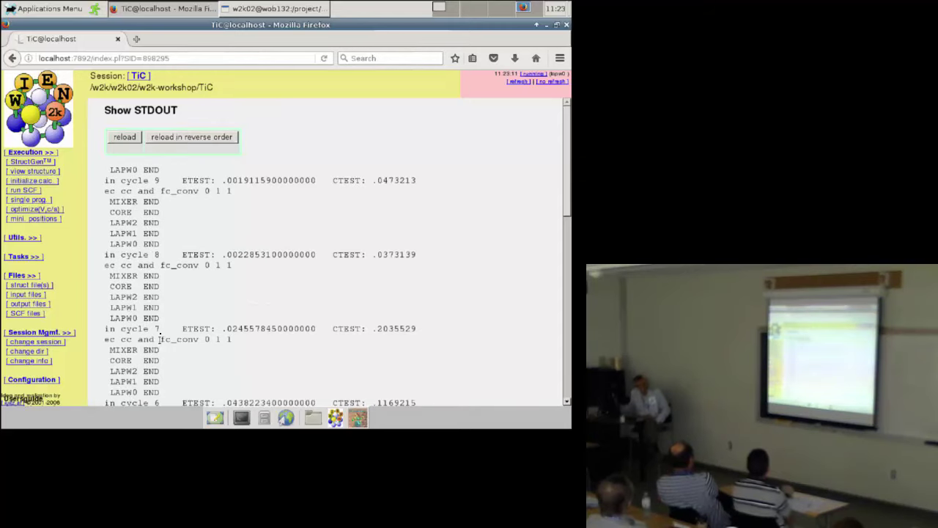
pyautogui.scroll(-8, 157, 339)
pyautogui.scroll(8, 157, 342)
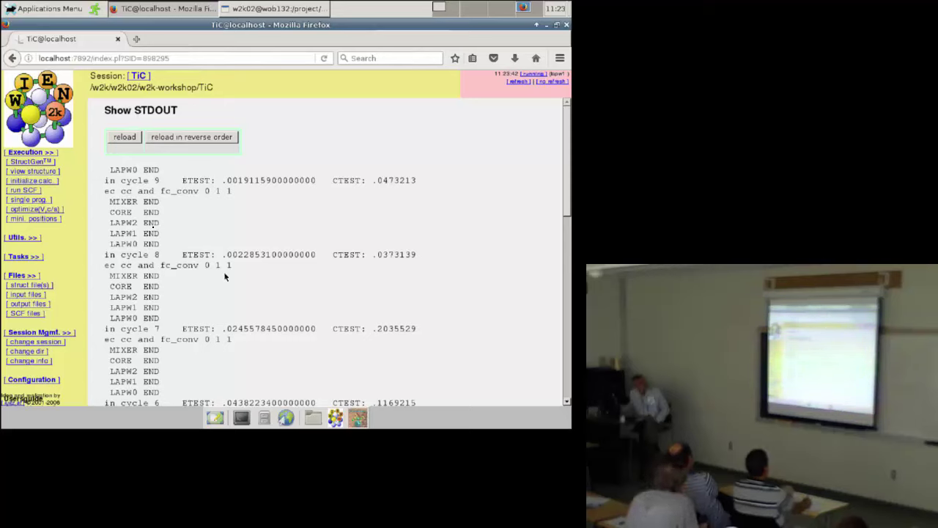
# Step: Show the dayfile and examine the program timings and convergence lines of the first SCF cycles
pyautogui.click(25, 237)
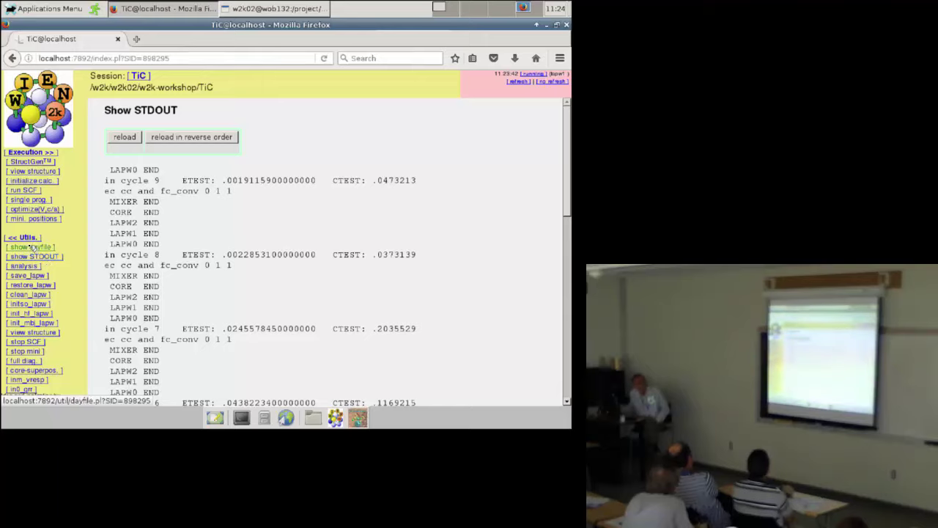
pyautogui.click(33, 247)
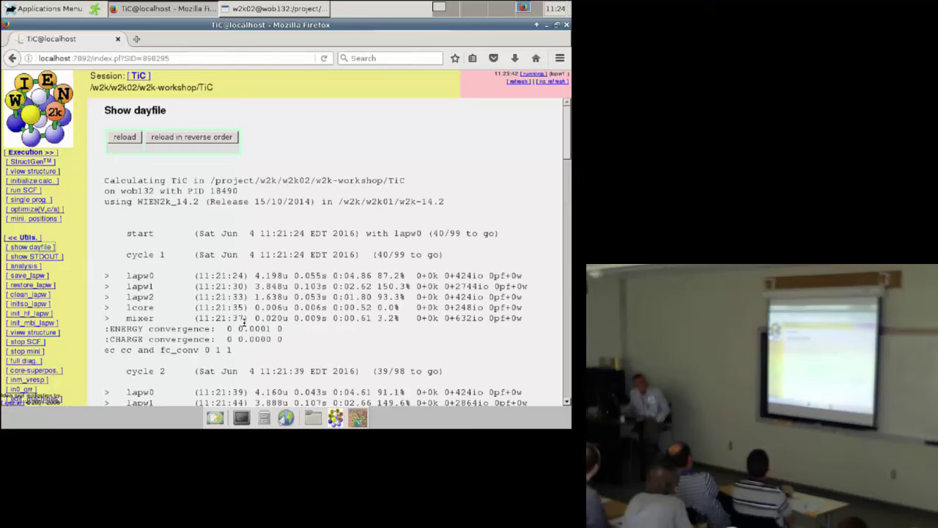
pyautogui.scroll(-2, 246, 334)
pyautogui.scroll(-1, 245, 333)
pyautogui.scroll(-1, 244, 332)
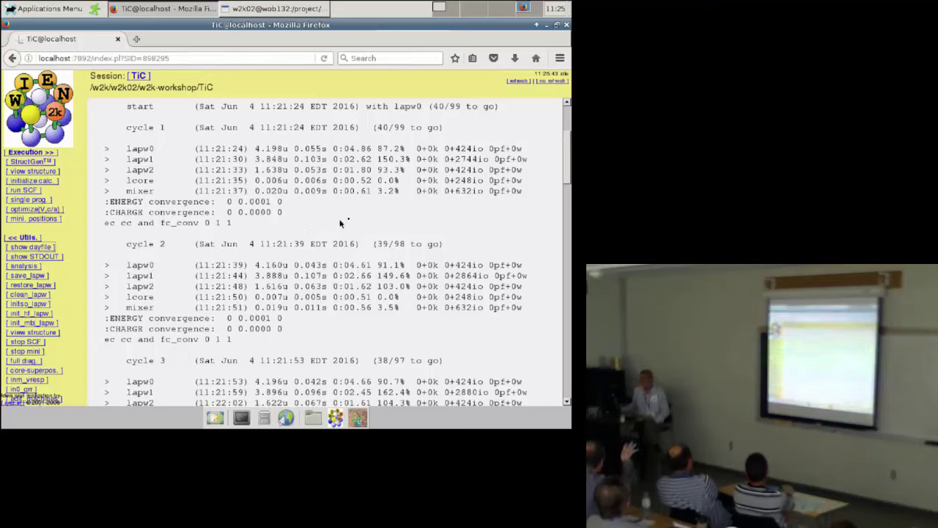
# Step: Show the STDOUT of the SCF run again and follow the energy and charge convergence through the last cycle
pyautogui.click(42, 257)
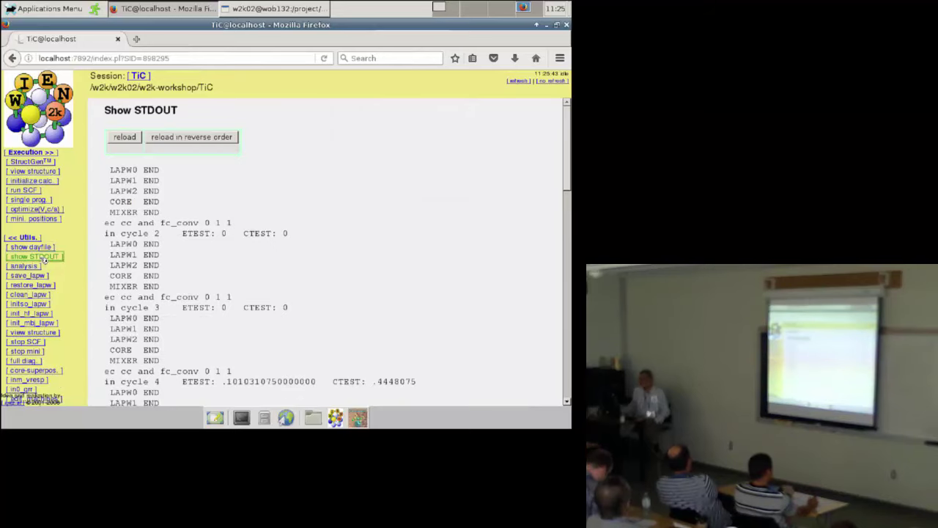
pyautogui.scroll(-12, 287, 228)
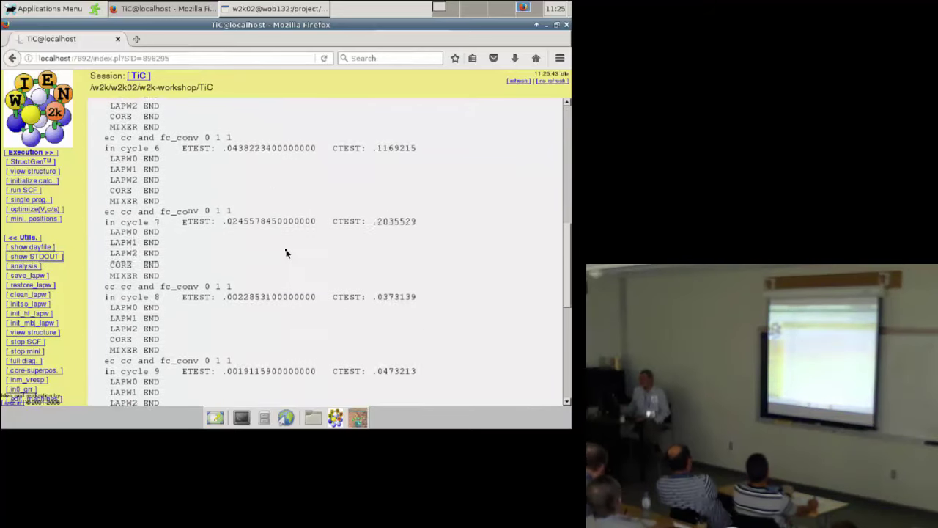
pyautogui.scroll(-3, 285, 251)
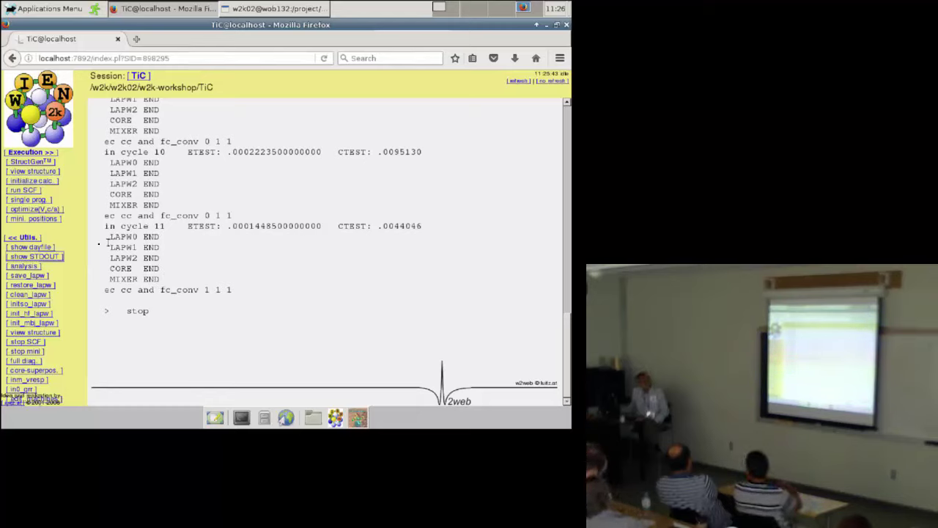
# Step: Show the dayfile again and read through all cycles to the final energy and charge convergence
pyautogui.click(50, 247)
pyautogui.scroll(-2, 293, 220)
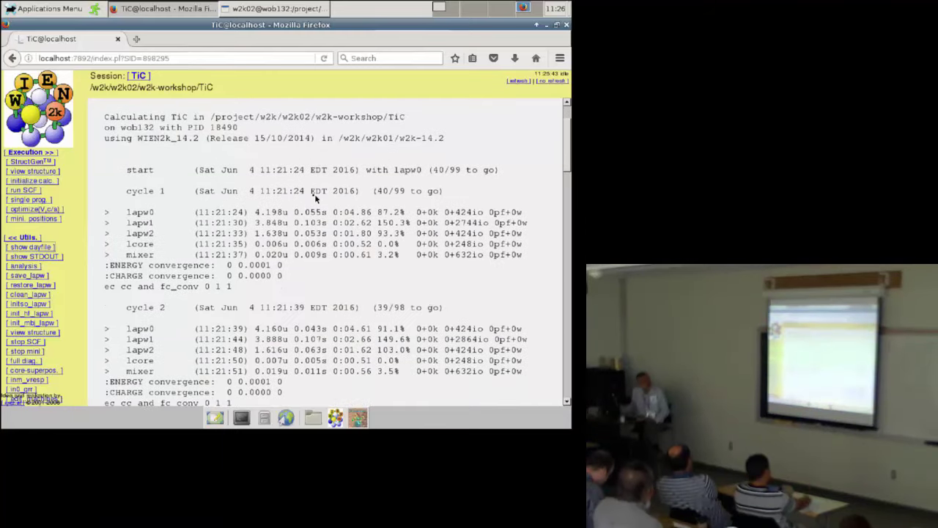
pyautogui.scroll(-18, 278, 231)
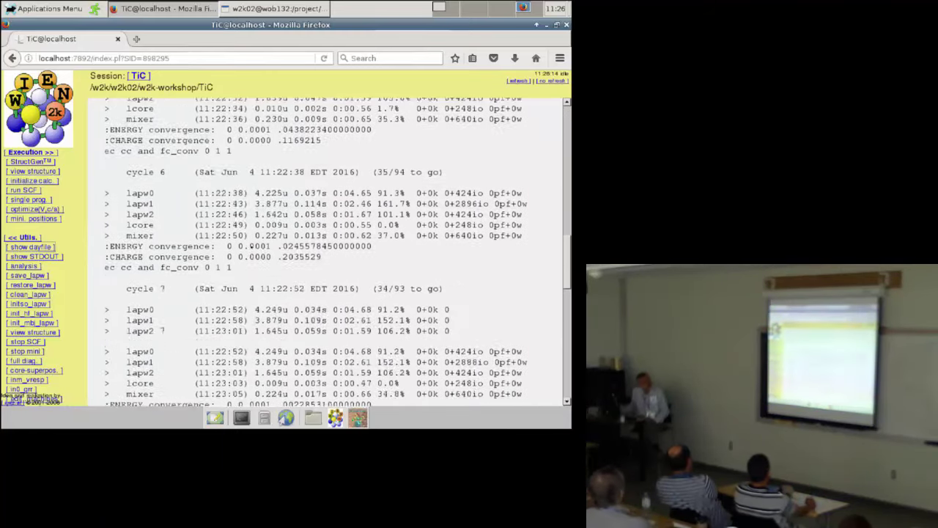
pyautogui.scroll(-9, 241, 244)
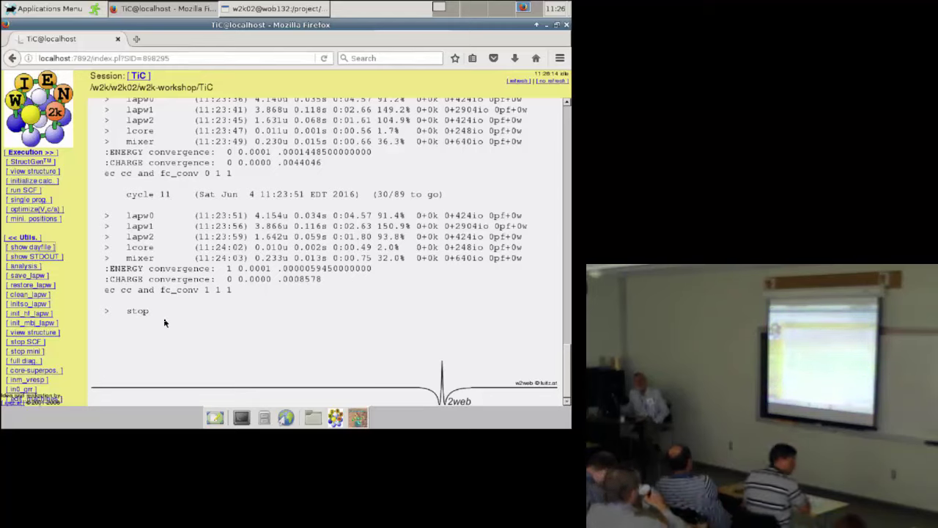
# Step: Open the SCF run settings, choosing to run anyway despite the existing Broyden files, and check the convergence criteria
pyautogui.click(21, 189)
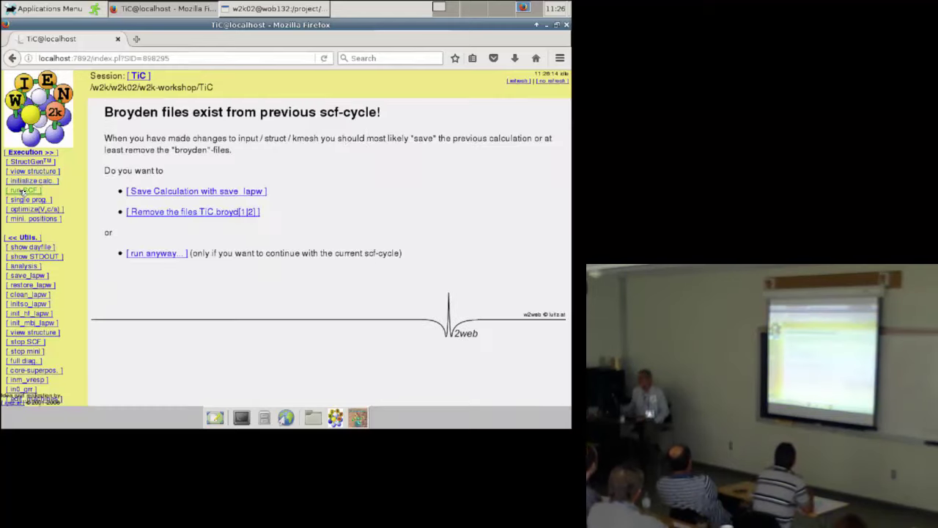
pyautogui.click(165, 253)
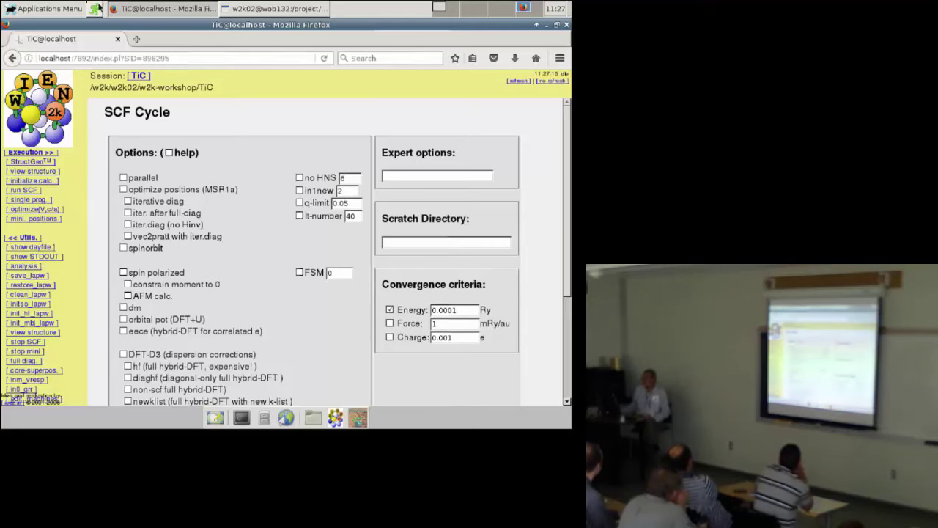
pyautogui.scroll(-1, 291, 251)
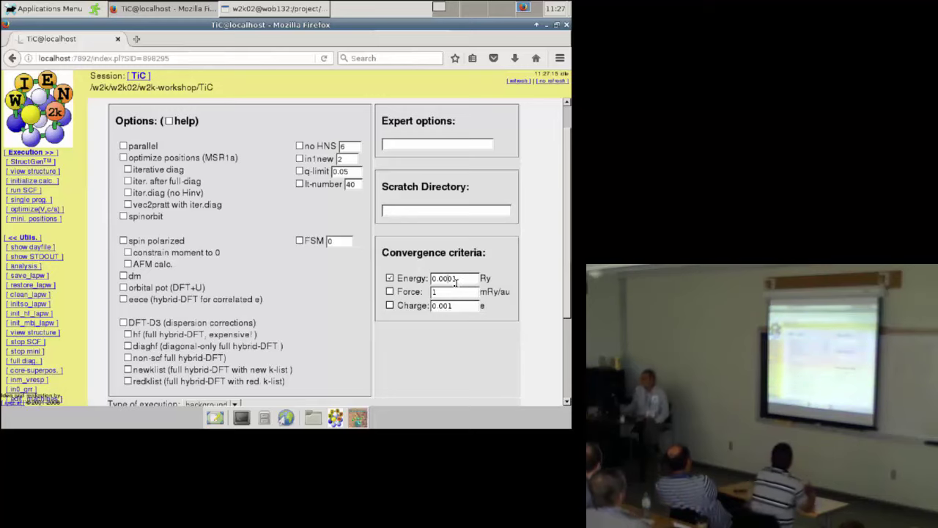
pyautogui.scroll(-2, 412, 286)
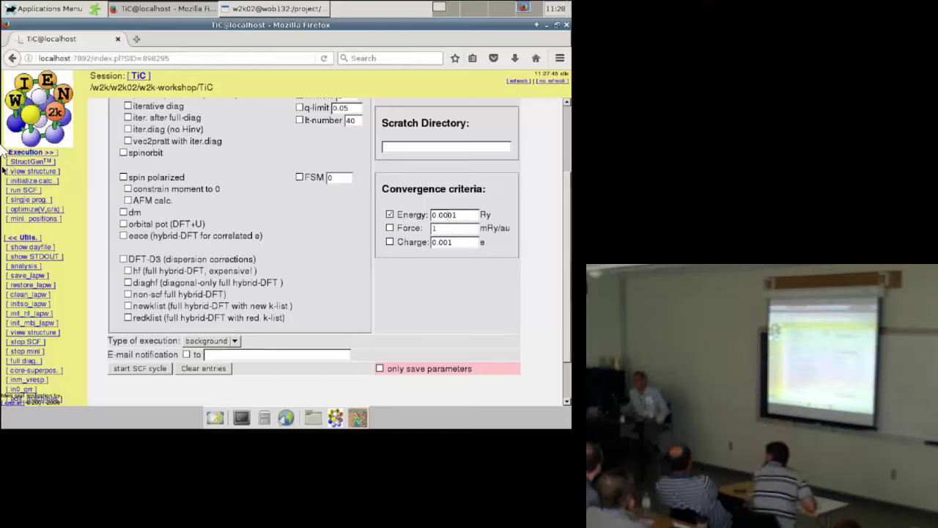
pyautogui.click(454, 215)
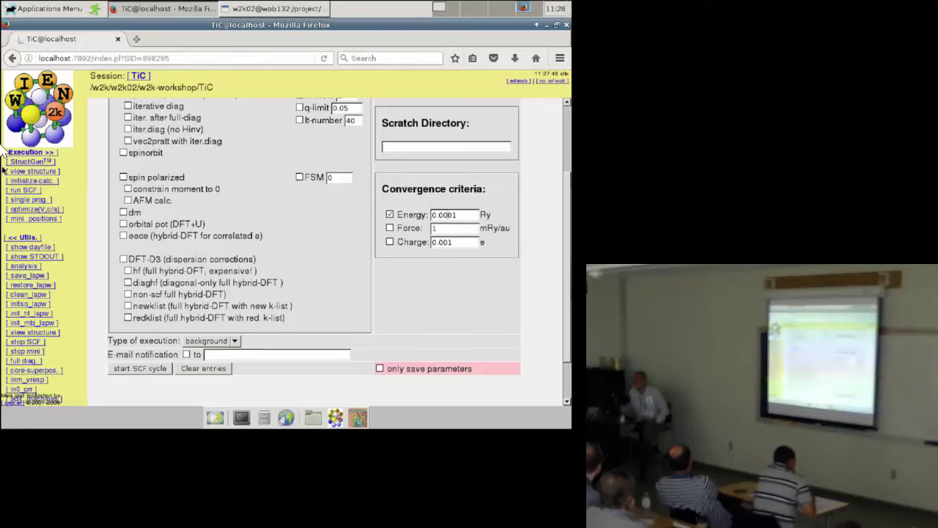
# Step: Reopen the SCF run settings, choose to continue with the current SCF cycle, and enable the charge convergence criterion at 0.001 e
pyautogui.click(26, 191)
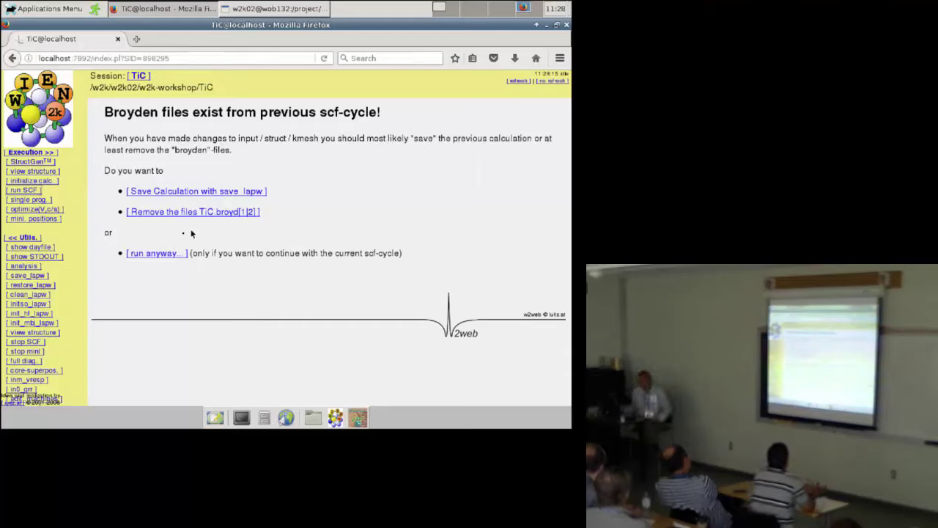
pyautogui.click(170, 253)
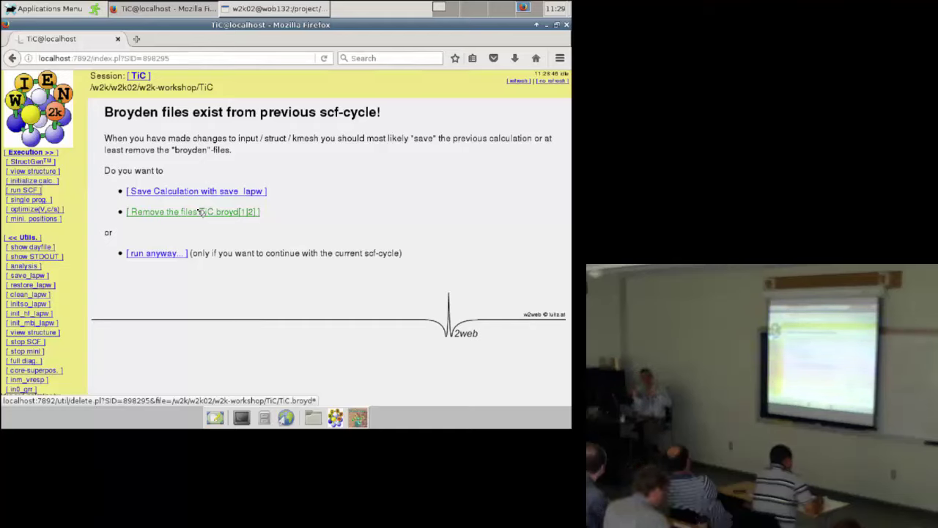
pyautogui.click(202, 212)
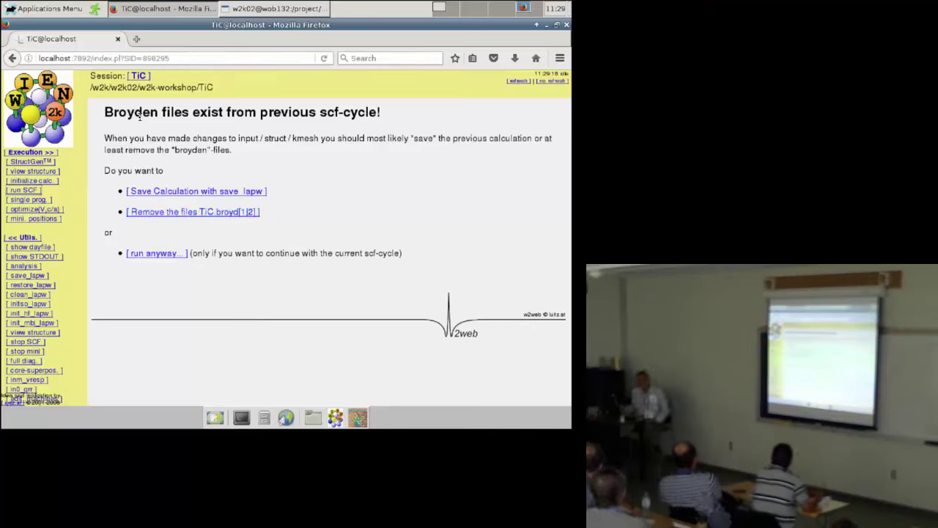
pyautogui.click(139, 193)
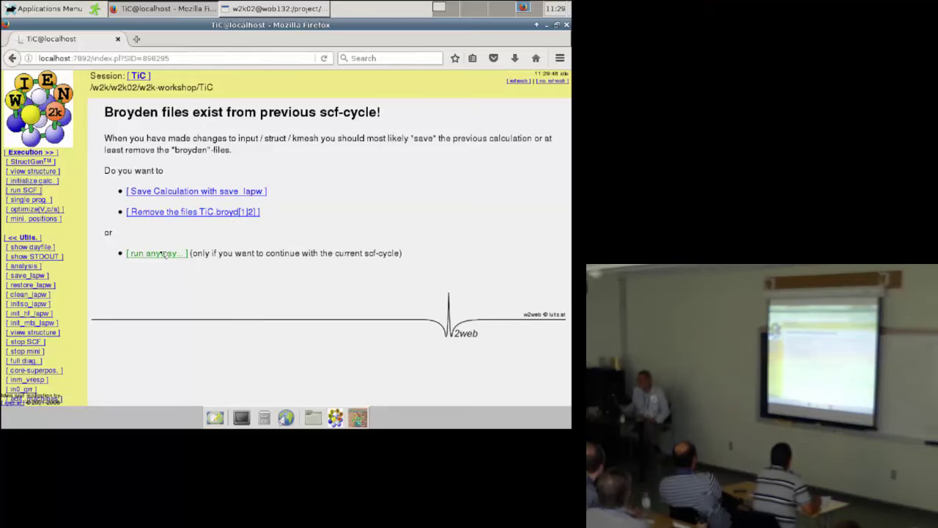
pyautogui.click(166, 258)
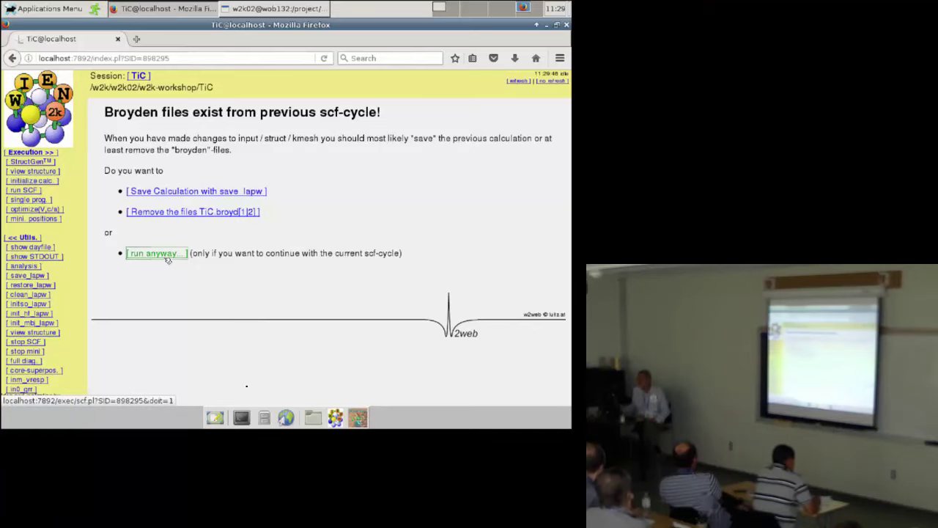
pyautogui.click(445, 310)
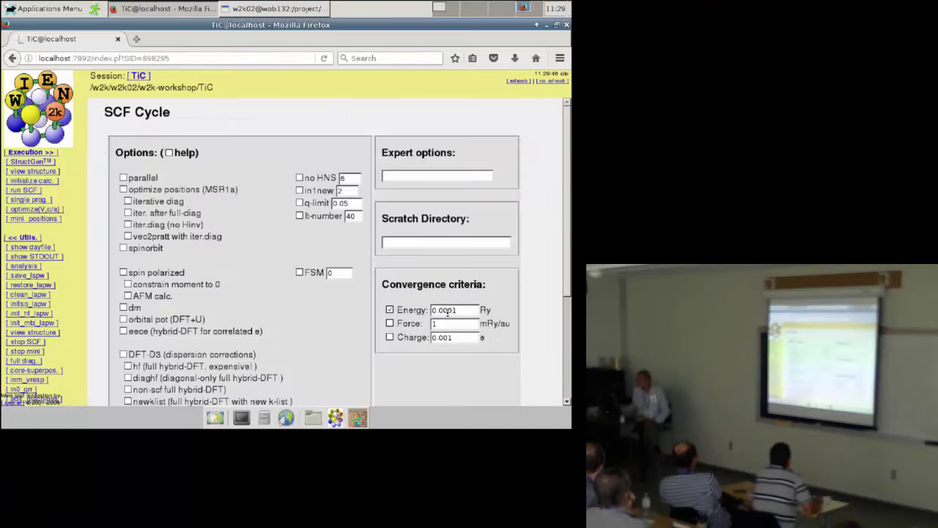
pyautogui.click(390, 337)
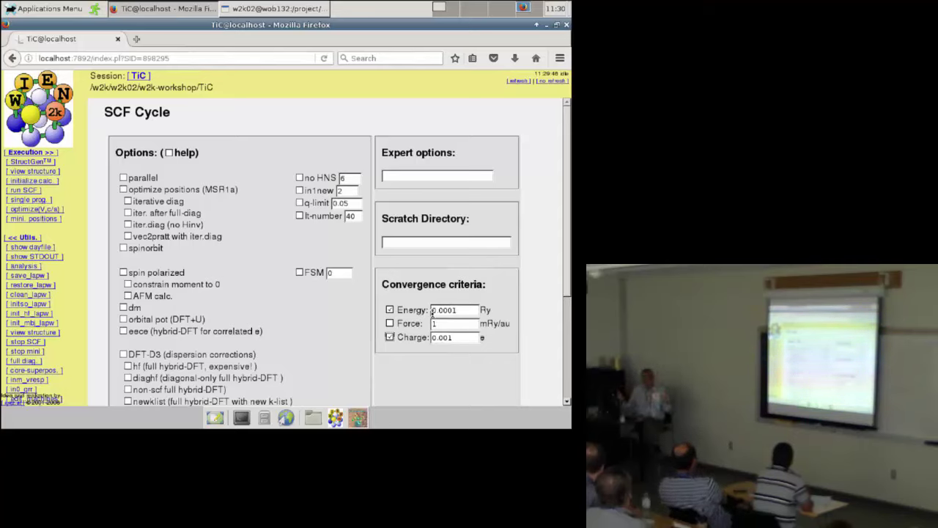
# Step: Enable the force convergence criterion at 1 mRy/au and start the SCF cycle in the background
pyautogui.click(390, 323)
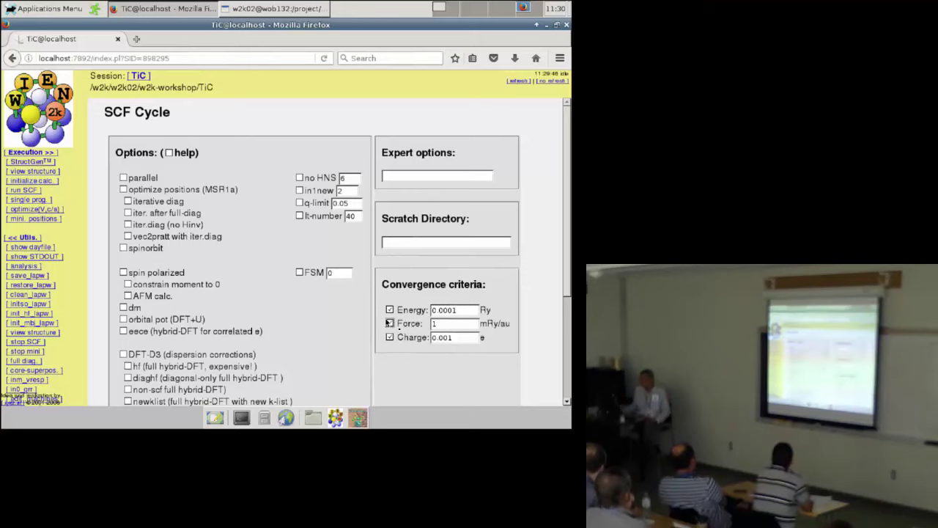
pyautogui.scroll(-3, 196, 311)
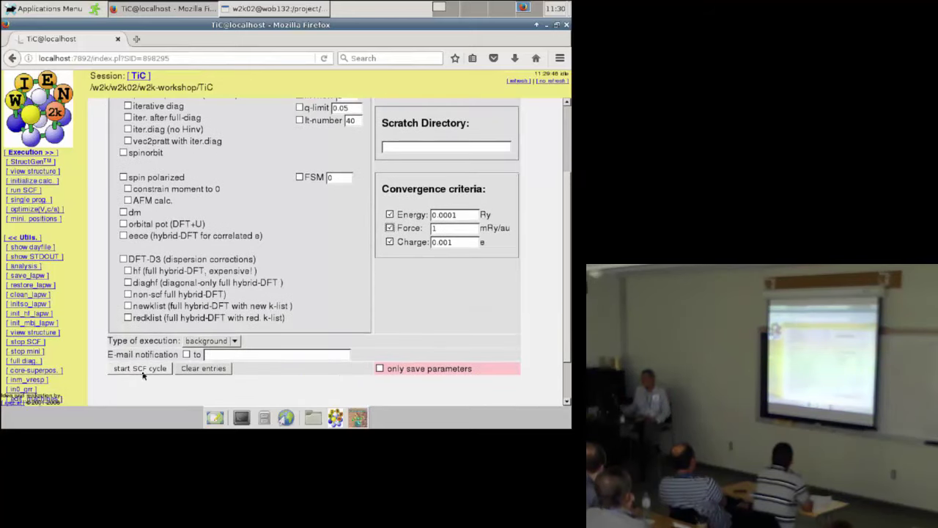
pyautogui.click(141, 369)
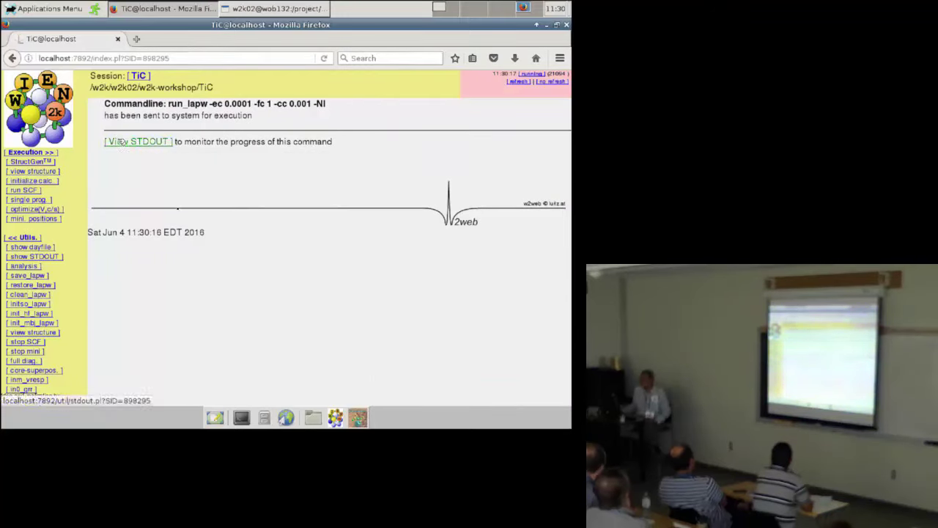
# Step: Monitor the continued SCF run through its STDOUT and its running-process file until it stops
pyautogui.click(119, 141)
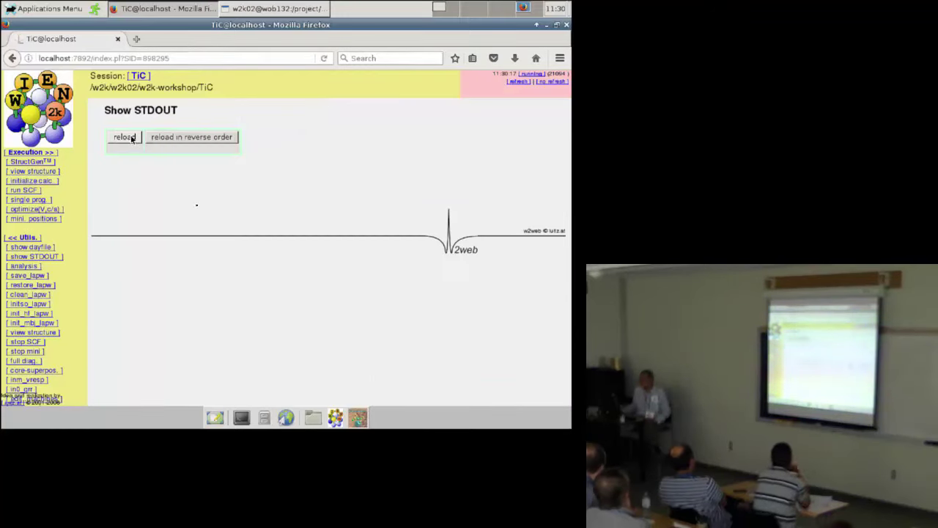
pyautogui.click(130, 137)
pyautogui.click(130, 137)
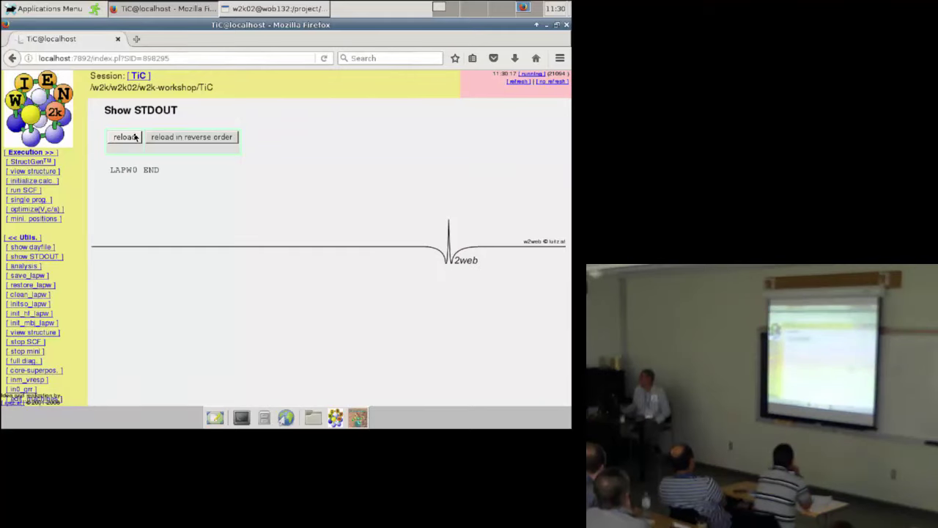
pyautogui.click(528, 74)
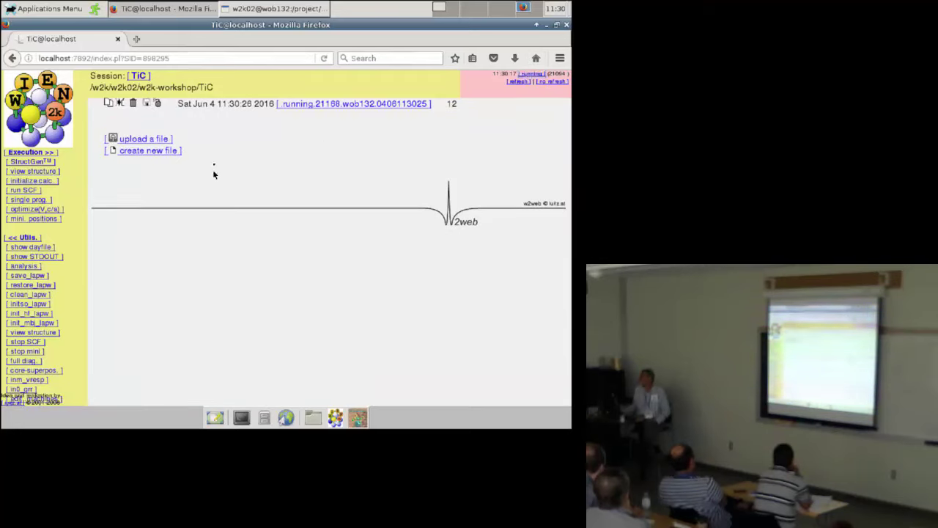
pyautogui.click(31, 257)
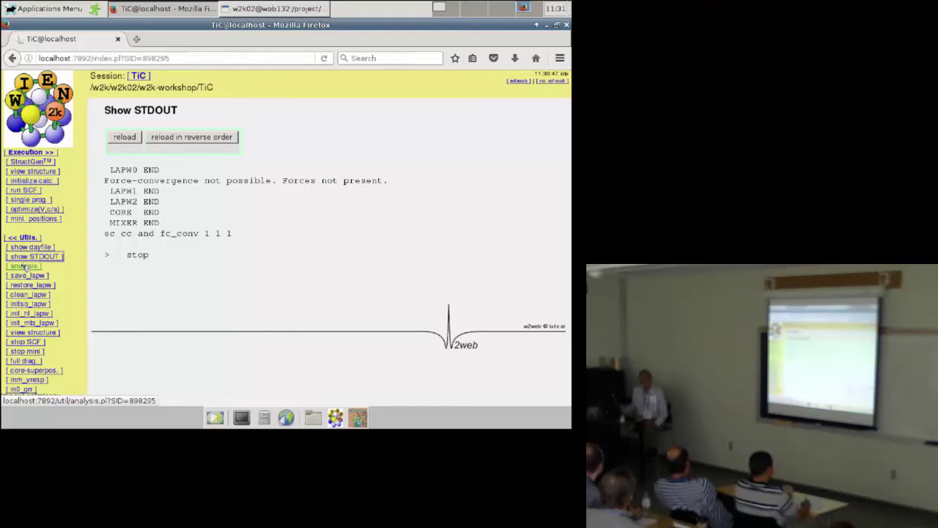
# Step: Open the SCF analysis for TiC.scf and select the ENE and DIS parameters
pyautogui.click(25, 266)
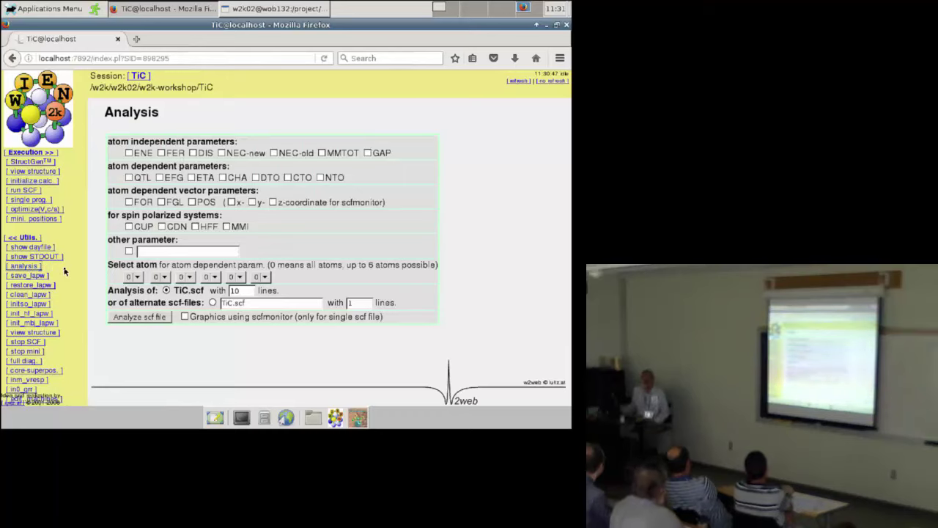
pyautogui.click(129, 153)
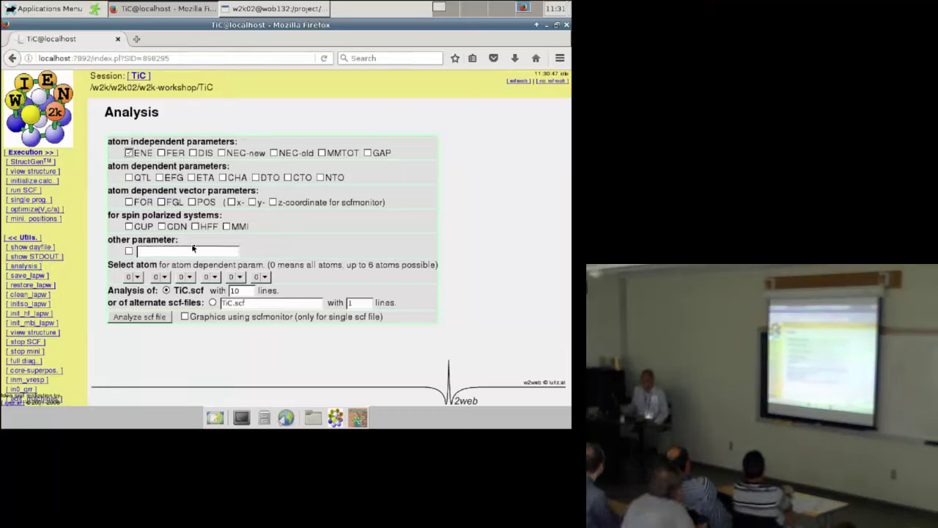
pyautogui.click(192, 152)
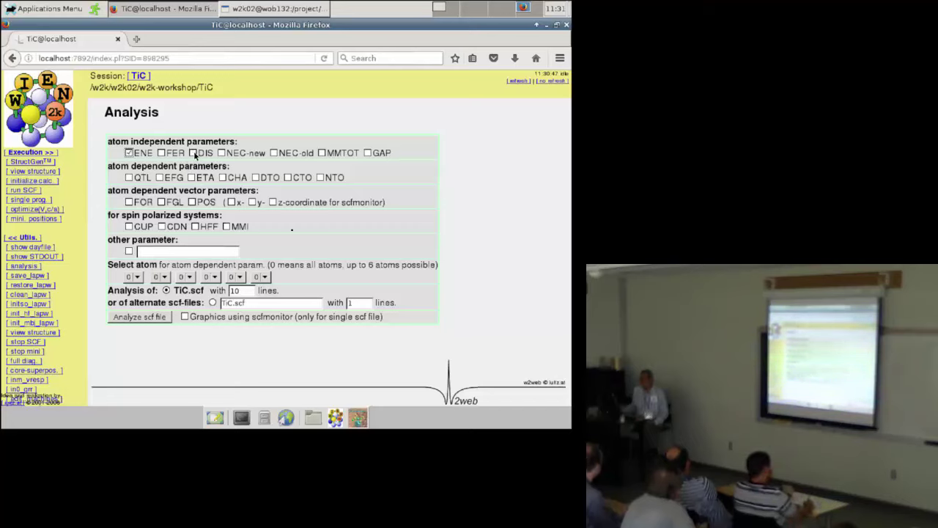
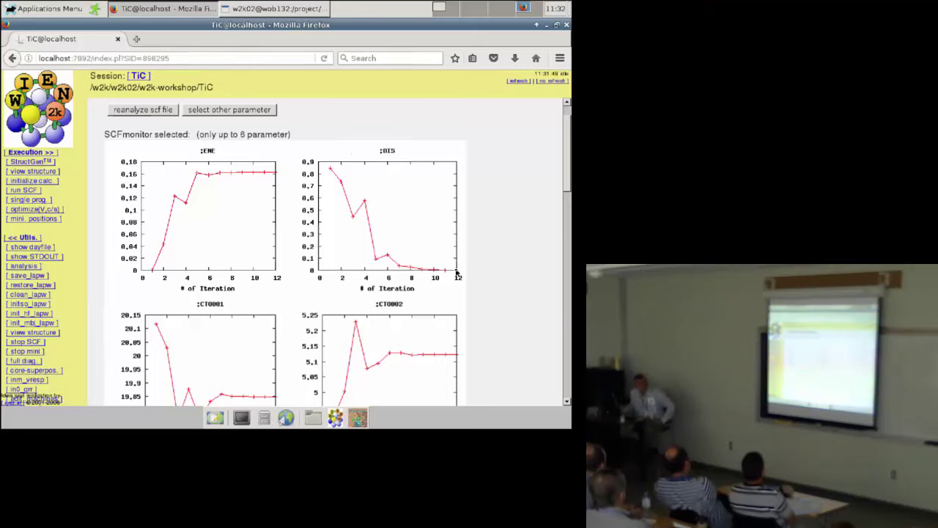
# Step: Examine the convergence plots and the listed ENE, DIS, CTO001 and CTO002 values over the iterations
pyautogui.scroll(-3, 432, 292)
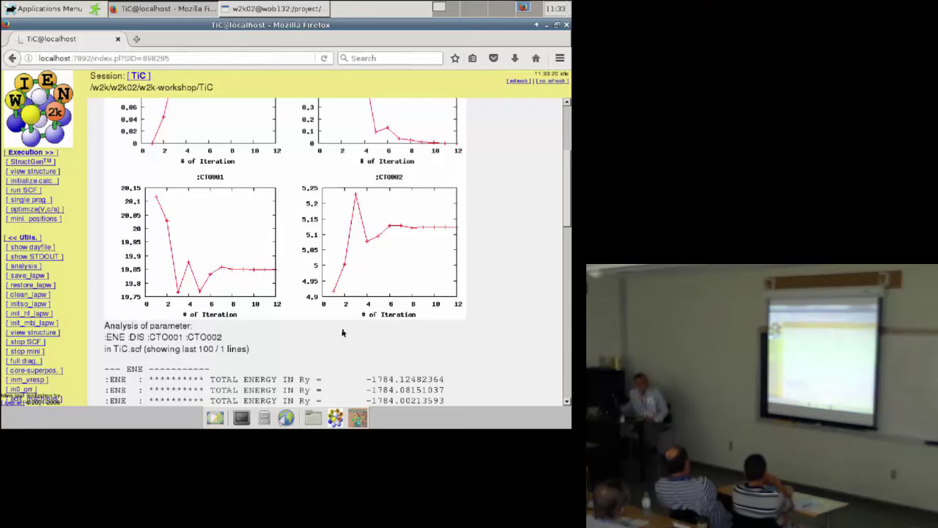
pyautogui.scroll(-5, 343, 332)
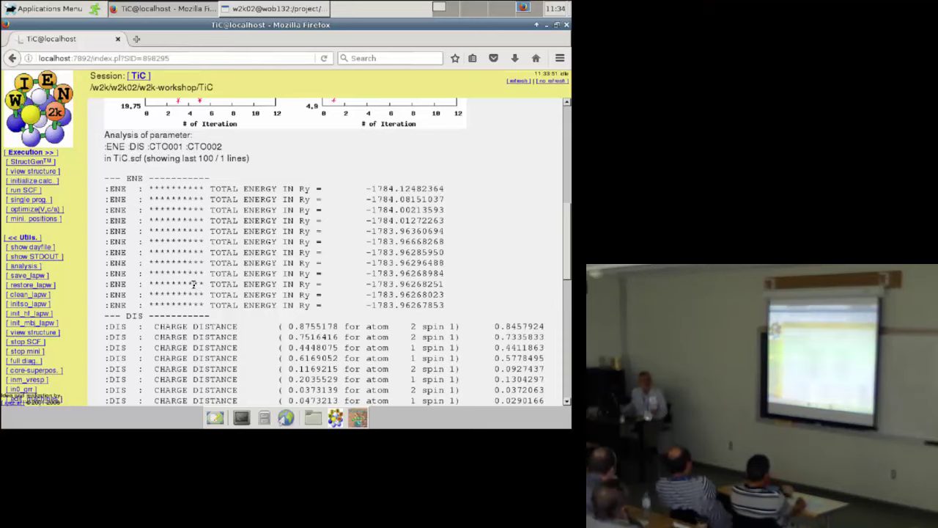
pyautogui.scroll(-2, 205, 293)
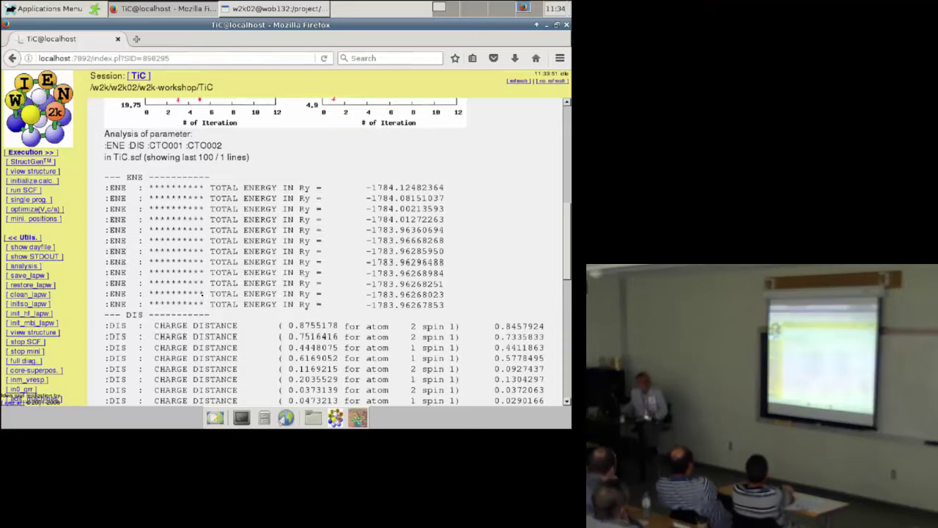
pyautogui.scroll(-2, 212, 297)
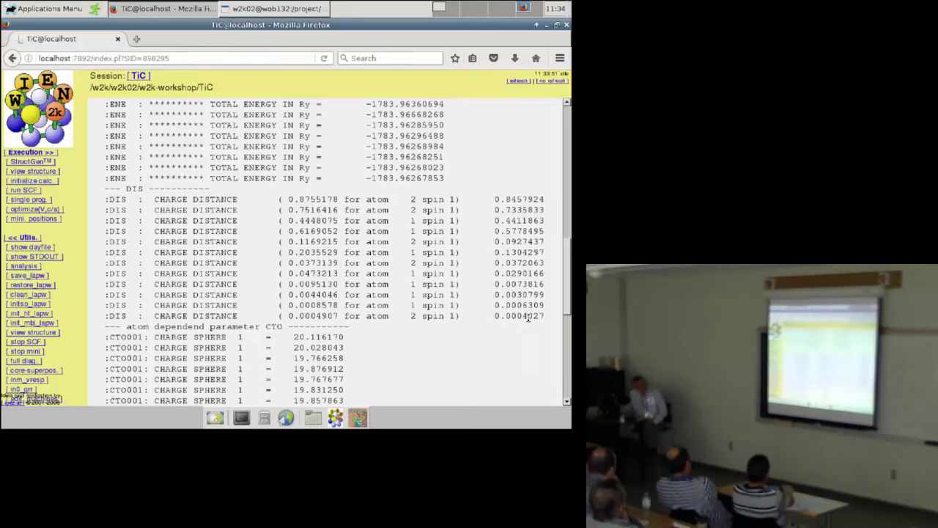
pyautogui.scroll(-4, 524, 318)
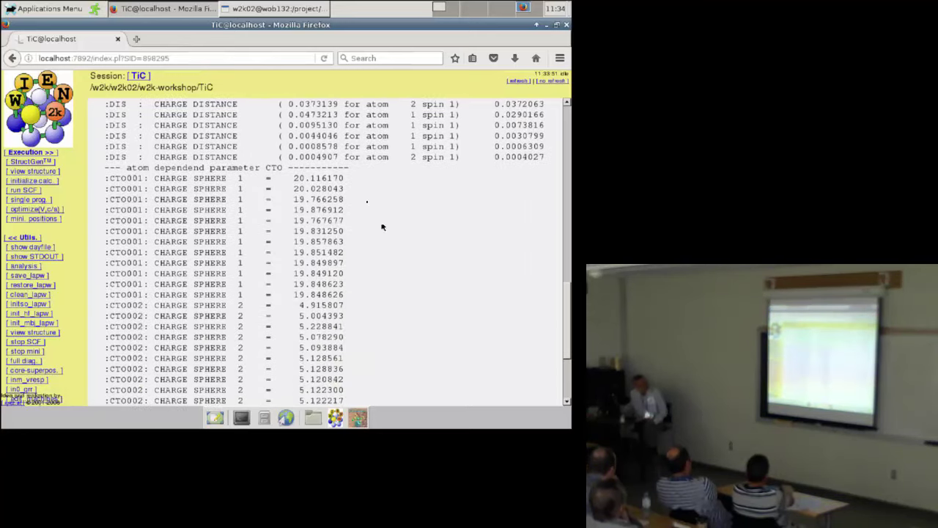
pyautogui.scroll(-3, 411, 391)
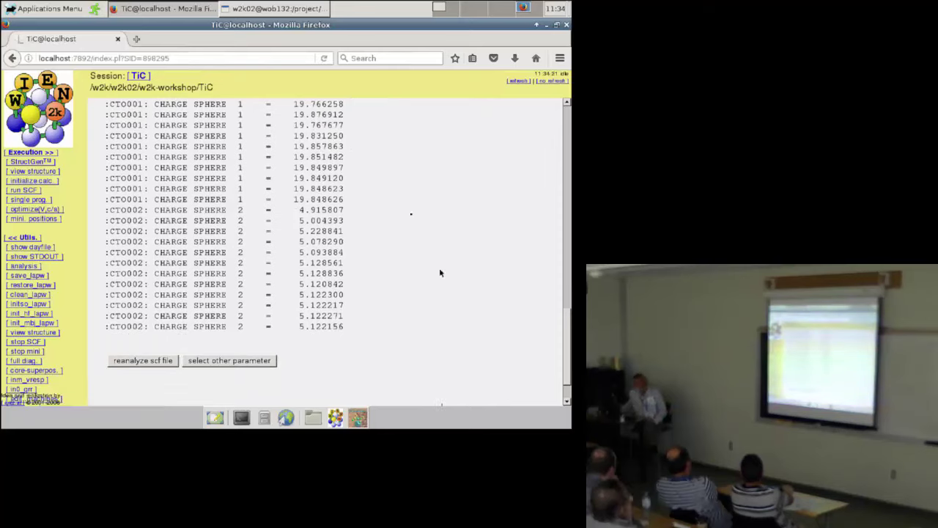
# Step: Save the calculation with save_lapw under the name exp_rkm7_1000k_pbe
pyautogui.click(24, 278)
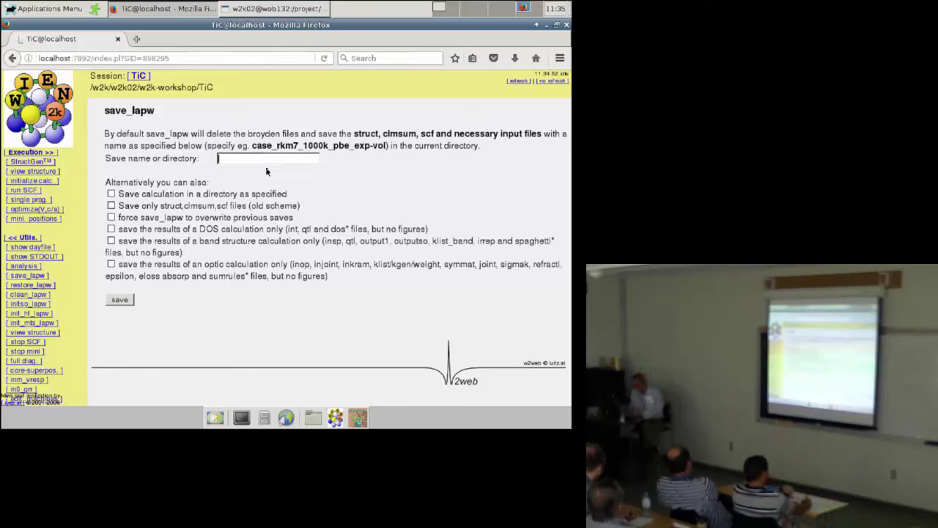
pyautogui.write('exp')
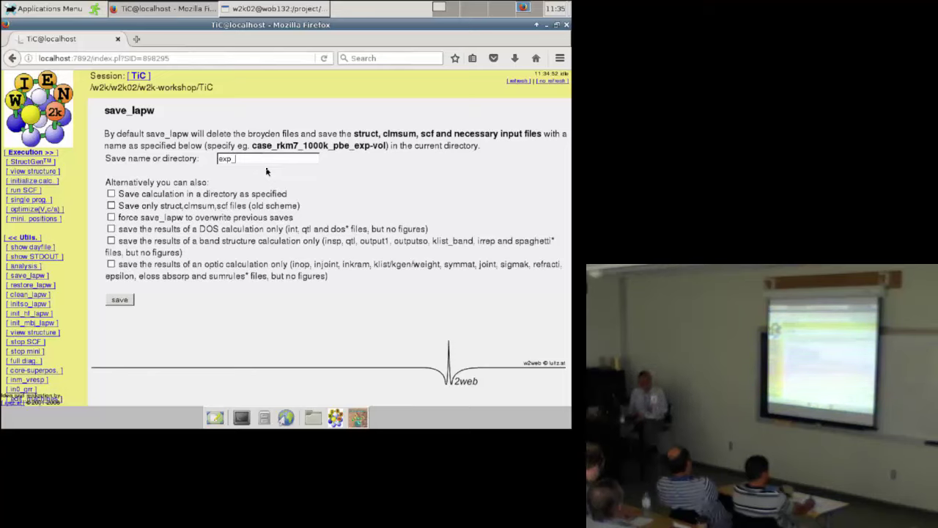
pyautogui.write('_rkm')
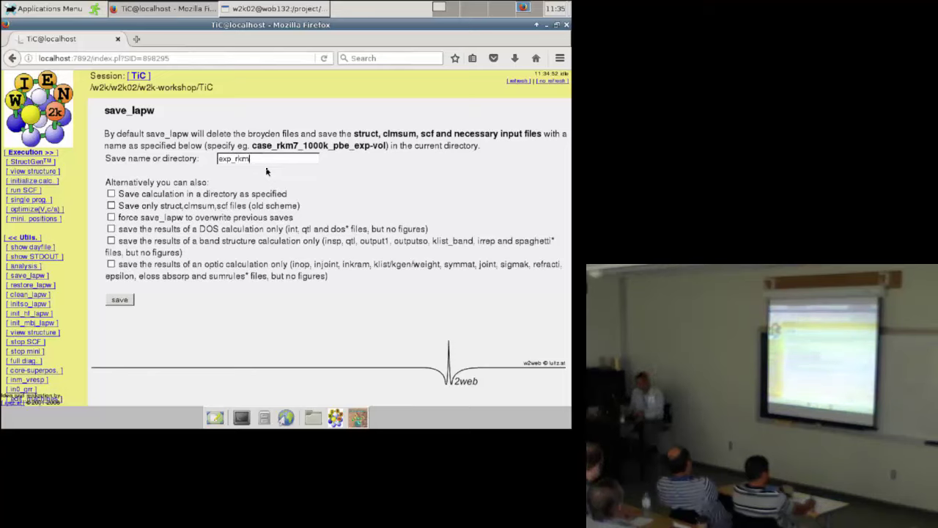
pyautogui.write('7')
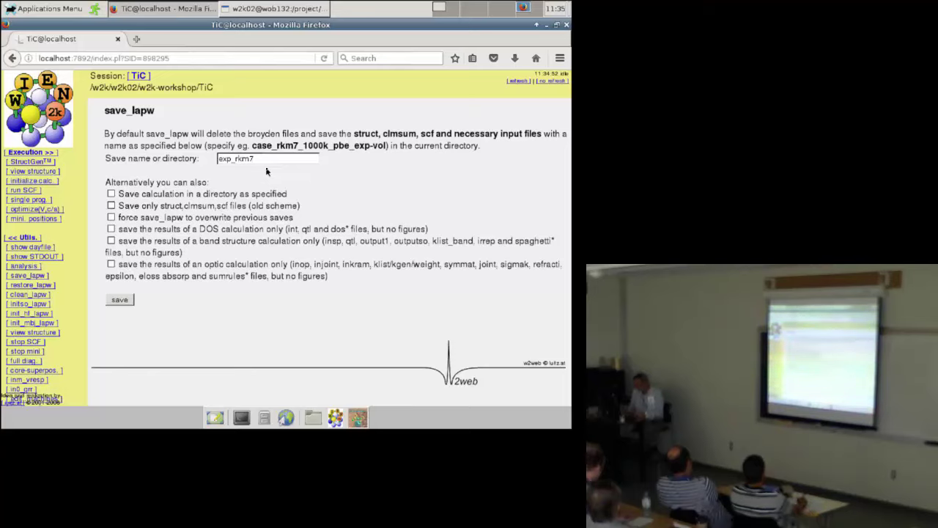
pyautogui.write('1000k_pbe')
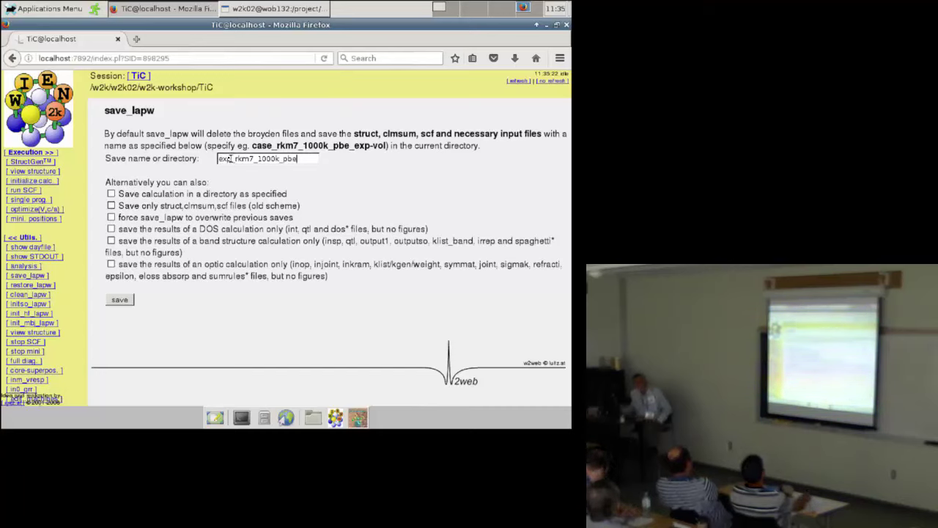
pyautogui.click(222, 158)
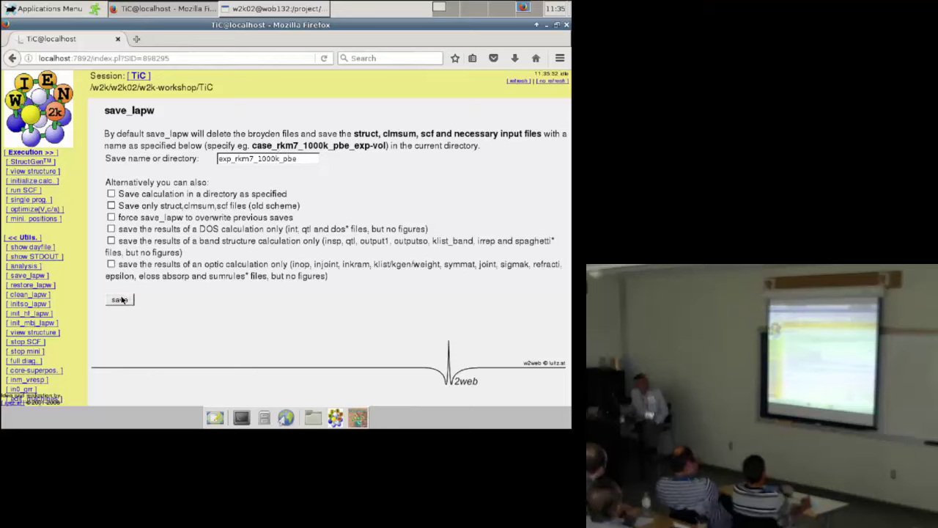
pyautogui.click(121, 299)
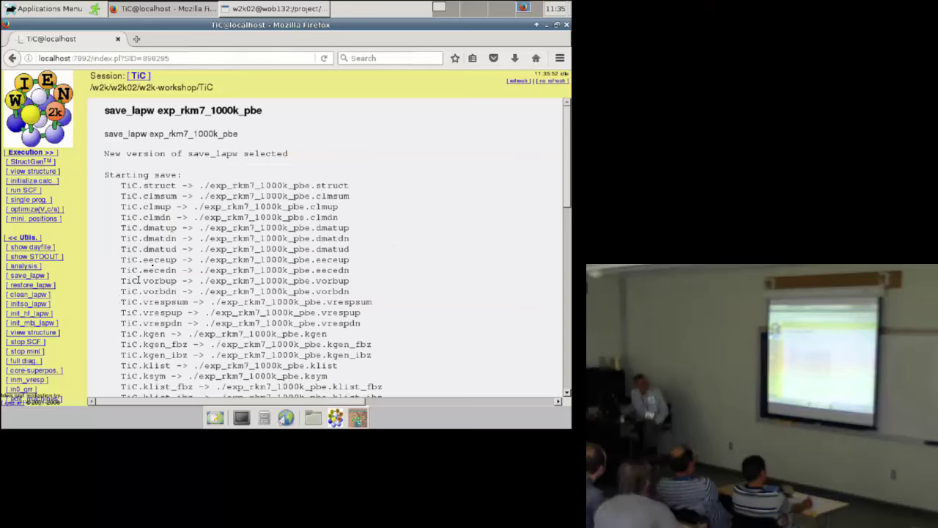
# Step: Read through the list of struct, k-point, scf and input files copied by save_lapw
pyautogui.scroll(-2, 174, 126)
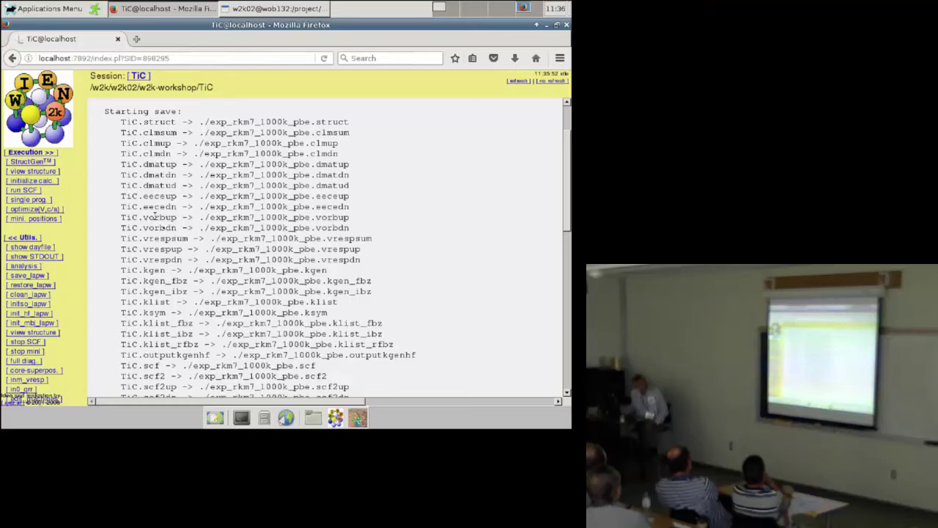
pyautogui.scroll(-2, 155, 164)
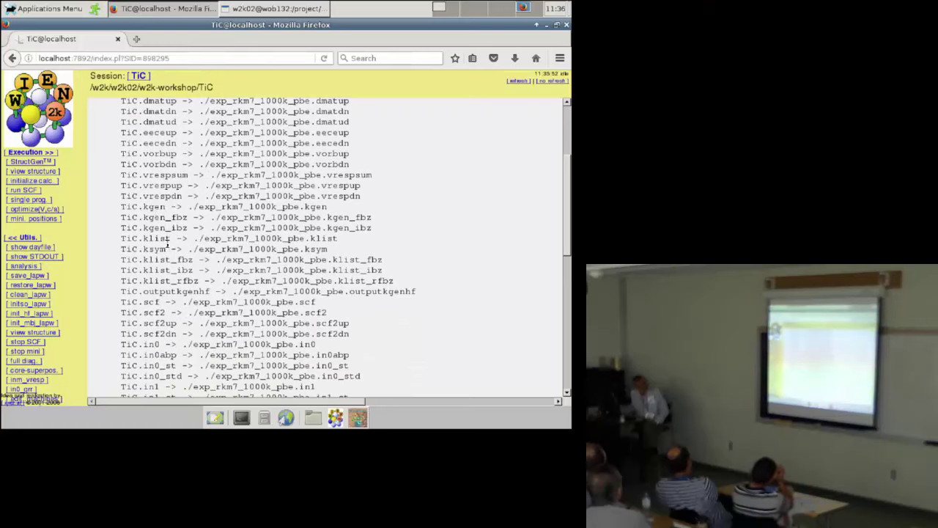
pyautogui.scroll(-3, 158, 194)
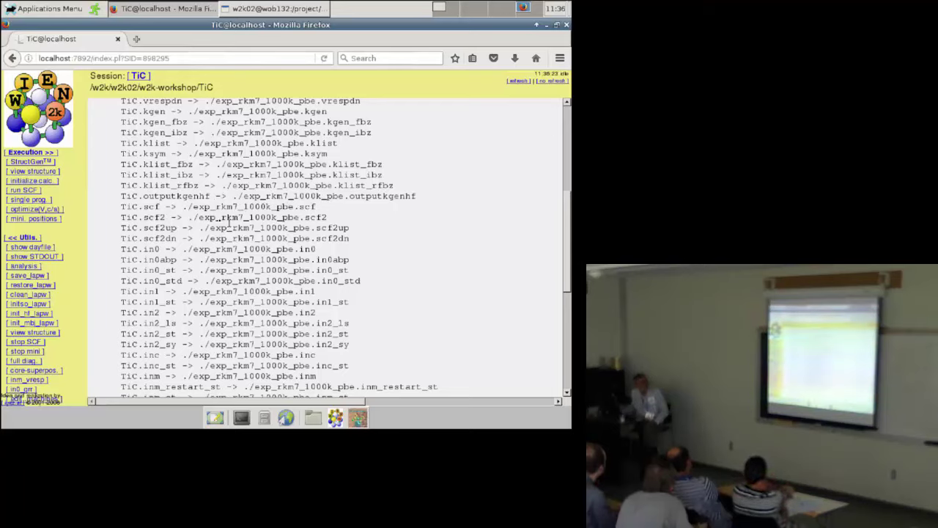
pyautogui.scroll(-2, 182, 379)
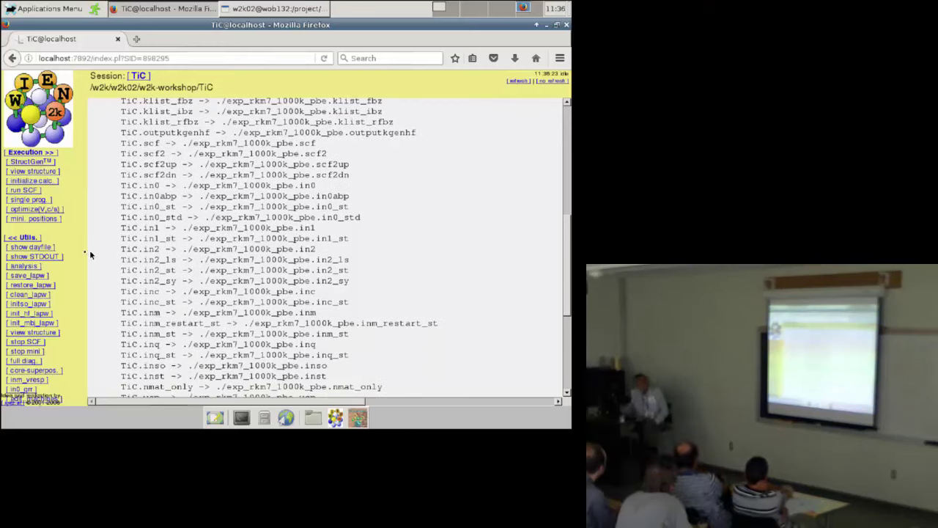
# Step: Open the TiC.in0 input file and check its exchange-correlation setting
pyautogui.click(22, 239)
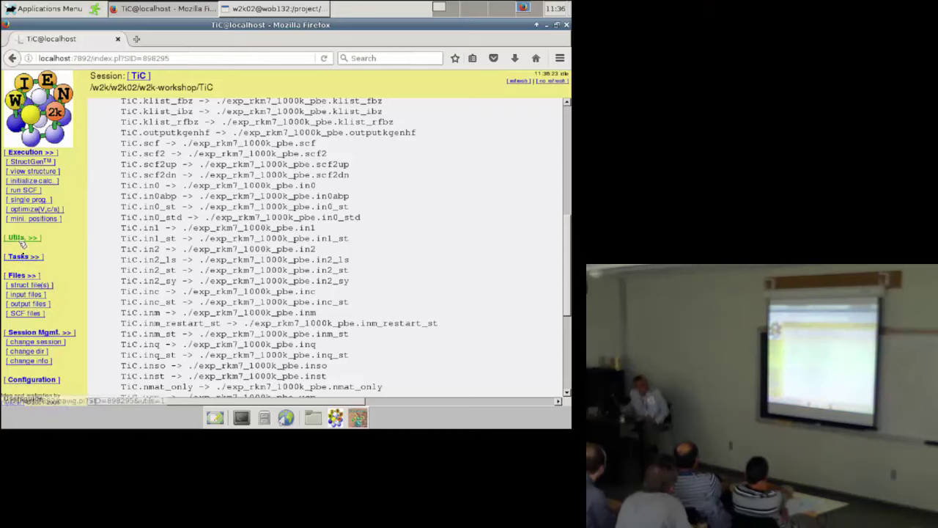
pyautogui.click(27, 295)
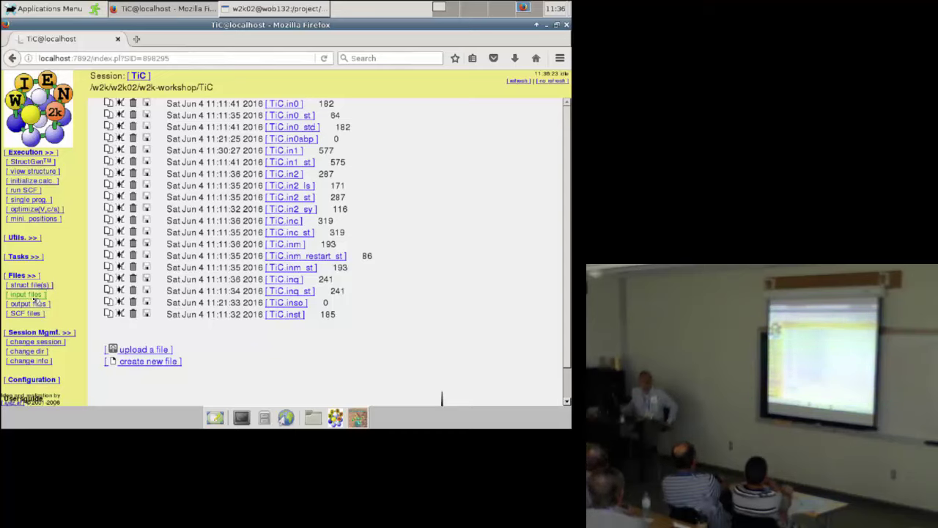
pyautogui.click(285, 105)
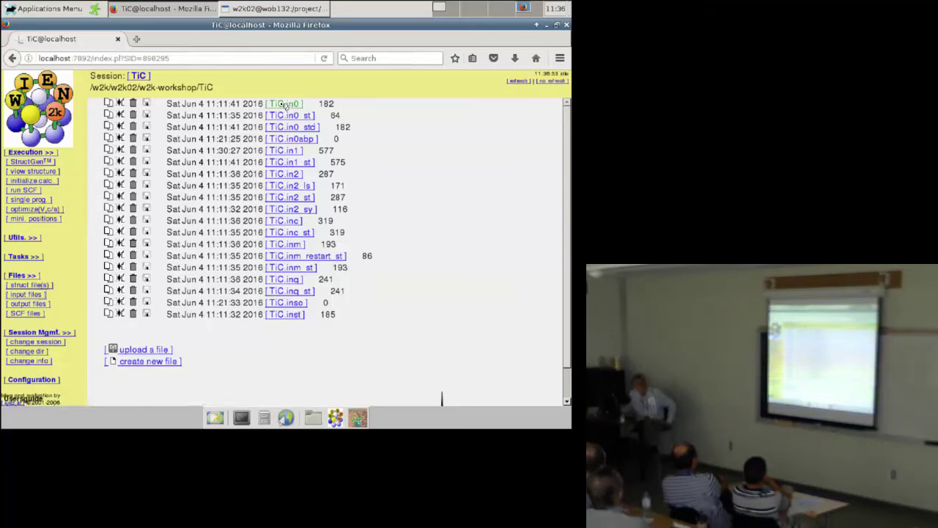
pyautogui.click(284, 105)
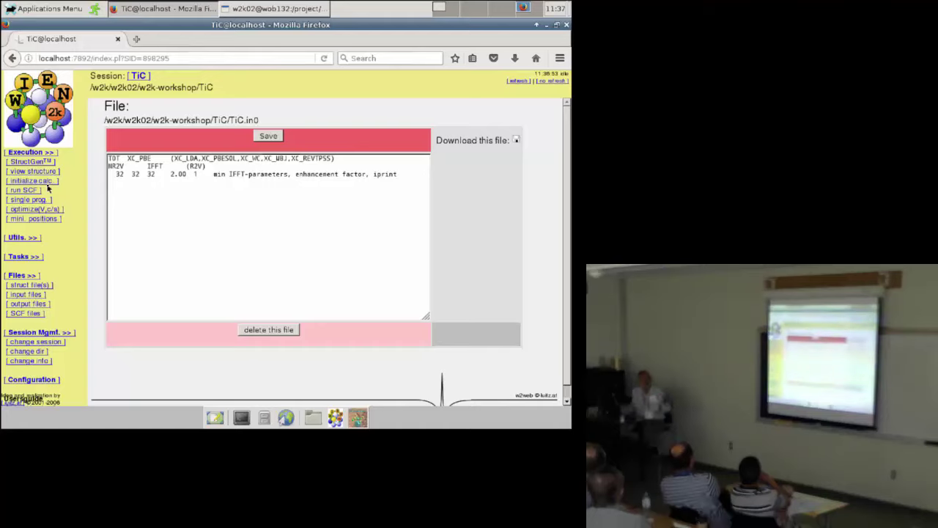
# Step: Open restore_lapw and highlight exp_rkm7_1000k_pbe among the existing saved cases
pyautogui.click(22, 238)
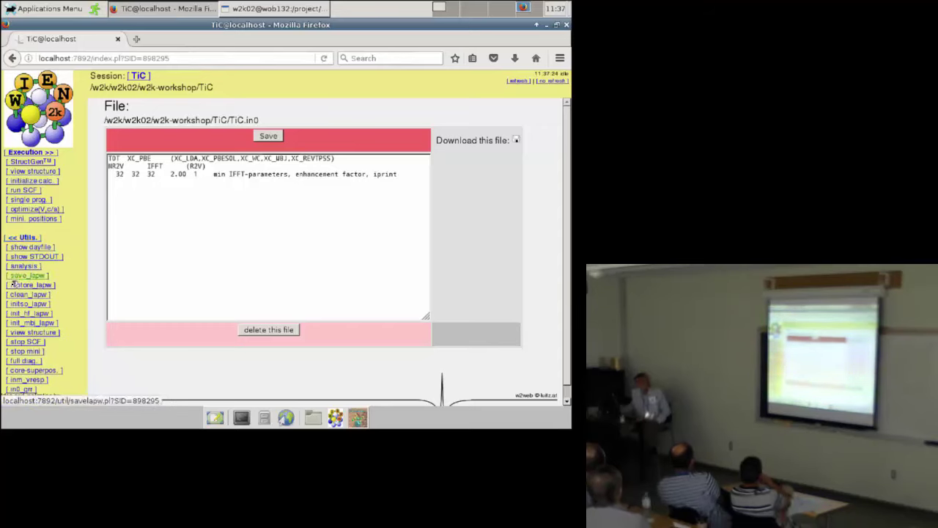
pyautogui.click(18, 286)
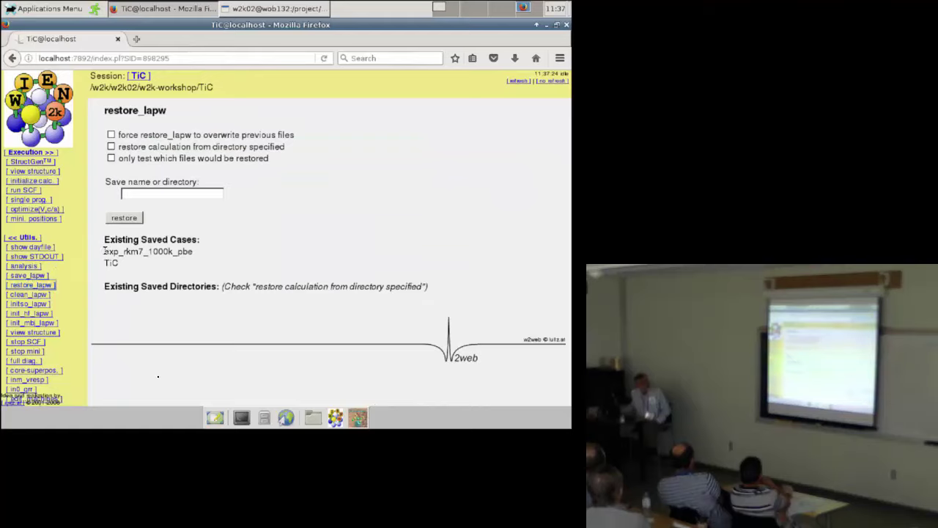
pyautogui.moveTo(104, 251); pyautogui.dragTo(196, 253)
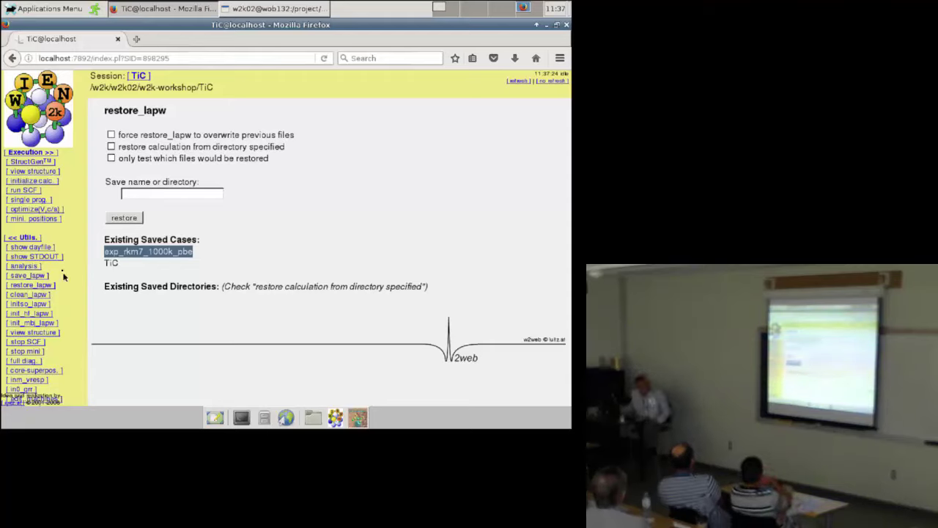
# Step: List the input files of the TiC session and expand the full set of file categories
pyautogui.click(26, 238)
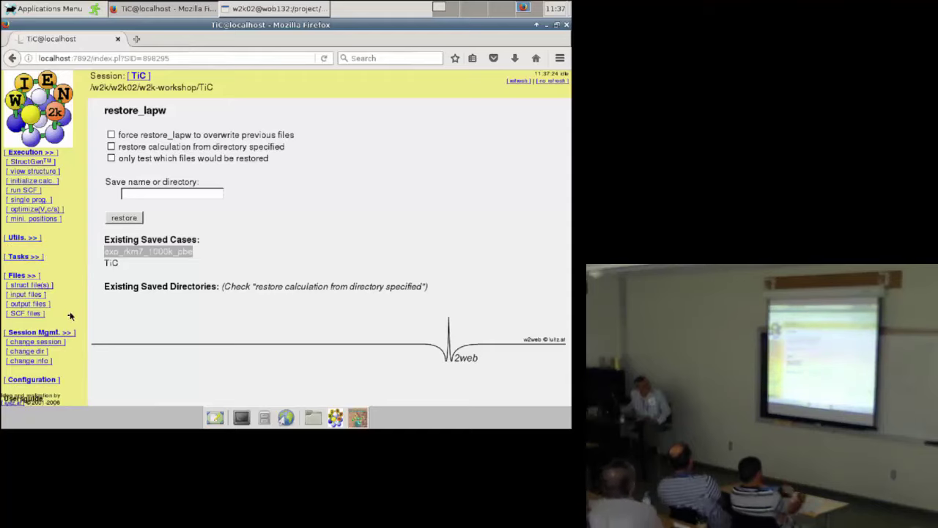
pyautogui.click(27, 295)
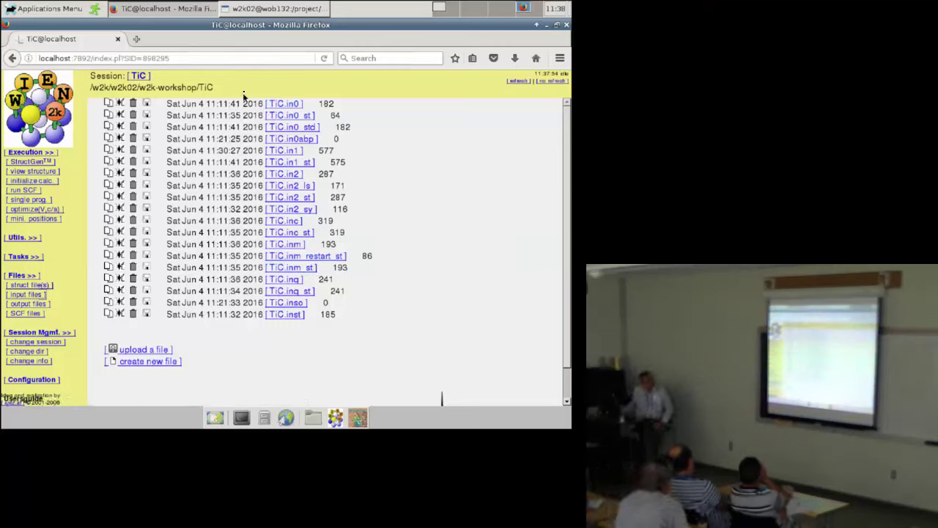
pyautogui.click(30, 275)
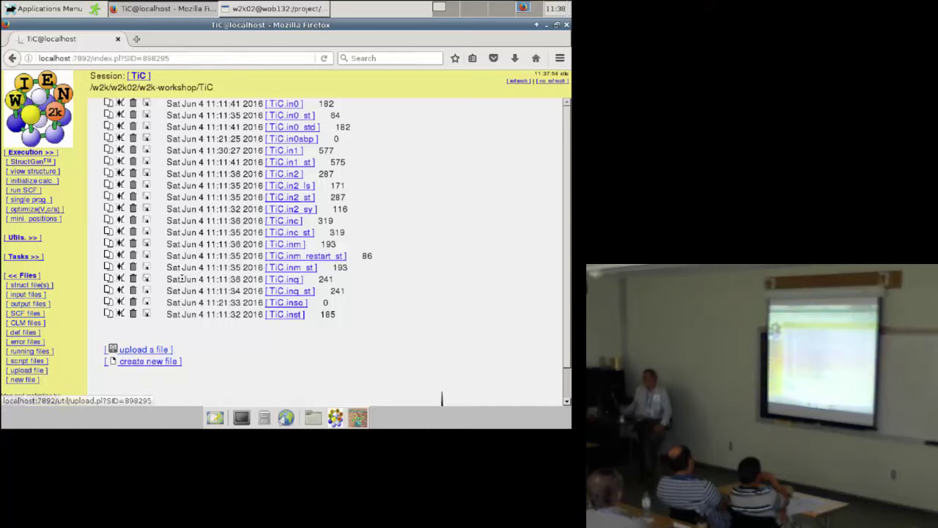
pyautogui.click(23, 379)
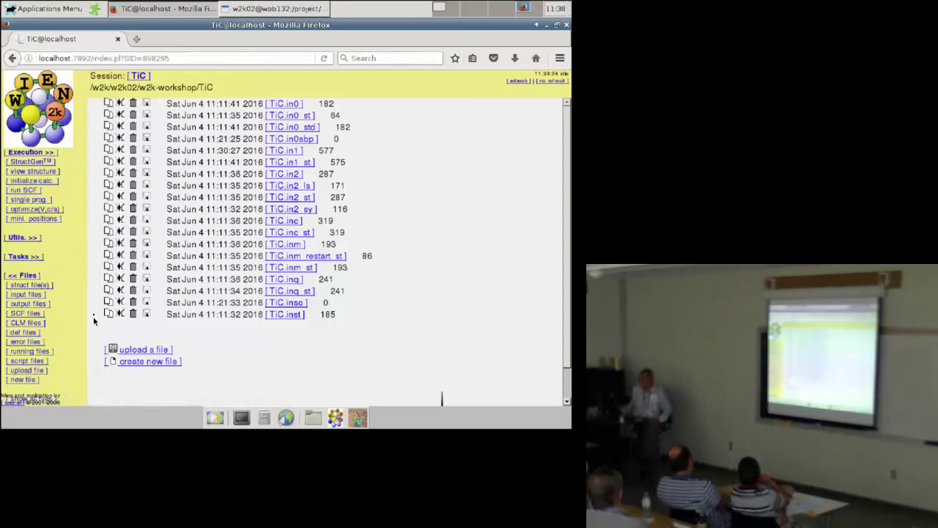
pyautogui.click(30, 275)
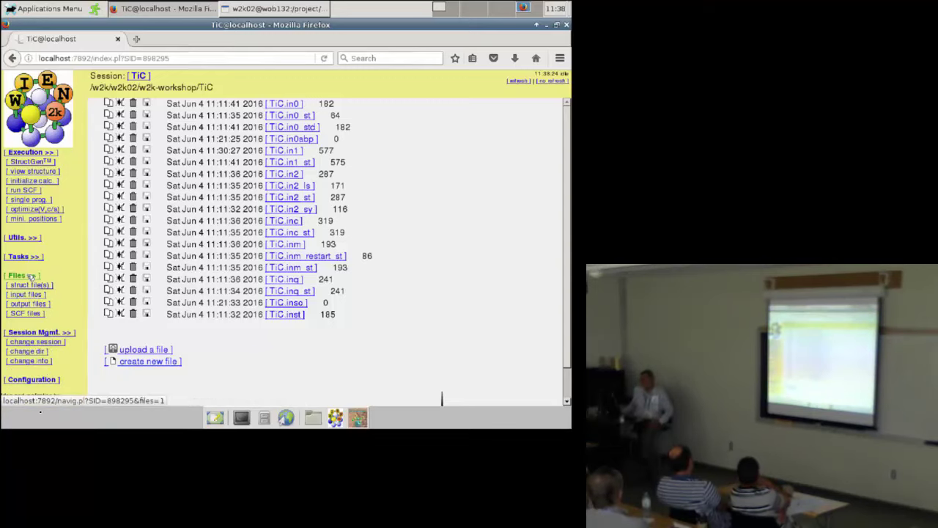
pyautogui.click(31, 275)
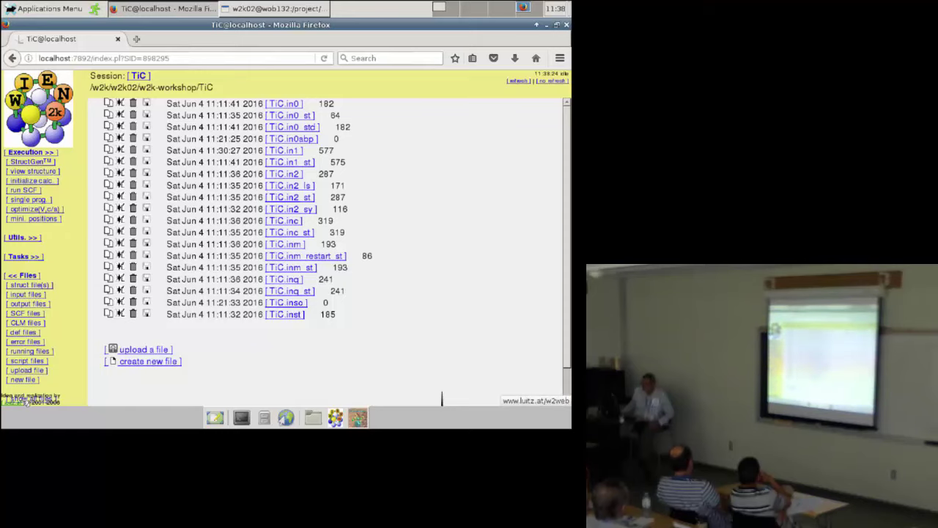
pyautogui.click(22, 402)
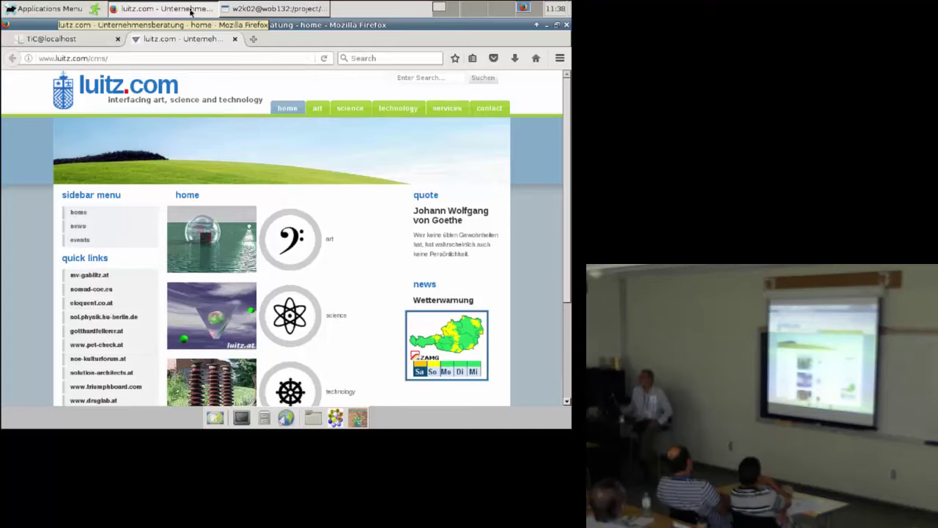
pyautogui.click(265, 9)
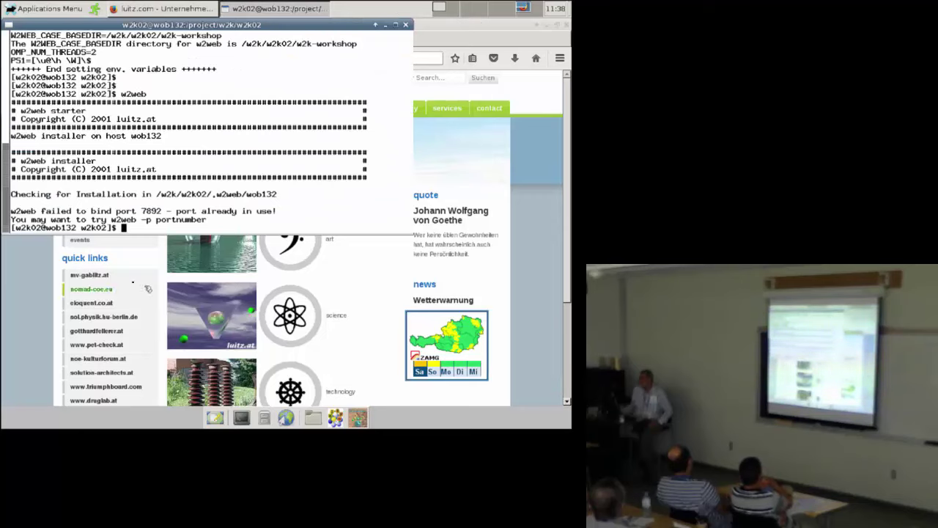
pyautogui.click(30, 266)
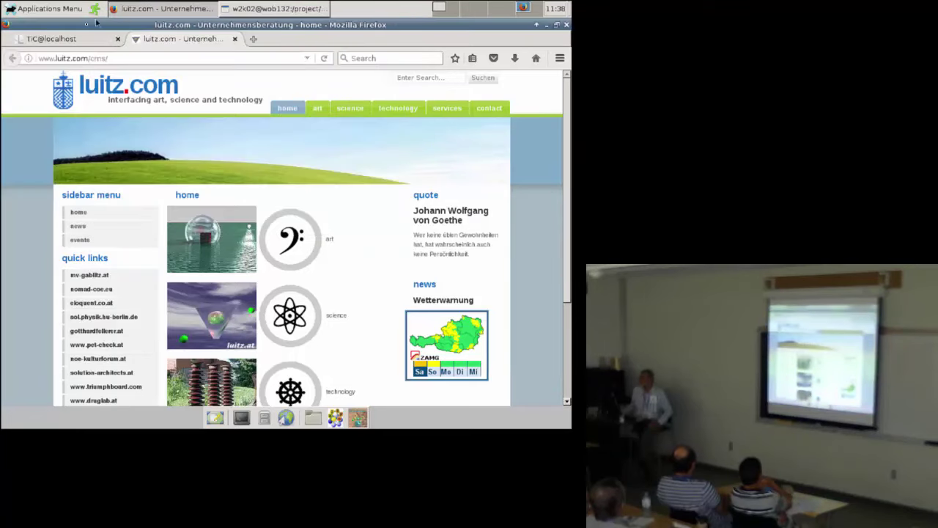
pyautogui.click(63, 38)
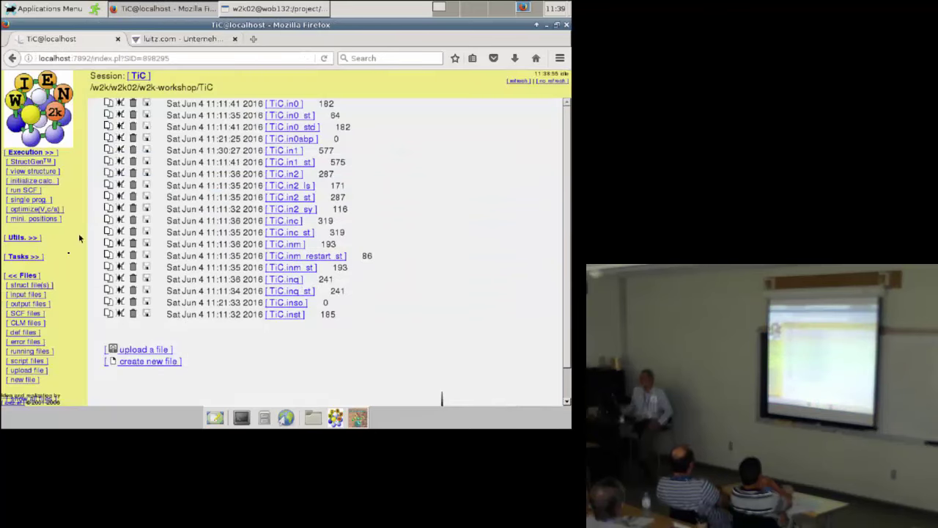
pyautogui.scroll(-2, 103, 343)
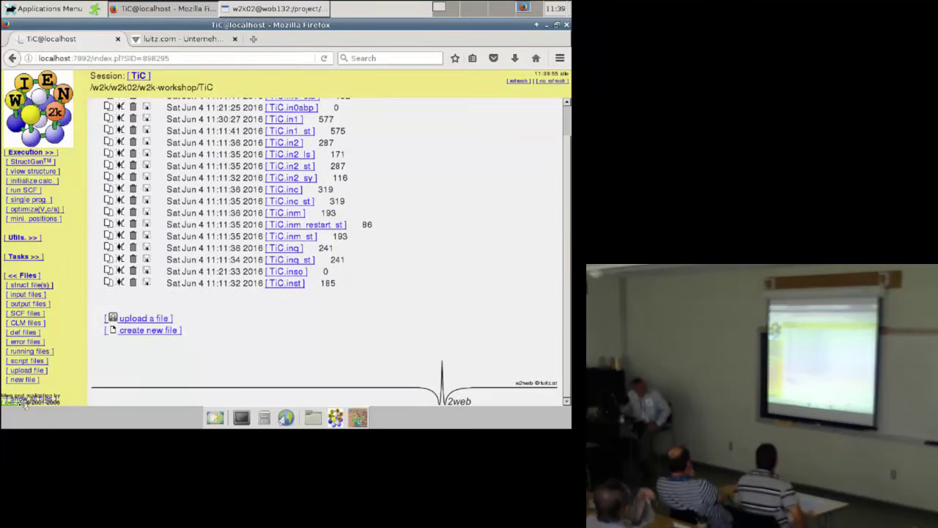
pyautogui.click(13, 275)
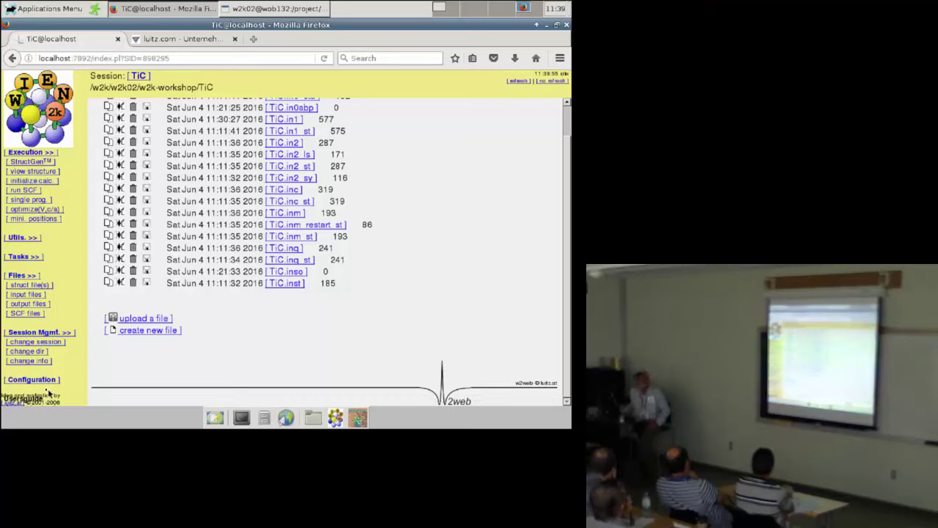
# Step: Enable the JavaScript menu in the interface configuration, save it and reopen the TiC session to apply it
pyautogui.click(33, 333)
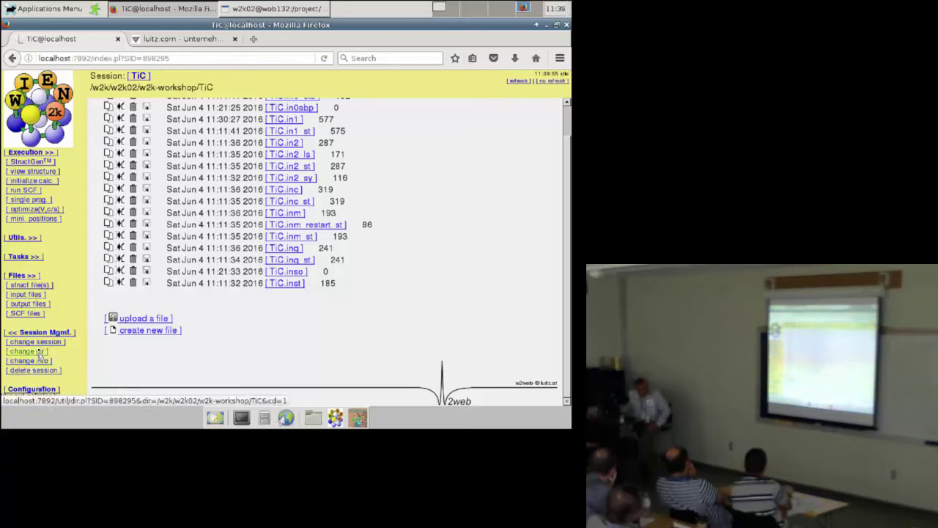
pyautogui.click(32, 388)
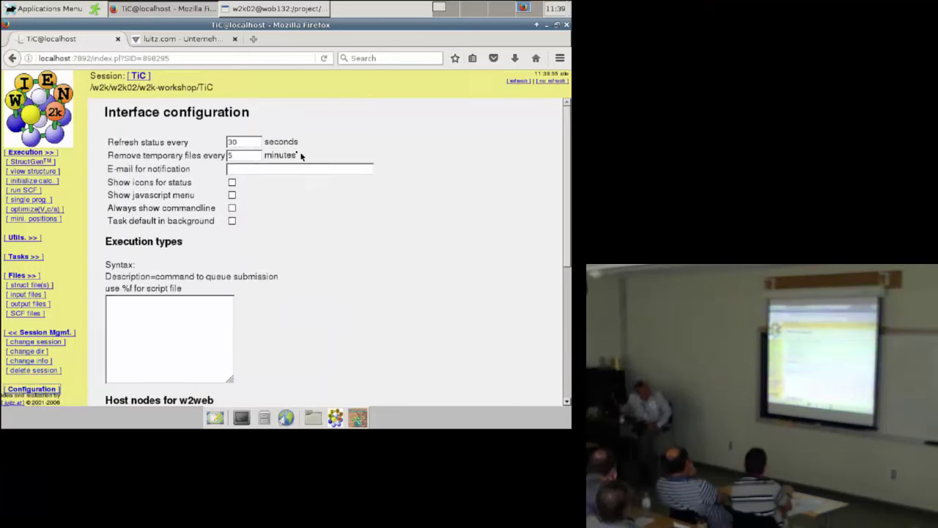
pyautogui.click(232, 195)
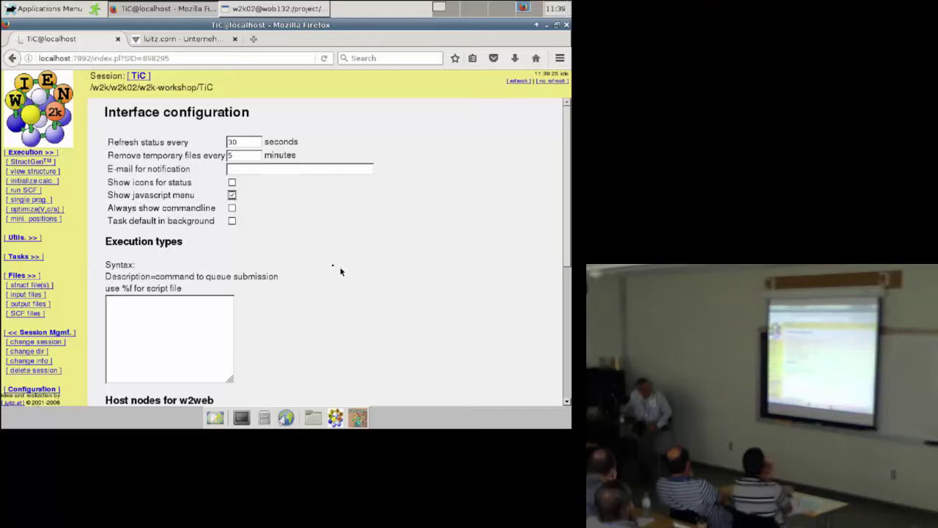
pyautogui.scroll(-2, 334, 263)
pyautogui.scroll(-3, 303, 291)
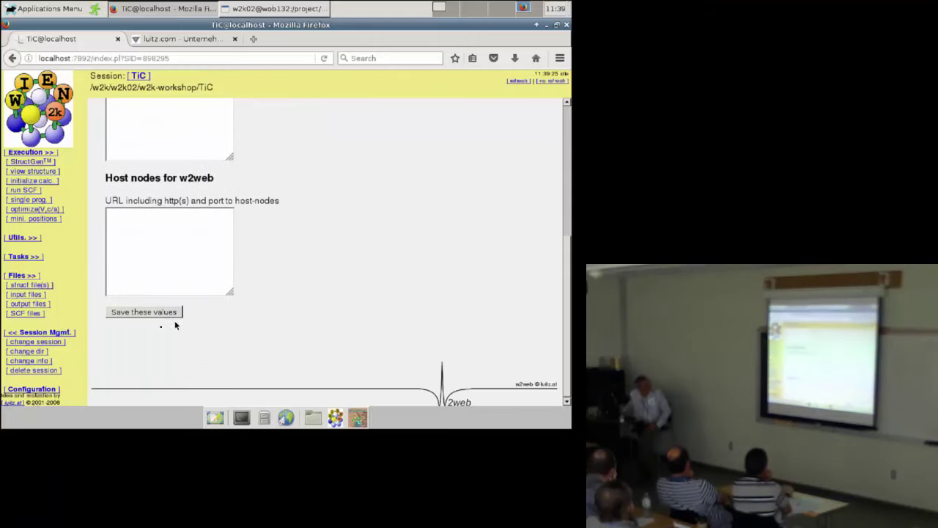
pyautogui.click(141, 313)
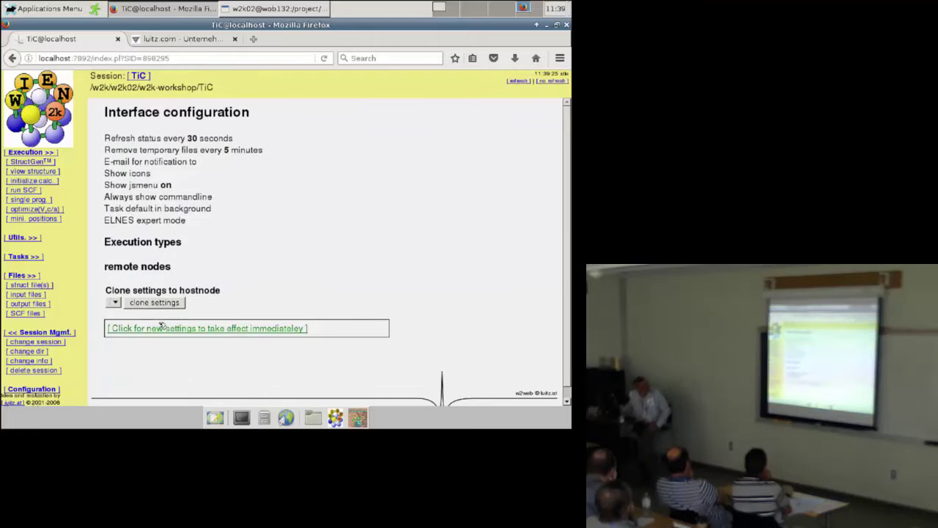
pyautogui.click(168, 328)
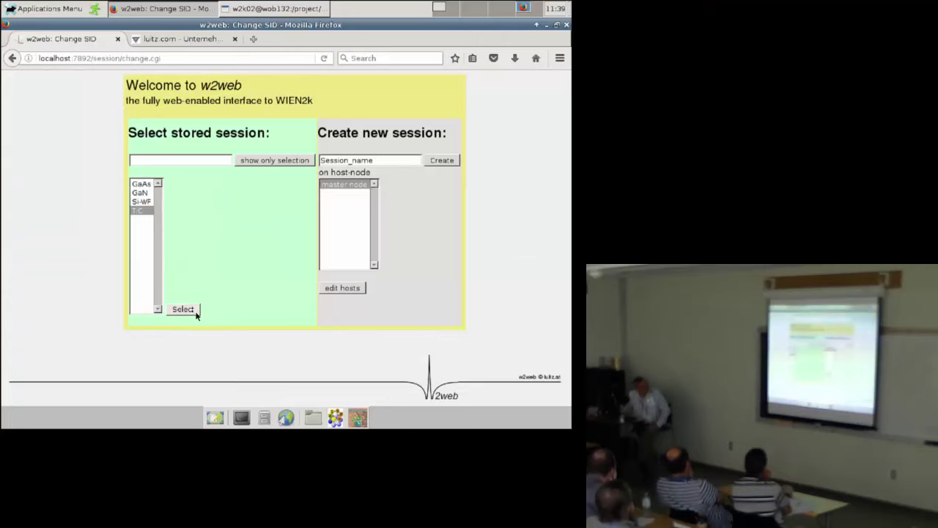
pyautogui.click(196, 313)
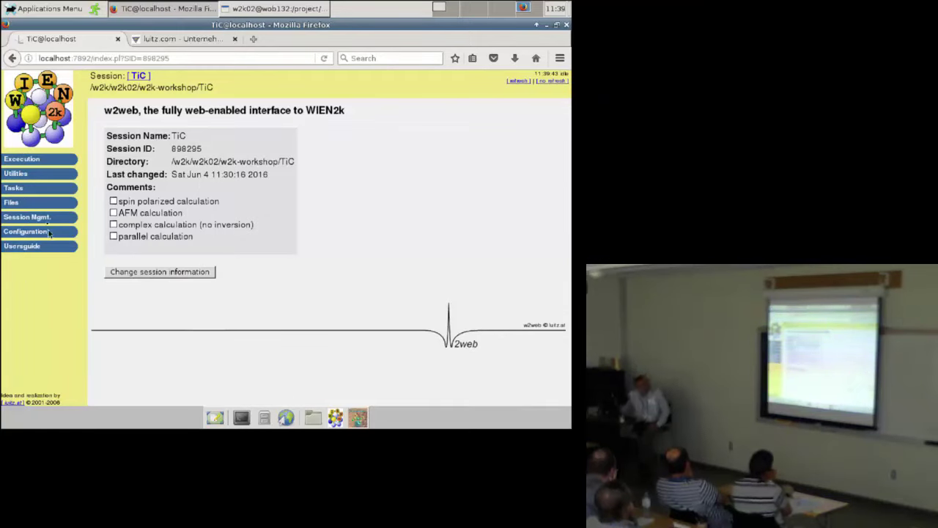
# Step: Show all files of the TiC session and look through them down to the saved exp_rkm7_1000k_pbe files
pyautogui.click(15, 203)
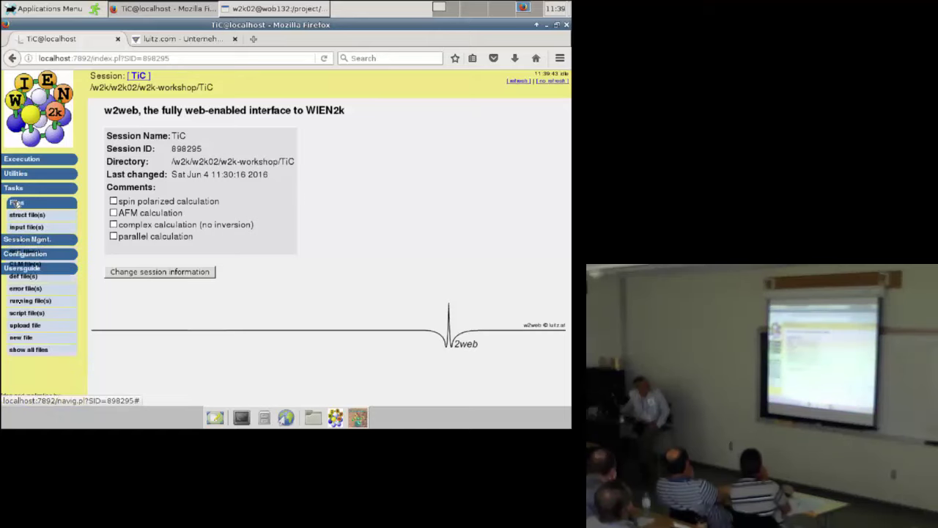
pyautogui.click(28, 349)
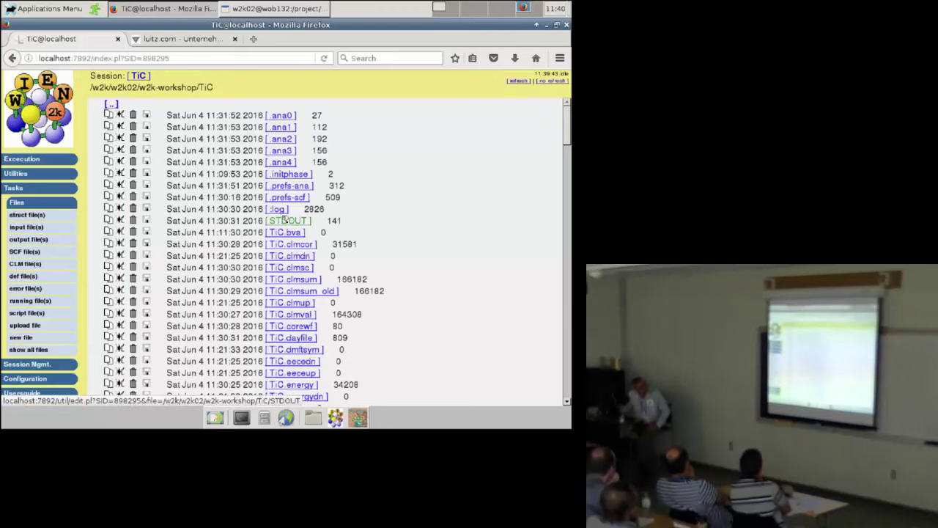
pyautogui.scroll(-12, 285, 224)
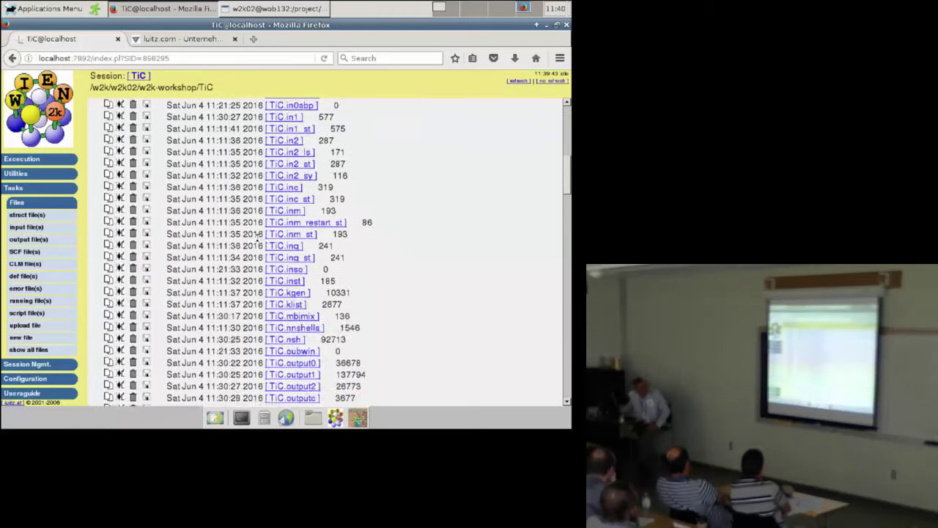
pyautogui.scroll(-12, 254, 244)
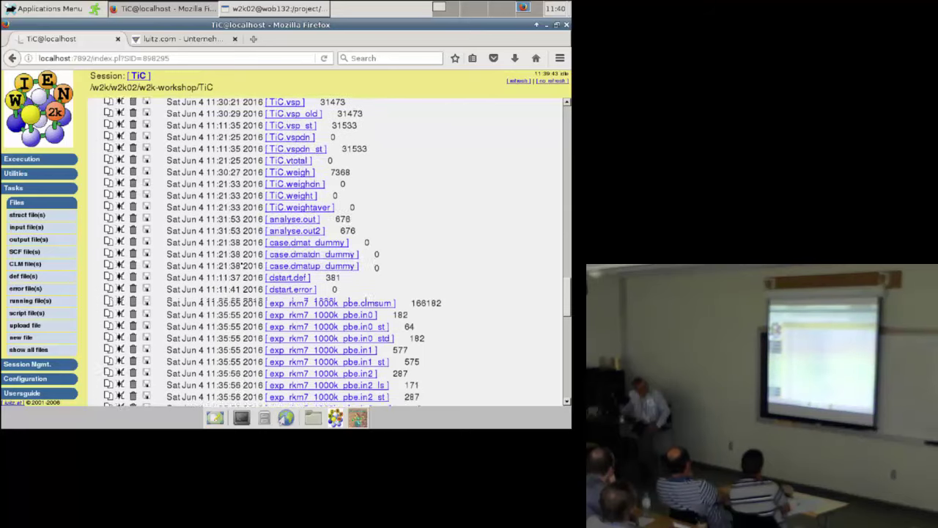
pyautogui.scroll(-3, 247, 268)
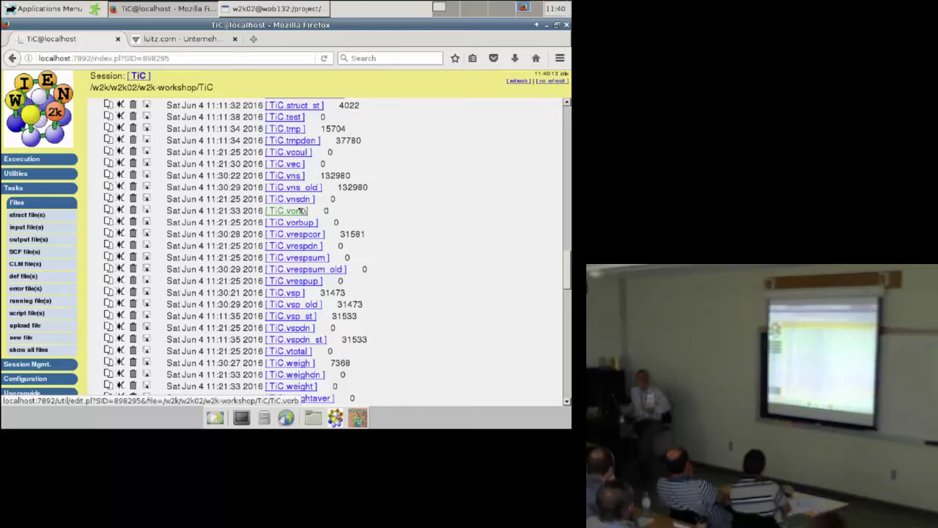
pyautogui.scroll(-4, 293, 322)
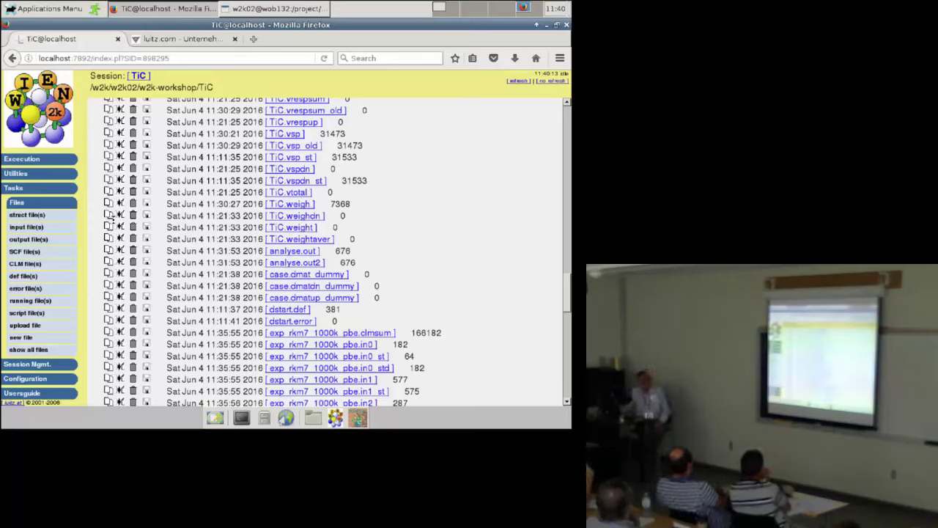
# Step: Review the available execution programs and open the density of states (DOS) task
pyautogui.click(46, 189)
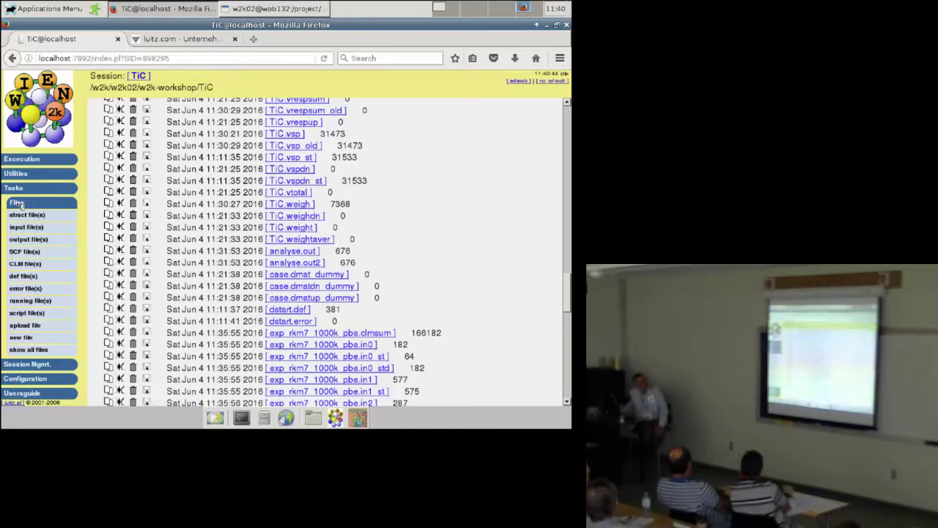
pyautogui.click(21, 202)
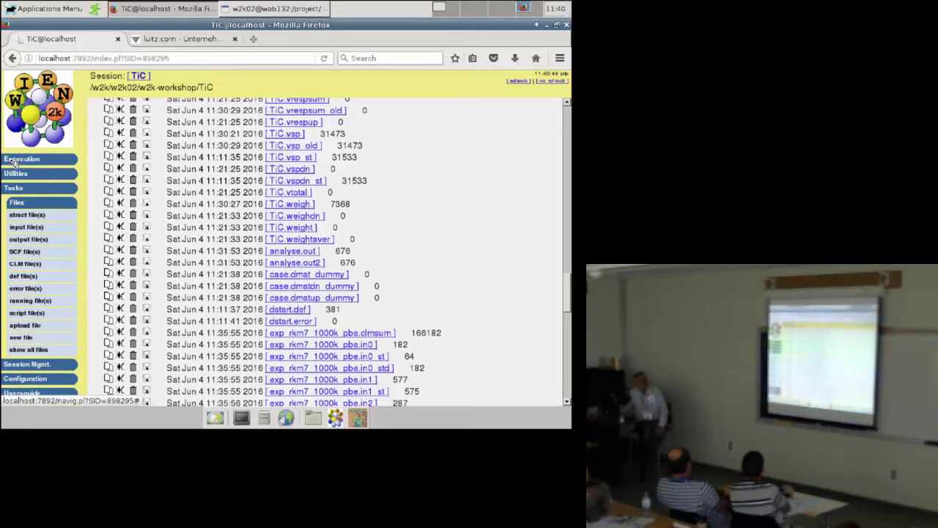
pyautogui.click(12, 161)
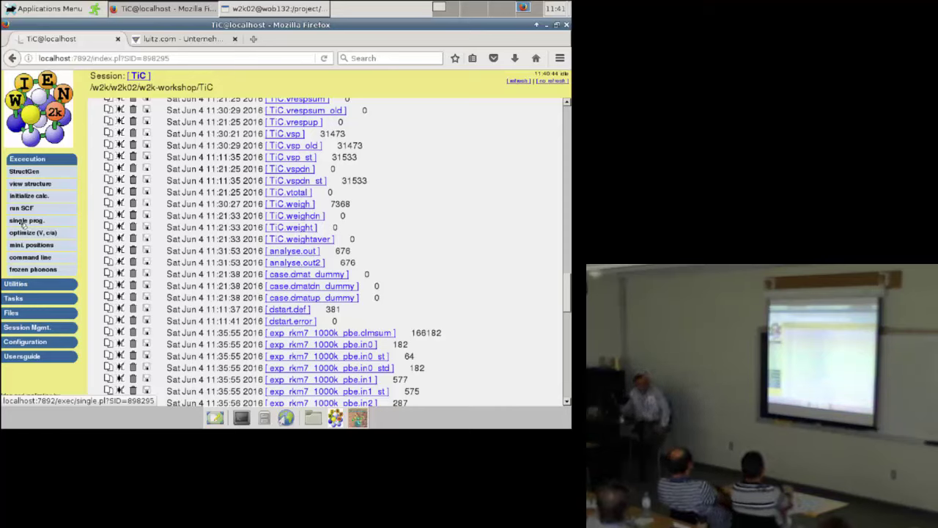
pyautogui.click(13, 299)
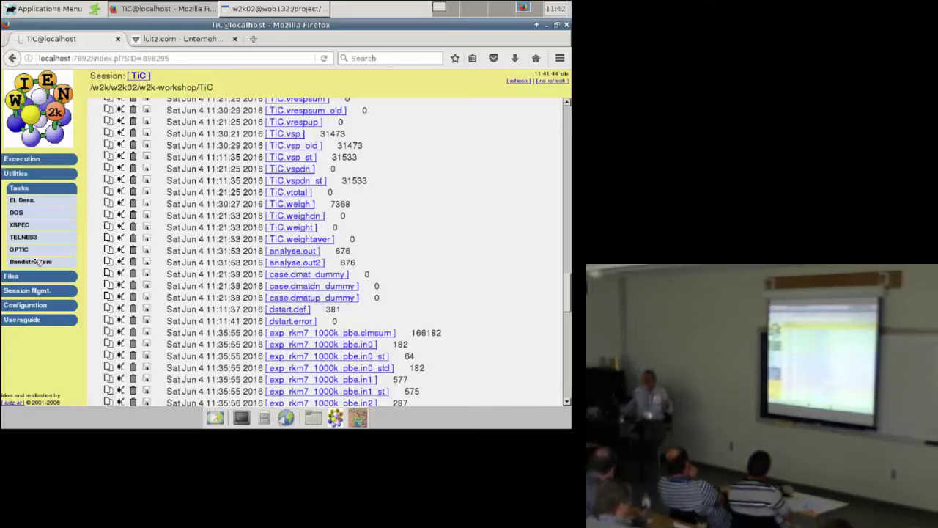
pyautogui.click(16, 212)
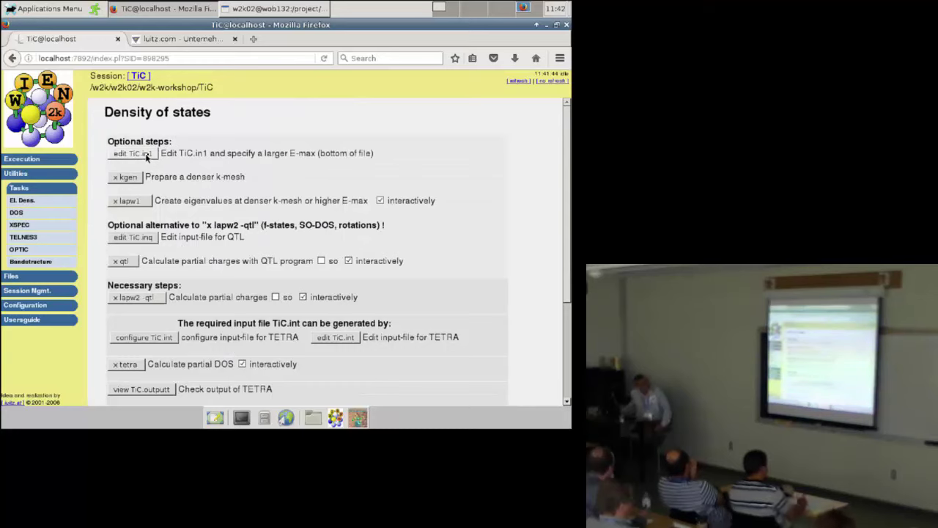
# Step: Edit TiC.in1 for the DOS task, set the E-max value (de) on the K-VECTORS line to 2.5 and save the file
pyautogui.click(117, 151)
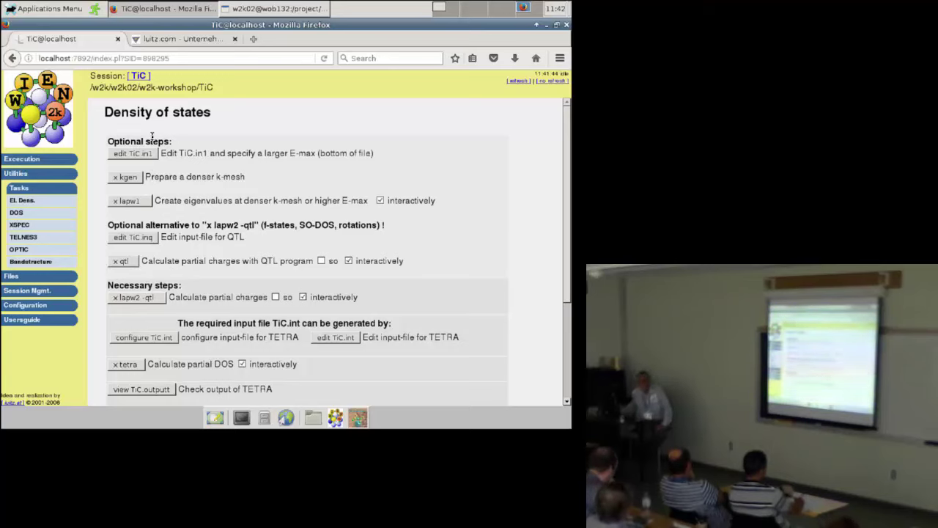
pyautogui.click(136, 154)
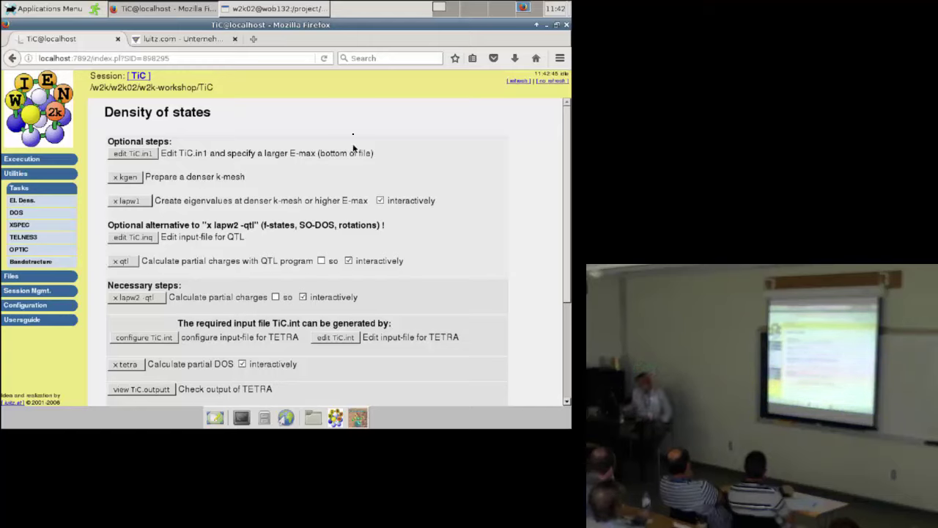
pyautogui.click(123, 154)
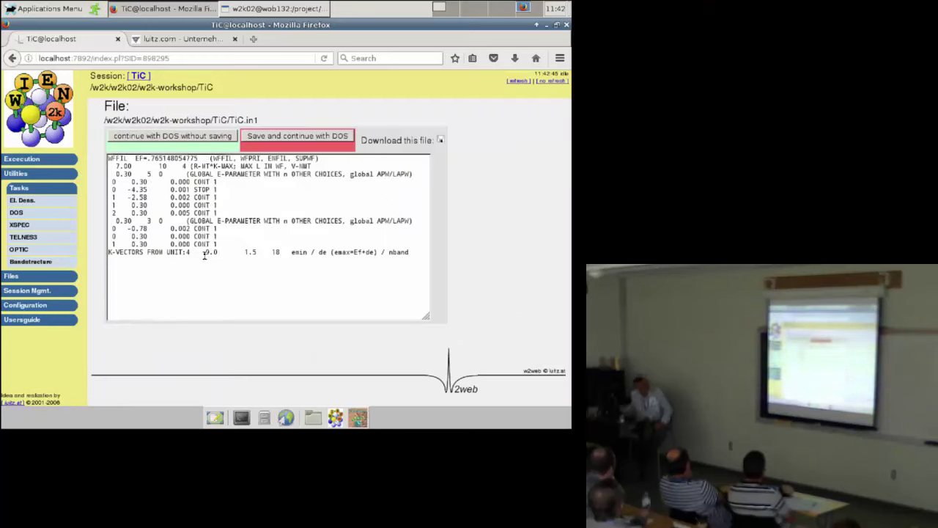
pyautogui.click(250, 252)
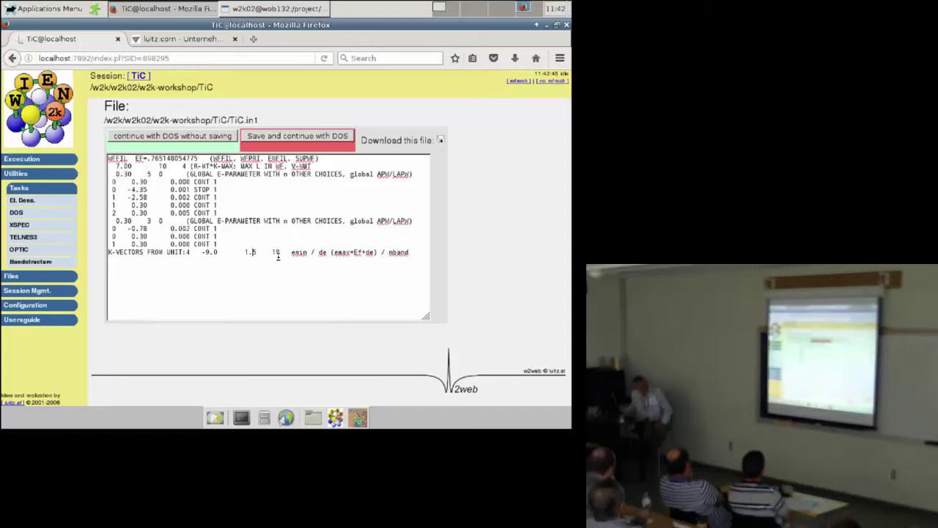
pyautogui.press('BackSpace')
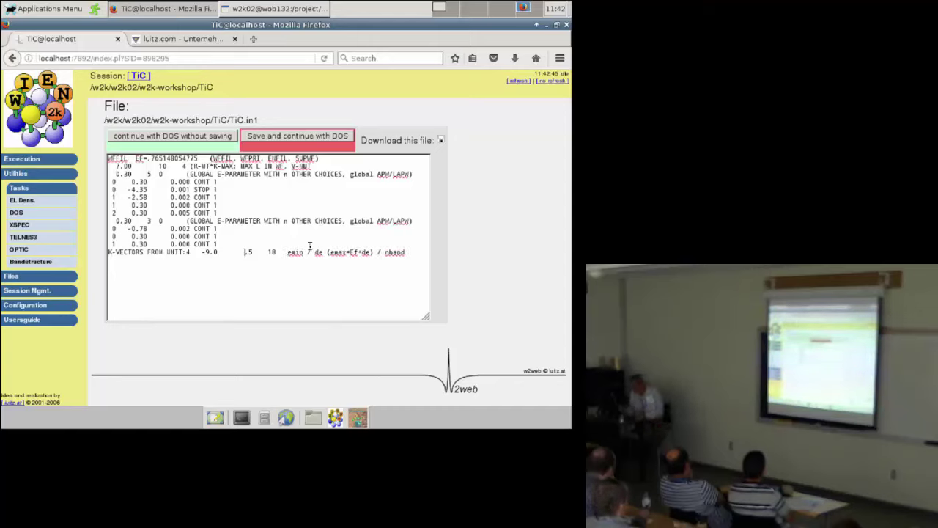
pyautogui.write('2.')
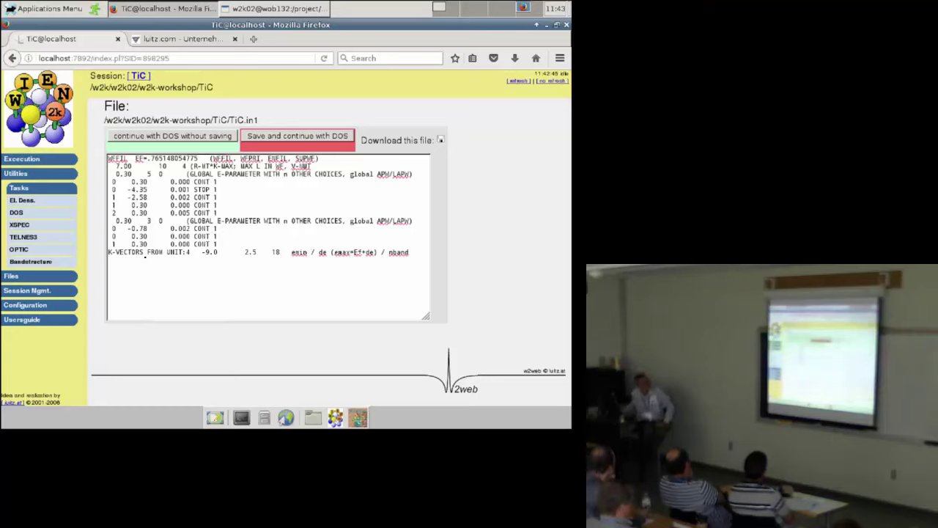
pyautogui.click(277, 136)
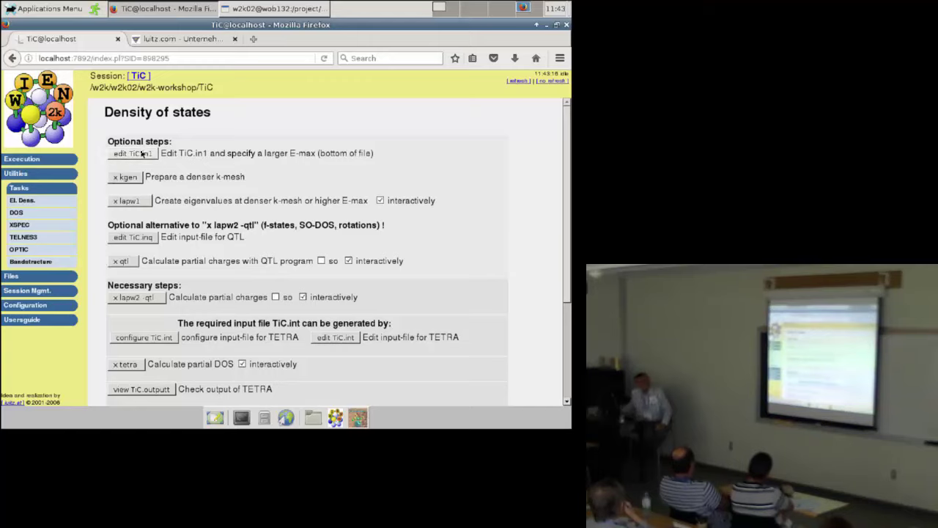
# Step: Run lapw1 interactively to recalculate the eigenvalues, and calculate the partial charges with lapw2 -qtl
pyautogui.click(132, 201)
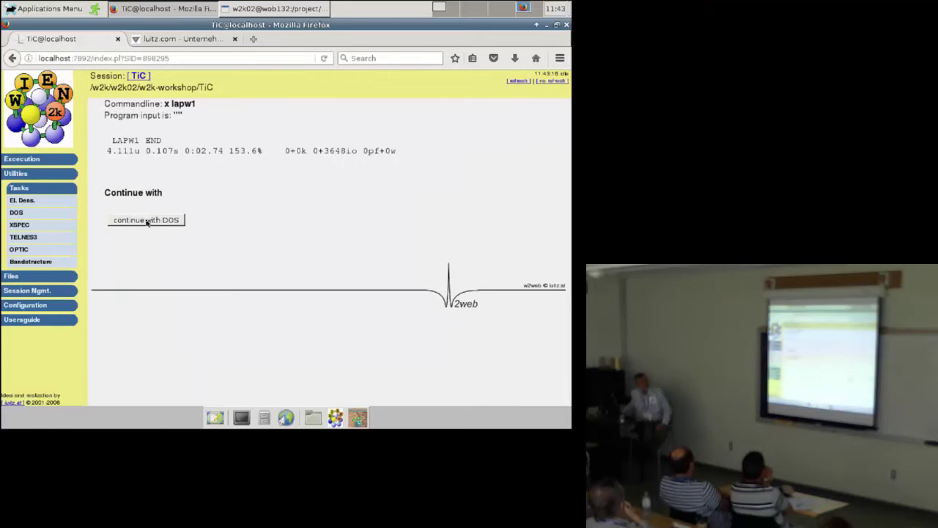
pyautogui.click(146, 220)
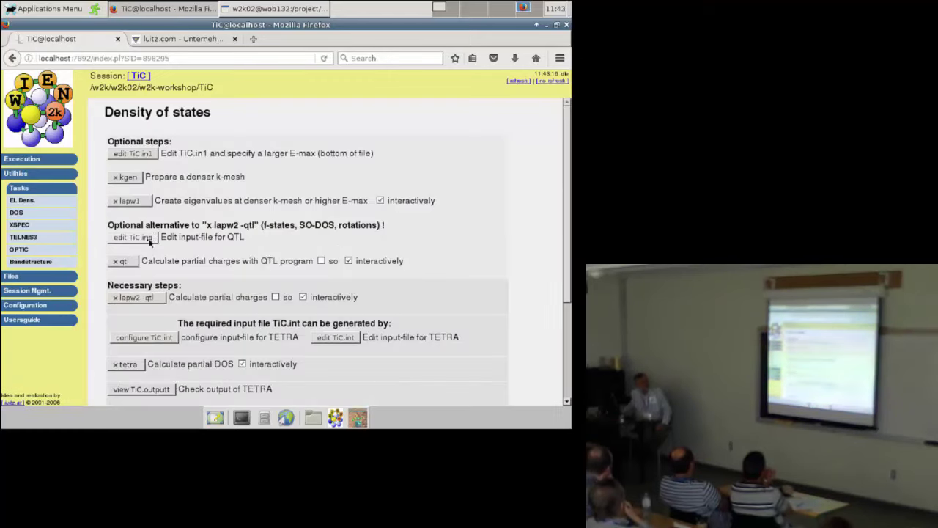
pyautogui.click(149, 240)
pyautogui.scroll(-1, 142, 270)
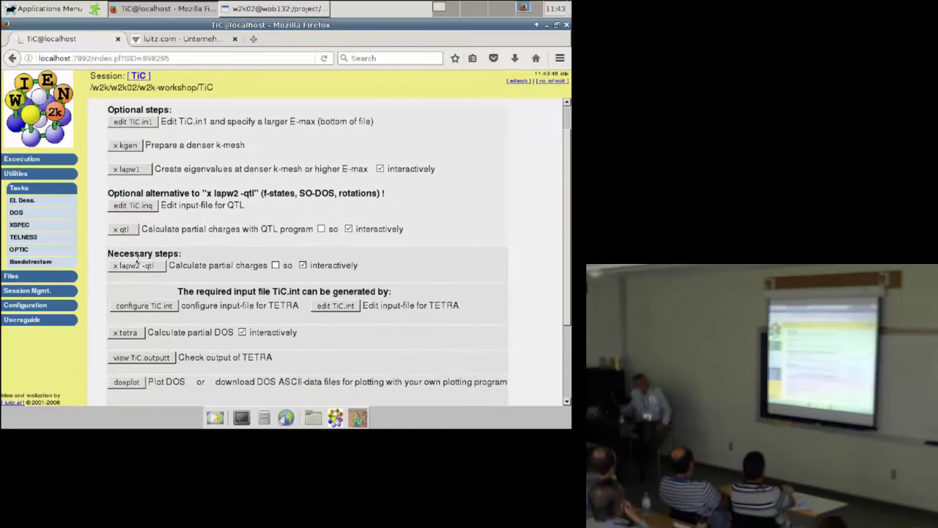
pyautogui.click(135, 268)
pyautogui.click(133, 269)
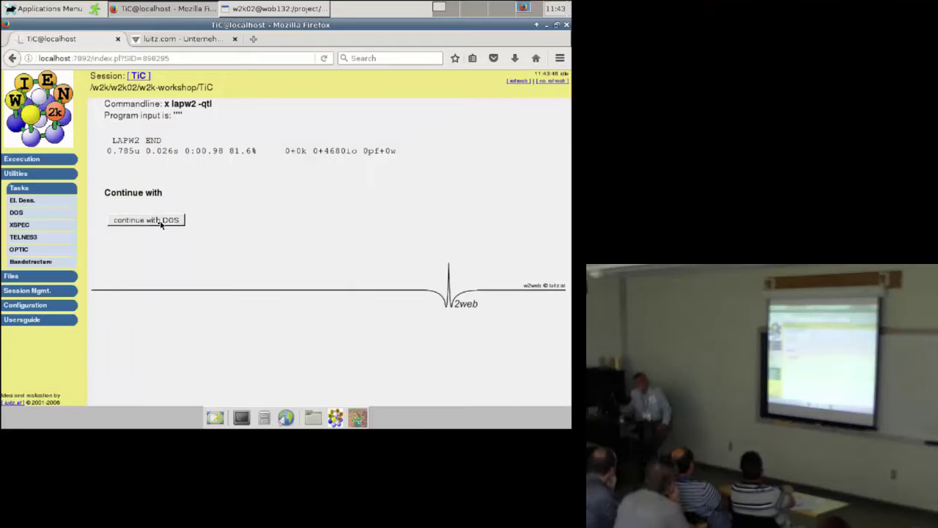
pyautogui.click(147, 220)
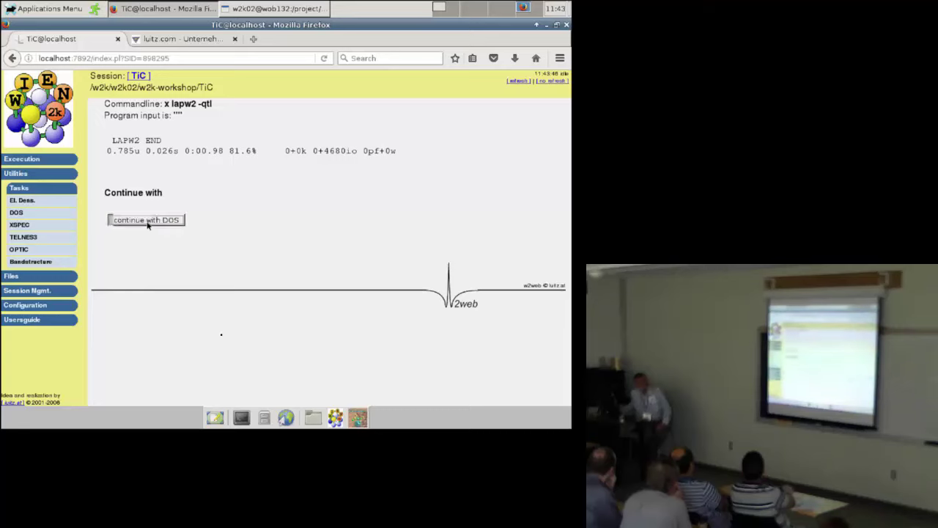
# Step: Start configuring the TETRA input file TiC.int and begin the PDOS specification with "total 1 tot"
pyautogui.scroll(-3, 174, 280)
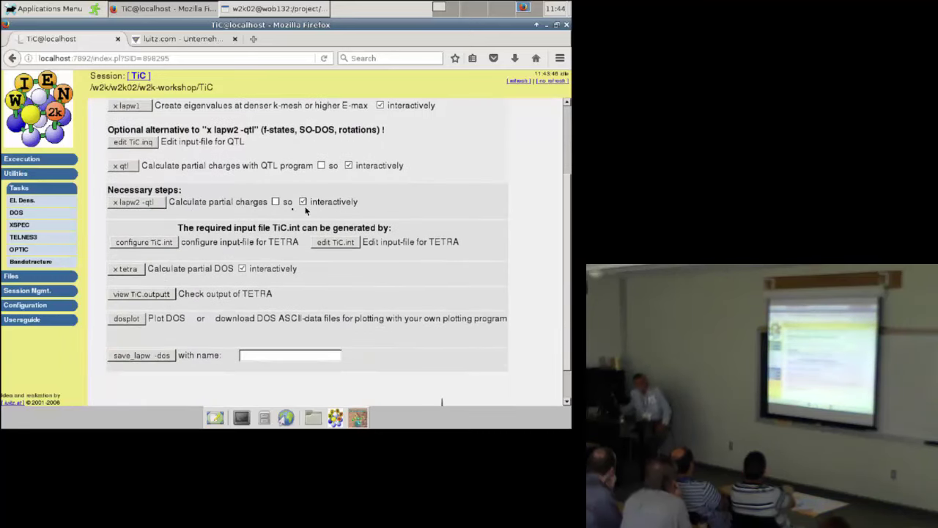
pyautogui.click(153, 243)
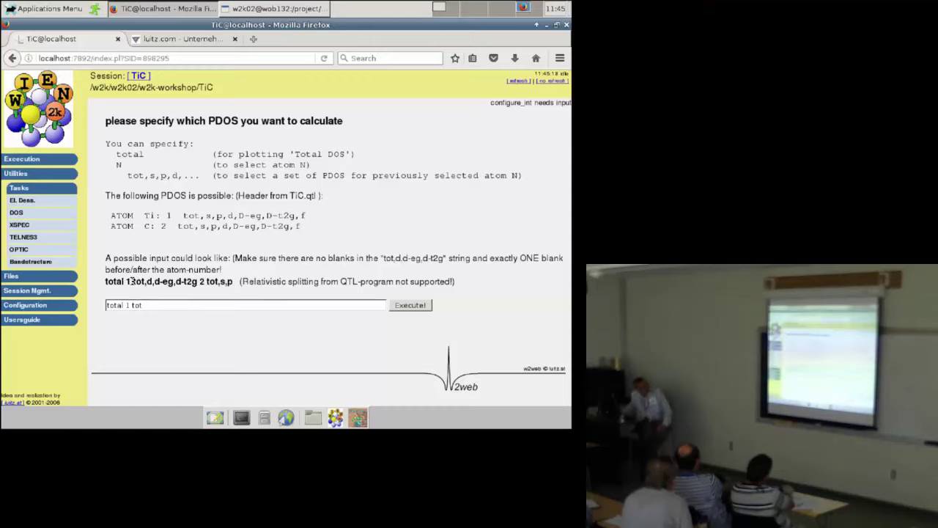
pyautogui.moveTo(146, 281); pyautogui.dragTo(233, 282)
pyautogui.click(150, 310)
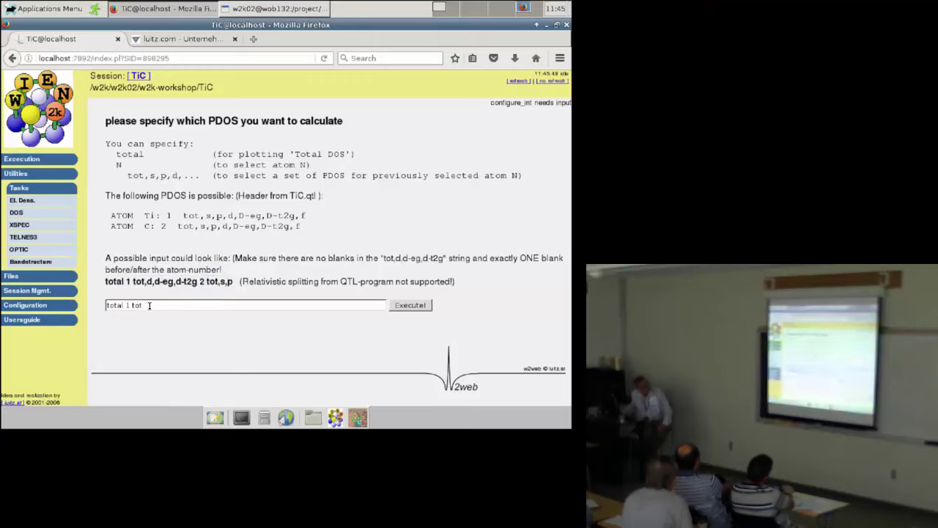
pyautogui.middleClick(149, 305)
pyautogui.middleClick(150, 305)
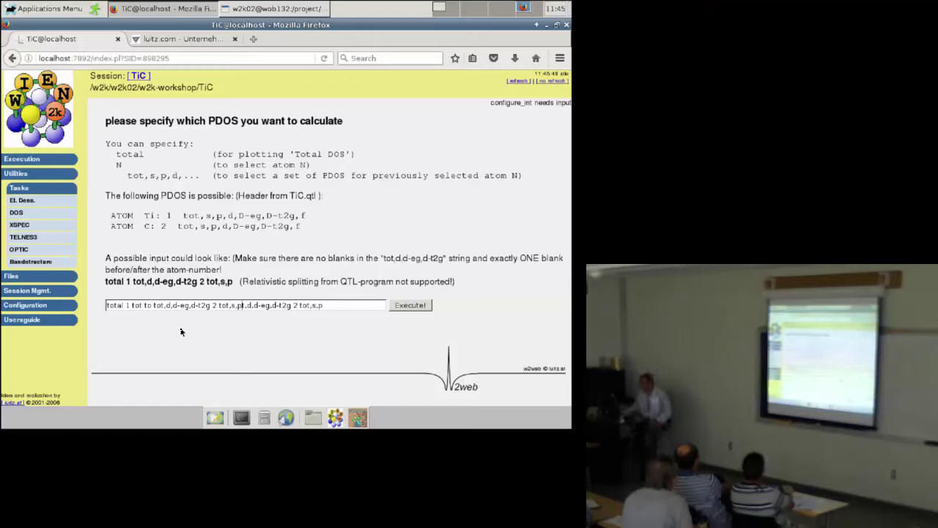
pyautogui.write('t')
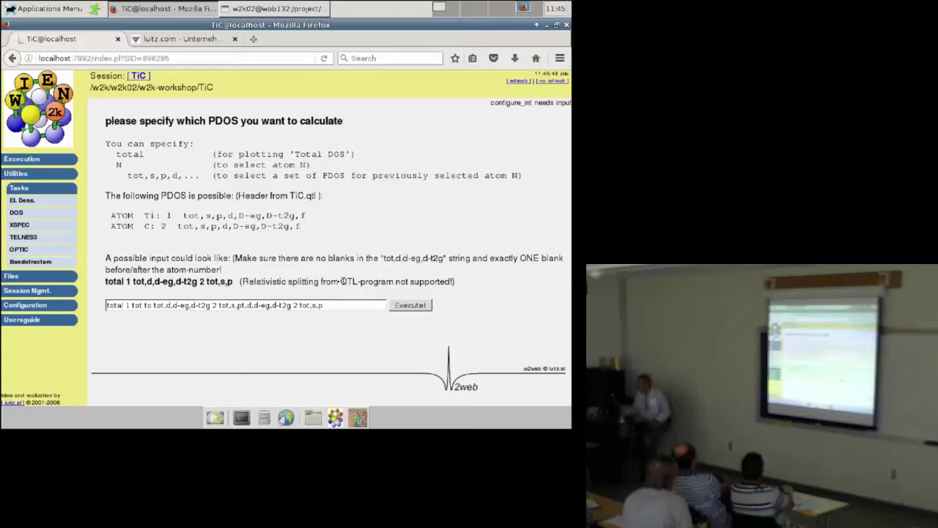
pyautogui.click(340, 302)
pyautogui.press('BackSpace')
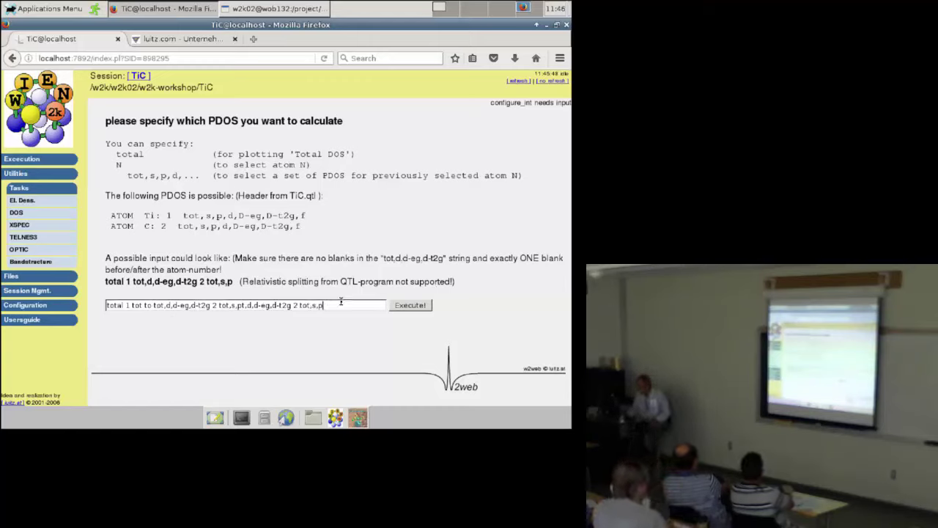
pyautogui.press('BackSpace')
pyautogui.press('BackSpace')
pyautogui.press('BackSpace')
pyautogui.press('BackSpace')
pyautogui.press('BackSpace')
pyautogui.press('BackSpace')
pyautogui.press('BackSpace')
pyautogui.press('BackSpace')
pyautogui.press('BackSpace')
pyautogui.press('BackSpace')
pyautogui.press('BackSpace')
pyautogui.press('BackSpace')
pyautogui.press('BackSpace')
pyautogui.press('BackSpace')
pyautogui.press('BackSpace')
pyautogui.press('BackSpace')
pyautogui.press('BackSpace')
pyautogui.press('BackSpace')
pyautogui.press('BackSpace')
pyautogui.press('BackSpace')
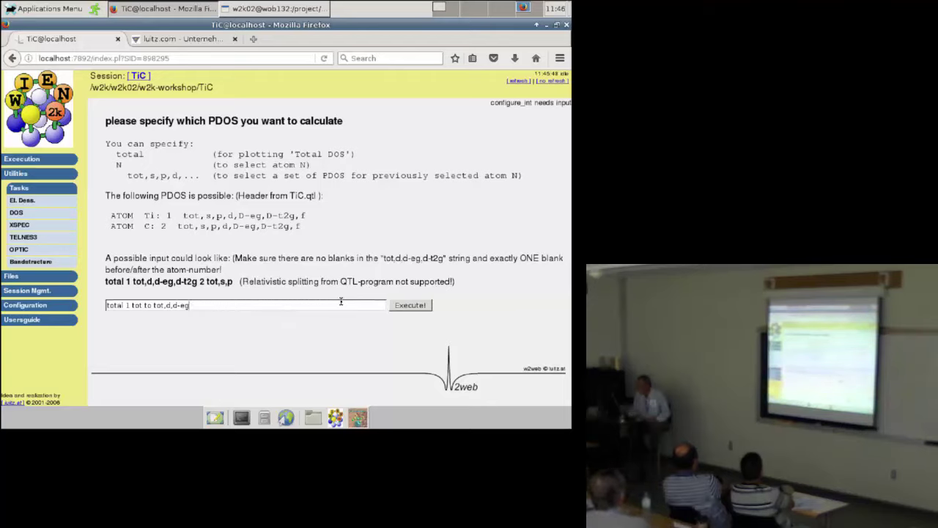
pyautogui.press('BackSpace')
pyautogui.press('BackSpace')
pyautogui.press('BackSpace')
pyautogui.press('BackSpace')
pyautogui.press('BackSpace')
pyautogui.press('BackSpace')
pyautogui.press('BackSpace')
pyautogui.press('BackSpace')
pyautogui.press('BackSpace')
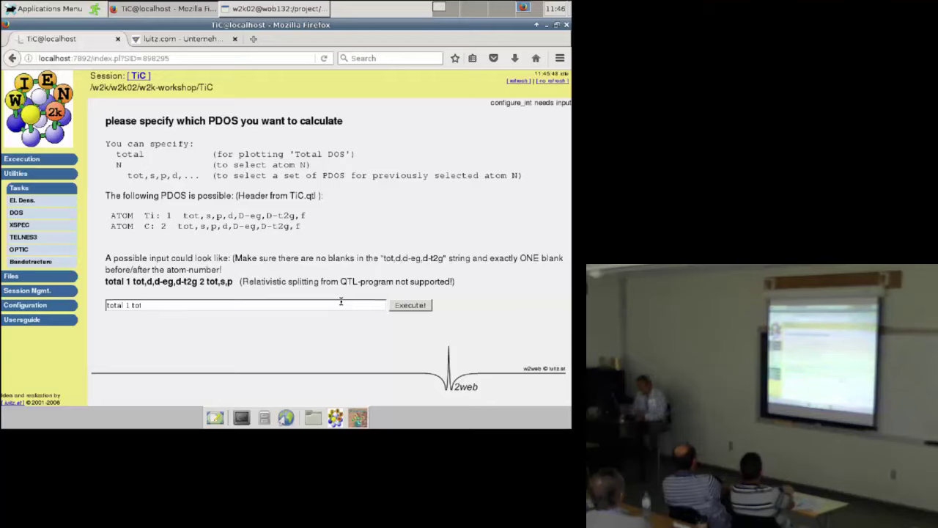
# Step: Complete the PDOS specification as "total 1 tot,d,d-eg,d-t2g 2 tot,s,p" and execute it to generate TiC.int
pyautogui.write(',')
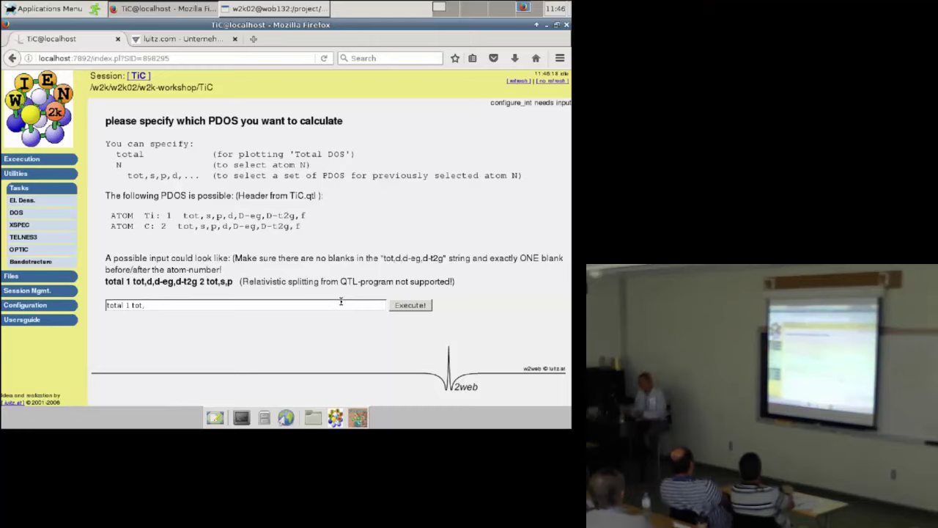
pyautogui.write('d')
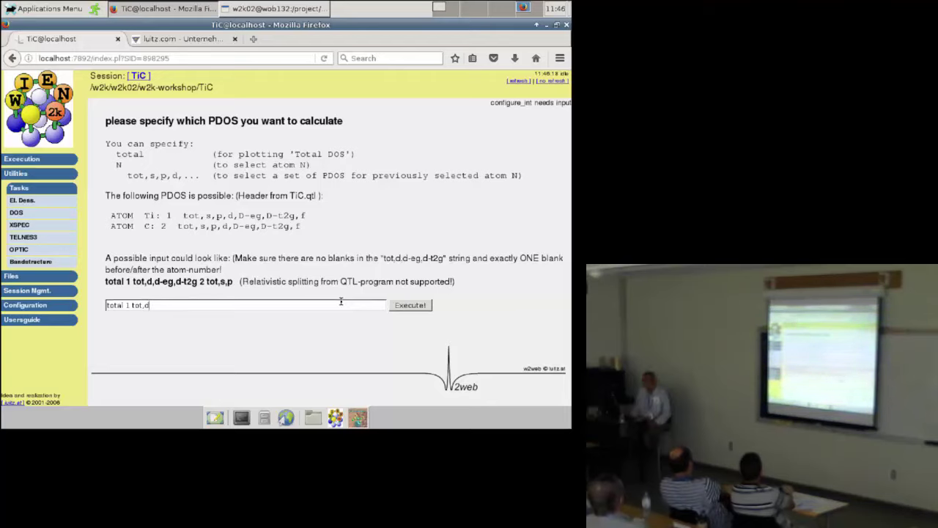
pyautogui.write(',d')
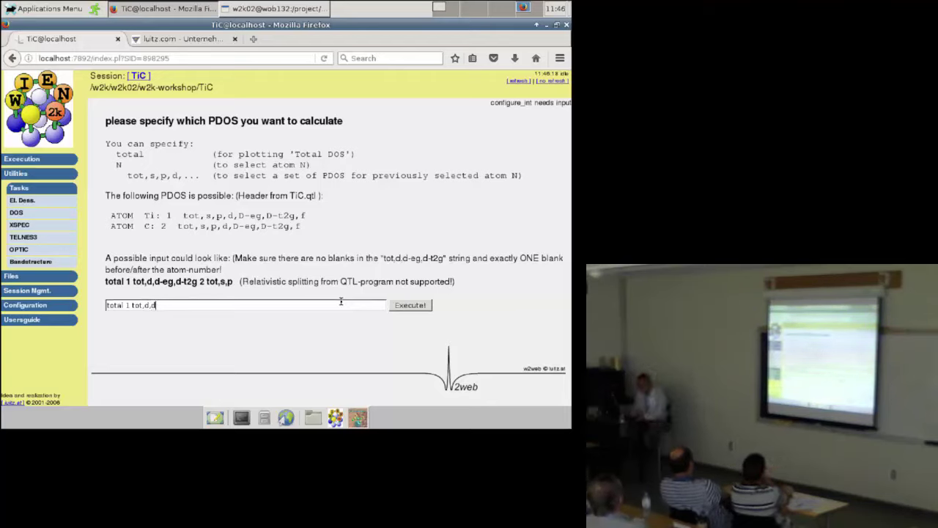
pyautogui.write('-eg,d-')
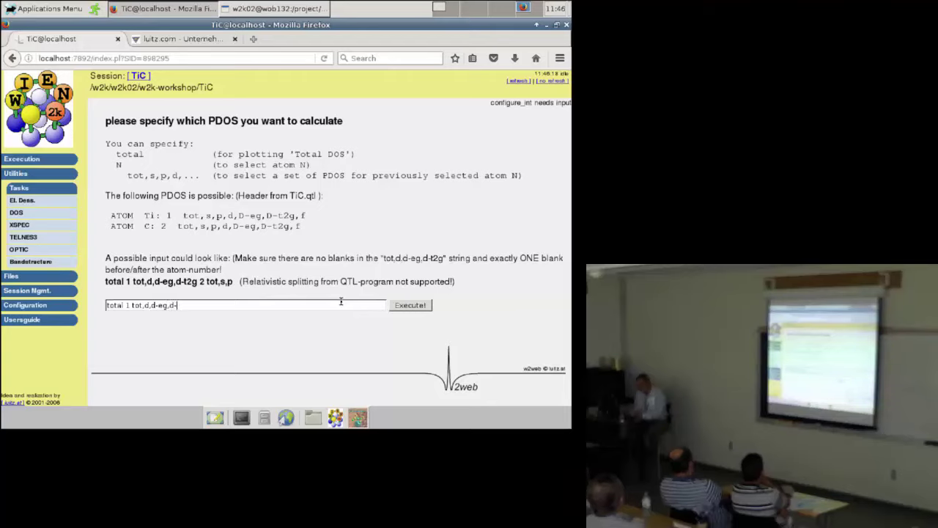
pyautogui.write('t2g')
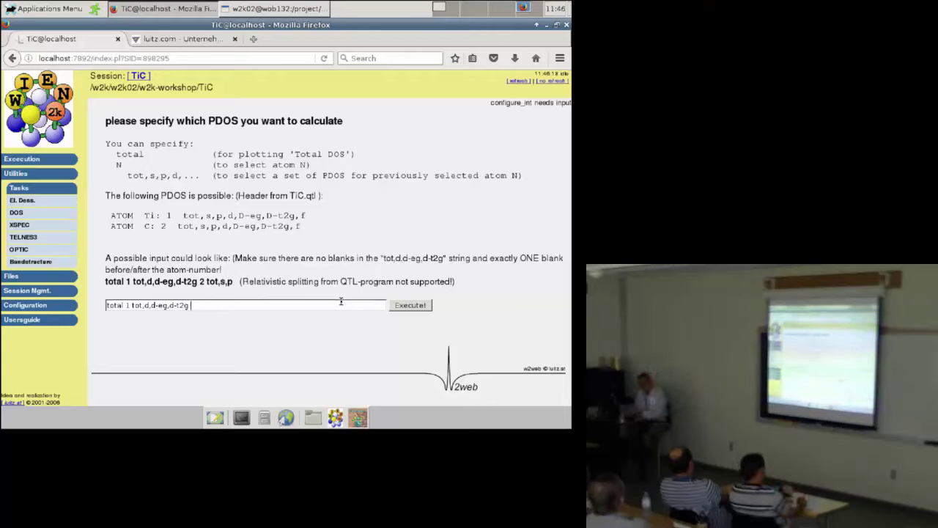
pyautogui.write(' 2 tot,s,p')
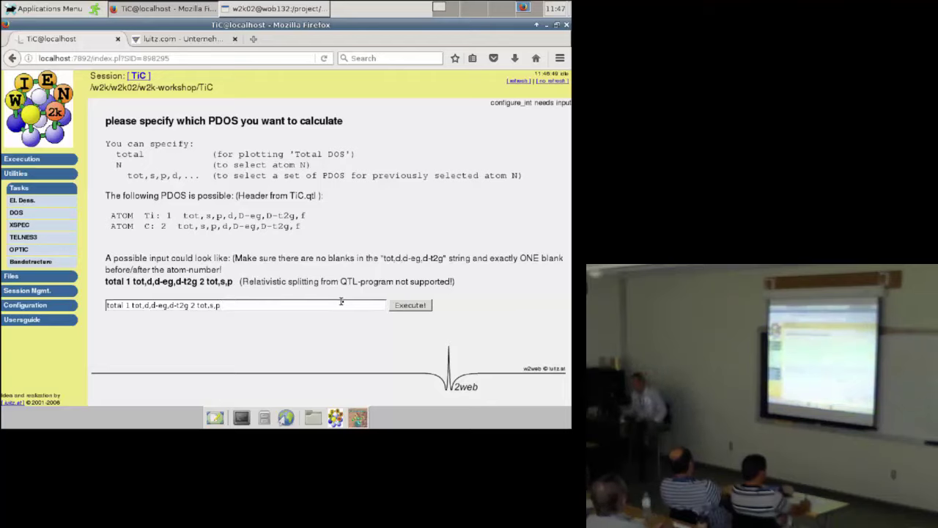
pyautogui.click(411, 306)
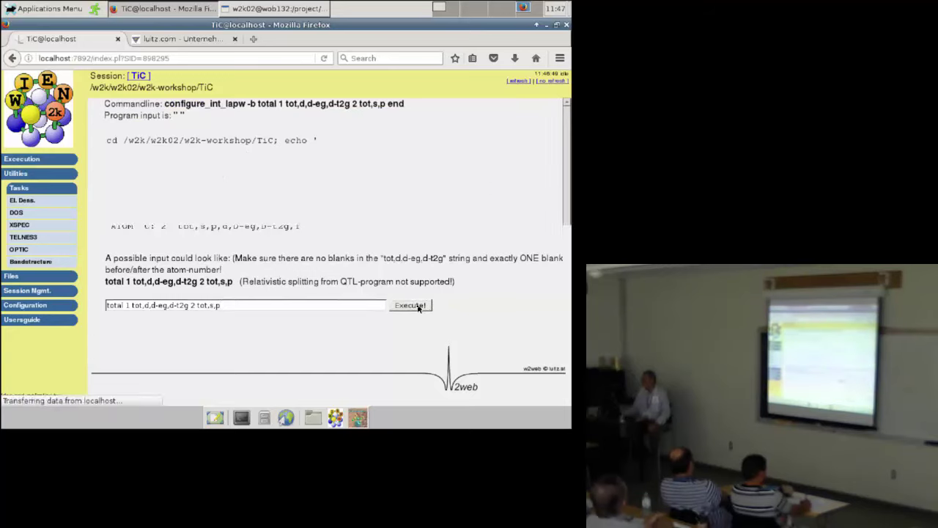
# Step: Return to the DOS task, open TiC.int for editing and examine its energy range and number of DOS cases
pyautogui.click(18, 212)
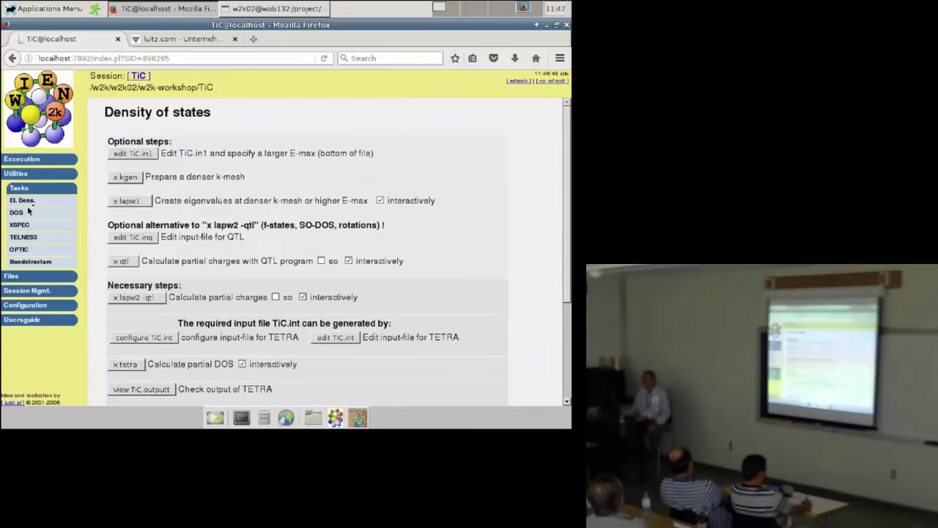
pyautogui.click(335, 337)
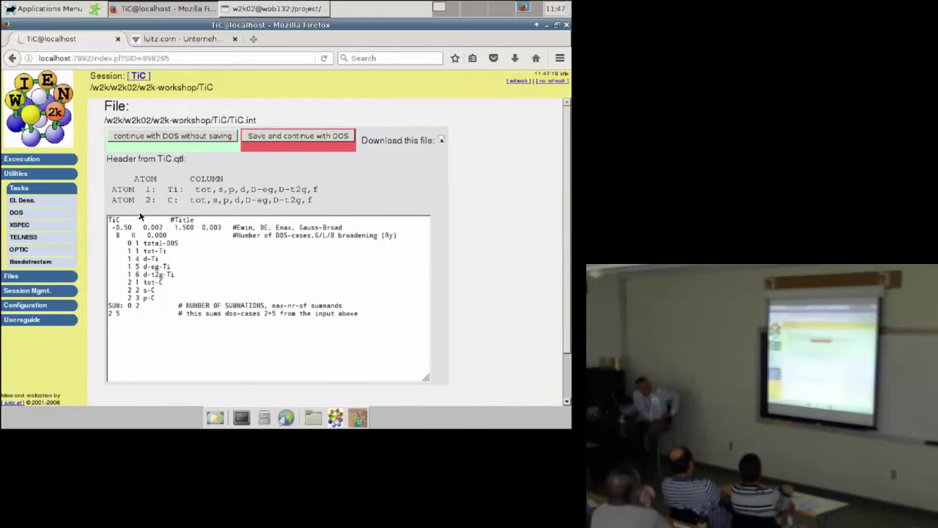
pyautogui.moveTo(110, 227); pyautogui.dragTo(196, 230)
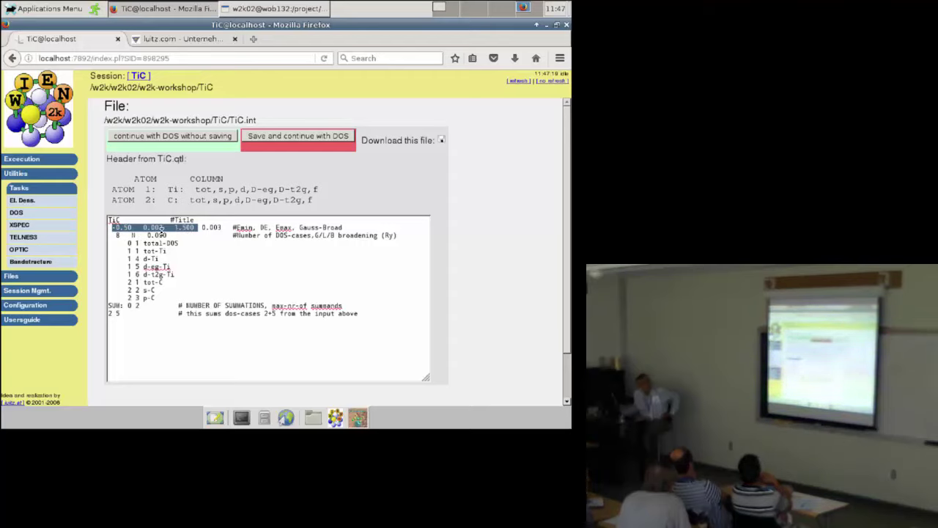
pyautogui.doubleClick(118, 234)
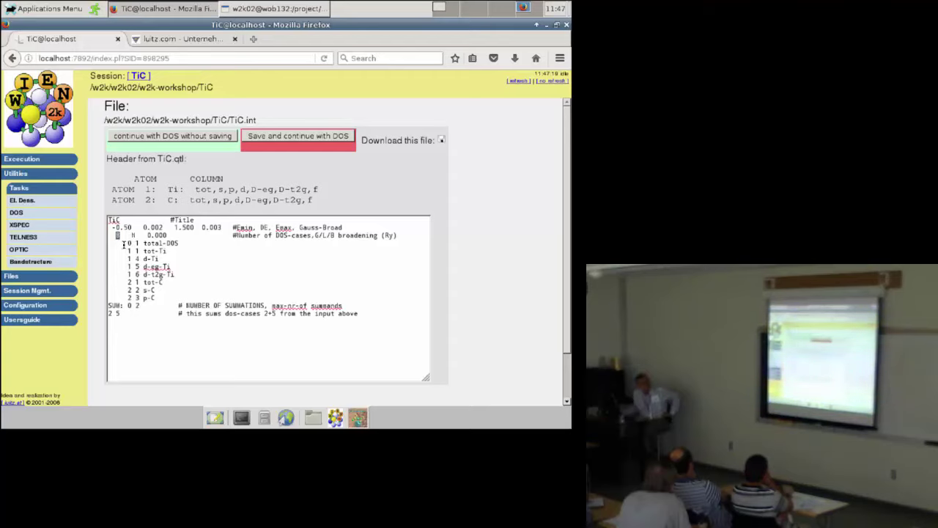
# Step: Review the Ti DOS-case lines in TiC.int and return to the DOS task without saving the file
pyautogui.click(129, 286)
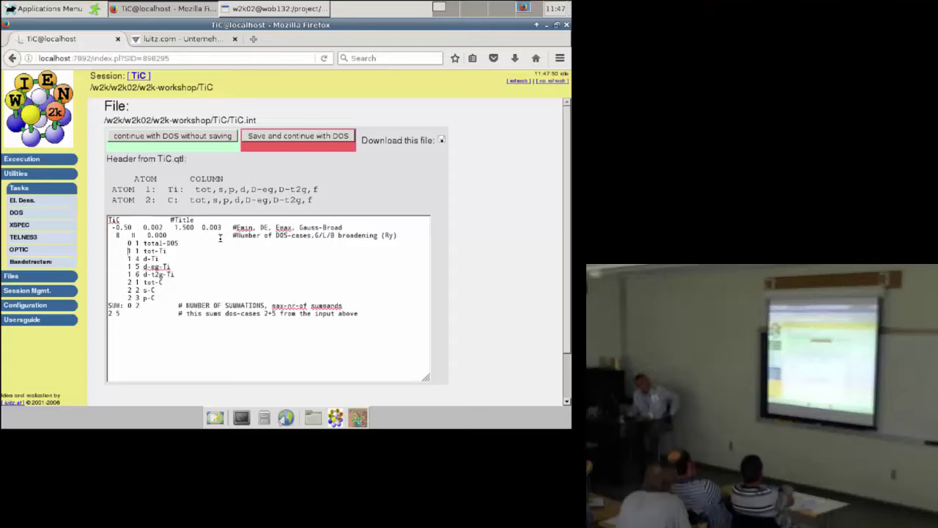
pyautogui.press('Down')
pyautogui.press('Down')
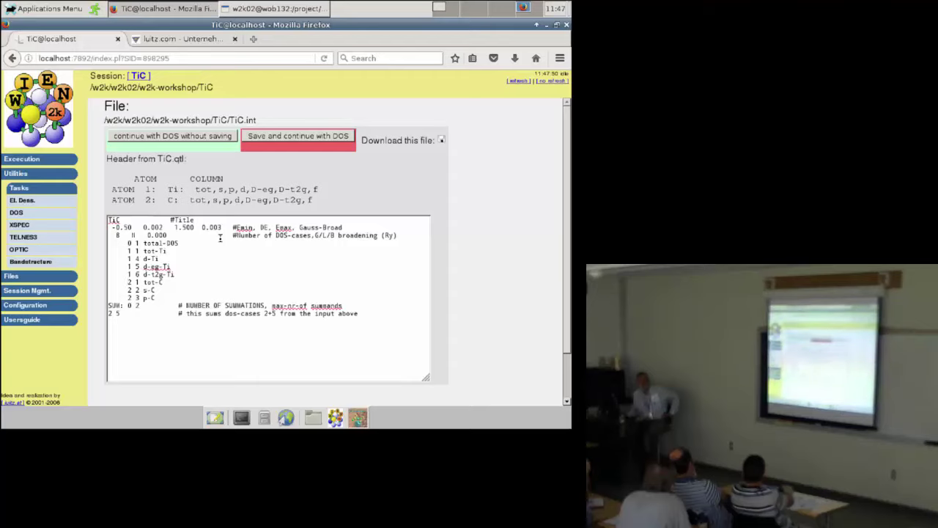
pyautogui.press('Up')
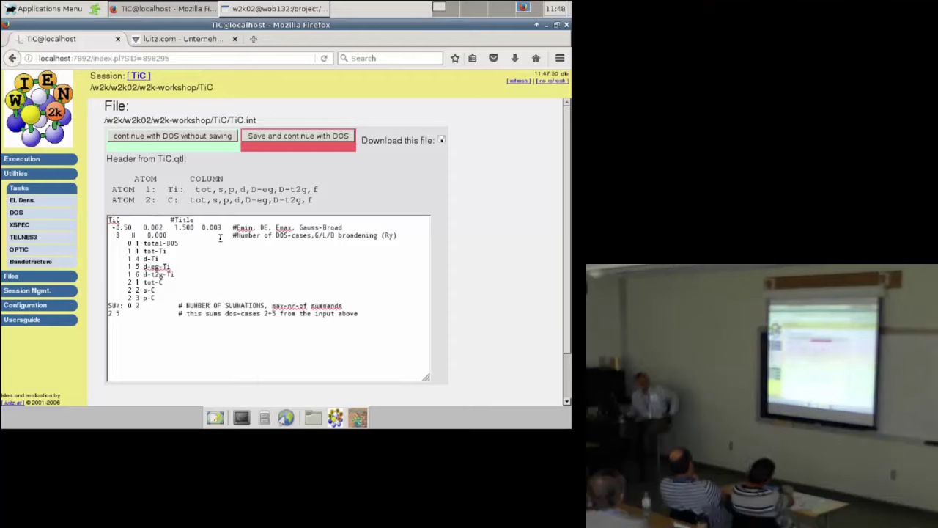
pyautogui.press('Down')
pyautogui.press('Down')
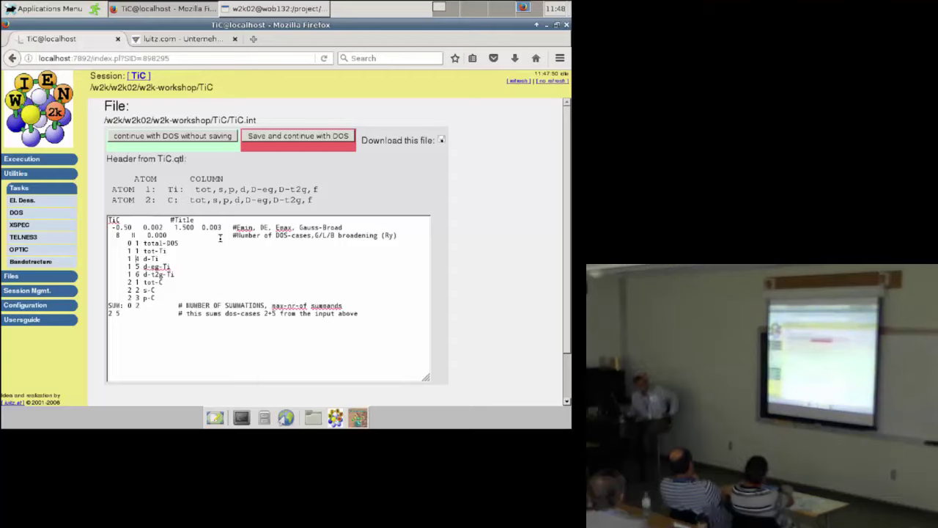
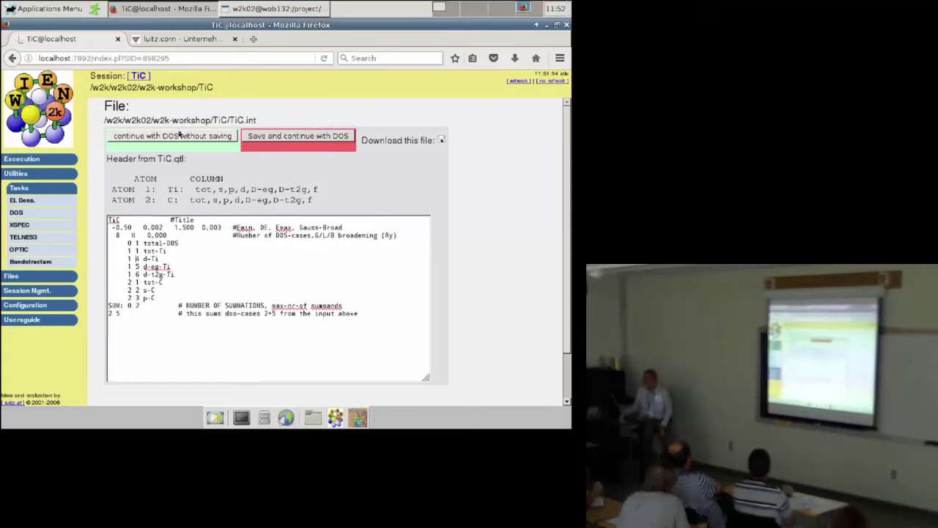
pyautogui.click(183, 136)
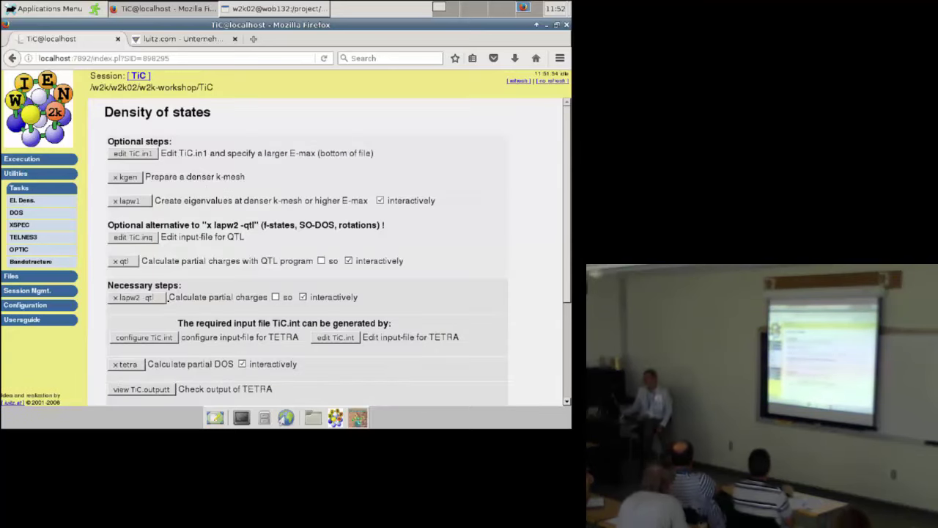
# Step: Run x tetra interactively to calculate the partial DOS and return to the density of states task
pyautogui.scroll(-2, 144, 274)
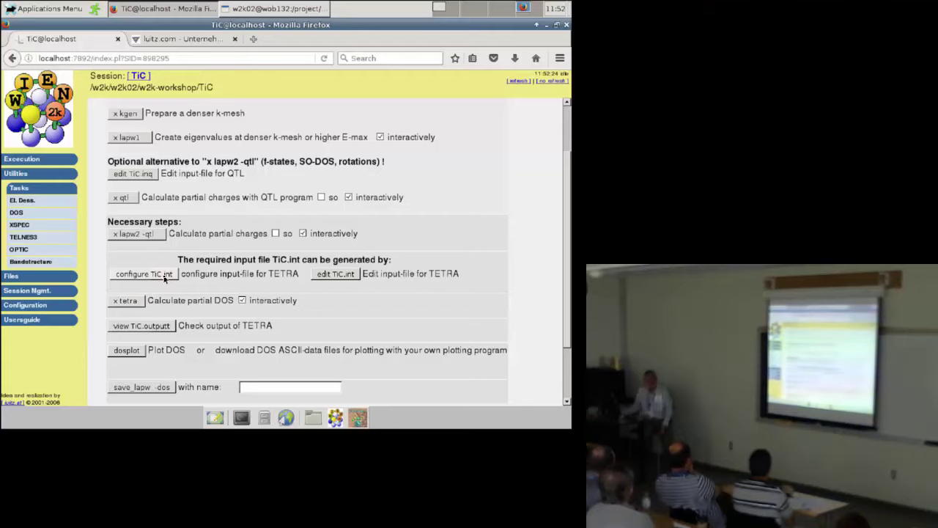
pyautogui.click(127, 301)
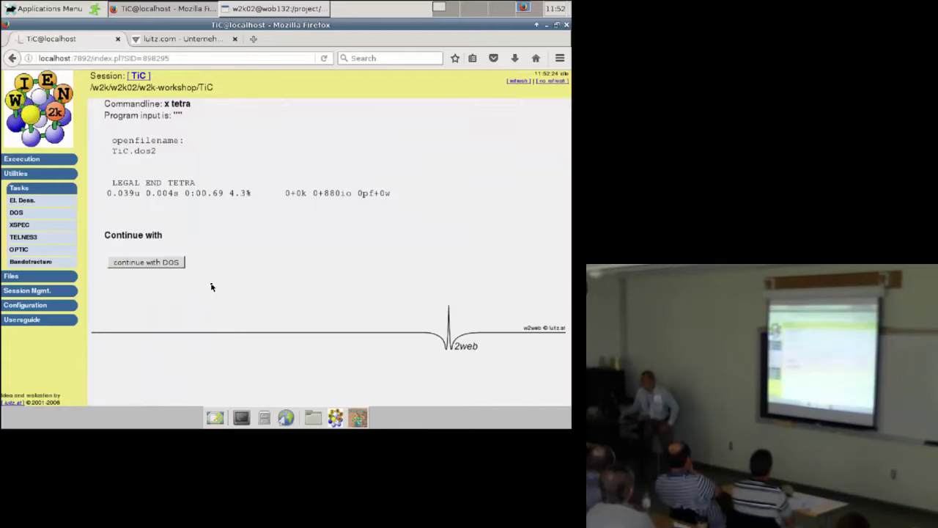
pyautogui.click(176, 263)
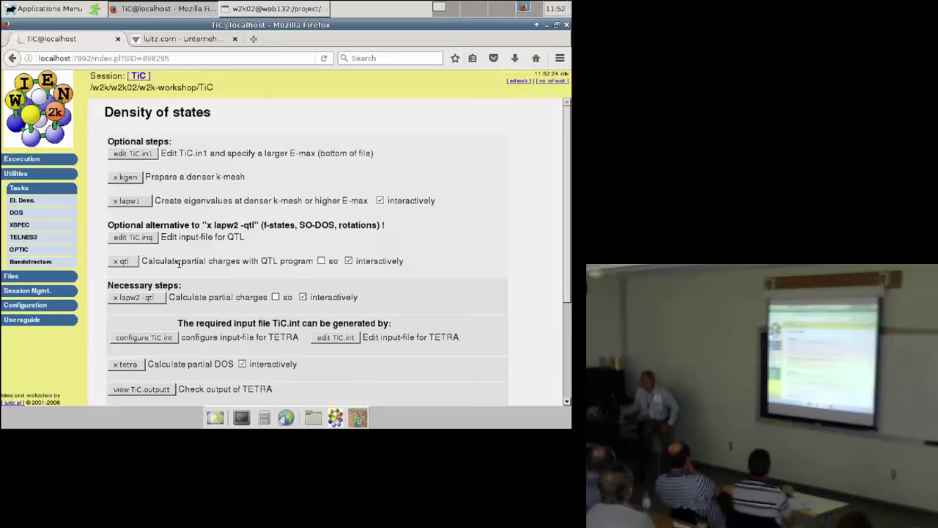
# Step: Open the TETRA output file TiC.outputt and examine its DOS cases and the start of the band limits list
pyautogui.scroll(-3, 183, 281)
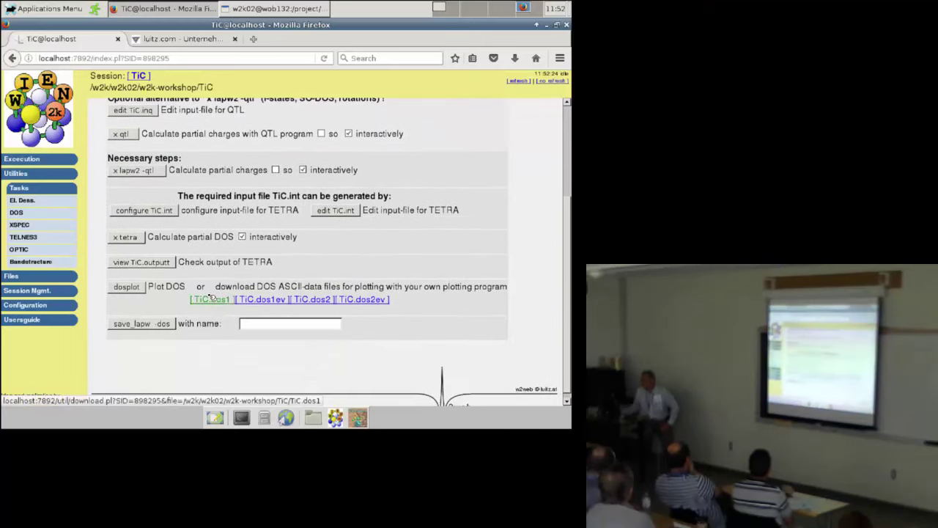
pyautogui.click(125, 263)
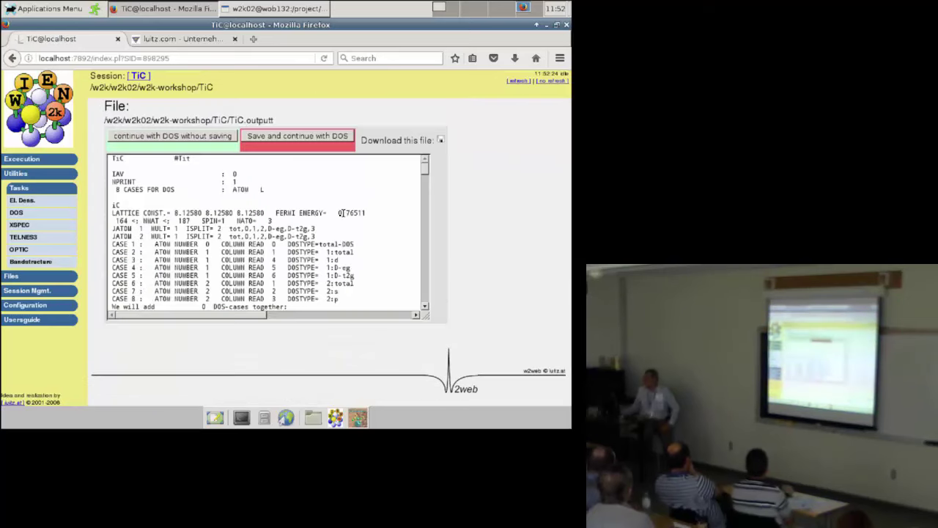
pyautogui.scroll(-1, 221, 220)
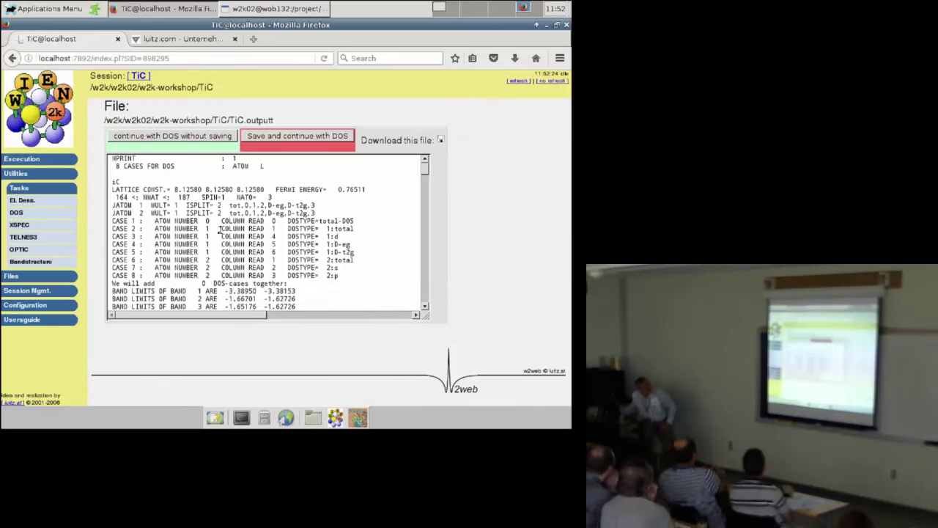
pyautogui.scroll(-1, 221, 273)
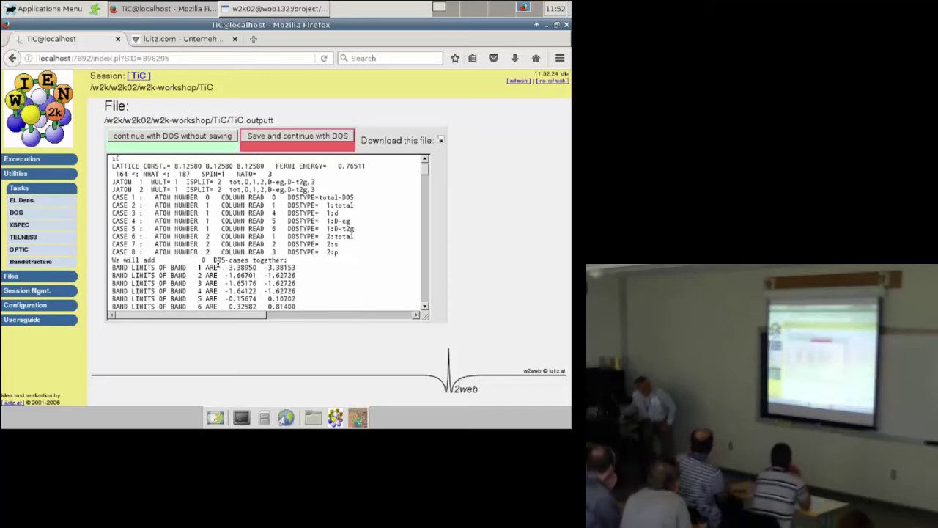
pyautogui.scroll(-3, 221, 272)
pyautogui.scroll(-1, 163, 228)
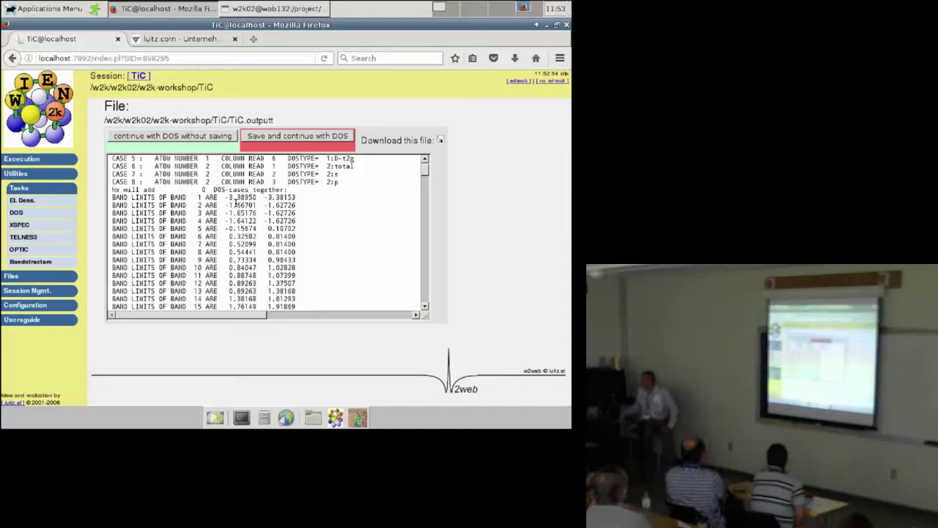
# Step: Highlight the energy limits of band 1, bands 2 to 4, band 5, bands 1 to 4 and bands 5 to 9 in turn
pyautogui.click(227, 204)
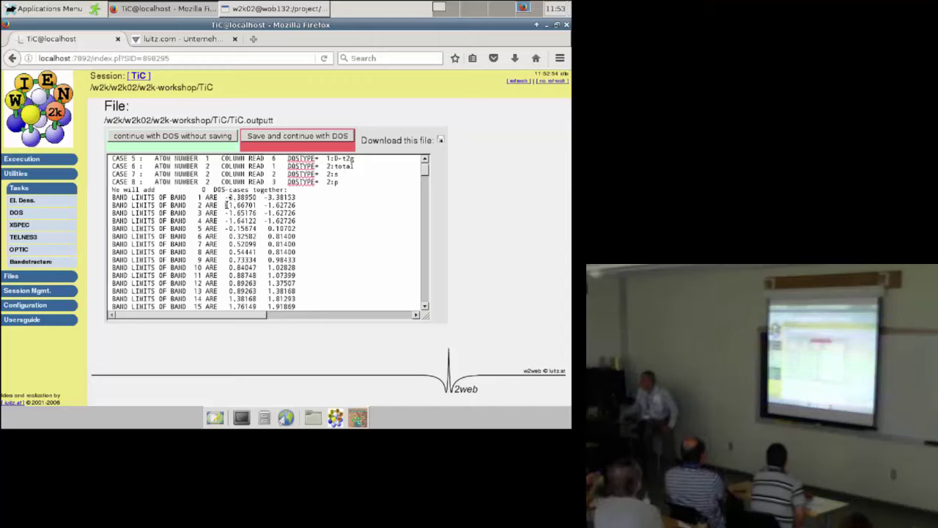
pyautogui.moveTo(229, 195); pyautogui.dragTo(287, 197)
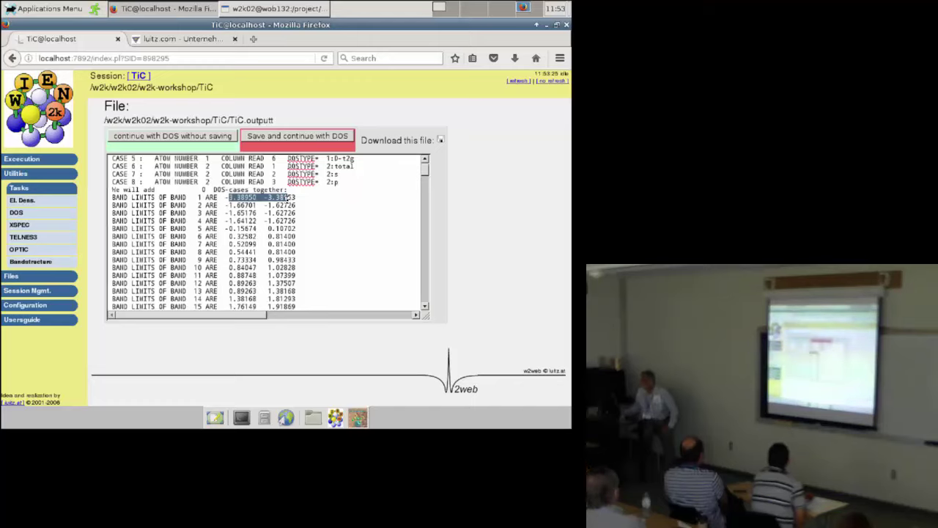
pyautogui.moveTo(225, 204); pyautogui.dragTo(301, 220)
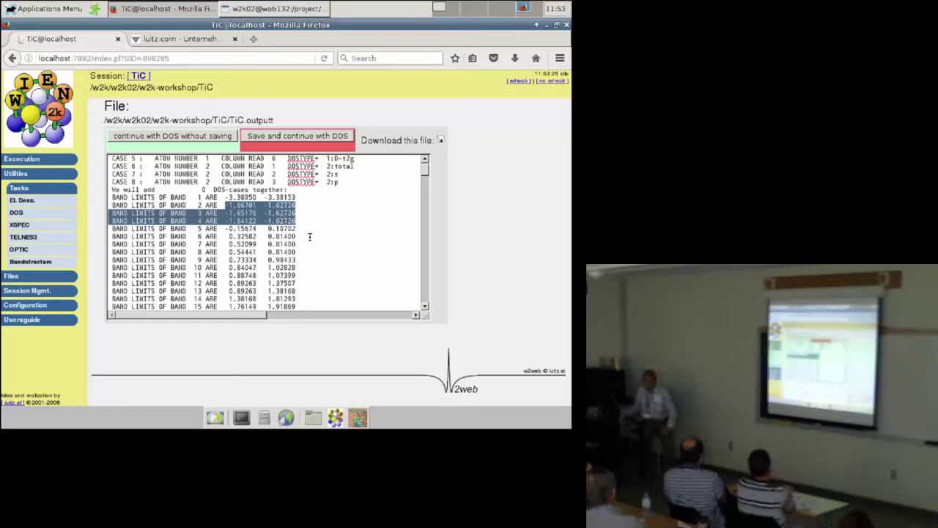
pyautogui.moveTo(220, 228); pyautogui.dragTo(302, 229)
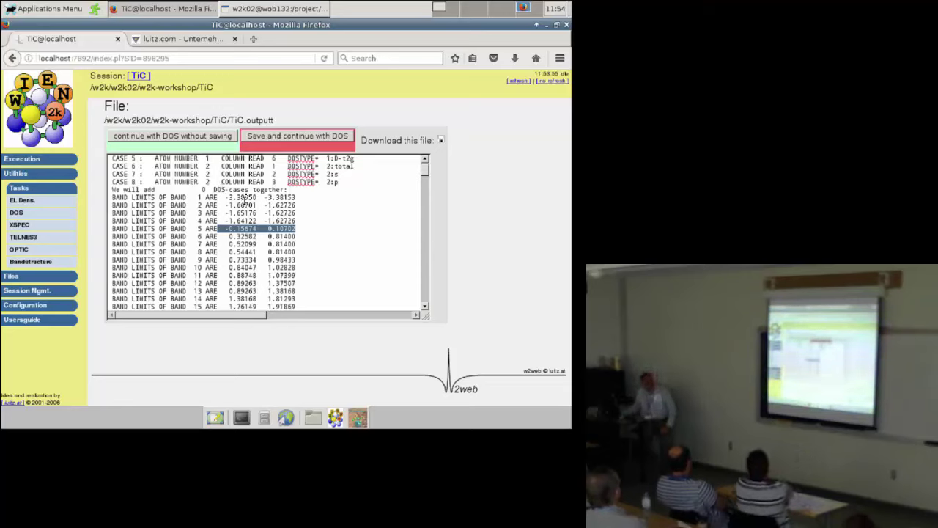
pyautogui.moveTo(218, 196); pyautogui.dragTo(310, 218)
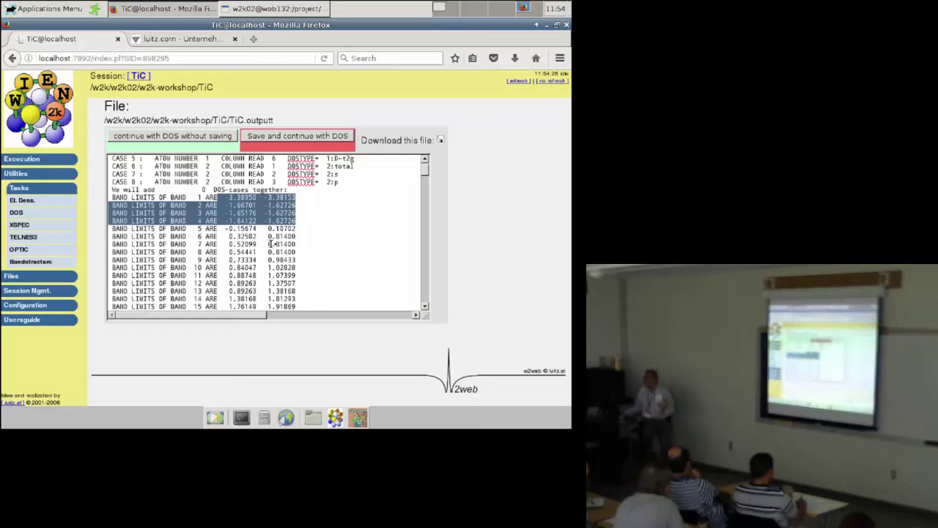
pyautogui.moveTo(195, 229); pyautogui.dragTo(300, 259)
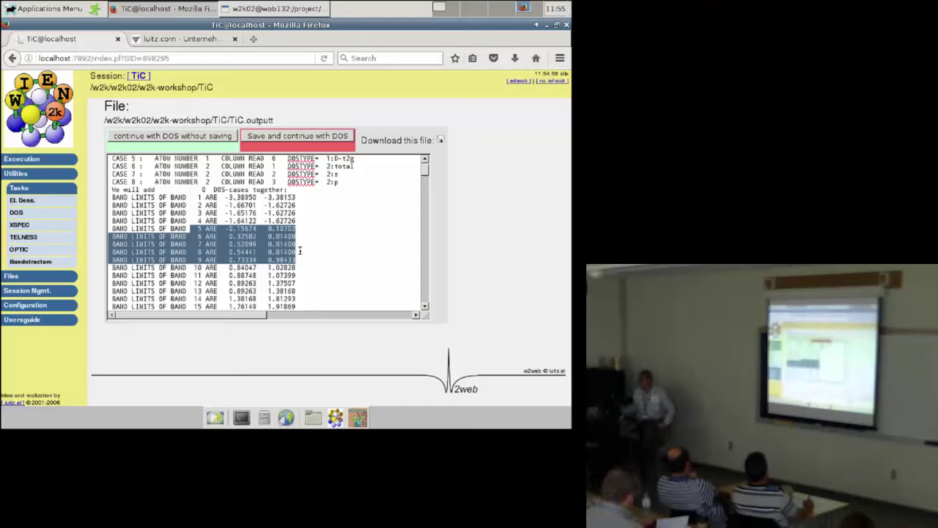
# Step: Examine the remaining band limits, the energy range settings and the tabulated DOS values by energy in TiC.outputt
pyautogui.scroll(-8, 269, 245)
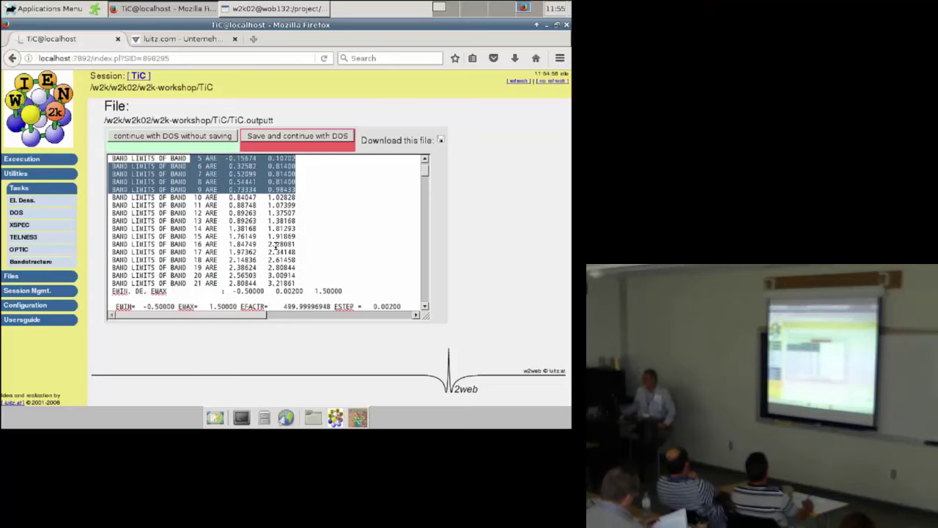
pyautogui.scroll(-4, 272, 245)
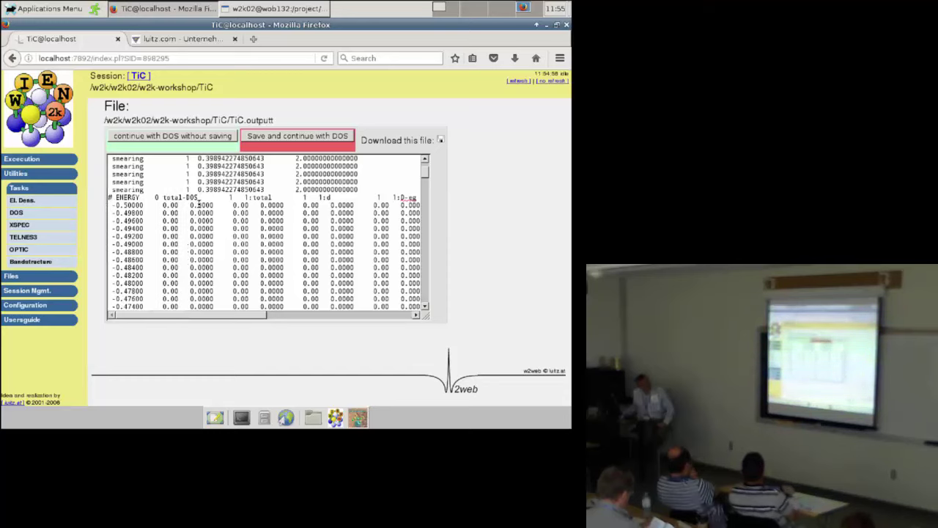
pyautogui.scroll(-3, 192, 235)
pyautogui.scroll(-7, 190, 243)
pyautogui.scroll(-5, 194, 271)
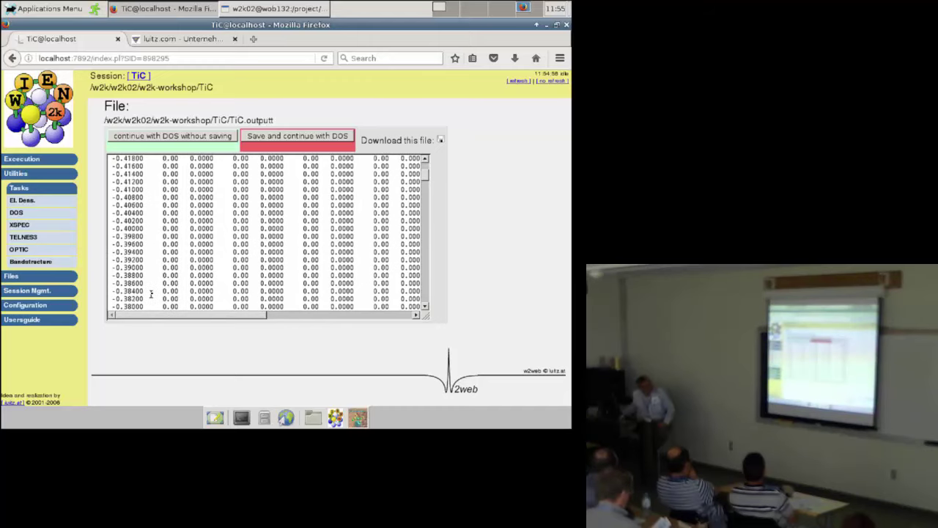
pyautogui.scroll(-12, 149, 287)
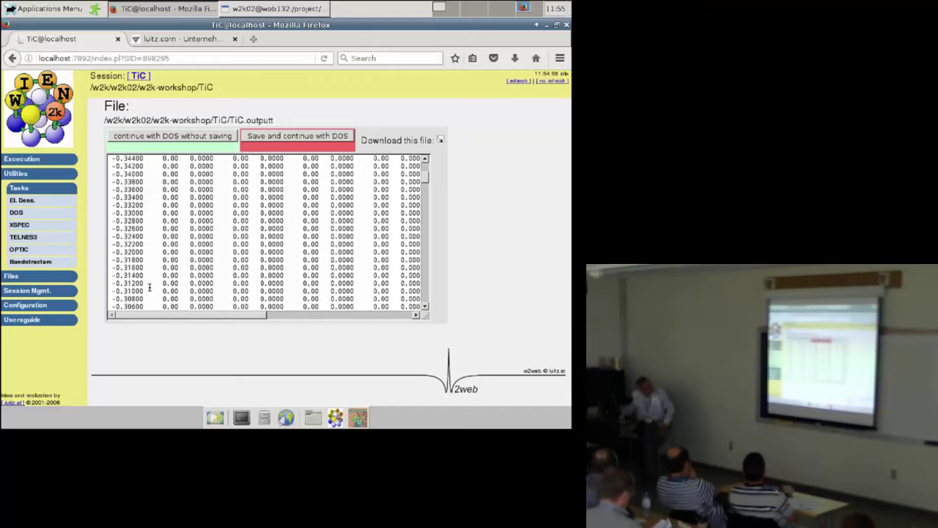
pyautogui.scroll(-4, 149, 287)
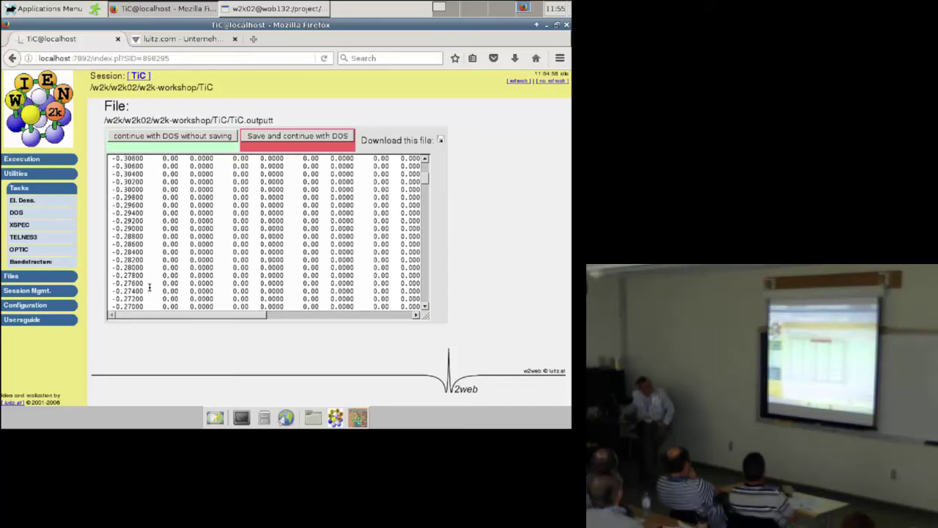
pyautogui.scroll(-10, 149, 287)
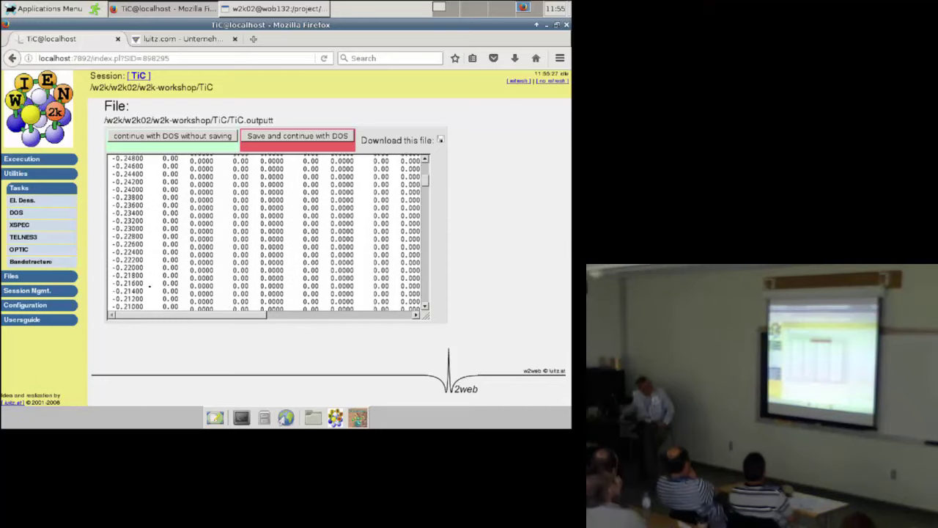
# Step: Go back to the band limits list and highlight the limits of bands 1 to 4, followed by those from band 5 to band 7
pyautogui.scroll(20, 149, 287)
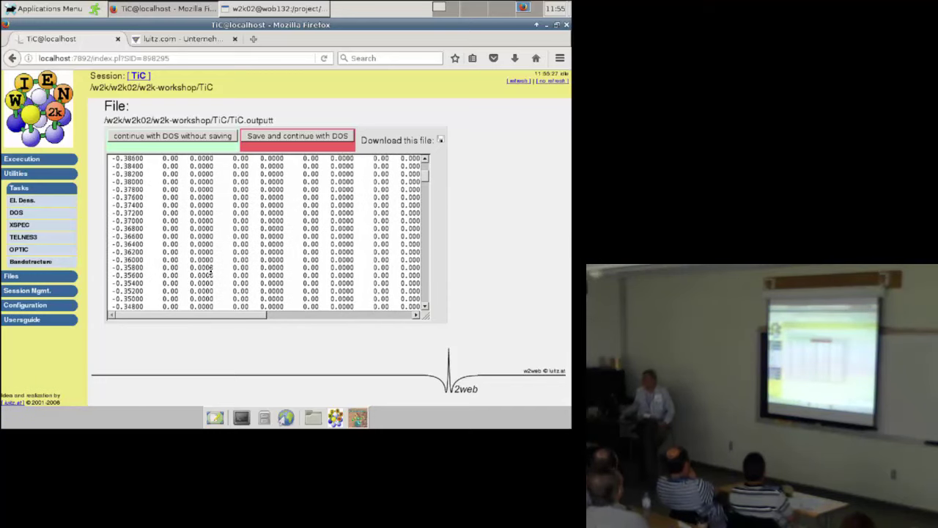
pyautogui.scroll(16, 211, 271)
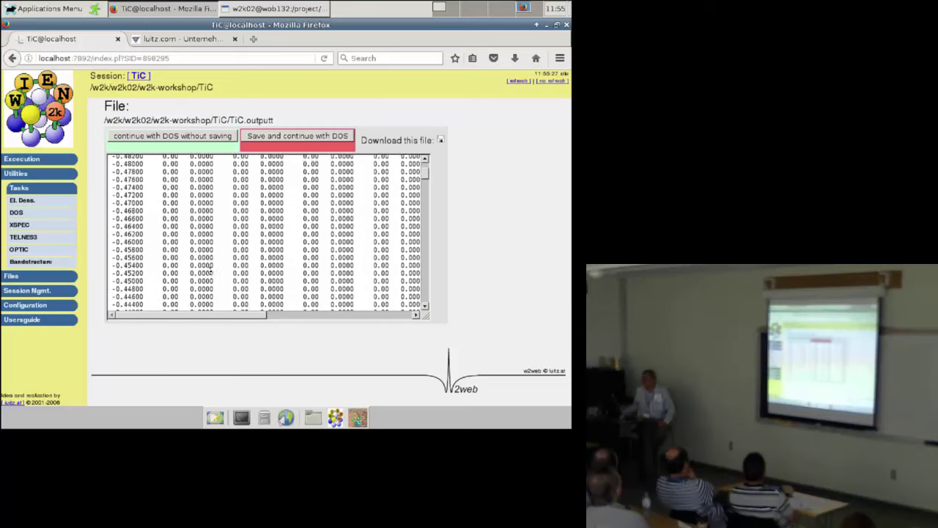
pyautogui.scroll(2, 210, 271)
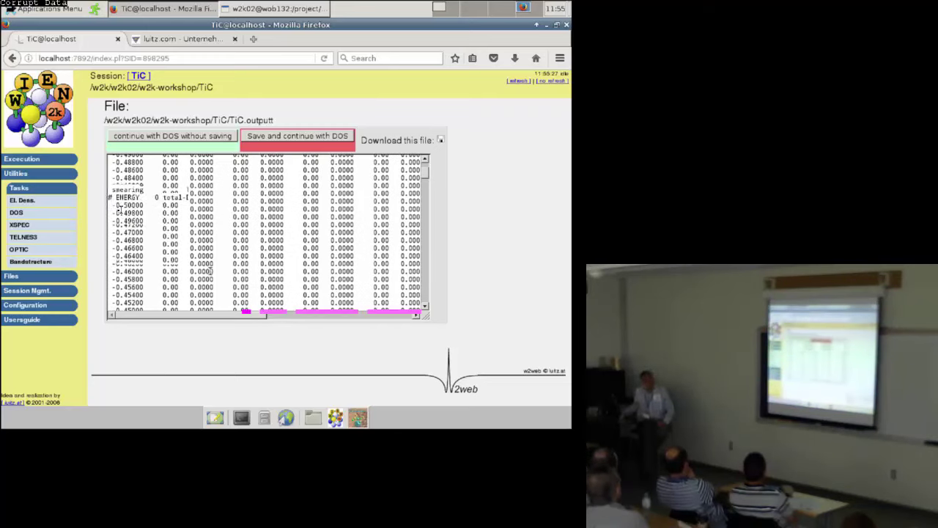
pyautogui.scroll(5, 211, 256)
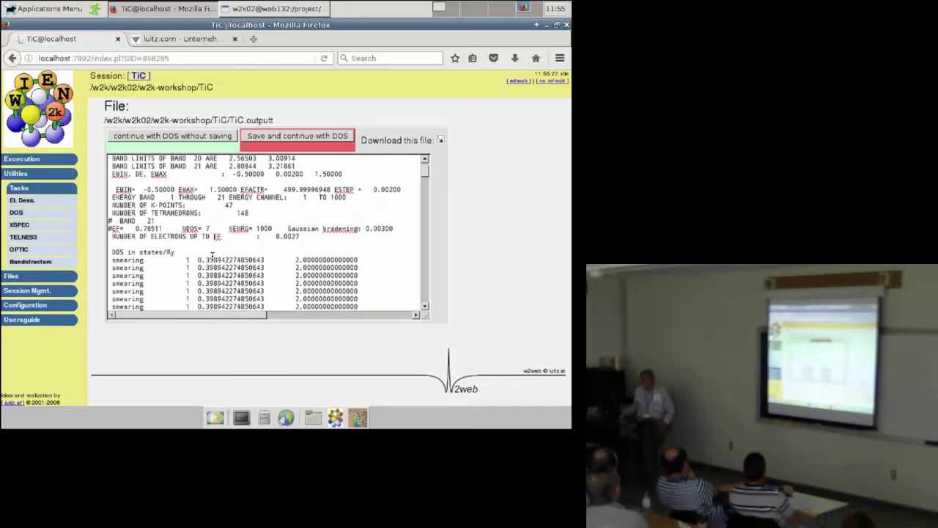
pyautogui.scroll(1, 227, 231)
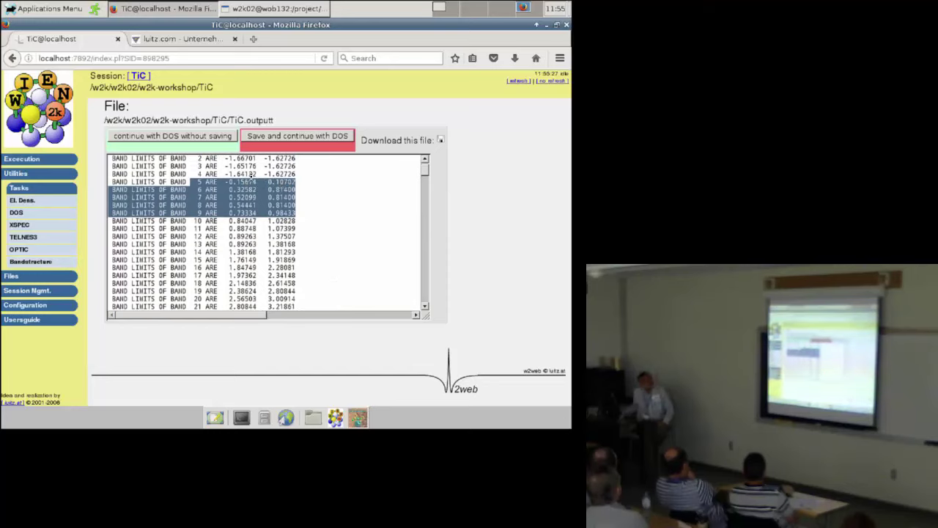
pyautogui.click(279, 181)
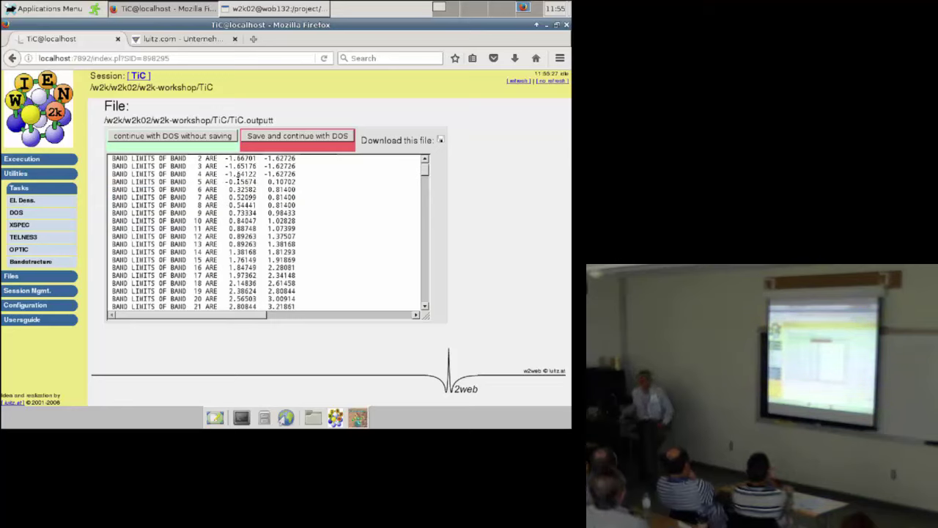
pyautogui.scroll(2, 262, 192)
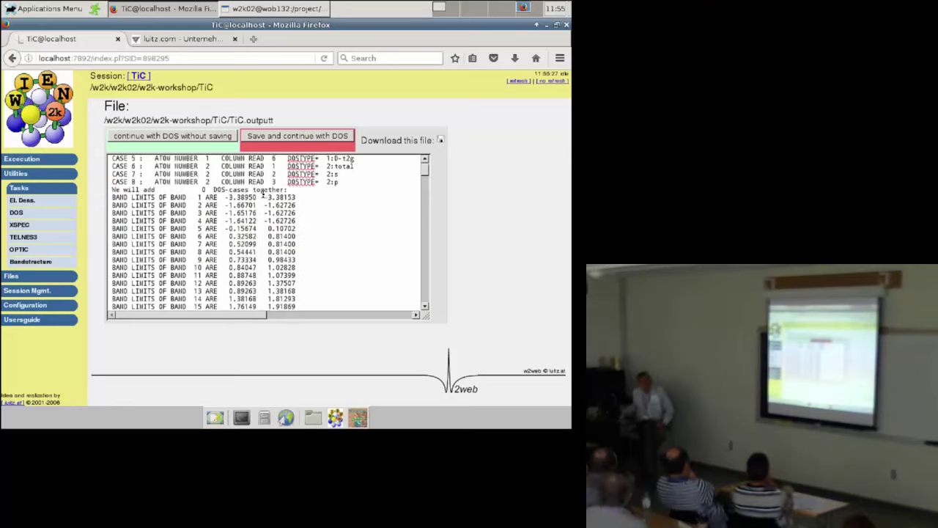
pyautogui.moveTo(226, 197); pyautogui.dragTo(270, 220)
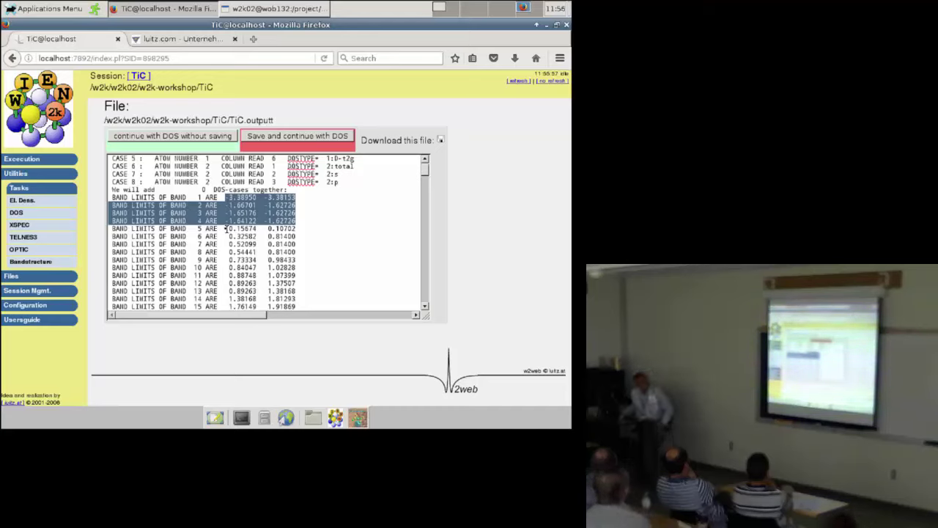
pyautogui.click(225, 228)
pyautogui.moveTo(225, 228); pyautogui.dragTo(238, 246)
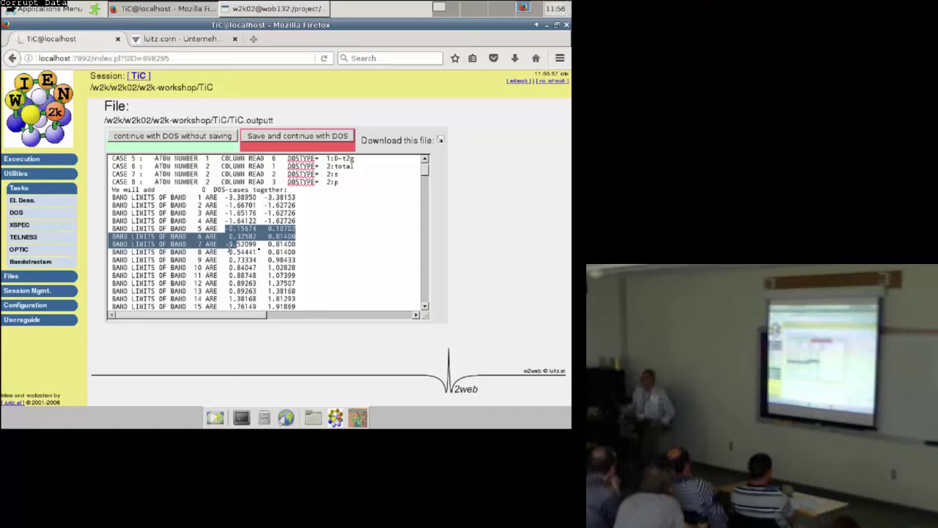
# Step: Examine the remaining band limits and the tabulated DOS values in TiC.outputt from the lowest energies up to about 0 Ry
pyautogui.scroll(-15, 352, 247)
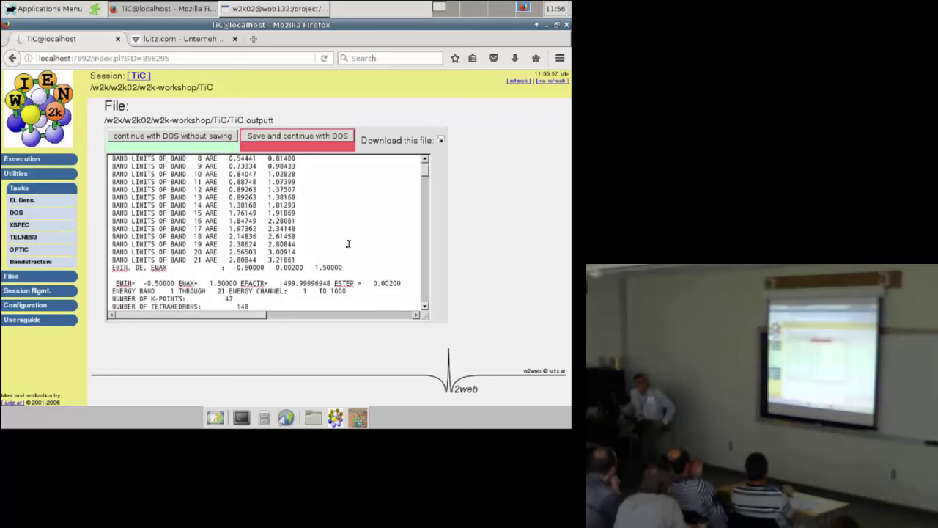
pyautogui.scroll(-20, 341, 251)
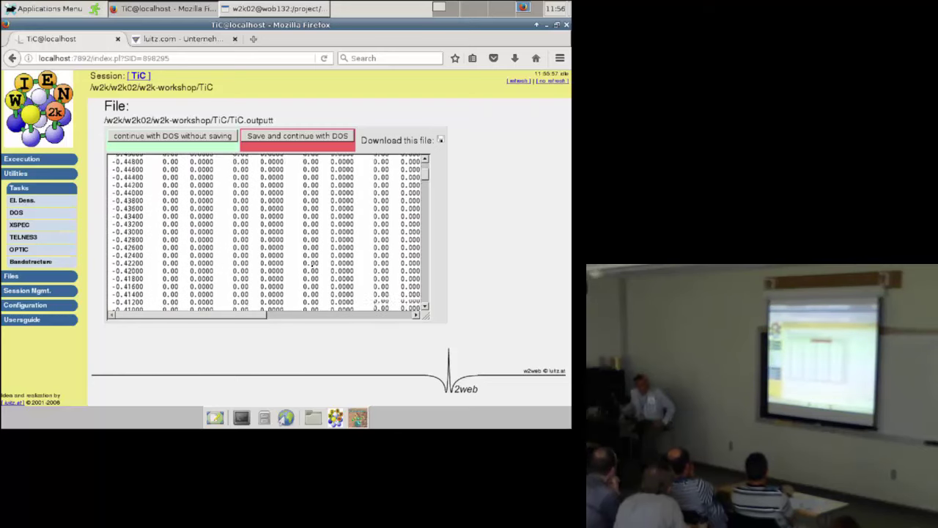
pyautogui.scroll(-20, 305, 259)
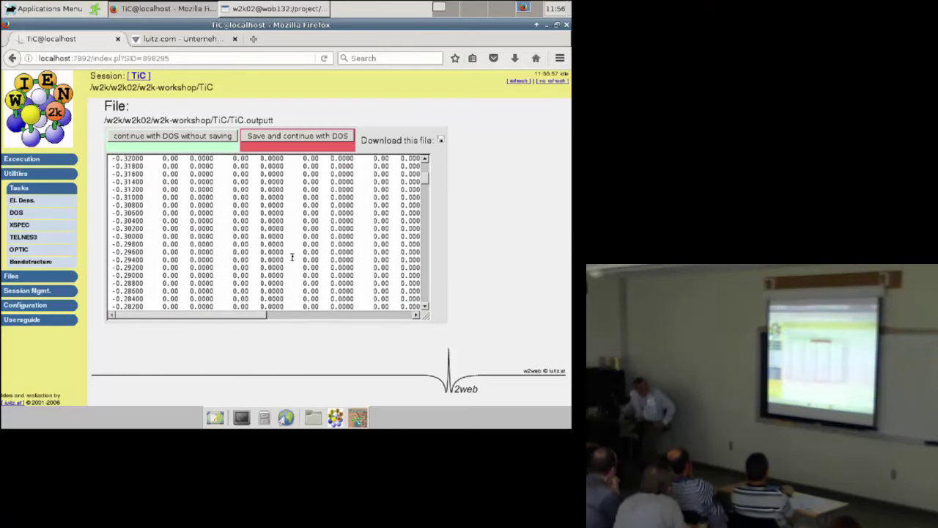
pyautogui.scroll(-13, 290, 252)
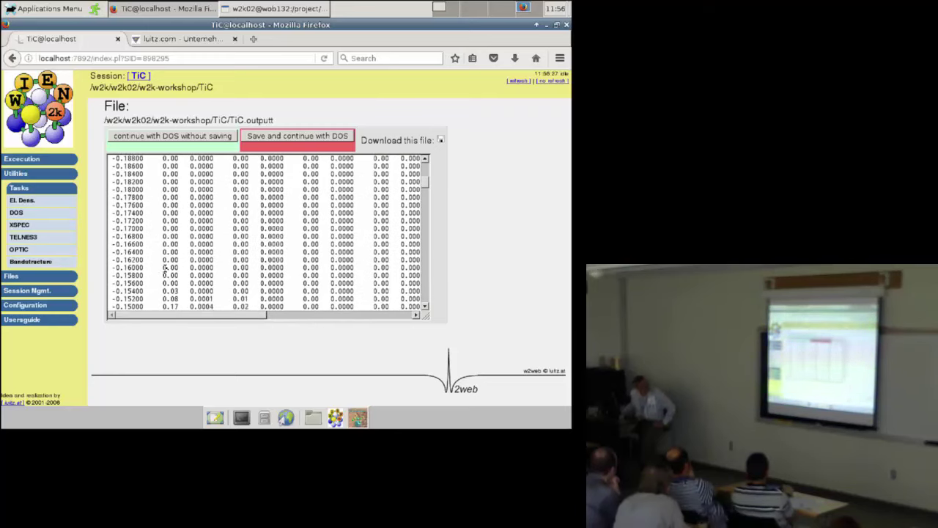
pyautogui.scroll(-2, 166, 287)
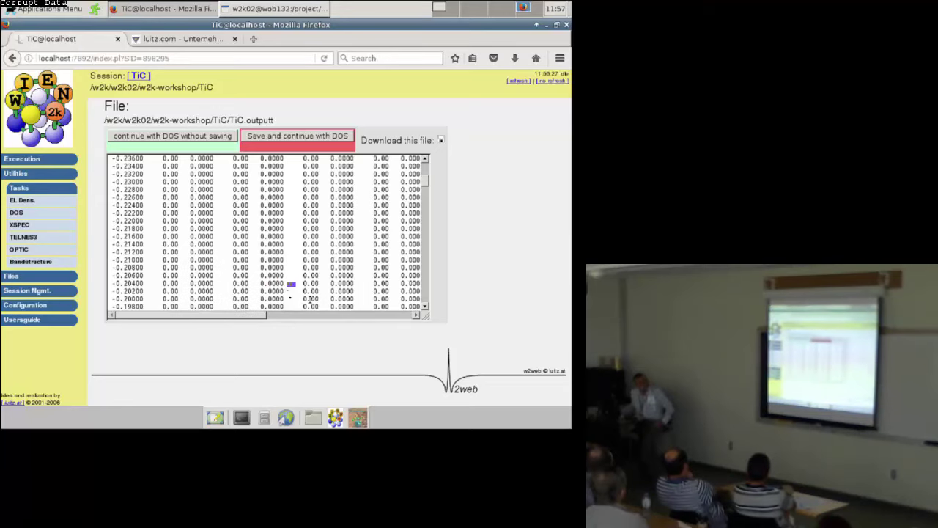
pyautogui.scroll(-15, 233, 271)
pyautogui.scroll(-20, 234, 271)
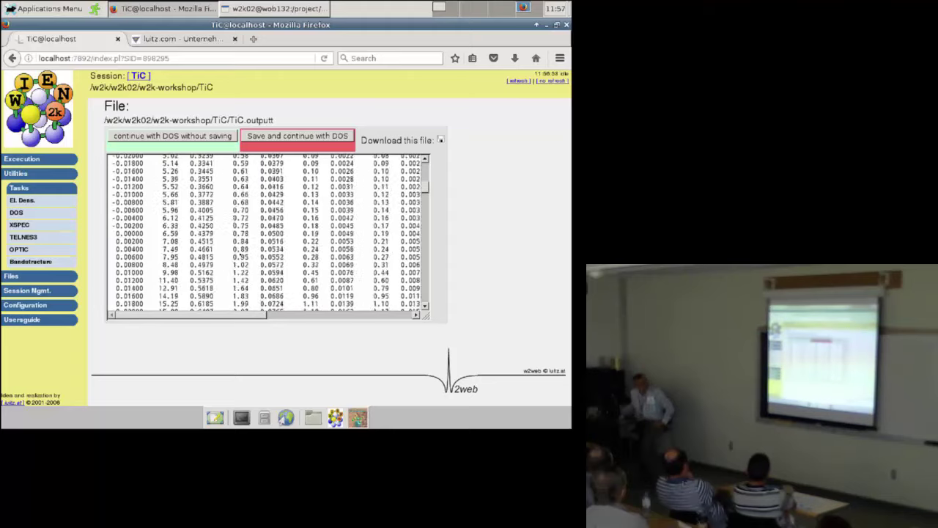
# Step: Examine the DOS table at positive energies, through to the Fermi level DOS section at the end of TiC.outputt
pyautogui.scroll(-6, 243, 233)
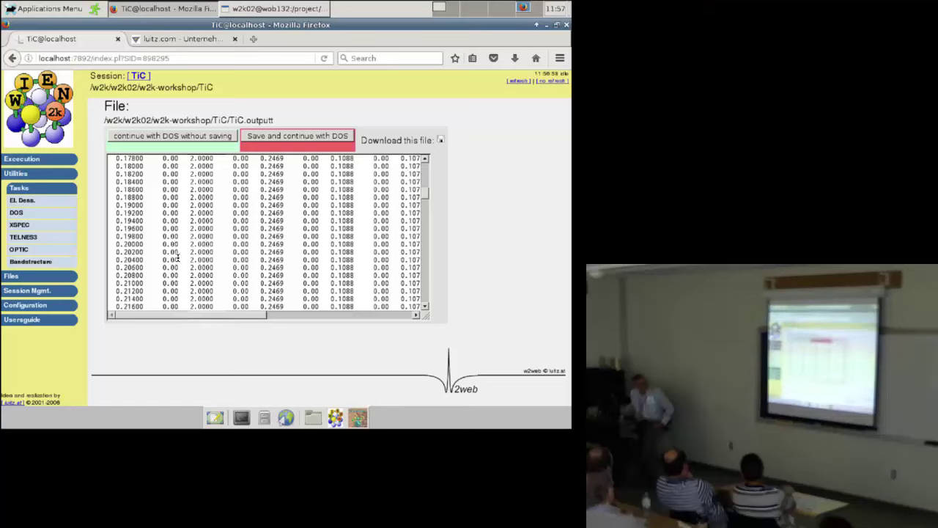
pyautogui.scroll(-15, 177, 258)
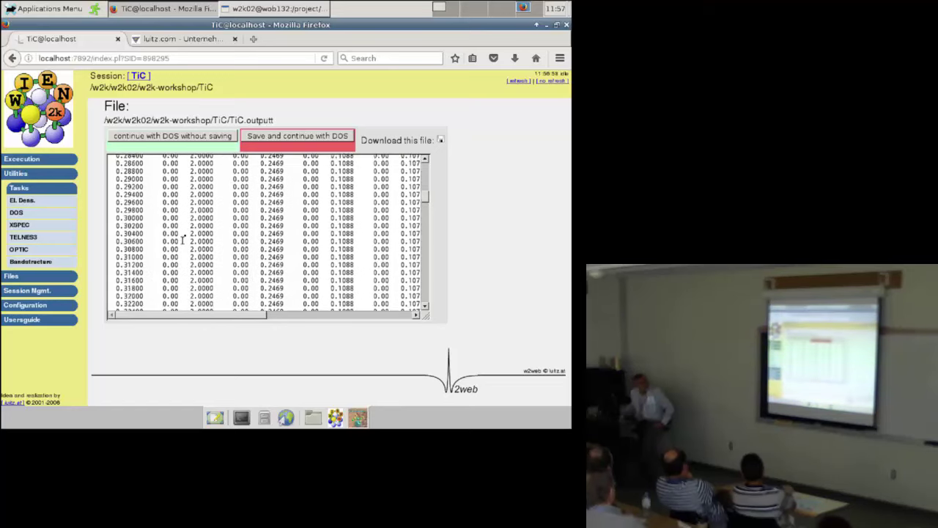
pyautogui.scroll(-20, 182, 240)
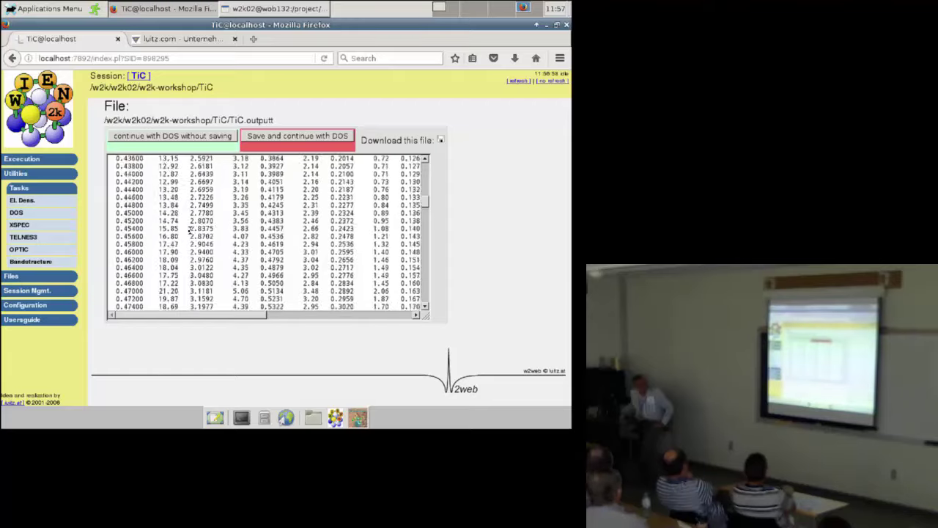
pyautogui.scroll(-20, 190, 230)
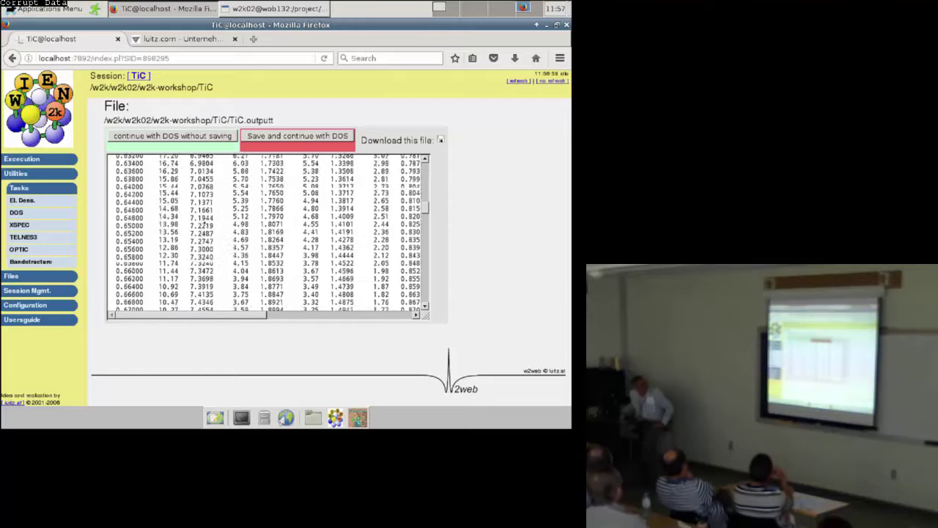
pyautogui.scroll(-16, 203, 225)
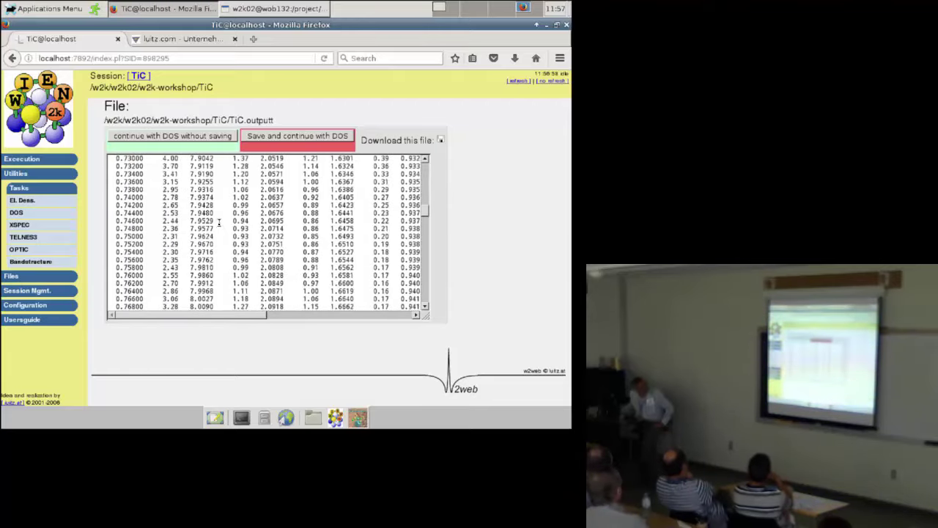
pyautogui.scroll(-5, 218, 223)
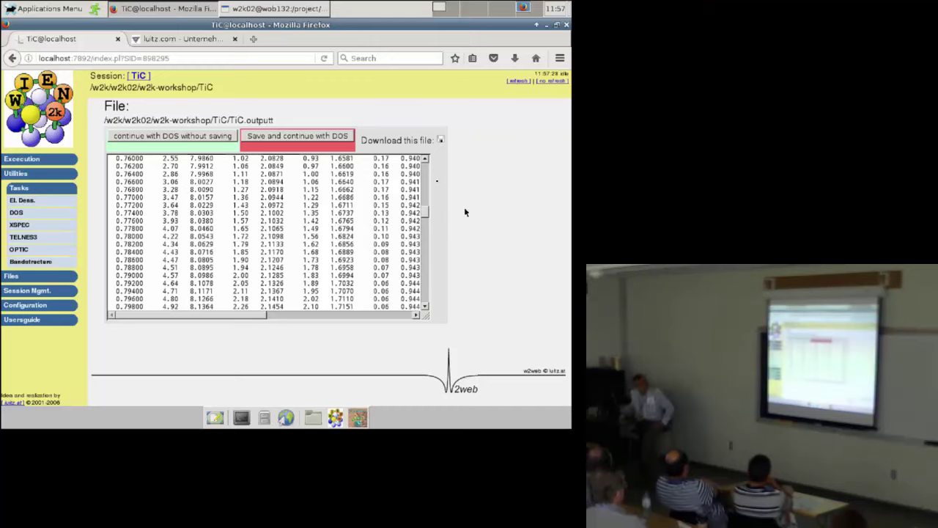
pyautogui.moveTo(425, 211); pyautogui.dragTo(425, 302)
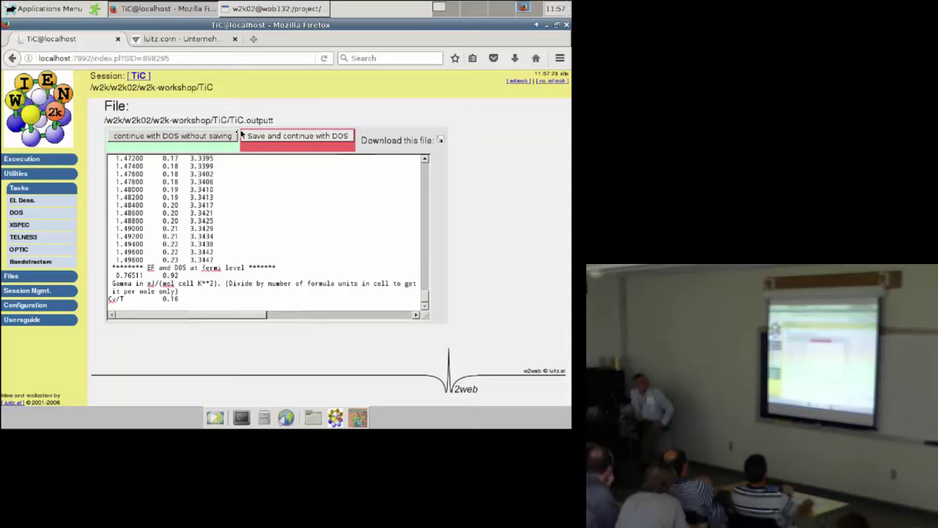
# Step: Return to the density of states tasks without saving TiC.outputt and start dosplot
pyautogui.click(217, 139)
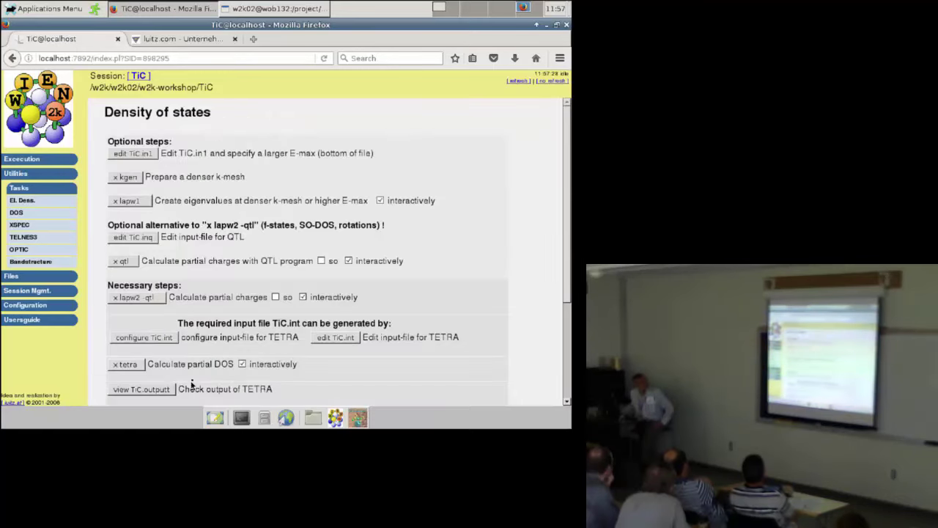
pyautogui.scroll(-5, 178, 339)
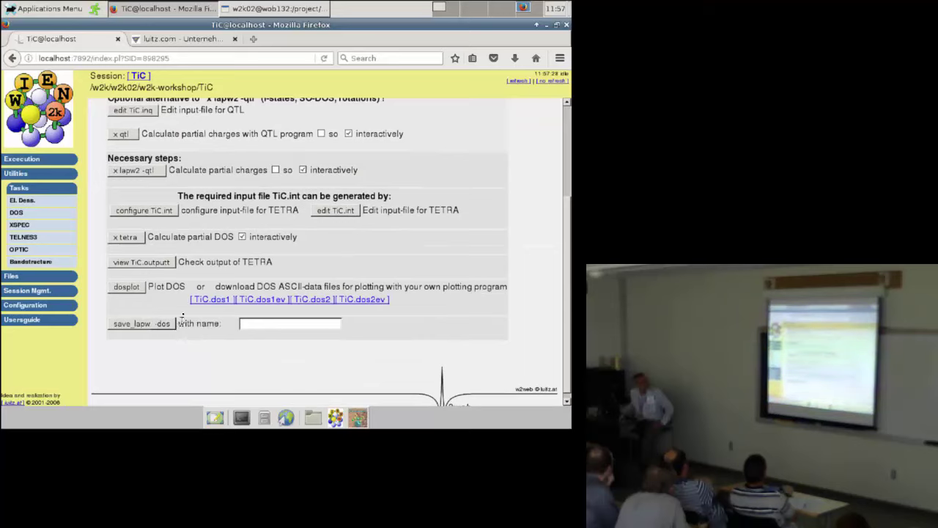
pyautogui.click(129, 289)
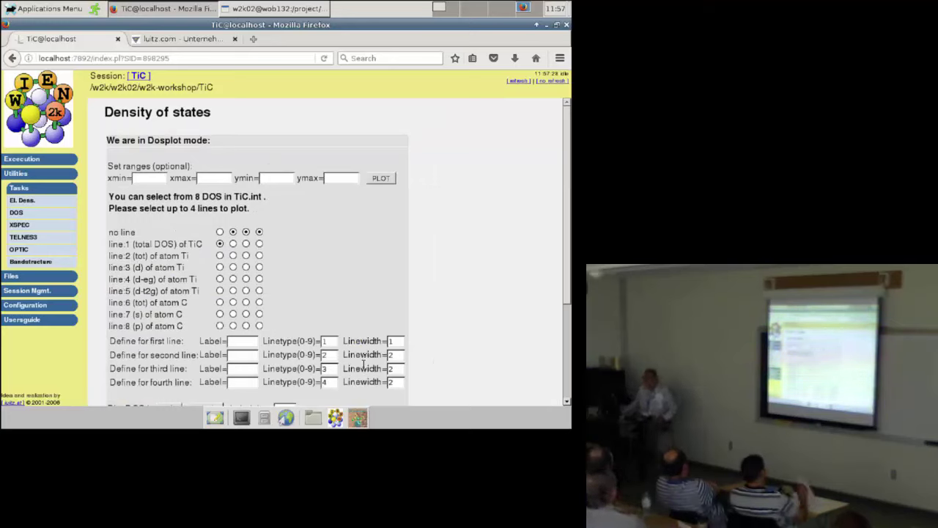
# Step: Plot the total DOS of TiC with the total DOS of atom Ti as second line and of atom C as third
pyautogui.scroll(-2, 434, 277)
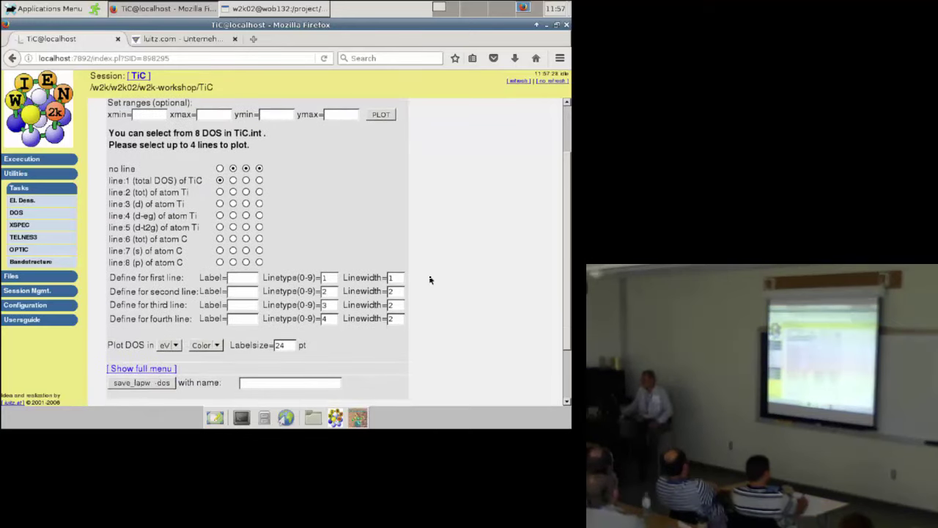
pyautogui.click(233, 191)
pyautogui.click(233, 192)
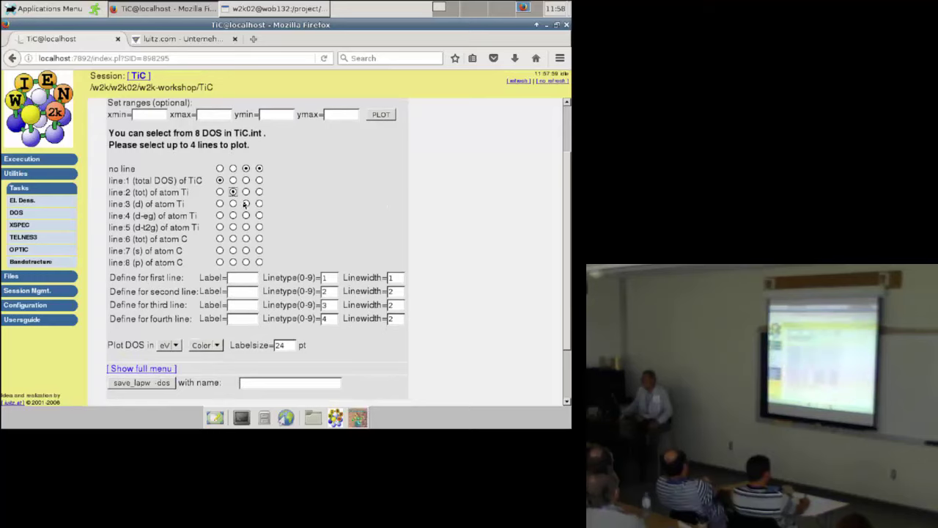
pyautogui.click(247, 239)
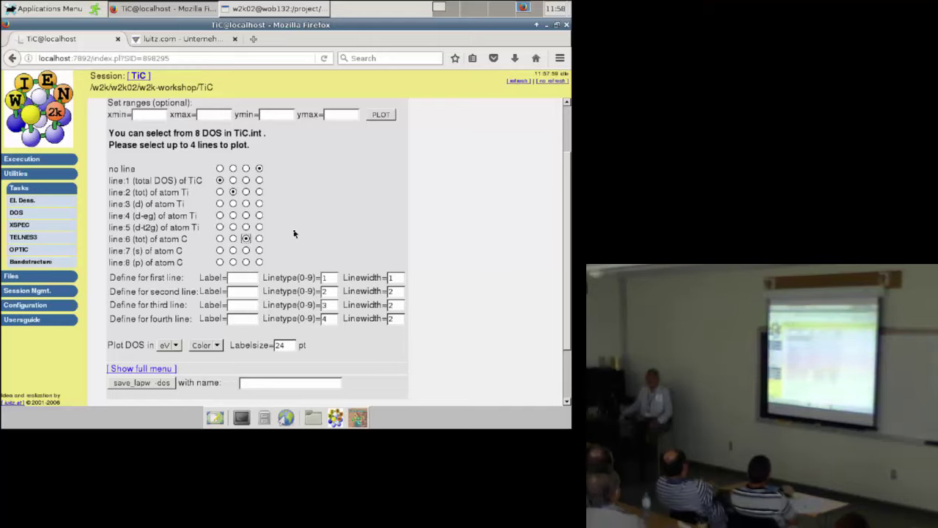
pyautogui.click(377, 116)
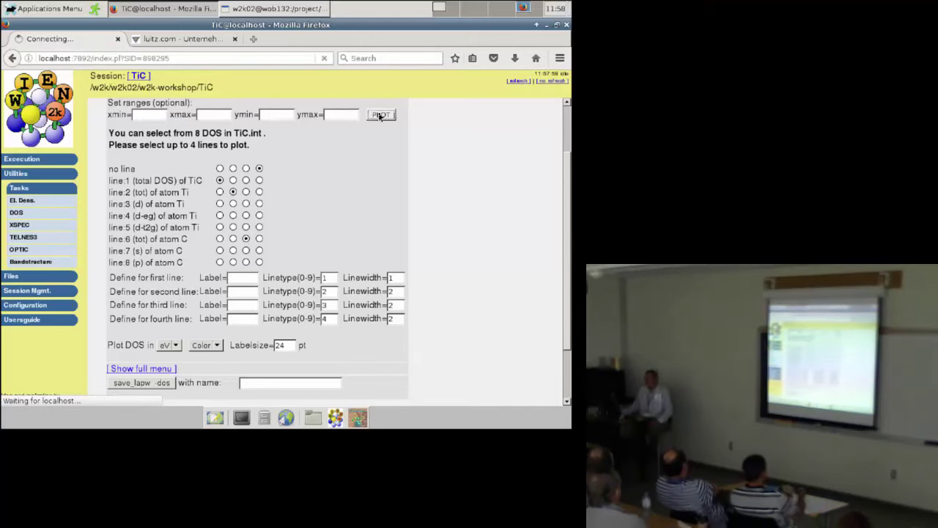
pyautogui.scroll(-3, 497, 274)
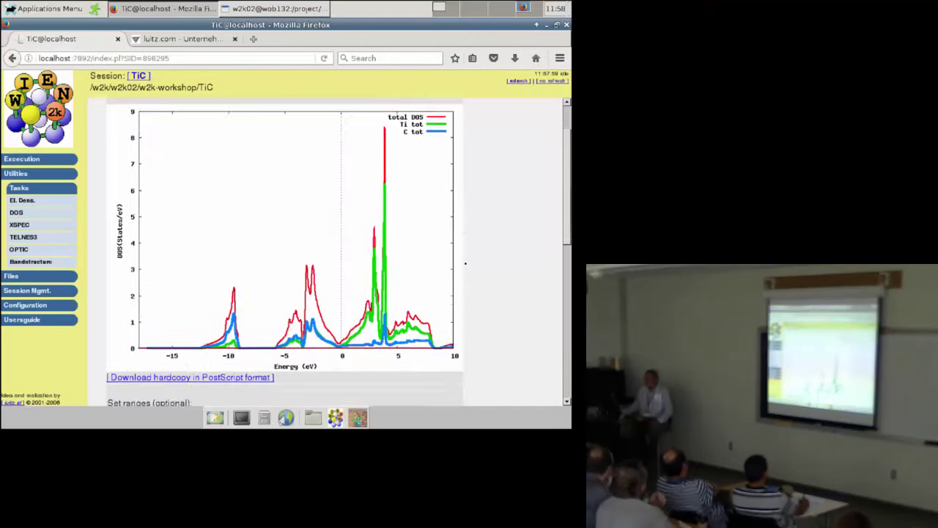
pyautogui.scroll(1, 459, 259)
pyautogui.scroll(1, 459, 258)
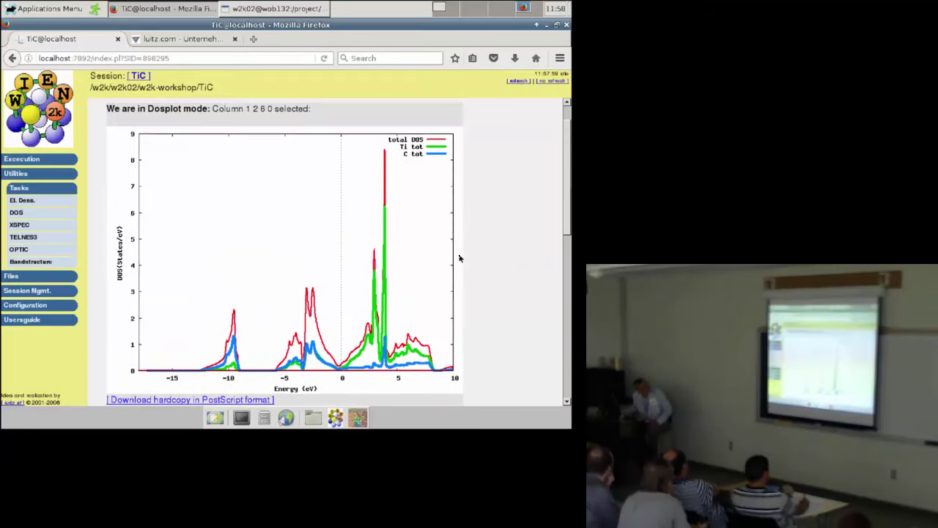
# Step: Examine the total, Ti and C curves of the DOS plot in eV, along with the hardcopy and range options
pyautogui.scroll(-1, 459, 260)
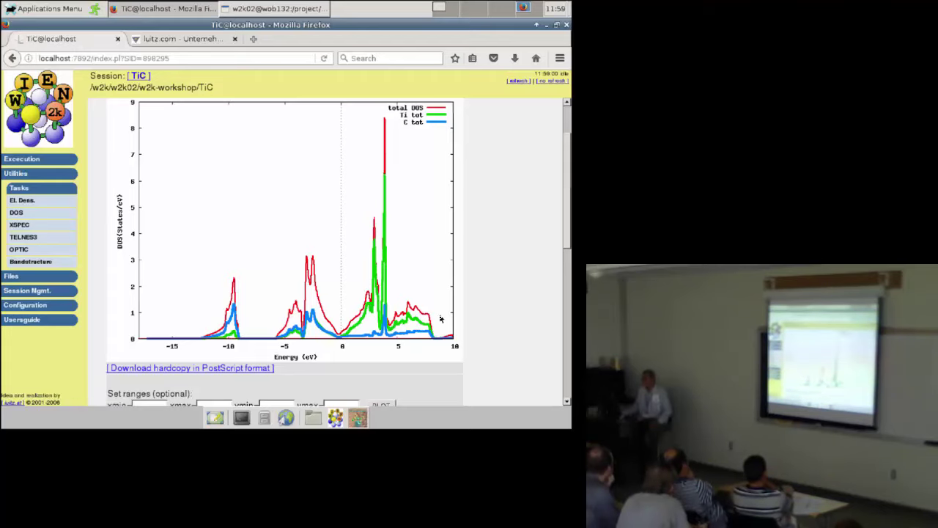
pyautogui.scroll(-1, 436, 320)
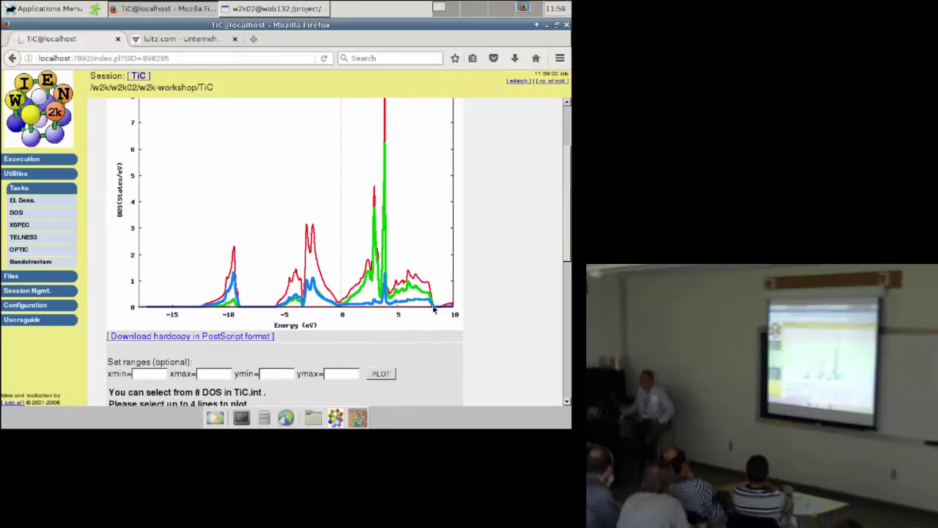
pyautogui.scroll(-2, 432, 313)
pyautogui.scroll(-4, 433, 313)
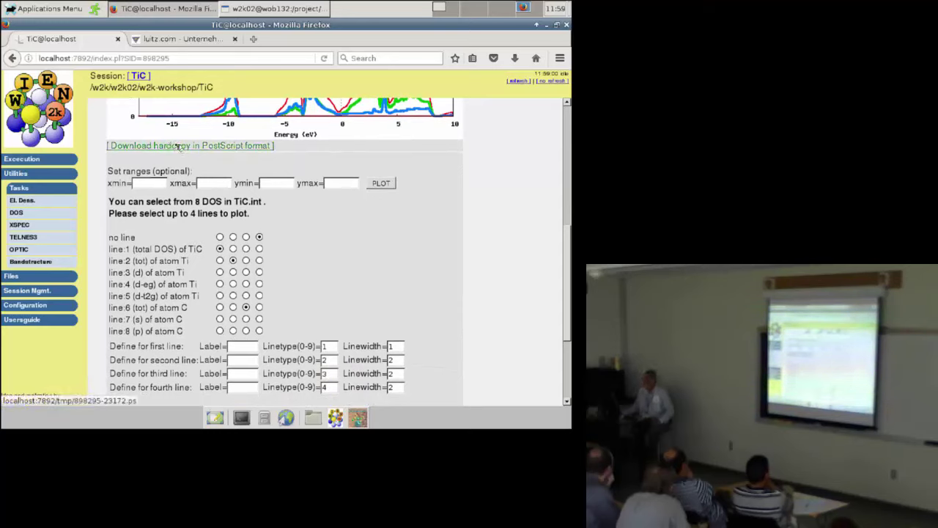
pyautogui.scroll(3, 406, 222)
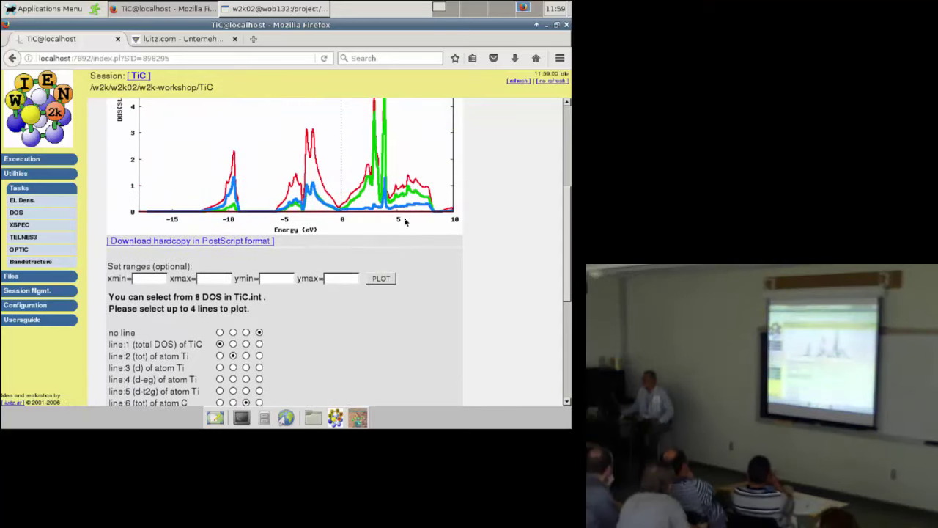
pyautogui.scroll(3, 405, 222)
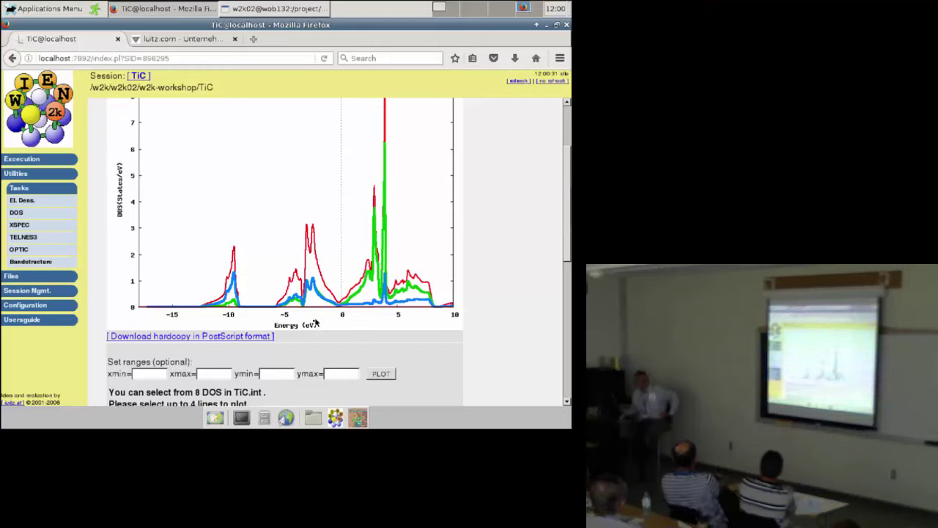
pyautogui.scroll(-3, 315, 322)
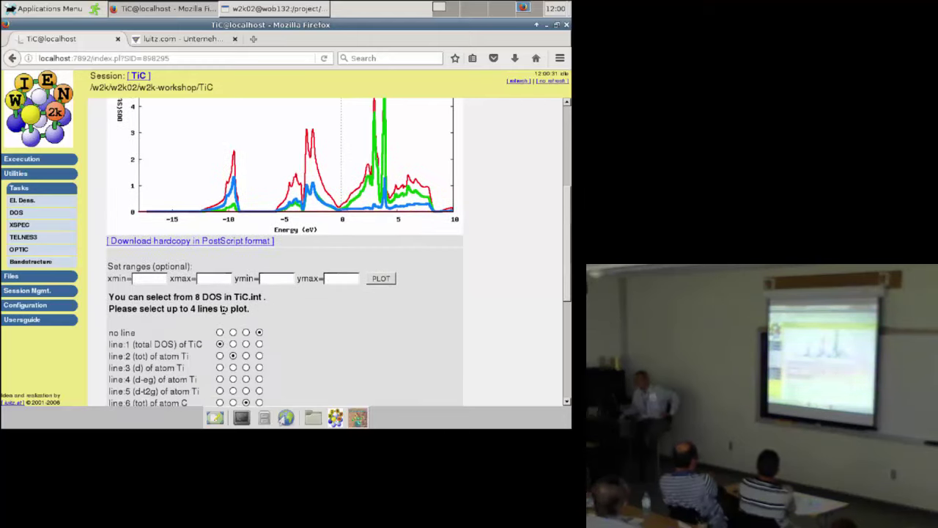
pyautogui.scroll(4, 223, 311)
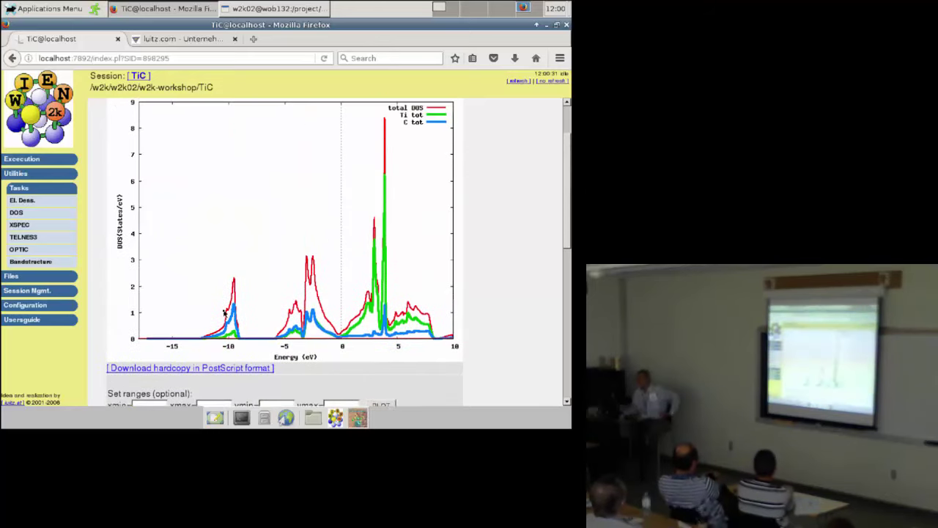
pyautogui.scroll(2, 223, 311)
# Step: Switch the DOS plot's energy unit to Ry, replot the same three lines and view the energy axis
pyautogui.scroll(-12, 224, 314)
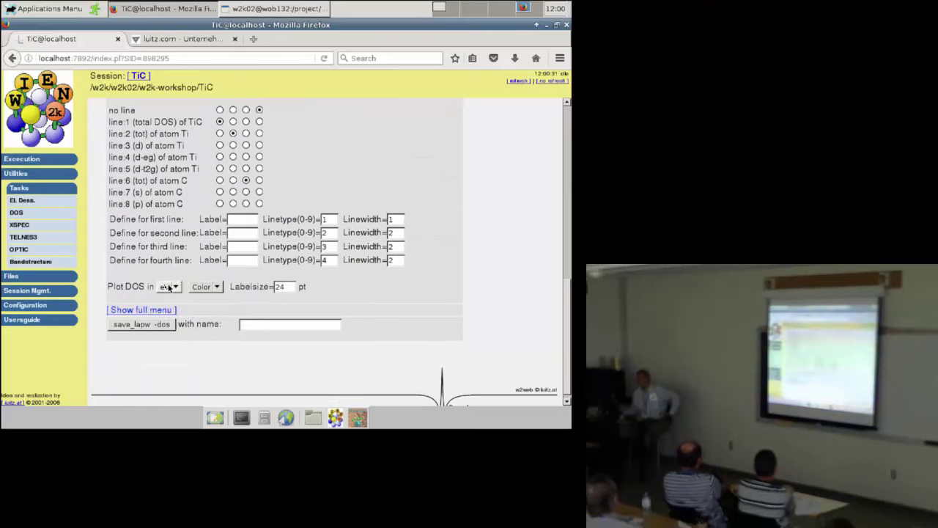
pyautogui.click(167, 287)
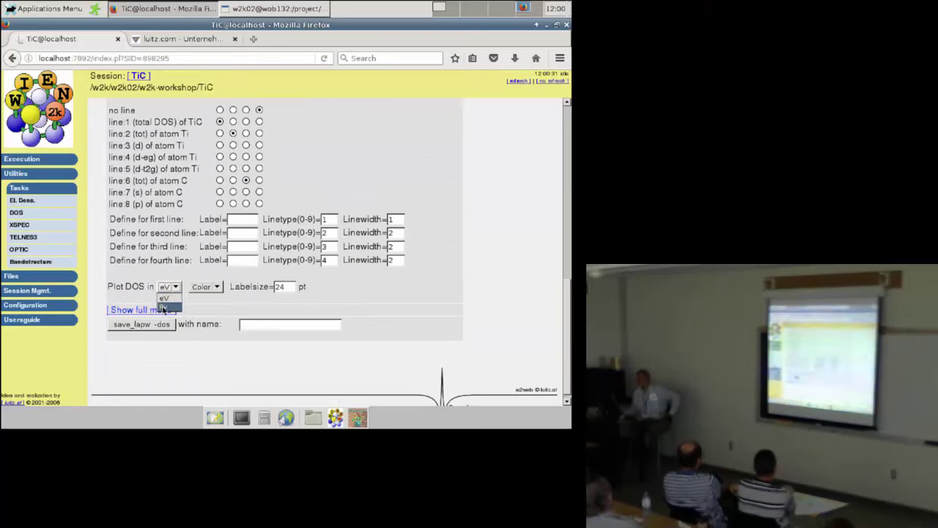
pyautogui.click(164, 308)
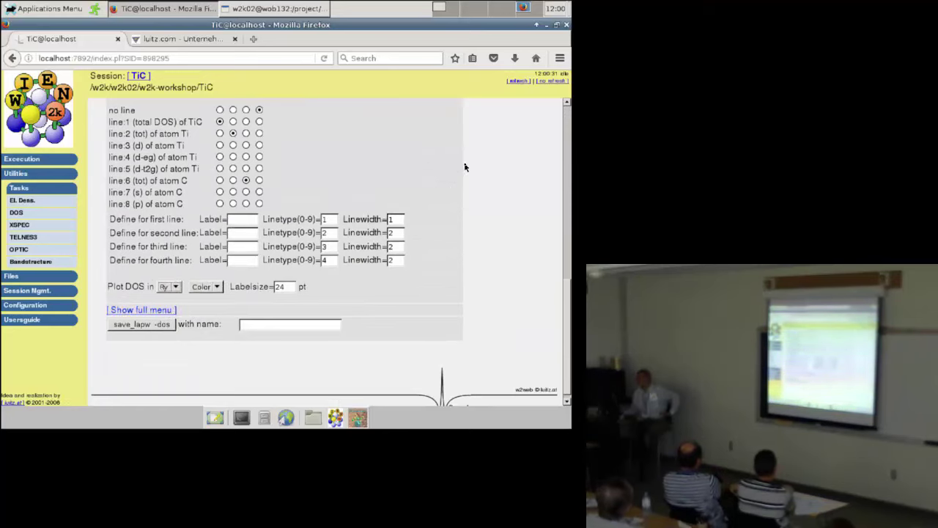
pyautogui.scroll(5, 465, 167)
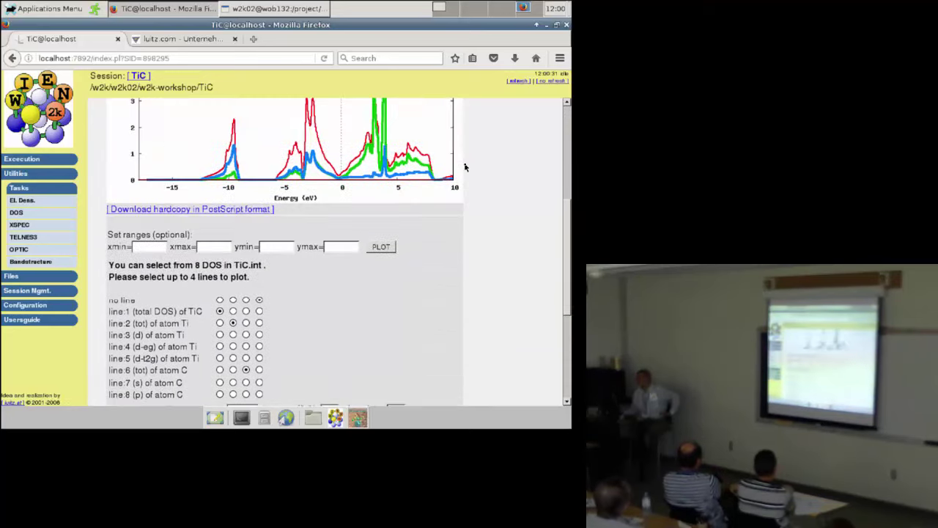
pyautogui.click(379, 248)
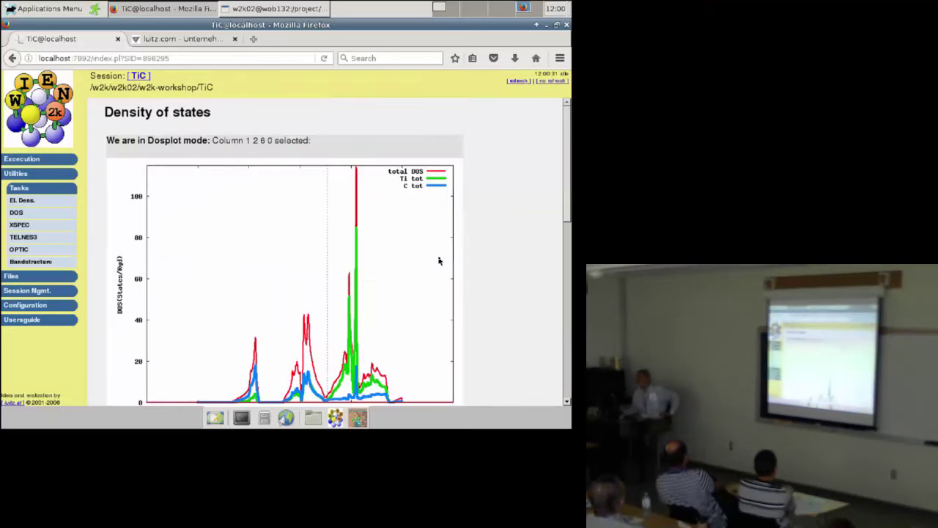
pyautogui.scroll(-3, 392, 268)
pyautogui.scroll(-2, 388, 279)
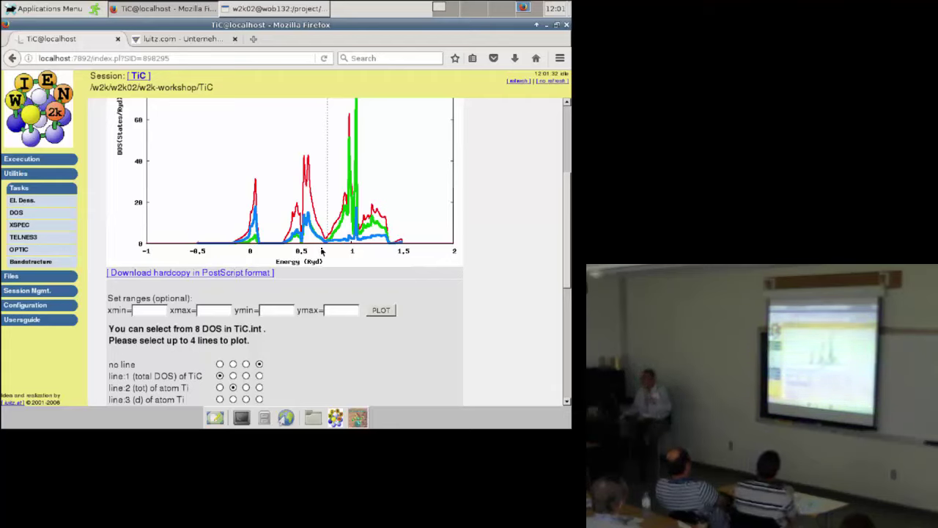
# Step: Examine the total, Ti and C curves of the DOS plot in Ry, along with the line selection options
pyautogui.scroll(-3, 321, 252)
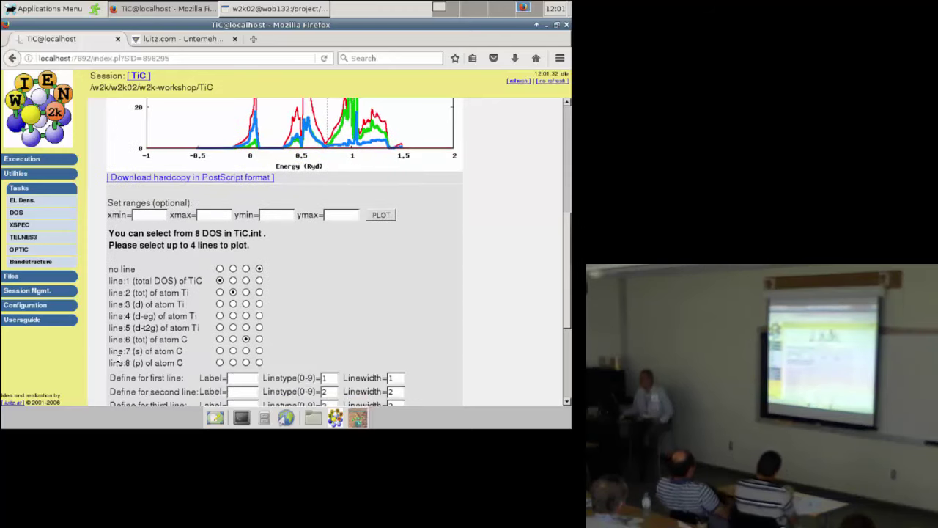
pyautogui.scroll(-4, 190, 326)
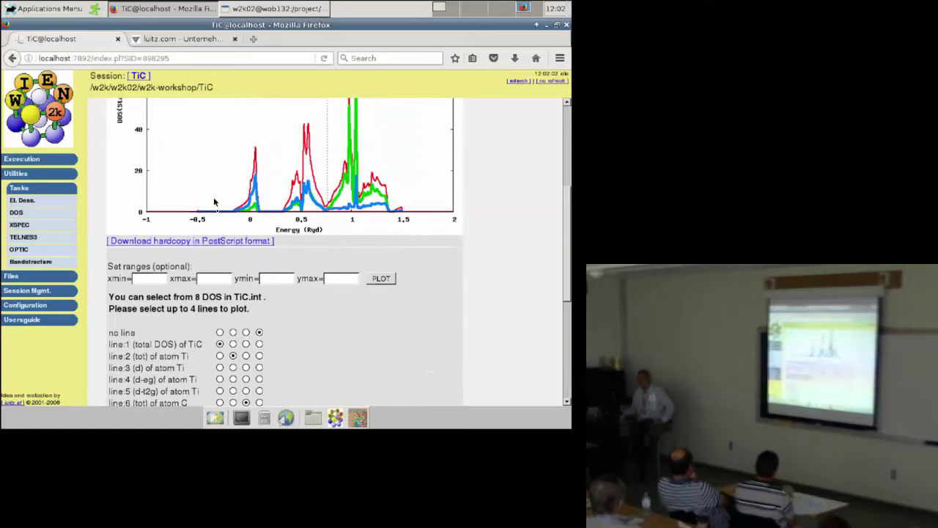
pyautogui.scroll(5, 231, 218)
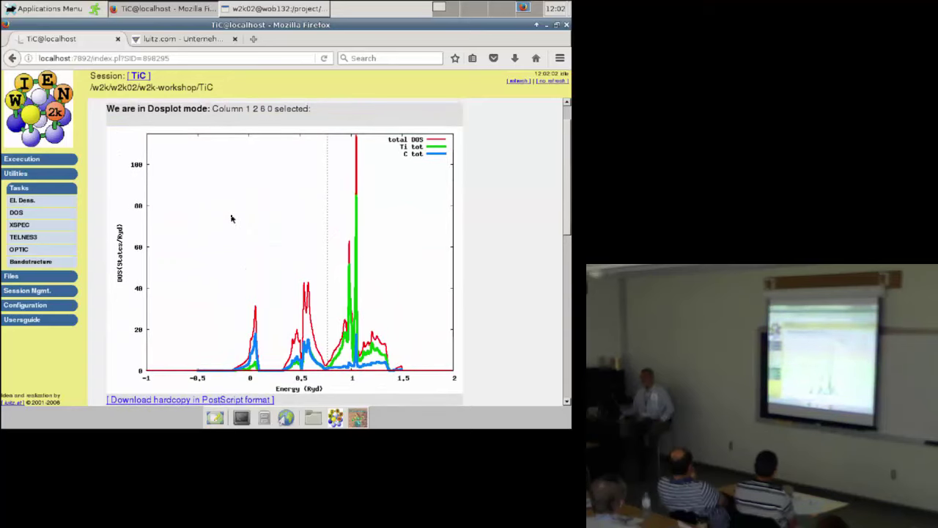
pyautogui.scroll(-1, 231, 218)
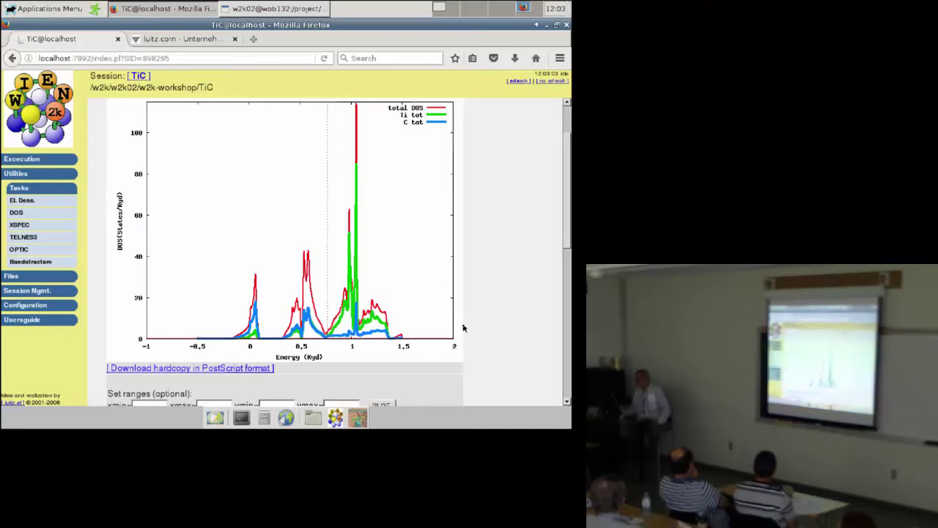
pyautogui.scroll(-2, 461, 331)
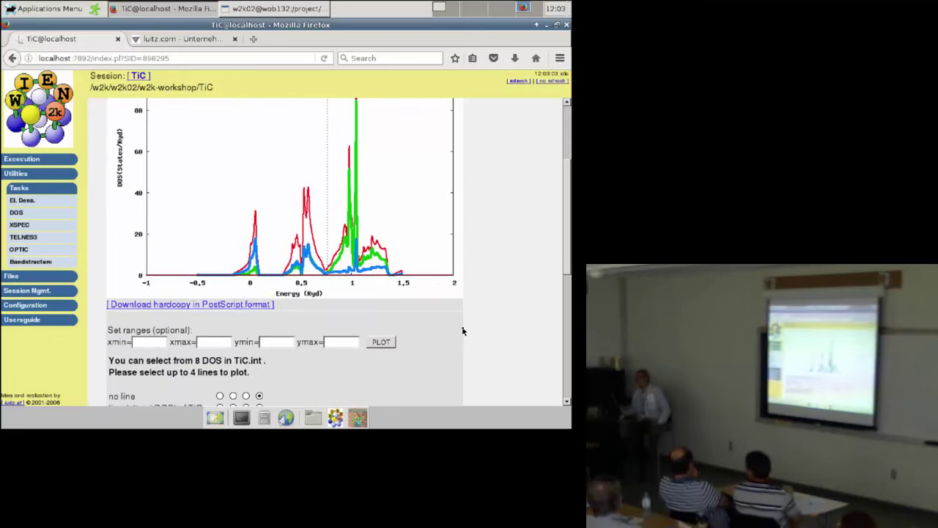
pyautogui.scroll(4, 465, 331)
pyautogui.scroll(-2, 471, 332)
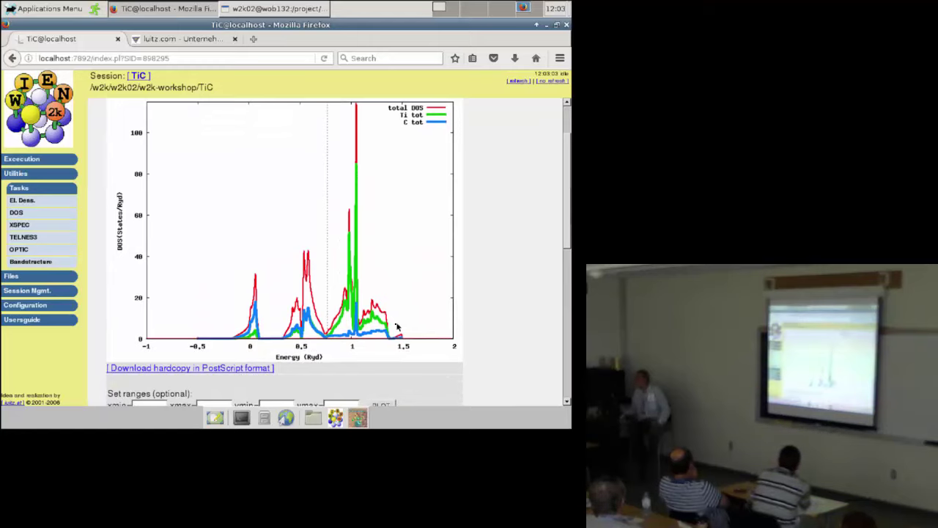
pyautogui.scroll(2, 404, 297)
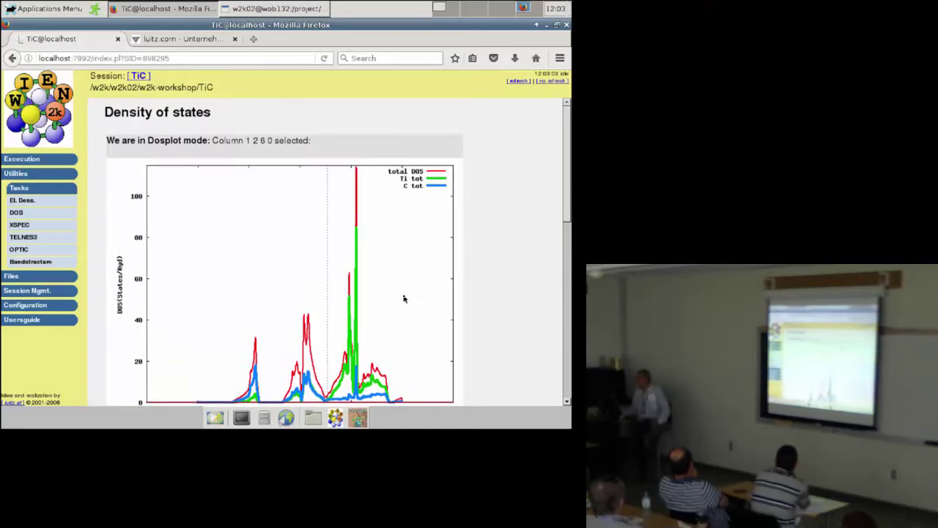
pyautogui.scroll(-3, 398, 293)
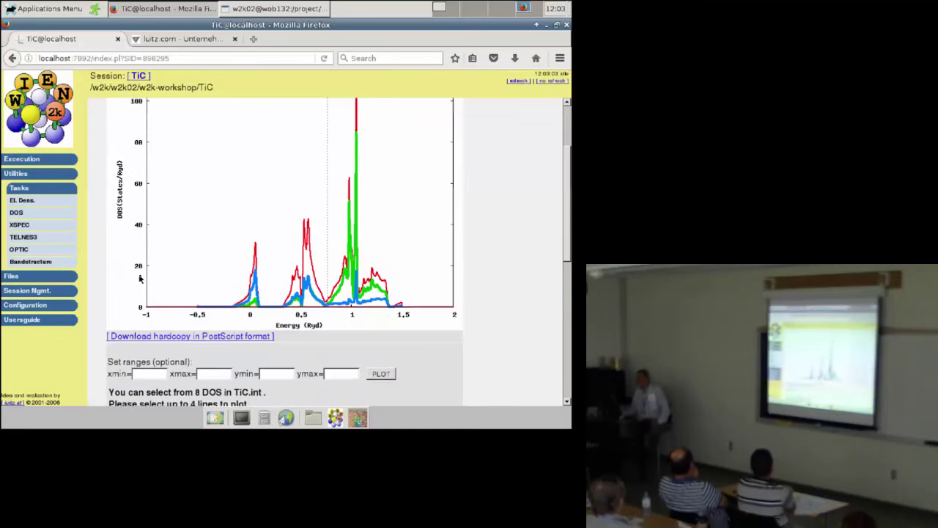
# Step: Go back to the full DOS task list, open TiC.outputt and check the band limits and the EMIN, DE, EMAX values
pyautogui.scroll(-1, 121, 310)
pyautogui.scroll(-6, 121, 309)
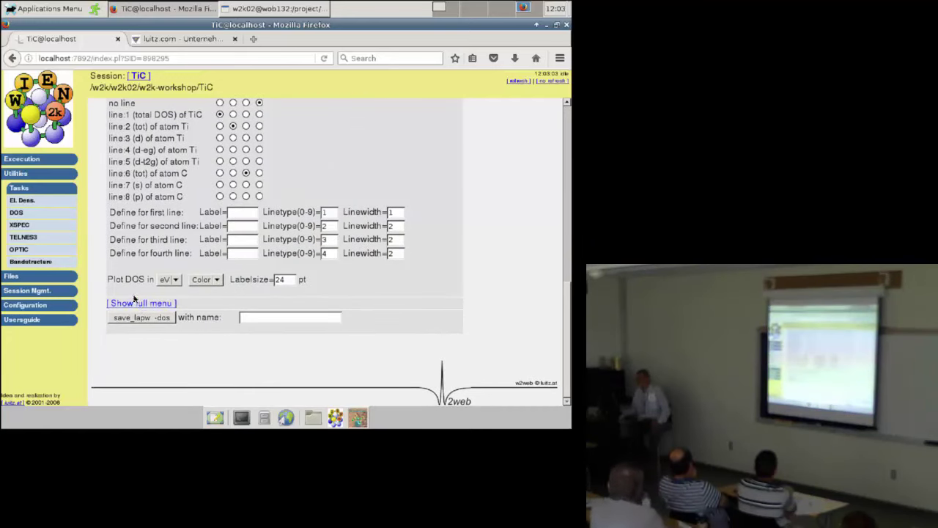
pyautogui.click(133, 303)
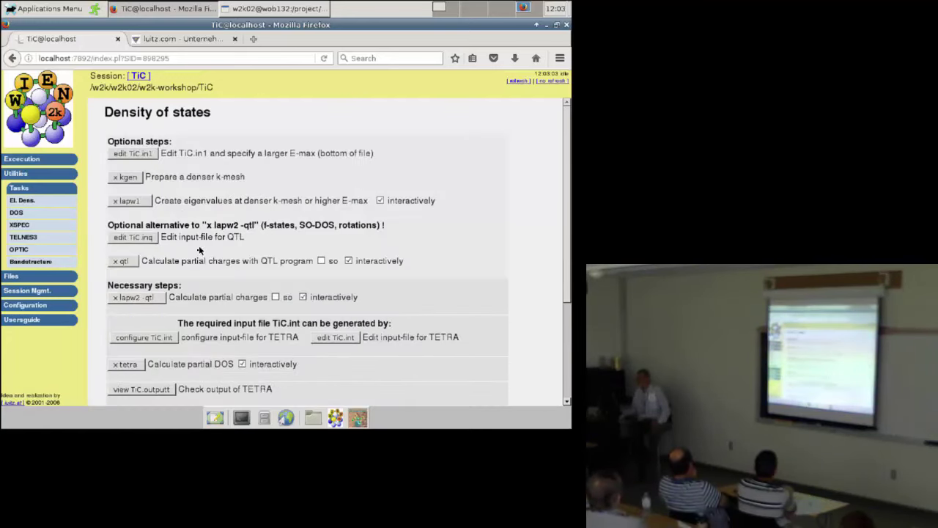
pyautogui.scroll(-2, 220, 242)
pyautogui.click(135, 330)
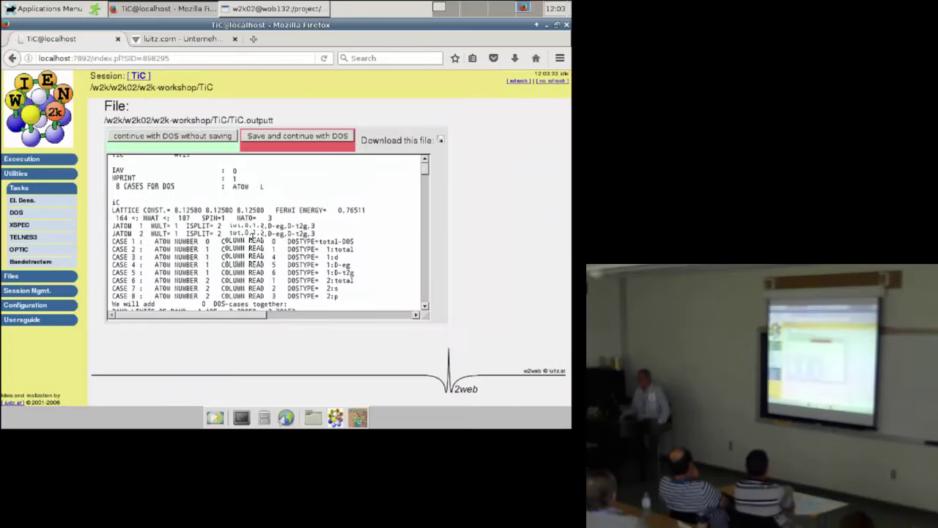
pyautogui.scroll(-7, 252, 236)
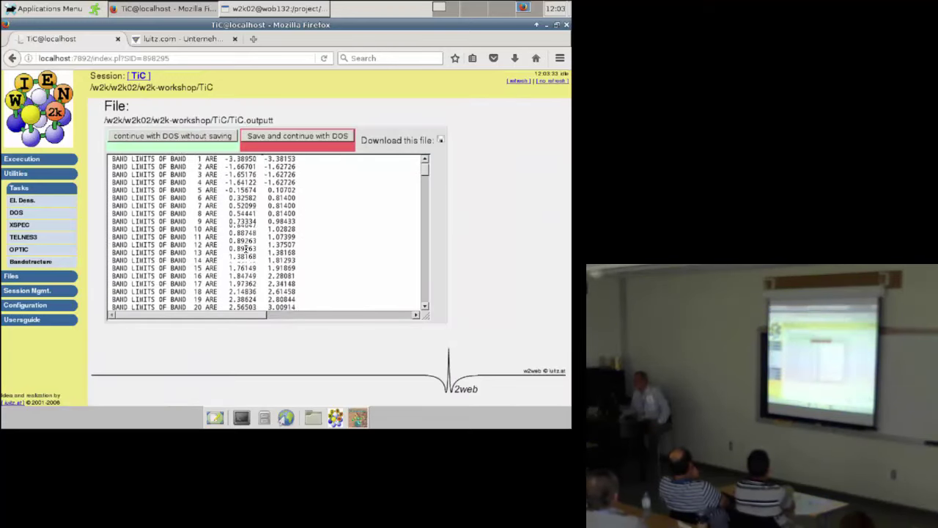
pyautogui.scroll(-4, 246, 249)
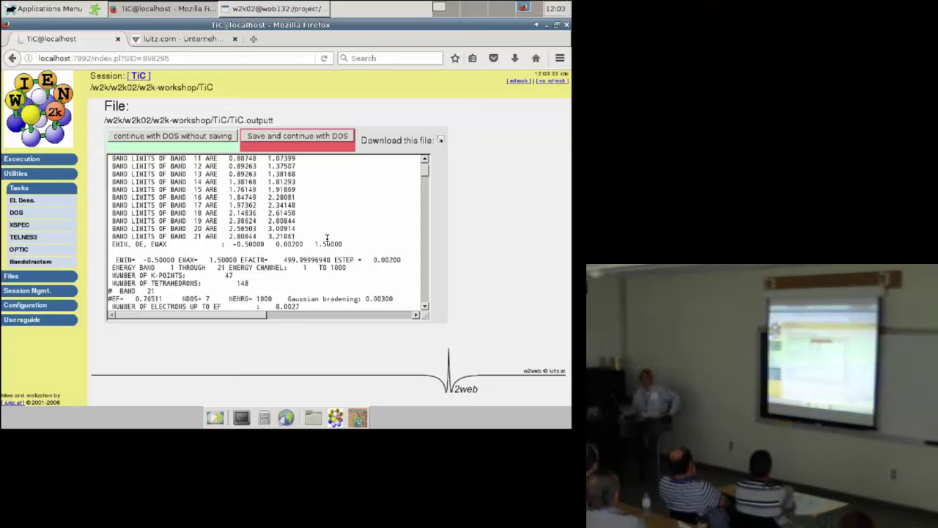
pyautogui.moveTo(229, 236); pyautogui.dragTo(252, 236)
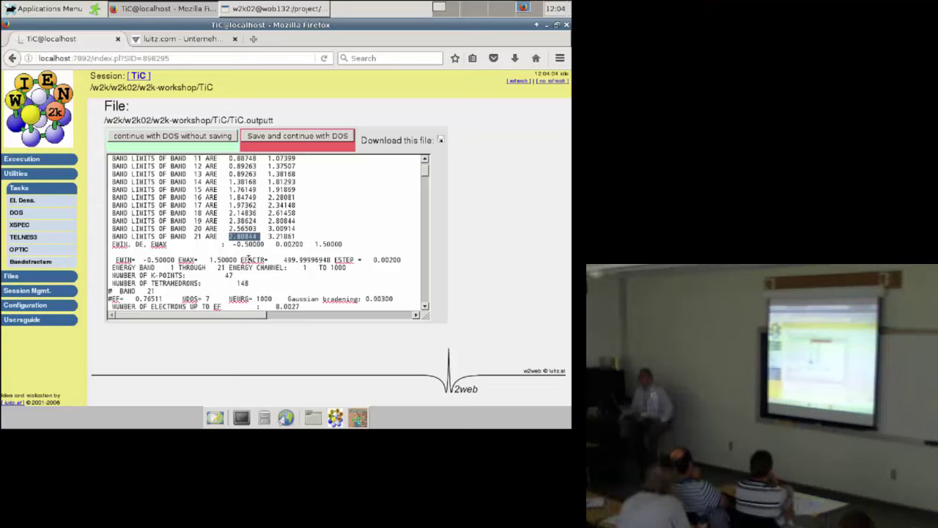
pyautogui.scroll(-2, 251, 261)
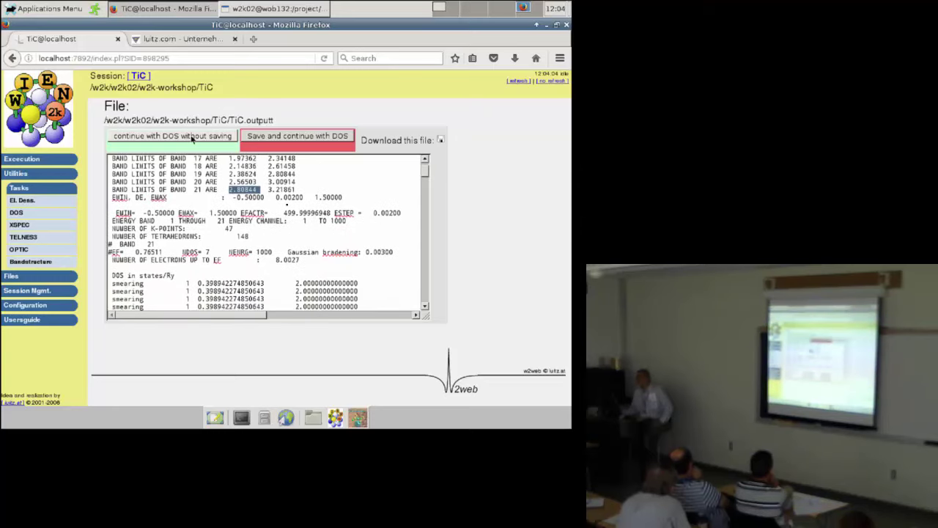
# Step: Leave TiC.outputt without saving and start dosplot again from the density of states tasks
pyautogui.click(192, 137)
pyautogui.scroll(-2, 133, 328)
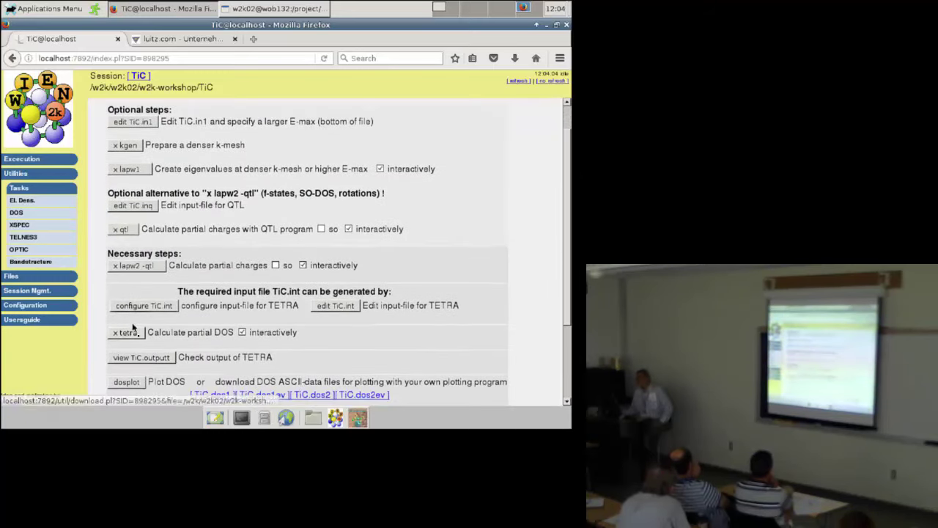
pyautogui.scroll(-3, 143, 337)
pyautogui.click(139, 290)
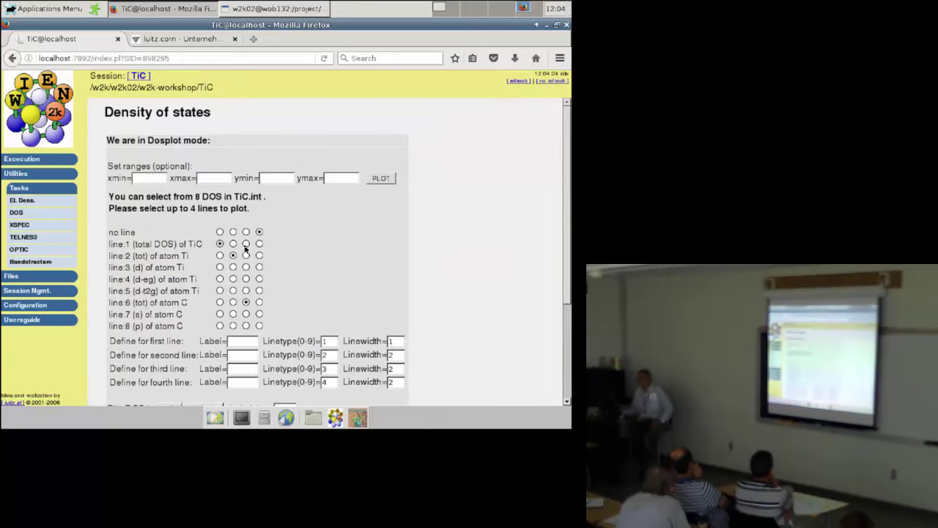
# Step: Plot the partial DOS in eV with Ti d-eg, Ti d-t2g, C s and C p as lines one to four
pyautogui.scroll(-2, 246, 249)
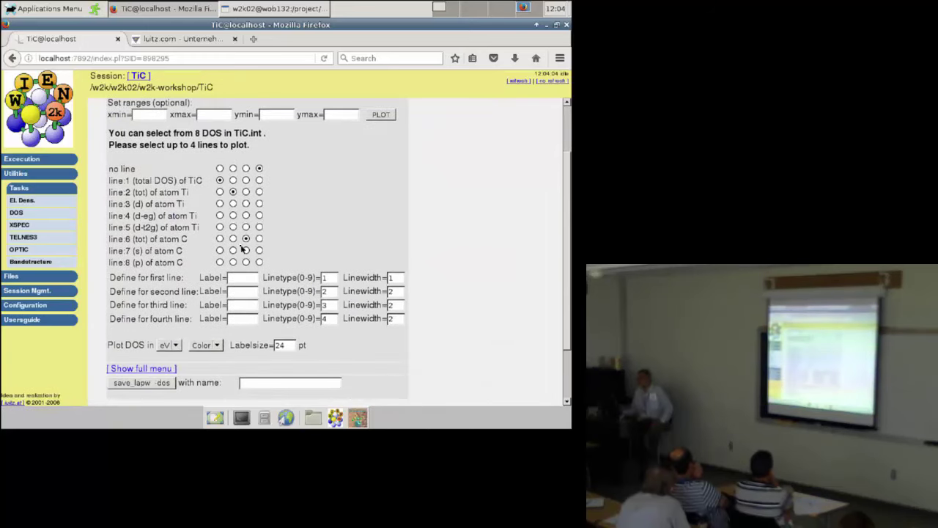
pyautogui.click(220, 214)
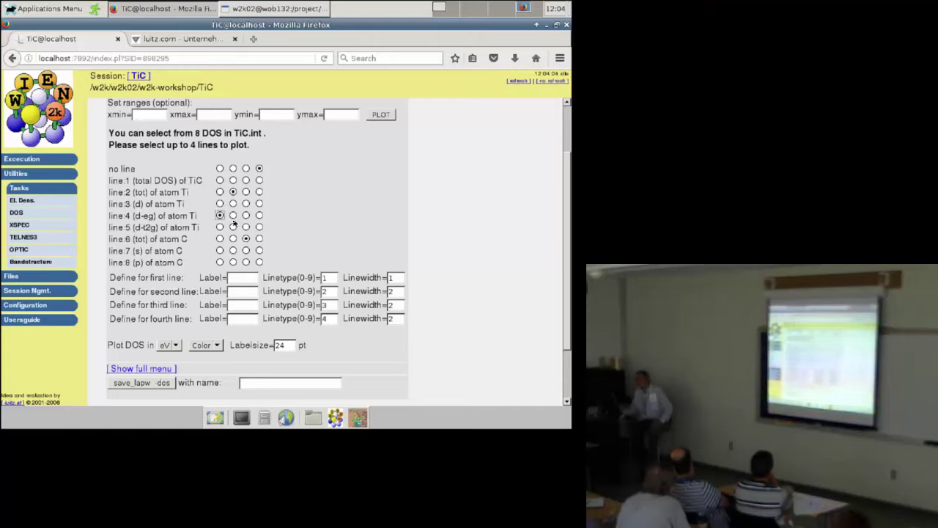
pyautogui.click(233, 228)
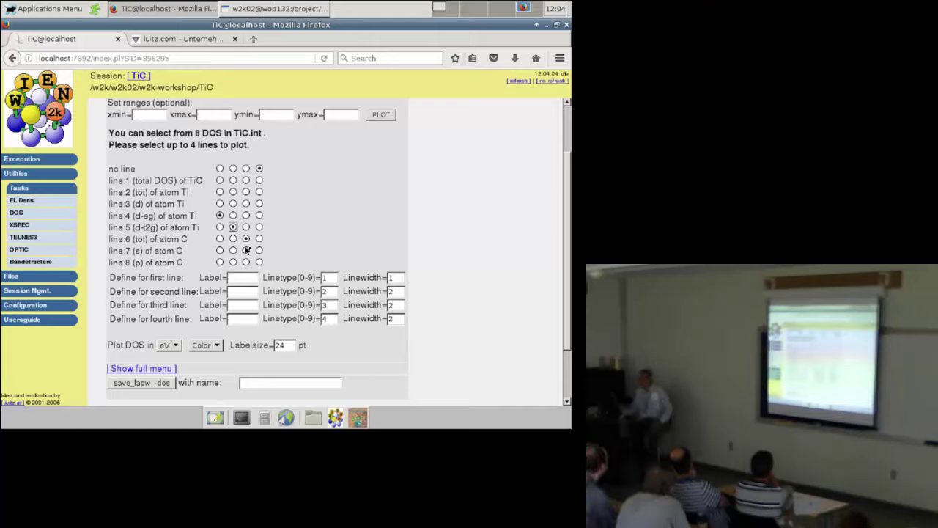
pyautogui.click(259, 262)
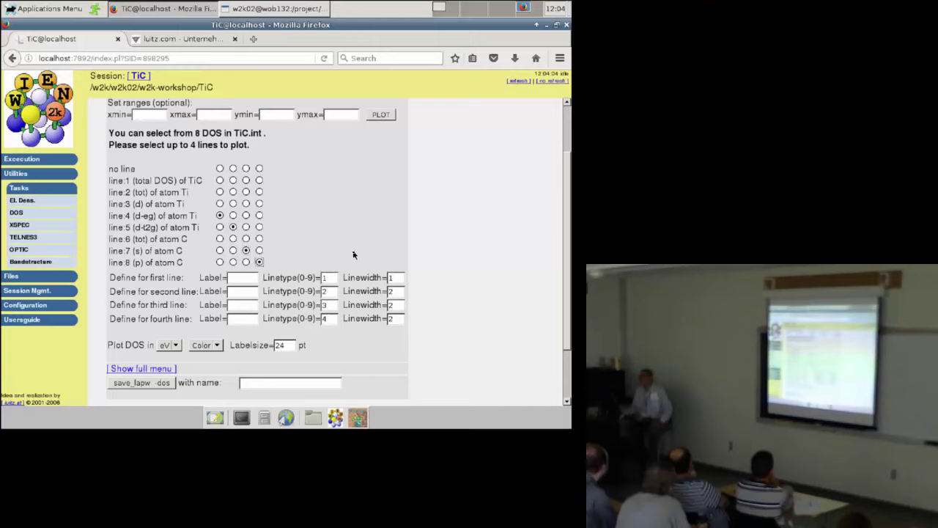
pyautogui.click(377, 116)
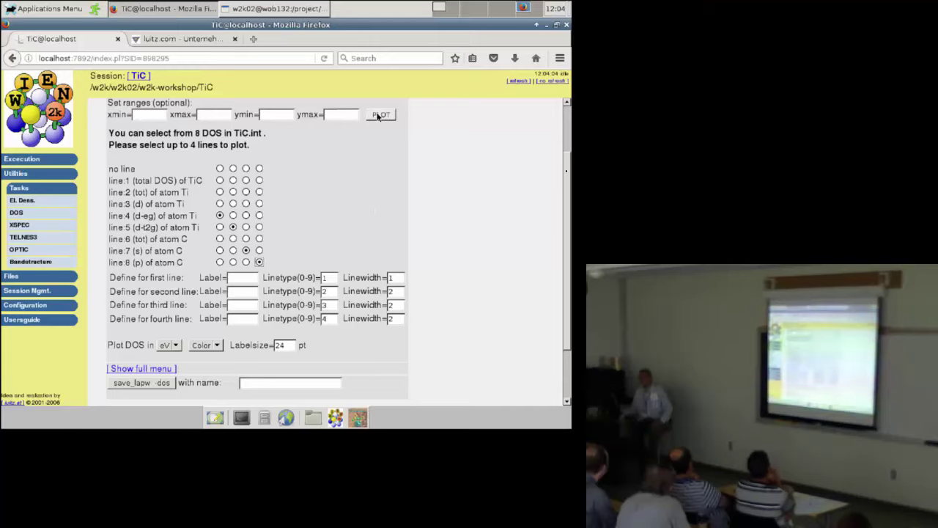
pyautogui.click(377, 115)
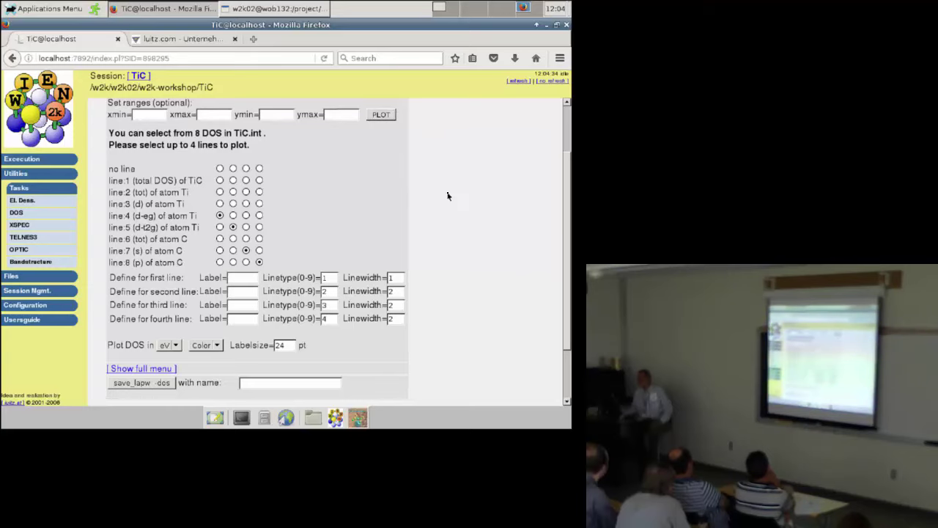
# Step: Examine the Ti d-eg, Ti d-t2g, C s and C p curves of the partial DOS plot and its line settings
pyautogui.scroll(-2, 343, 272)
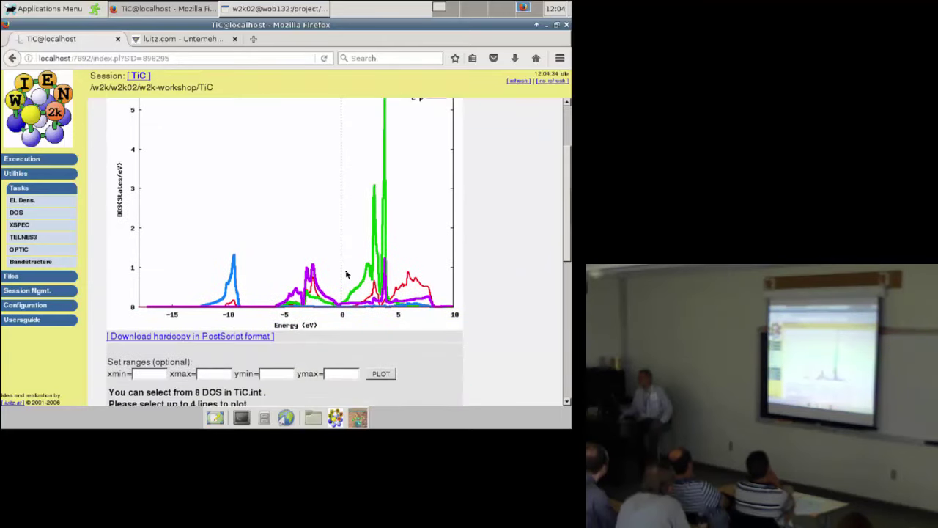
pyautogui.scroll(1, 346, 274)
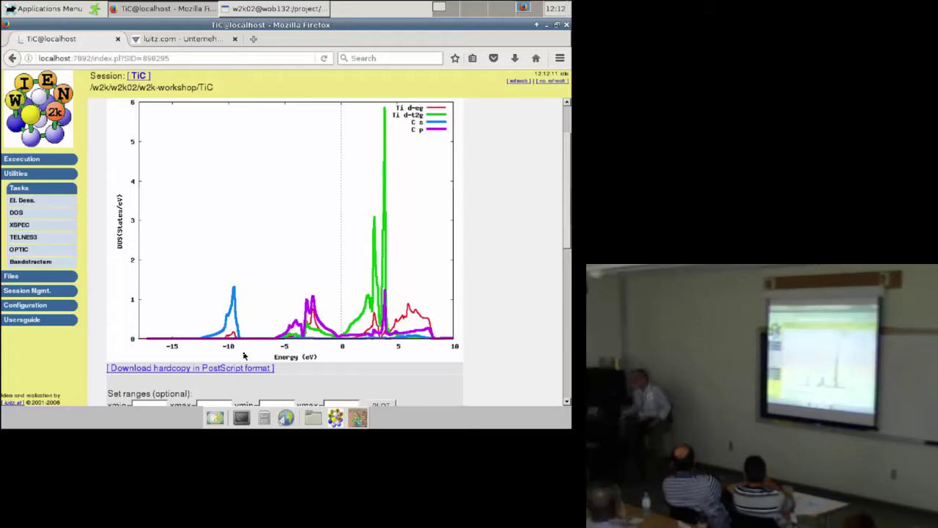
pyautogui.scroll(-1, 253, 251)
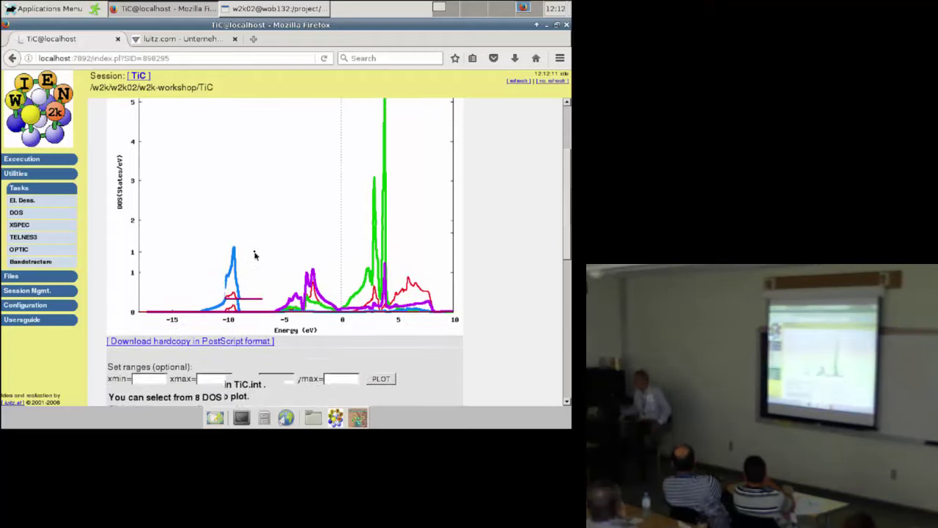
pyautogui.scroll(2, 255, 254)
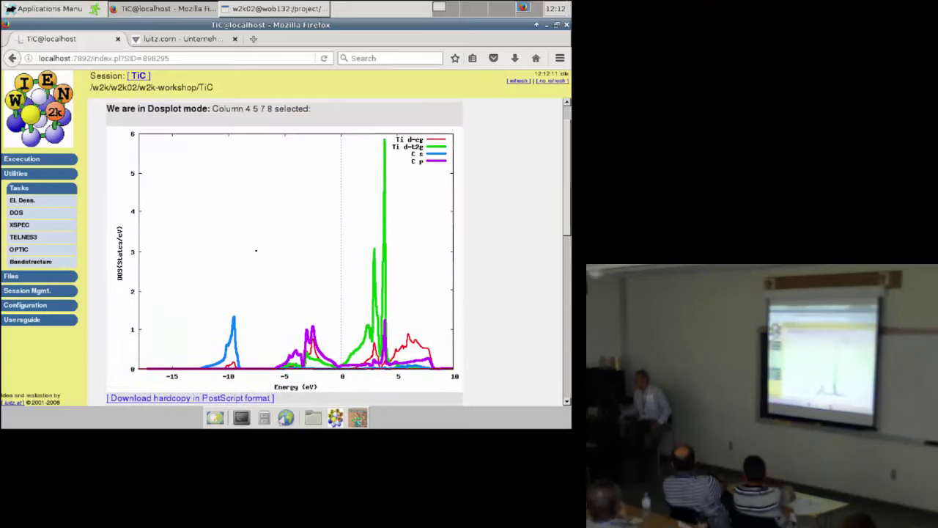
pyautogui.scroll(-1, 255, 256)
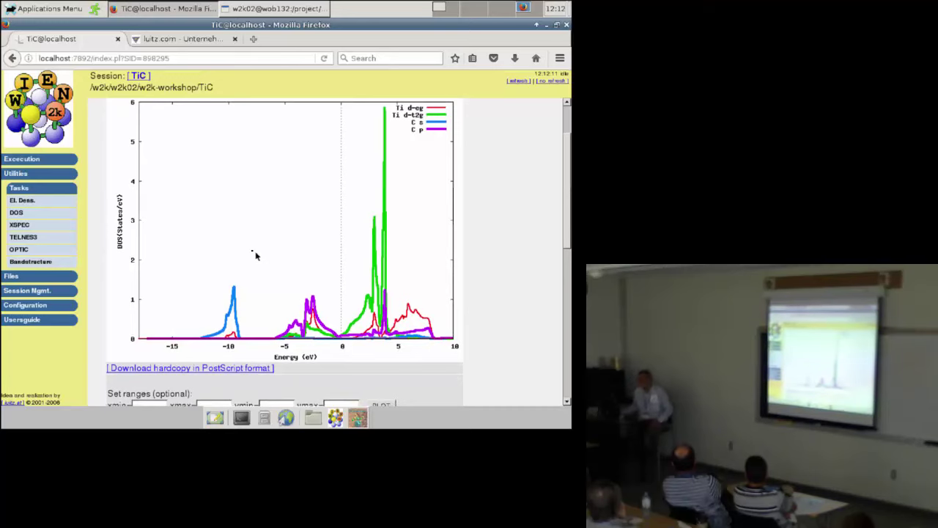
pyautogui.scroll(-4, 253, 256)
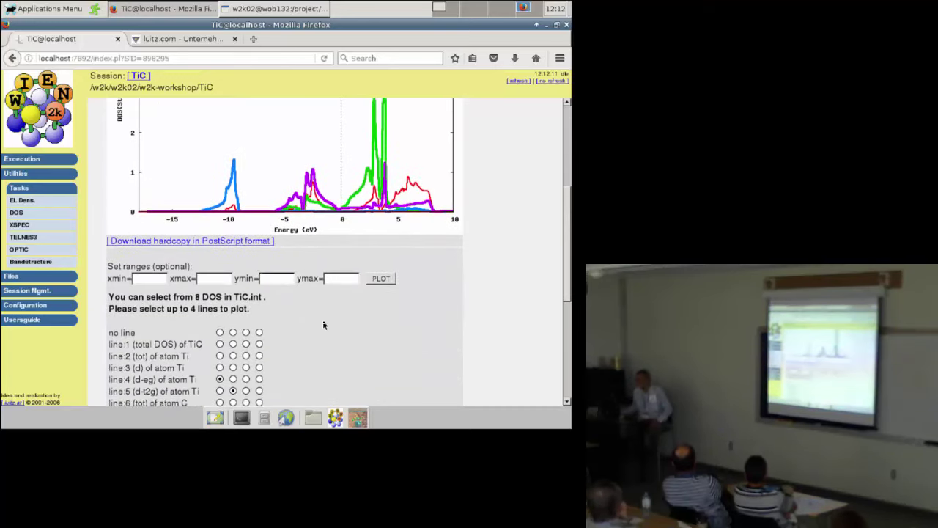
pyautogui.scroll(-5, 324, 325)
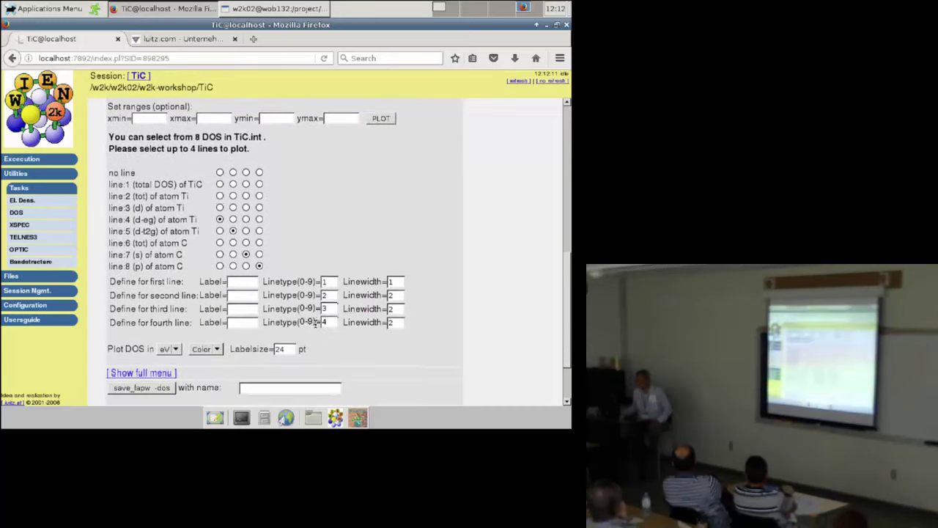
pyautogui.scroll(-2, 315, 323)
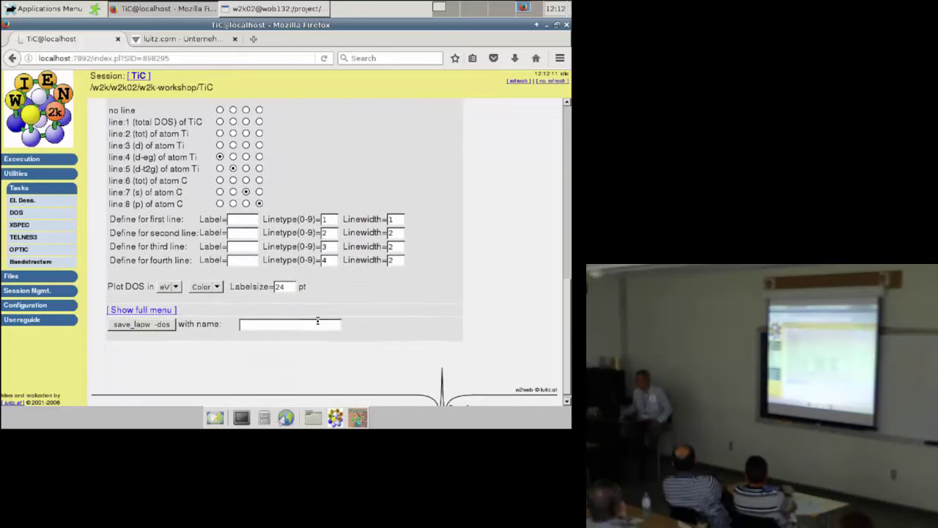
# Step: Open the electron density plots task for TiC and review its lapw2 energy range, difference density and lapw5 options
pyautogui.click(29, 204)
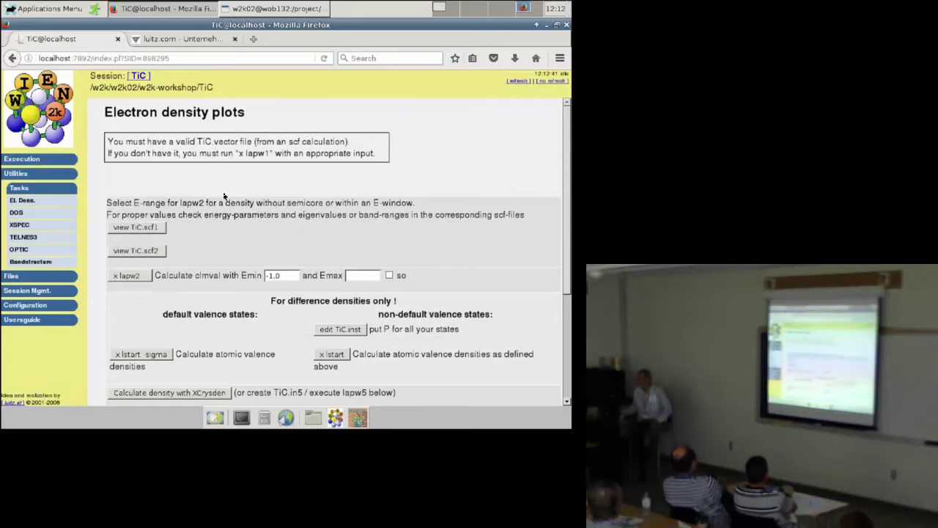
pyautogui.scroll(-1, 216, 199)
pyautogui.scroll(-1, 216, 199)
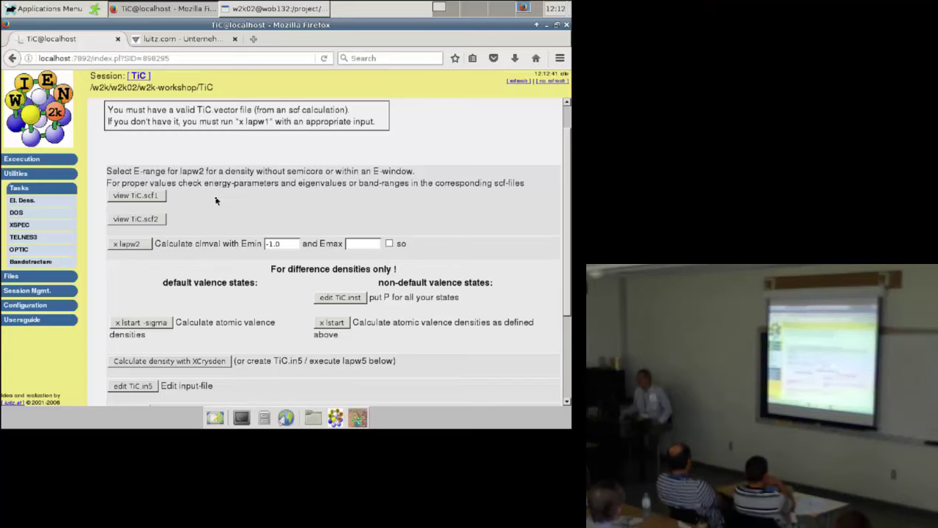
pyautogui.scroll(-1, 215, 200)
pyautogui.scroll(2, 215, 198)
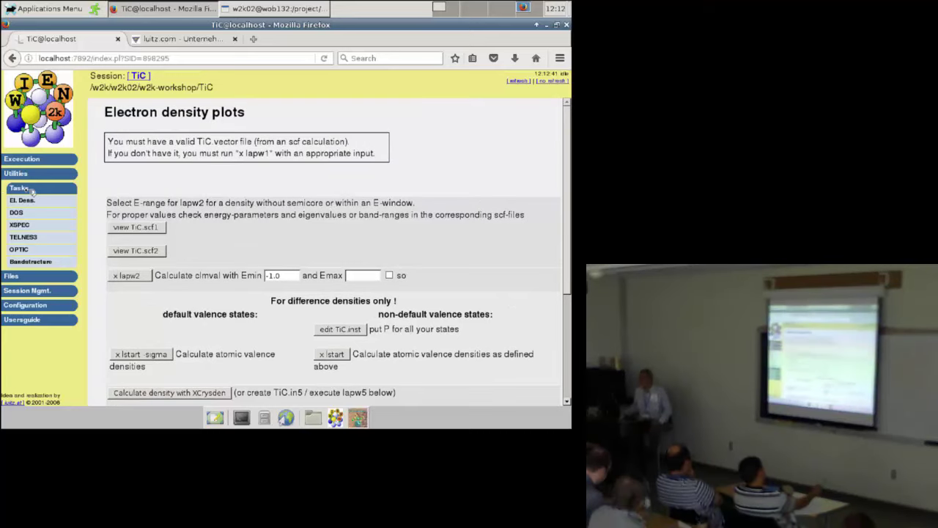
pyautogui.scroll(-2, 242, 154)
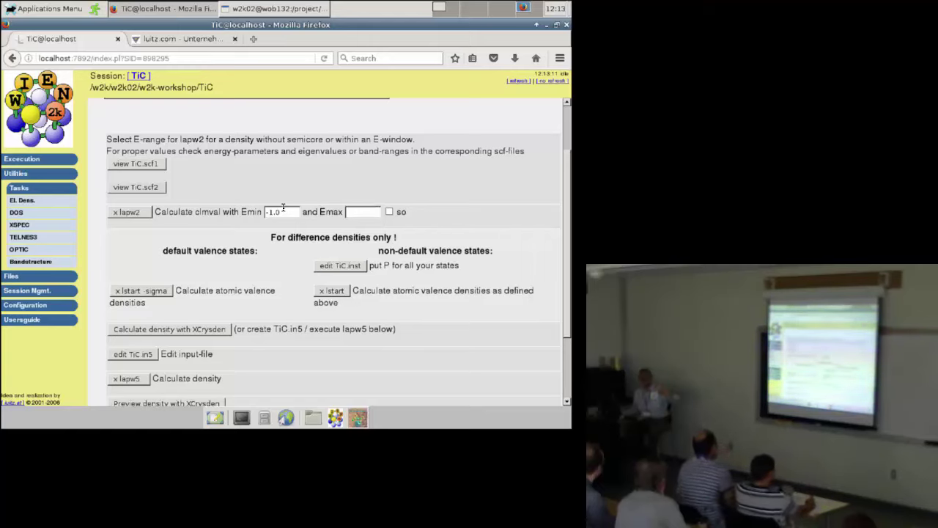
# Step: Calculate clmval with lapw2 from Emin -1.0 and start the TiC density calculation with XCrySDen
pyautogui.click(128, 213)
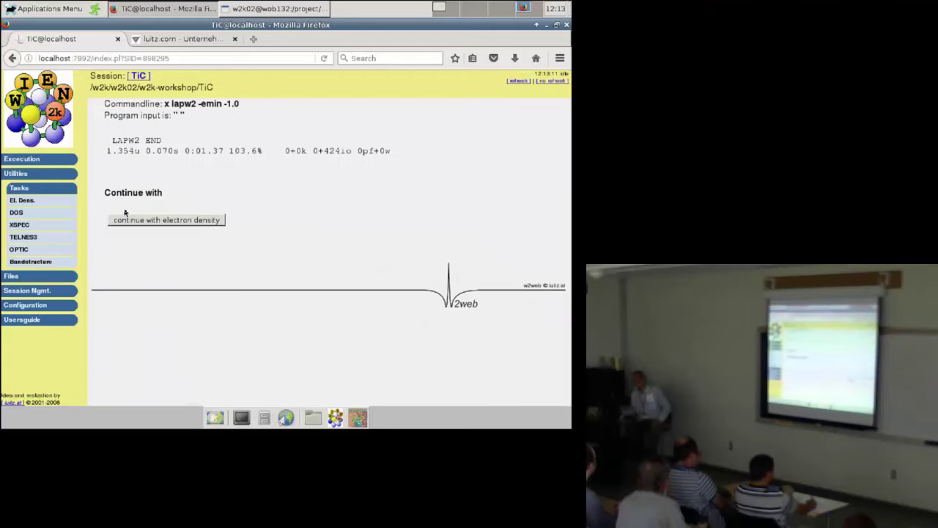
pyautogui.click(154, 219)
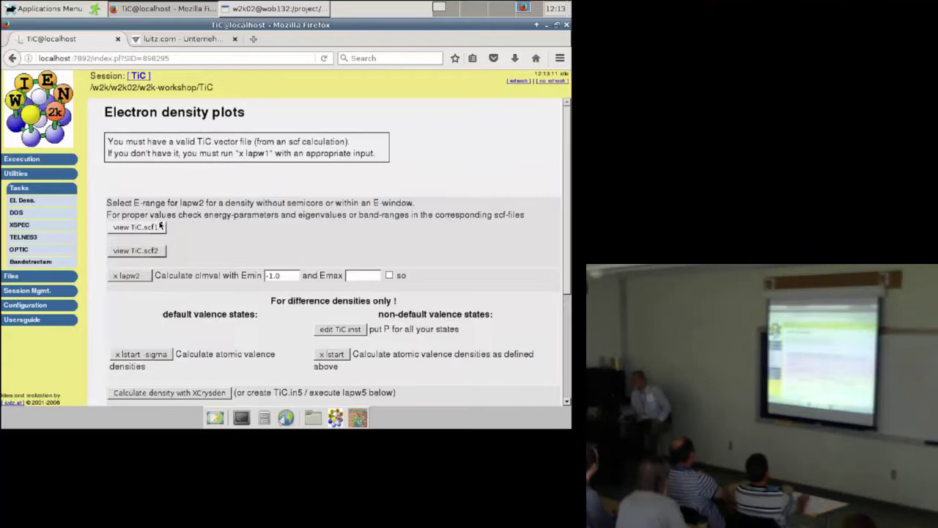
pyautogui.scroll(-4, 207, 243)
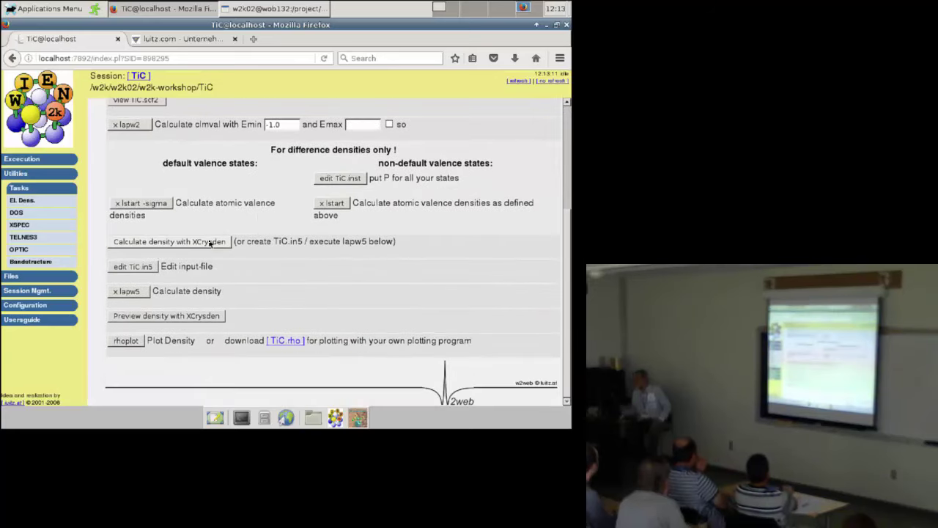
pyautogui.click(161, 244)
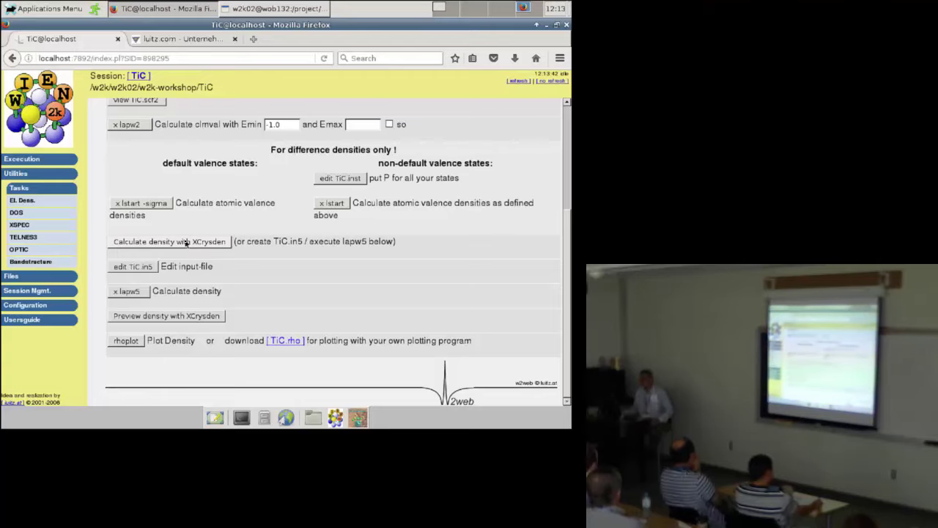
pyautogui.click(186, 242)
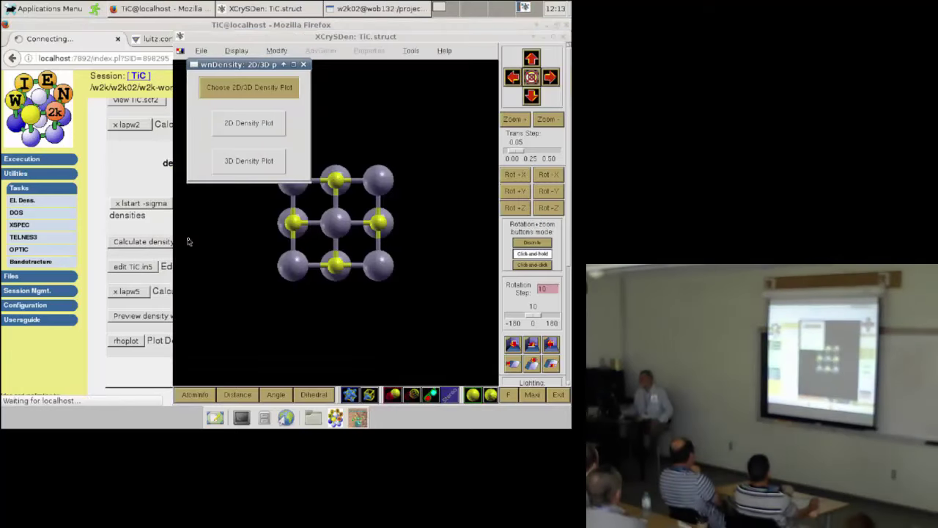
# Step: Choose a 2D density plot and set the grid resolution to 100 points along one grid segment
pyautogui.click(233, 123)
pyautogui.moveTo(297, 65); pyautogui.dragTo(74, 57)
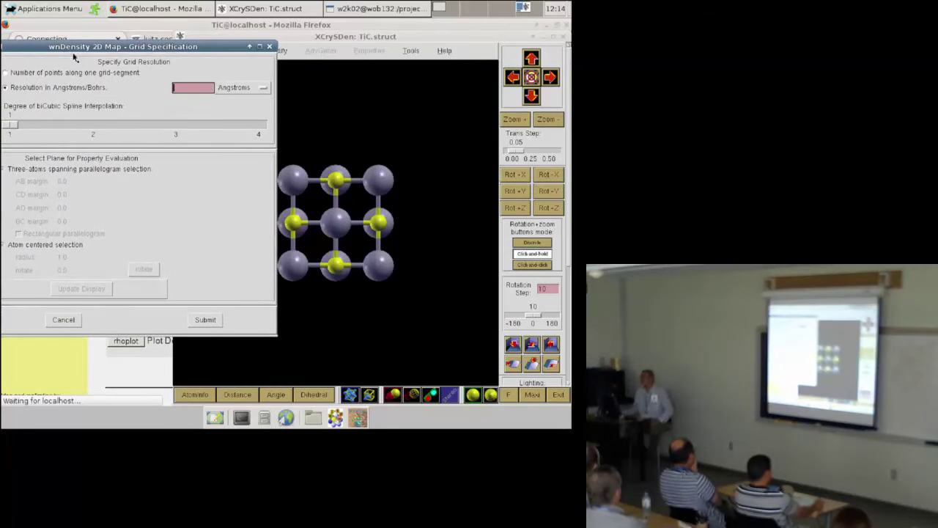
pyautogui.click(135, 74)
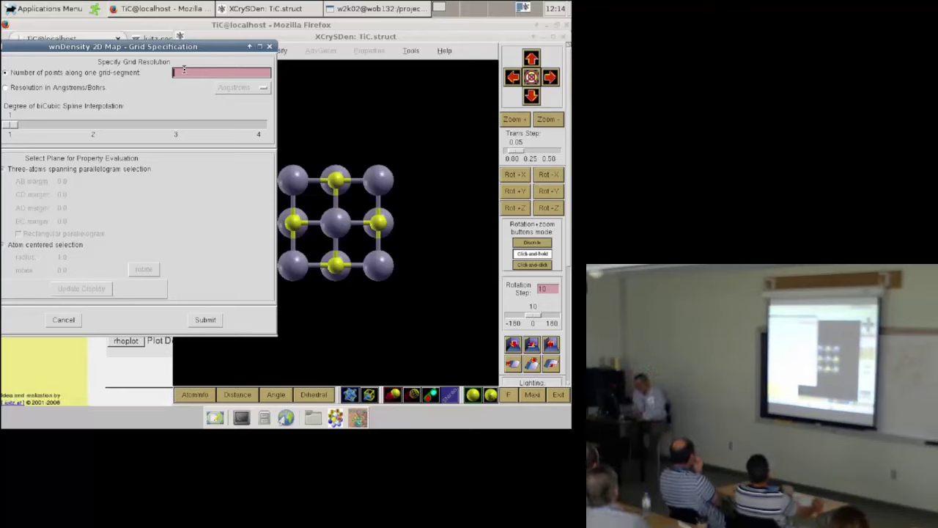
pyautogui.write('100')
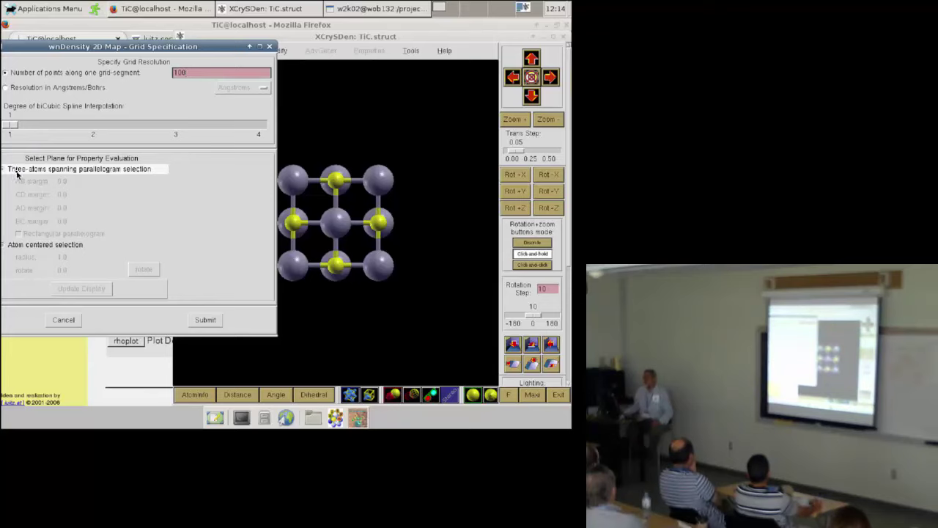
# Step: Define the evaluation plane through three neighbouring front-face atoms, C, corner Ti and C, as a rectangular parallelogram
pyautogui.click(11, 170)
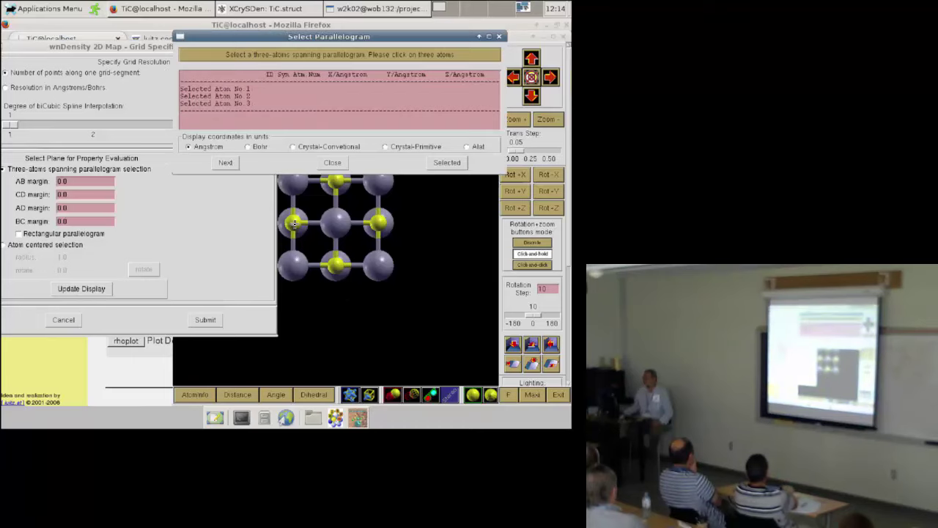
pyautogui.click(294, 224)
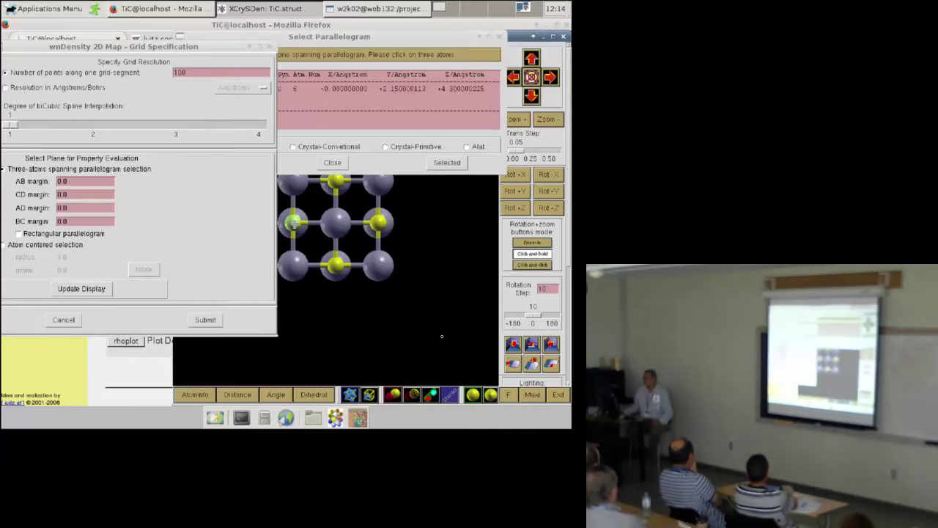
pyautogui.click(291, 265)
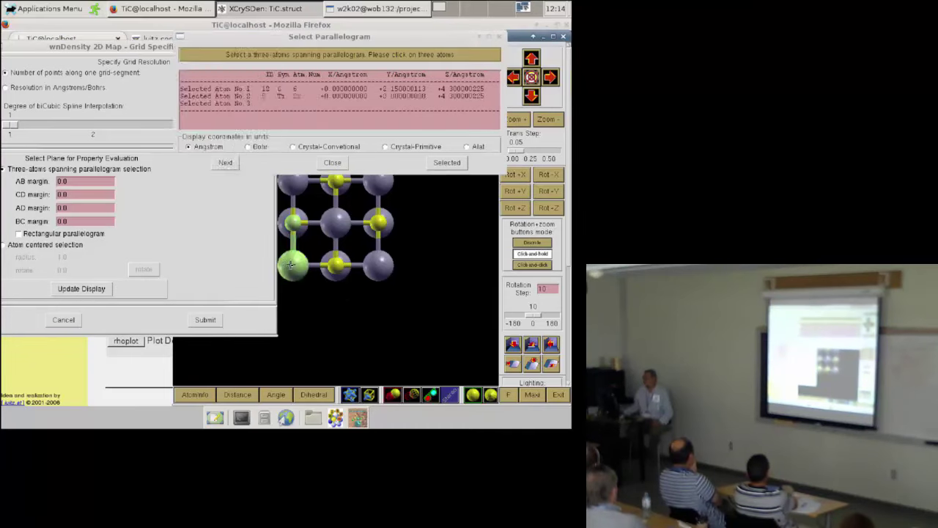
pyautogui.click(335, 265)
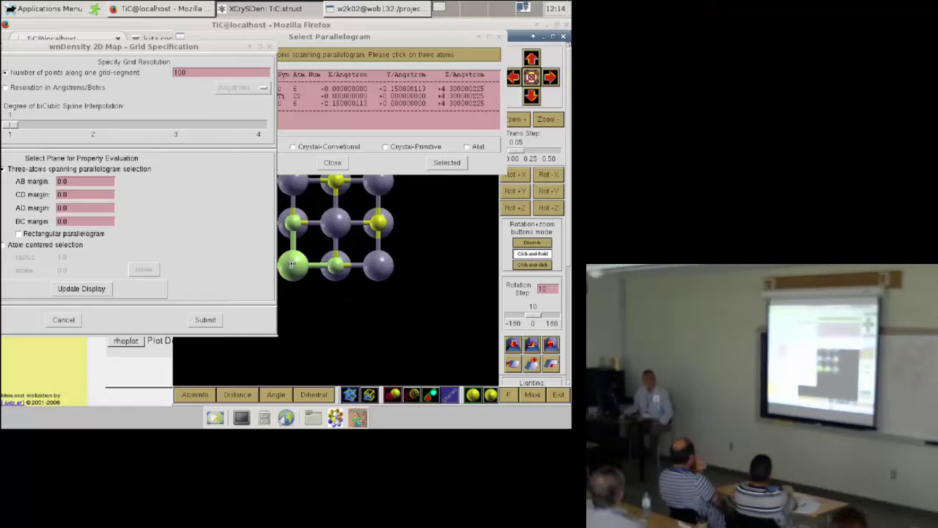
pyautogui.click(447, 162)
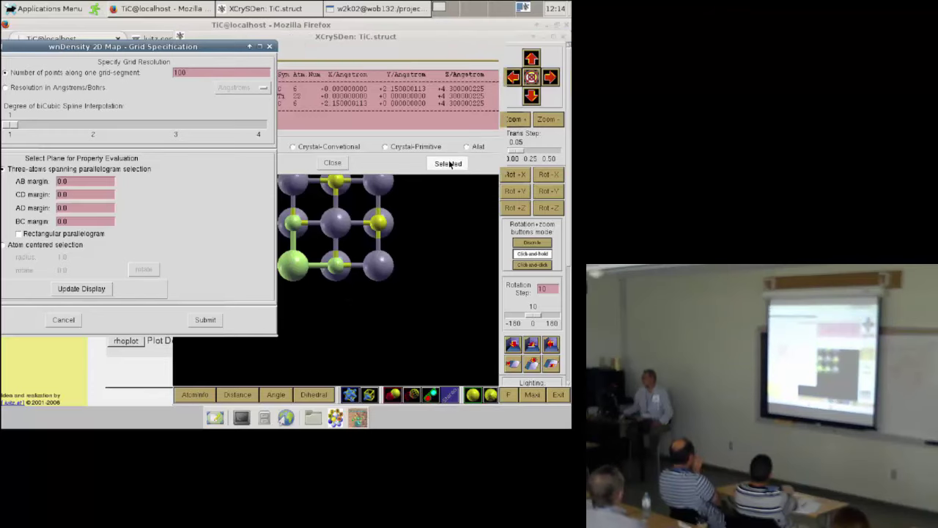
pyautogui.click(43, 234)
pyautogui.click(479, 268)
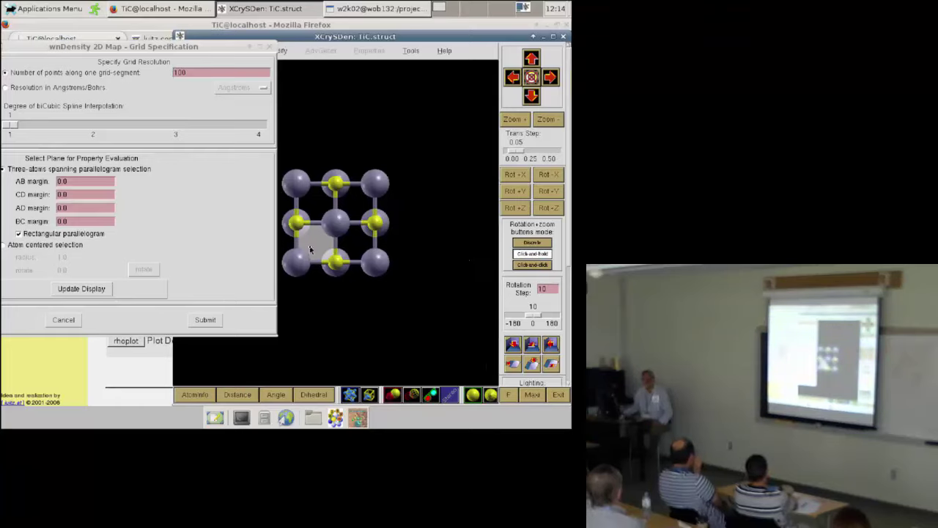
# Step: Set the plane's AB margin to 0.5 and update its display on the TiC structure
pyautogui.moveTo(343, 289); pyautogui.dragTo(370, 312)
pyautogui.moveTo(371, 314); pyautogui.dragTo(404, 315)
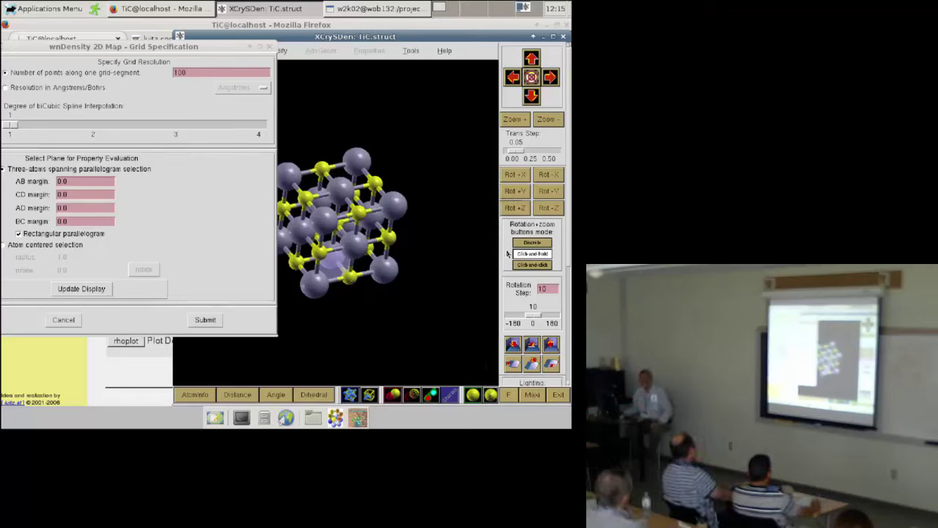
pyautogui.moveTo(450, 307); pyautogui.dragTo(436, 289)
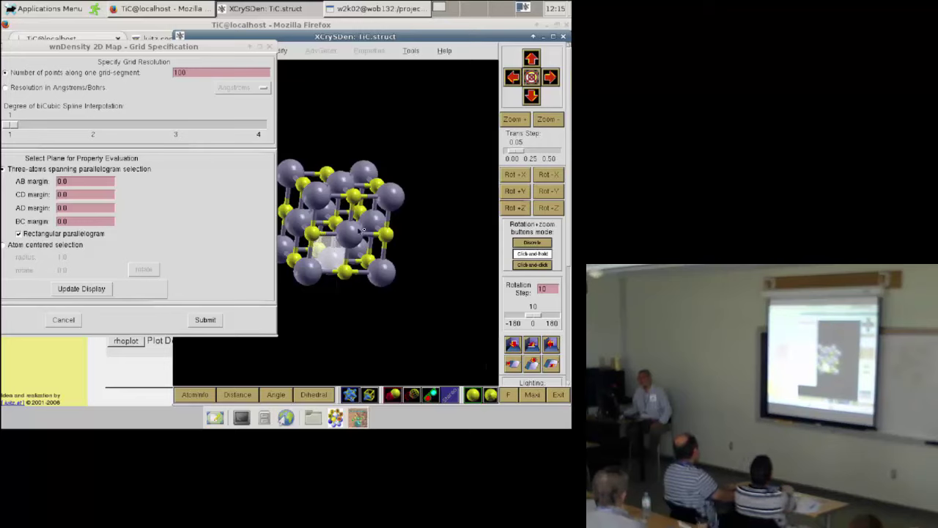
pyautogui.click(95, 179)
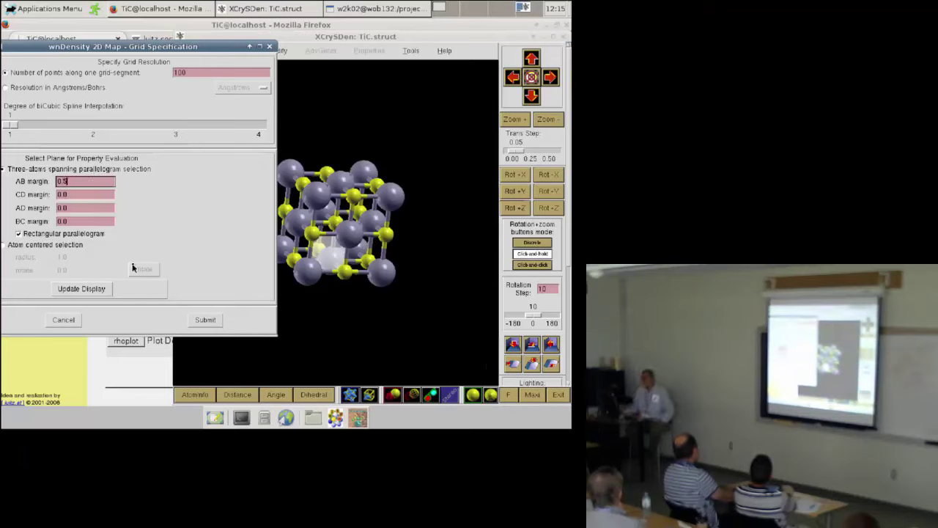
pyautogui.click(91, 289)
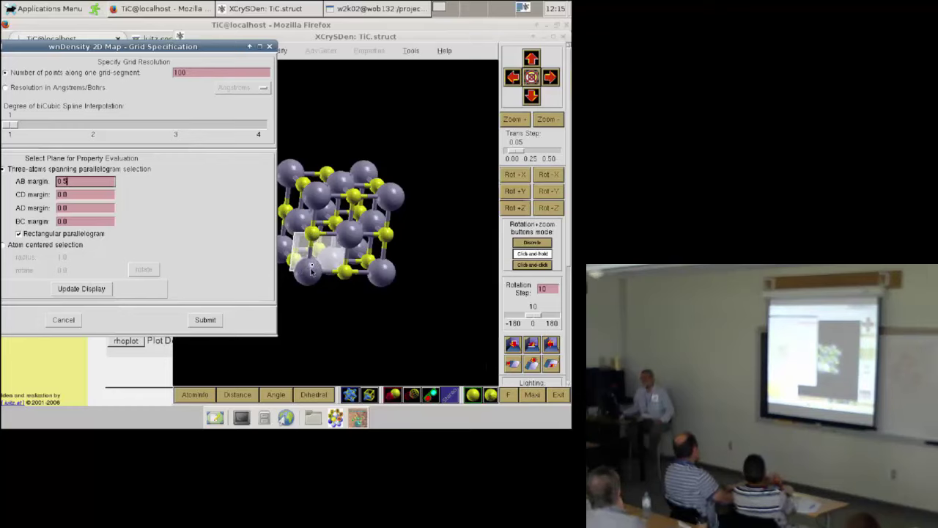
# Step: Set the CD, AD and BC margins to 0.5, update the plane on the structure and submit the grid specification
pyautogui.click(69, 195)
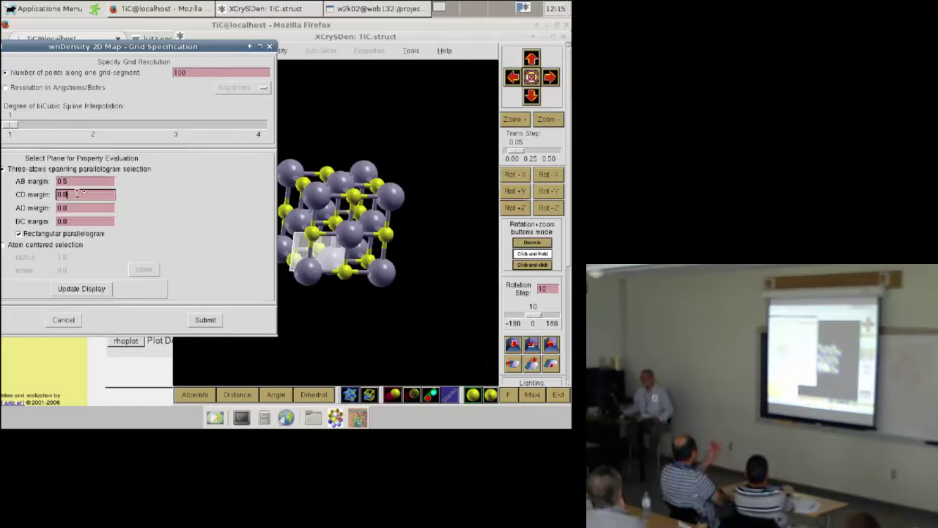
pyautogui.press('BackSpace')
pyautogui.write('5')
pyautogui.press('Tab')
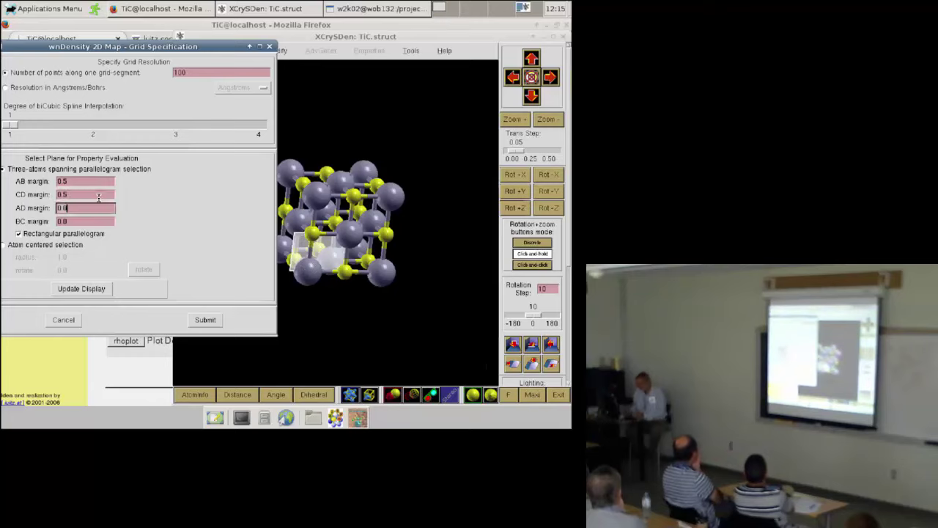
pyautogui.write('5')
pyautogui.press('Tab')
pyautogui.write('5')
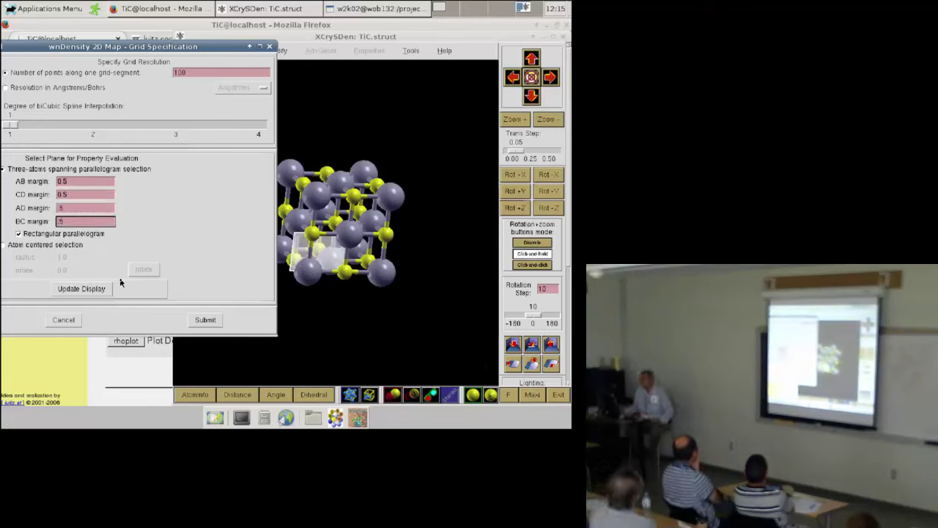
pyautogui.click(99, 291)
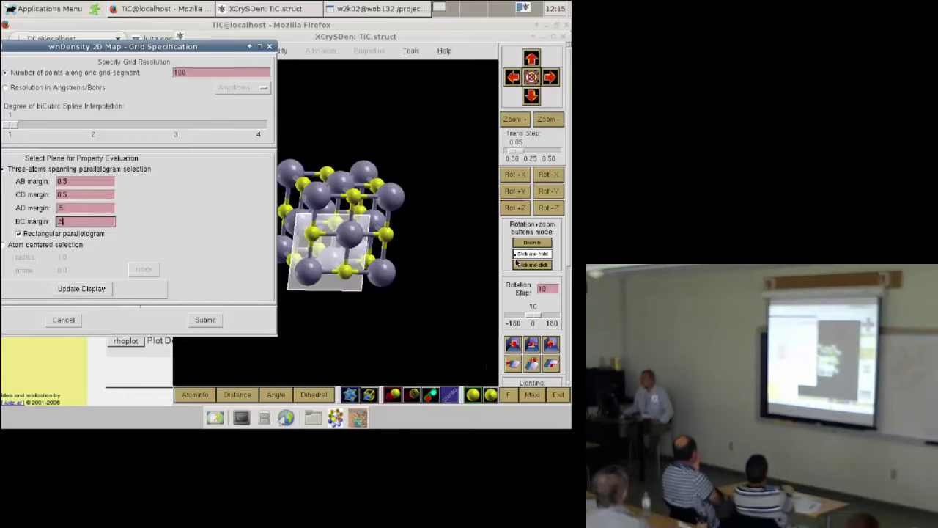
pyautogui.moveTo(449, 225)
pyautogui.mouseDown()
pyautogui.moveTo(446, 239)
pyautogui.moveTo(440, 232)
pyautogui.mouseUp()
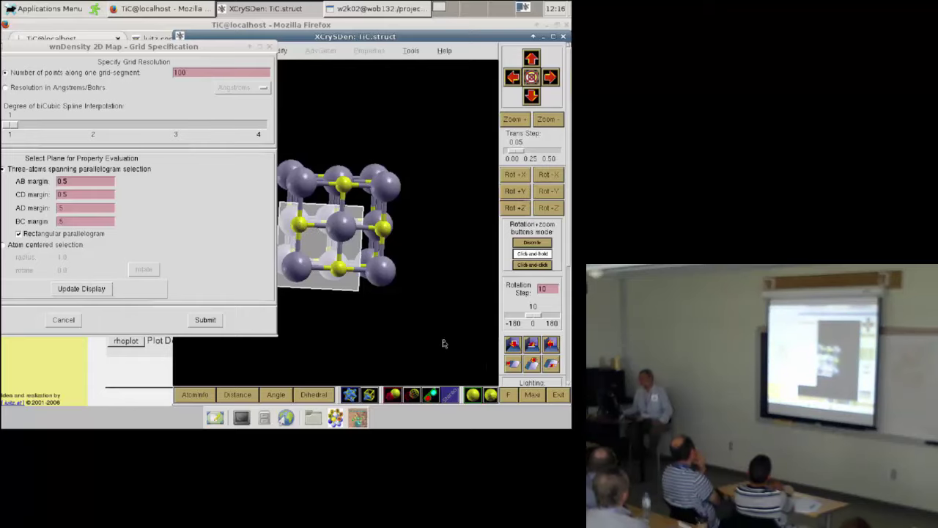
pyautogui.click(205, 320)
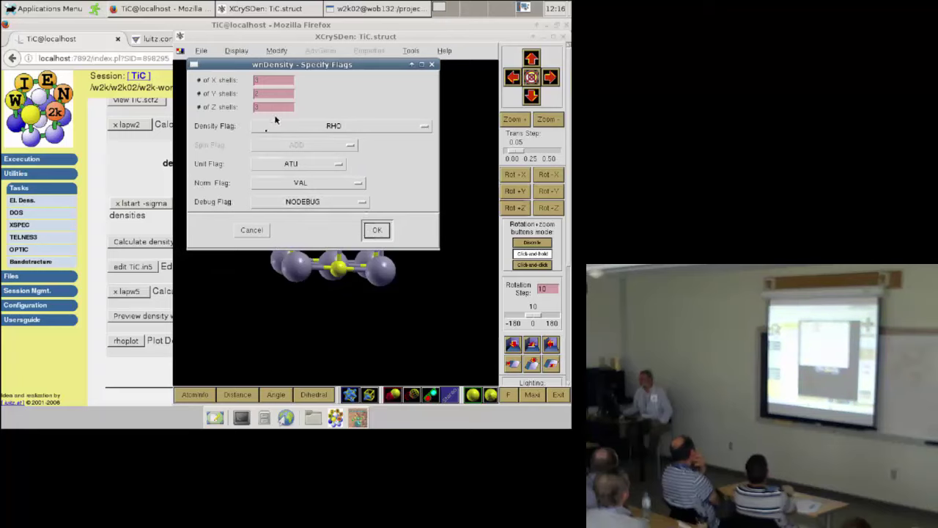
# Step: Accept the density flags RHO, ATU, VAL and NODEBUG, and confirm the TiC.in5 file to calculate the density
pyautogui.click(343, 127)
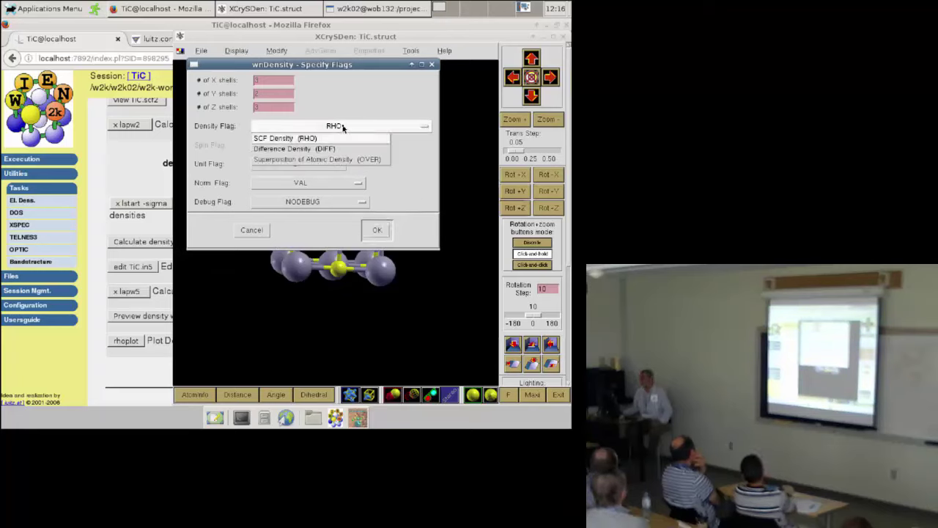
pyautogui.click(455, 108)
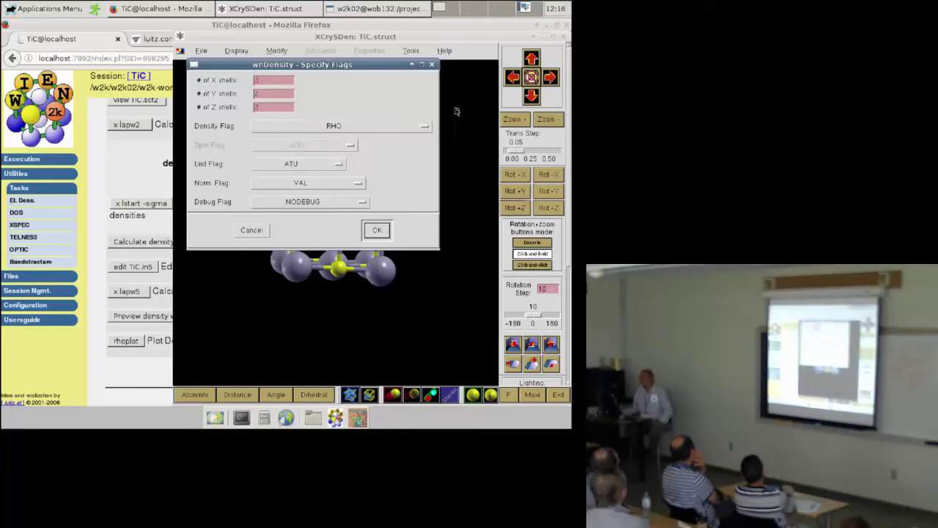
pyautogui.click(376, 231)
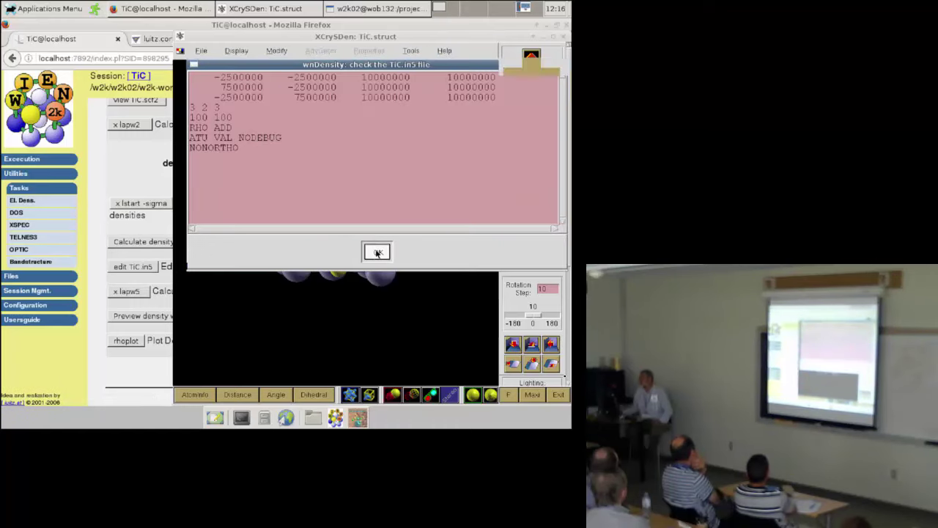
pyautogui.click(377, 253)
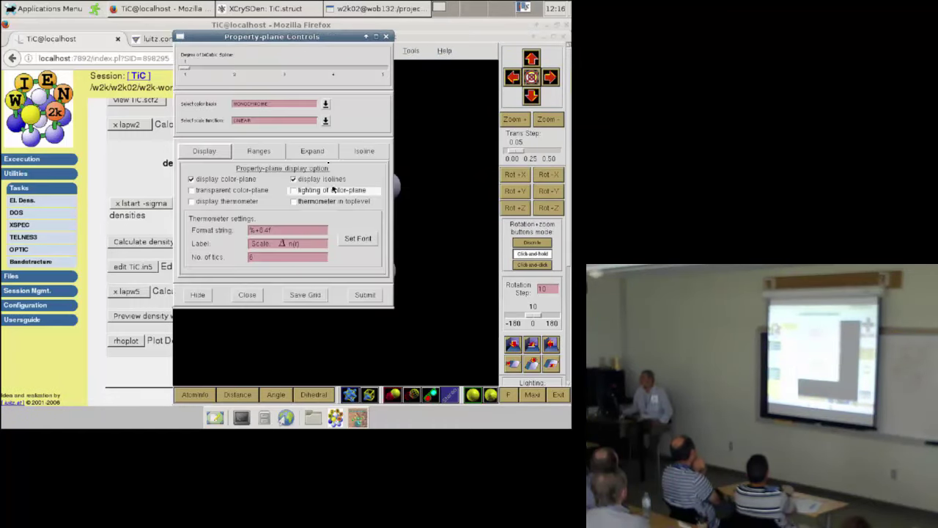
# Step: Display the density plane on the TiC structure with the RAINBOW color basis and linear scale
pyautogui.moveTo(297, 40); pyautogui.dragTo(138, 51)
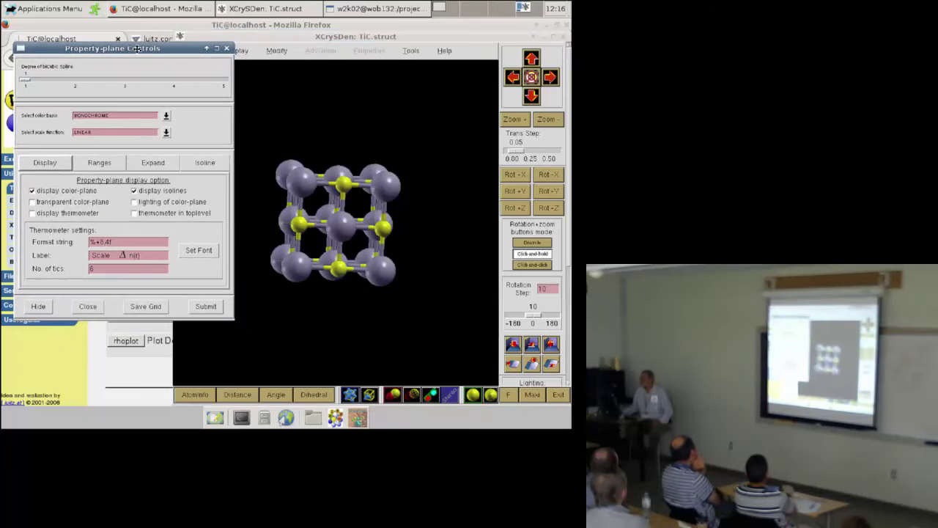
pyautogui.click(166, 116)
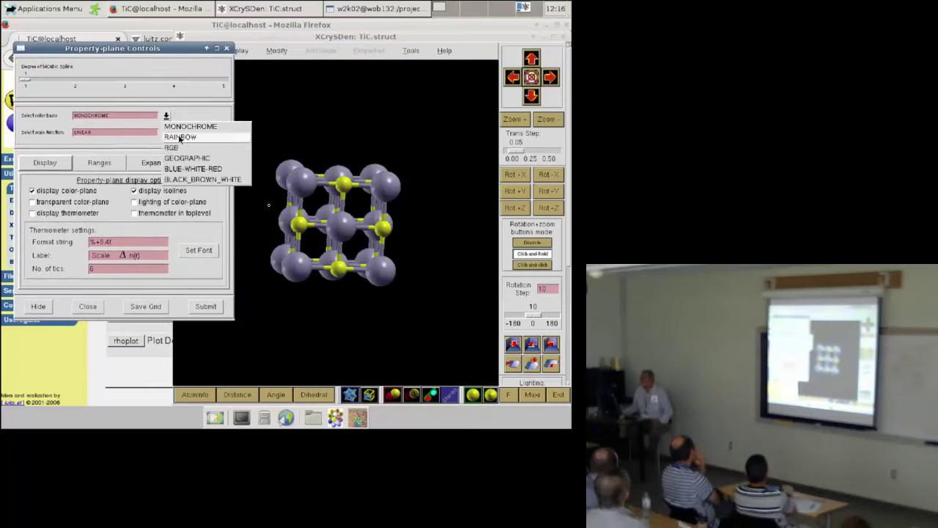
pyautogui.click(179, 137)
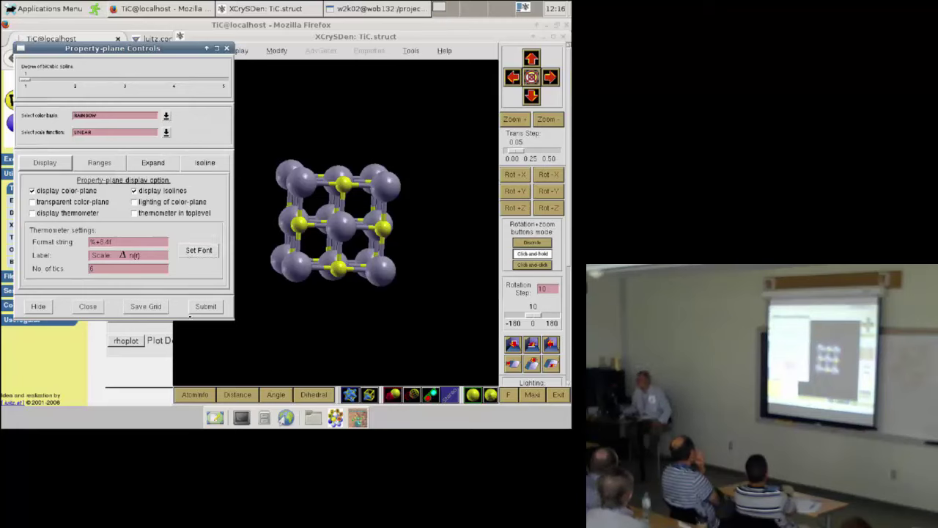
pyautogui.click(196, 307)
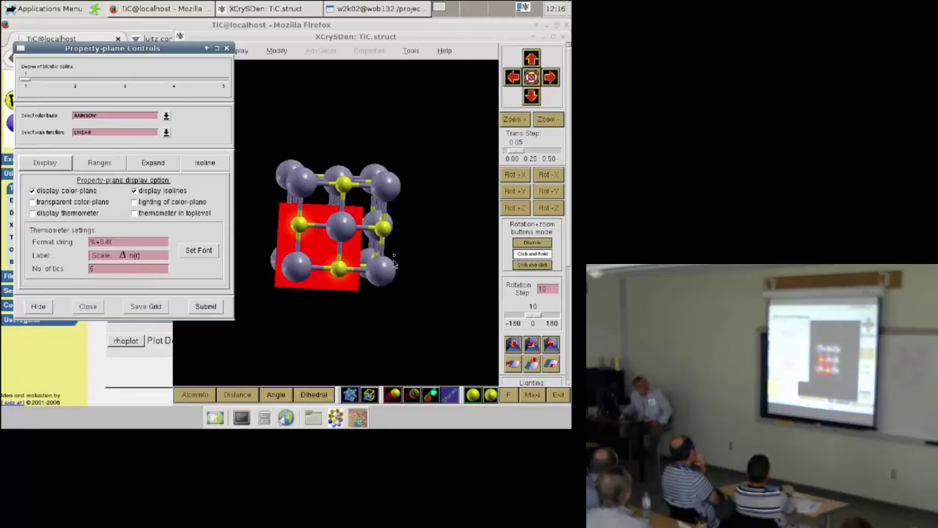
pyautogui.scroll(5, 350, 273)
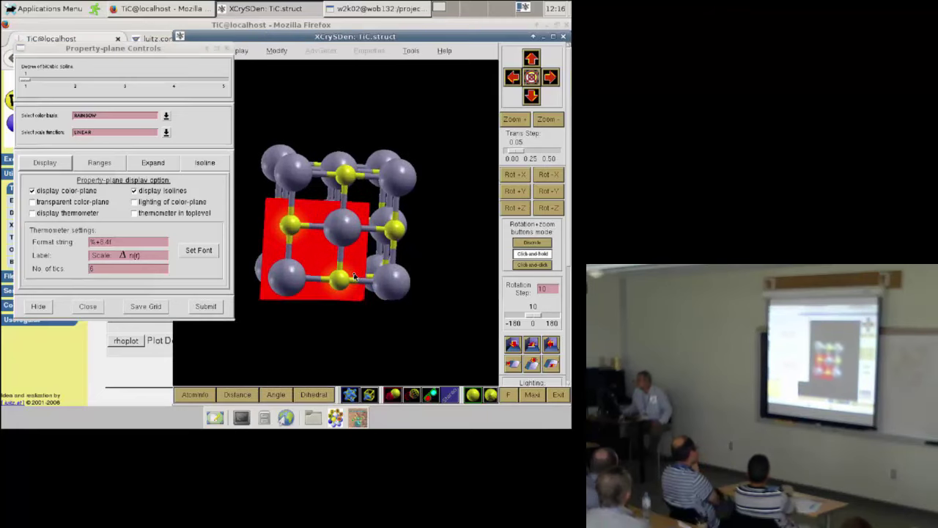
pyautogui.scroll(2, 363, 279)
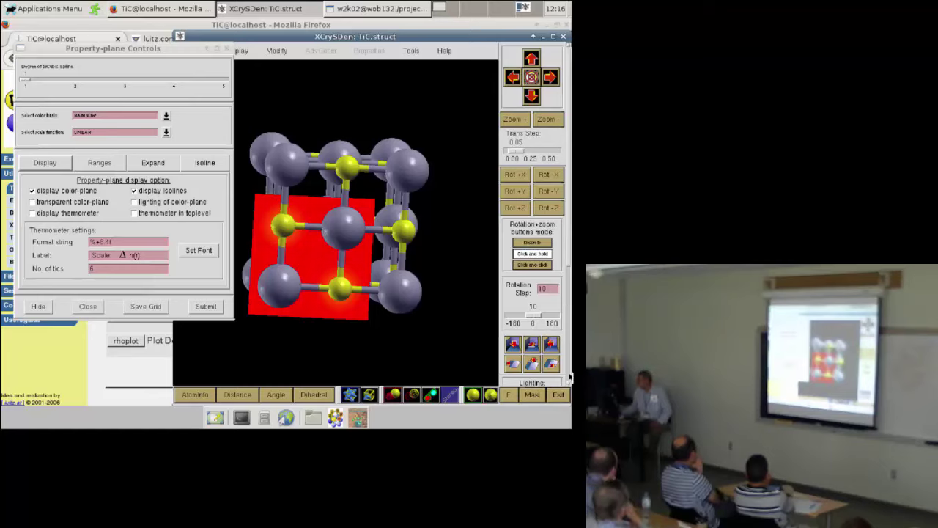
pyautogui.scroll(-5, 569, 370)
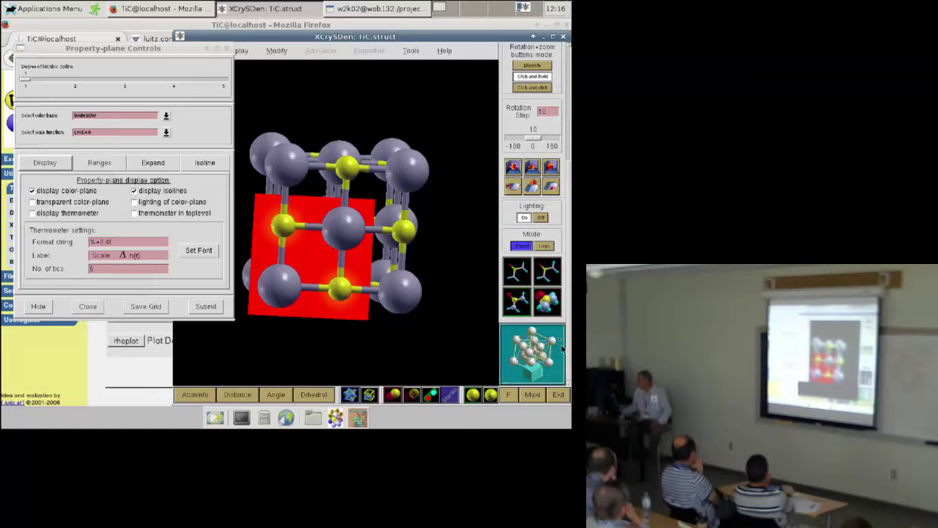
# Step: Display the TiC structure as small balls and sticks, and change the ball/stick ratio to hide the bonds
pyautogui.click(545, 272)
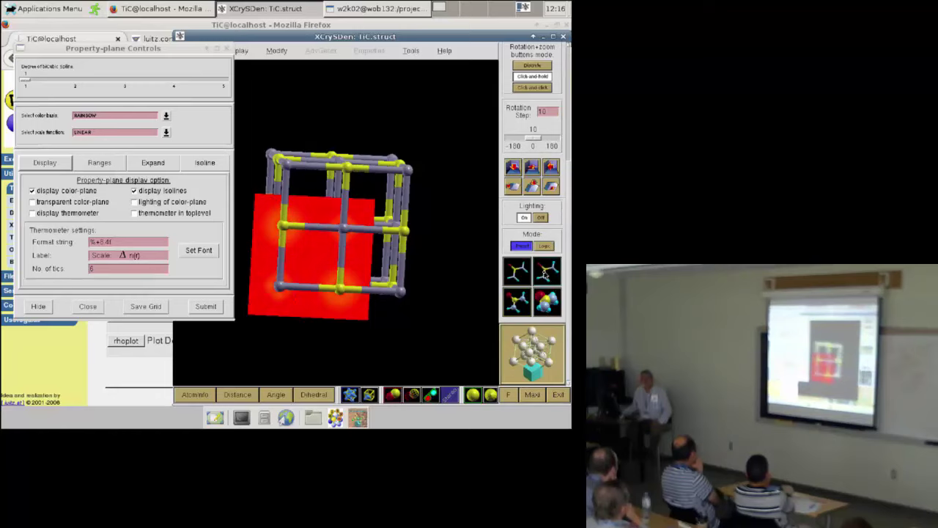
pyautogui.click(517, 273)
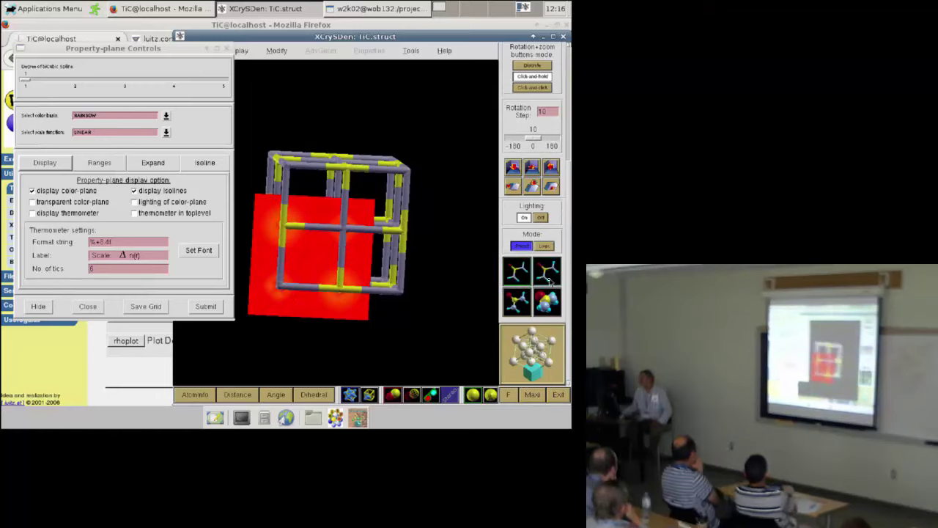
pyautogui.click(545, 279)
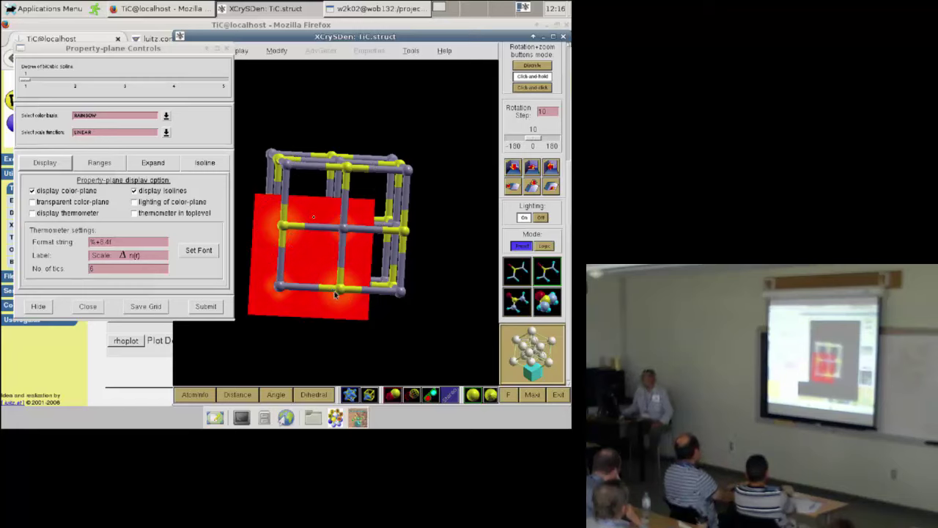
pyautogui.click(278, 51)
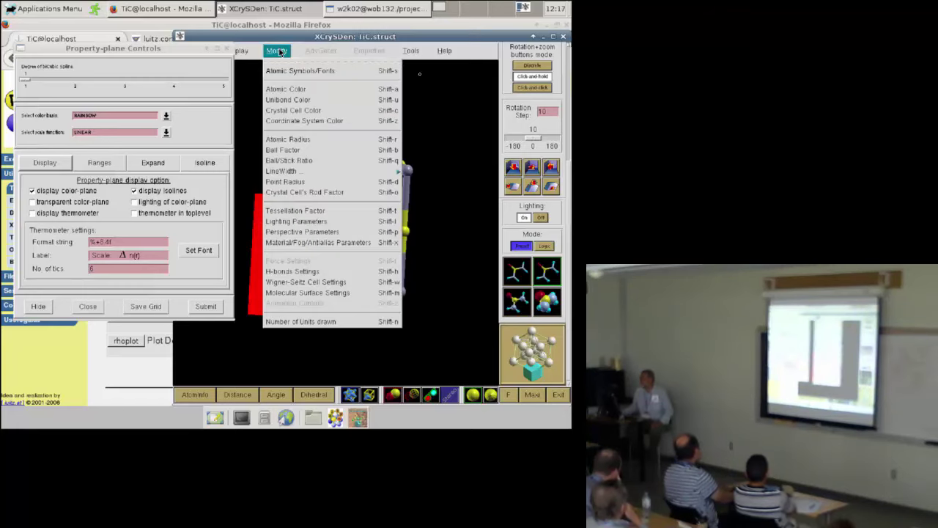
pyautogui.click(308, 160)
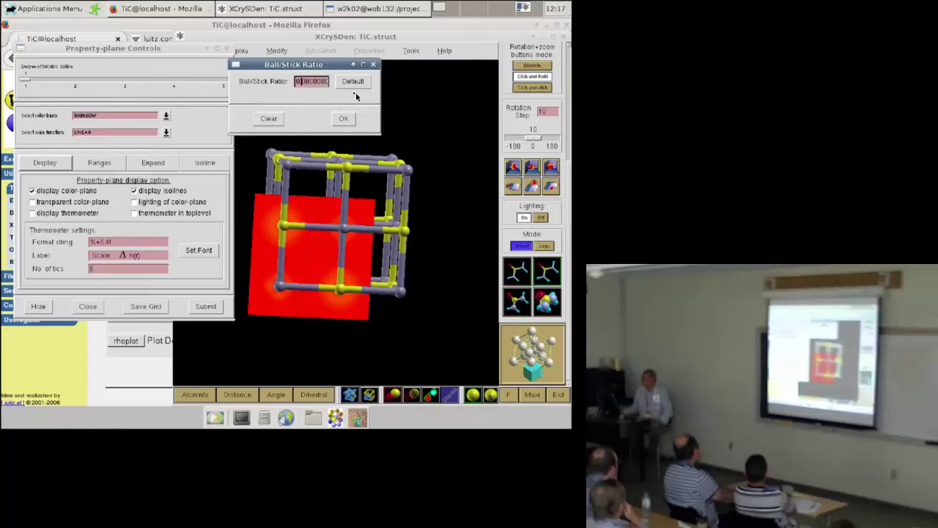
pyautogui.click(344, 119)
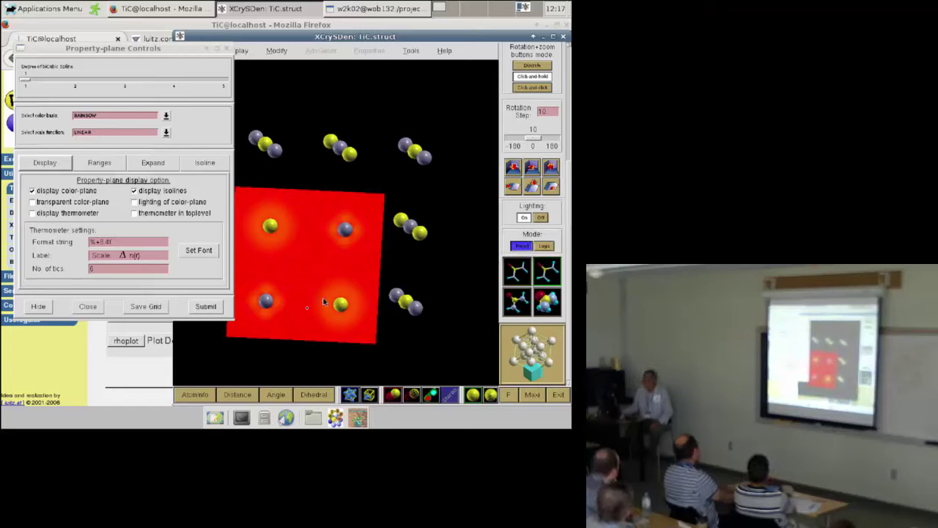
# Step: Enable the thermometer for the density plane, submit it, and move the property-plane window clear of the color scale
pyautogui.click(51, 212)
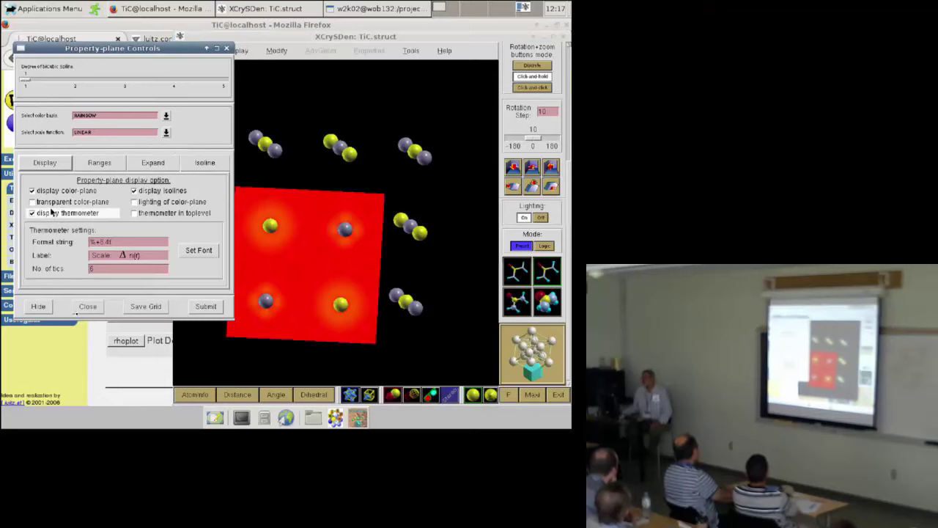
pyautogui.click(206, 307)
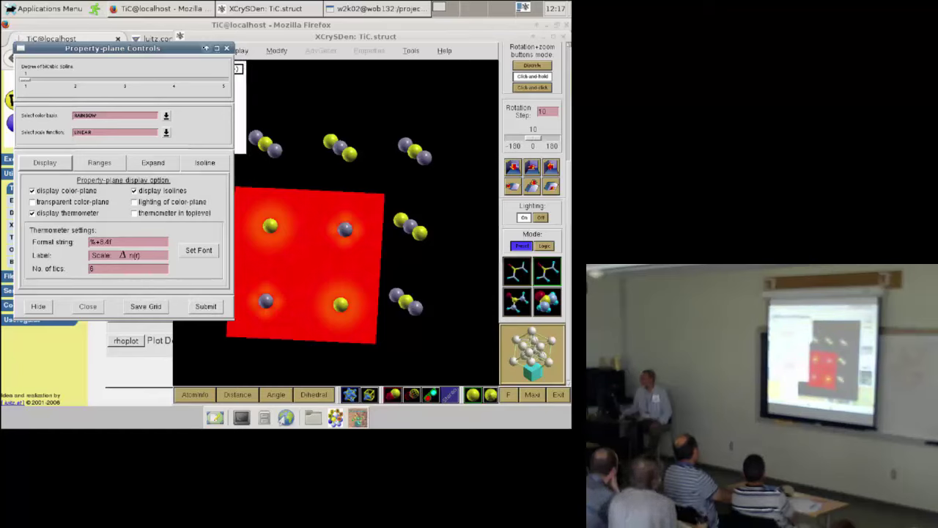
pyautogui.moveTo(179, 49); pyautogui.dragTo(187, 156)
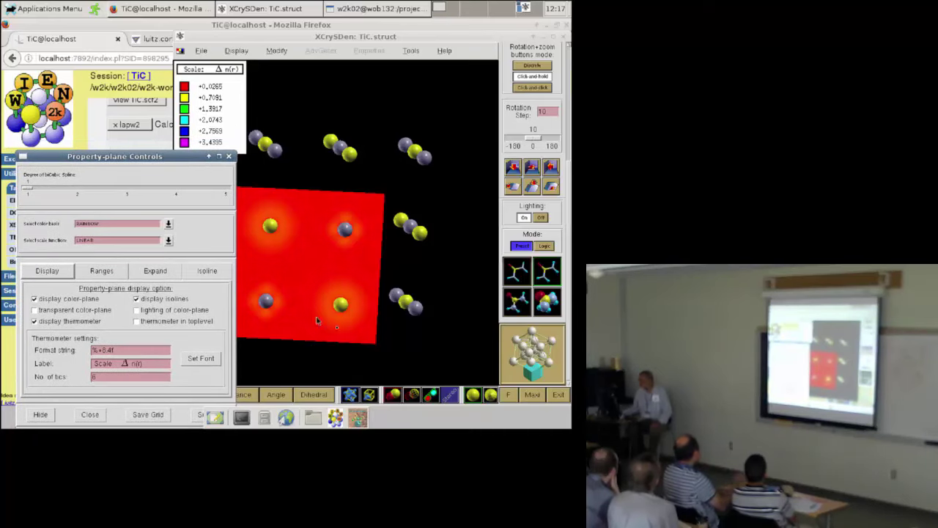
pyautogui.moveTo(336, 262); pyautogui.dragTo(326, 269)
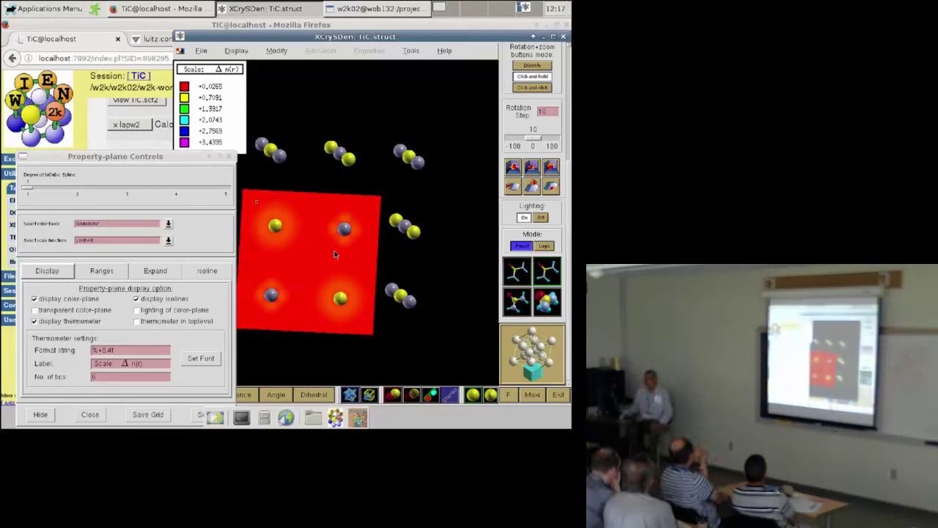
# Step: Set the density plane's highest rendered value to 0.5 and submit it
pyautogui.moveTo(103, 157); pyautogui.dragTo(91, 54)
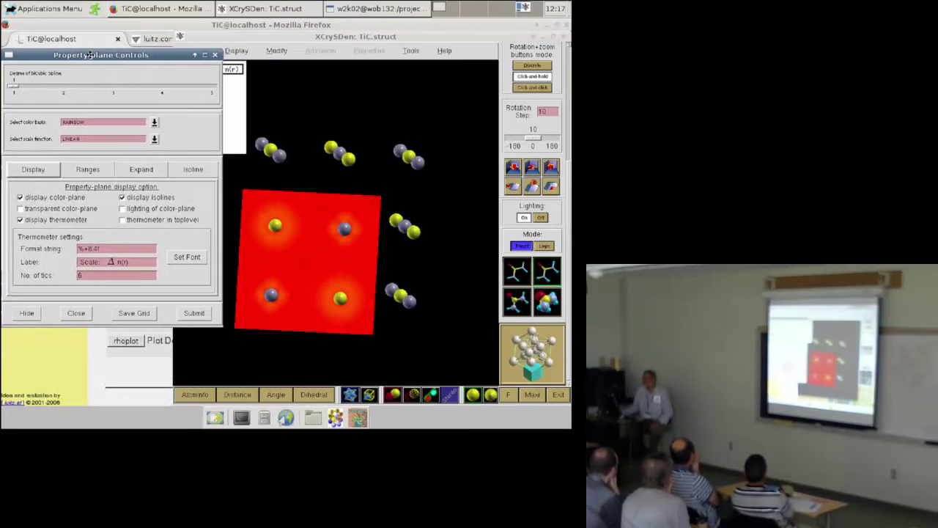
pyautogui.click(94, 169)
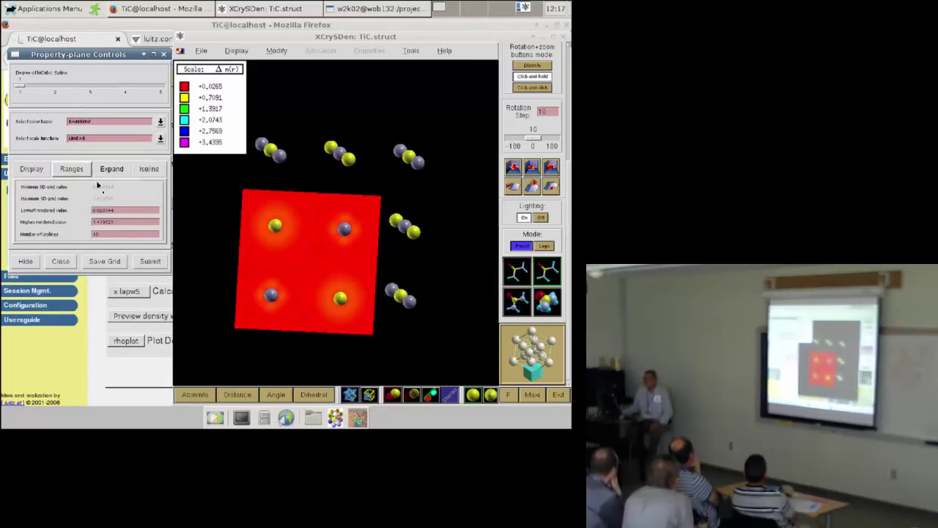
pyautogui.click(96, 222)
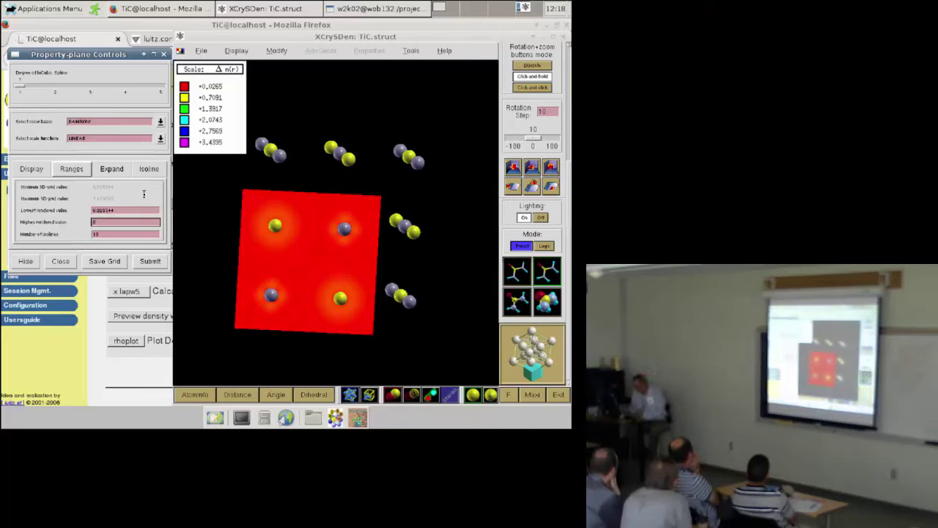
pyautogui.click(150, 262)
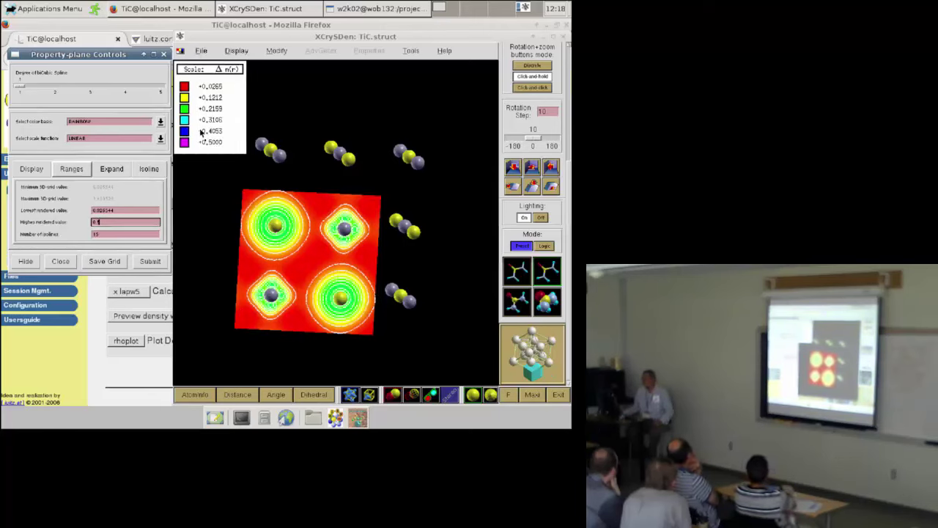
# Step: Reduce the density plane's highest rendered value to 0.3 and submit the new range
pyautogui.press('BackSpace')
pyautogui.press('BackSpace')
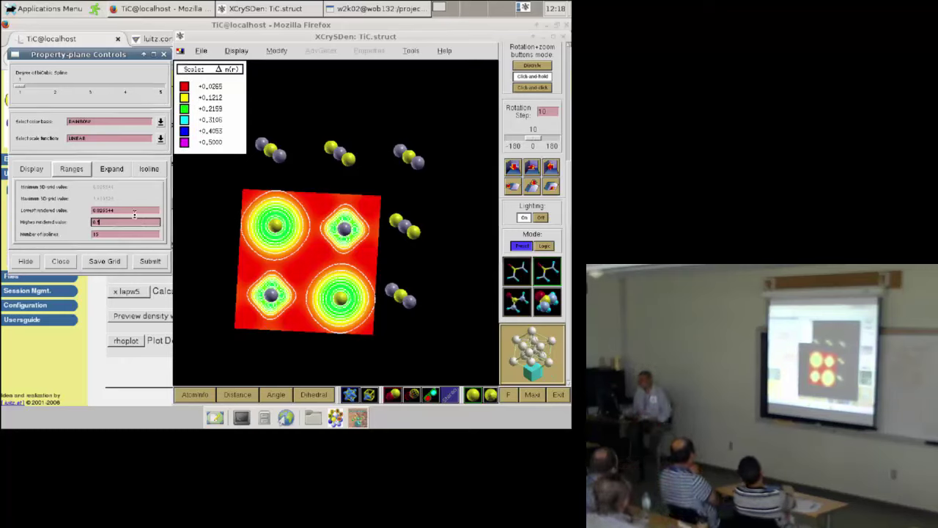
pyautogui.click(152, 261)
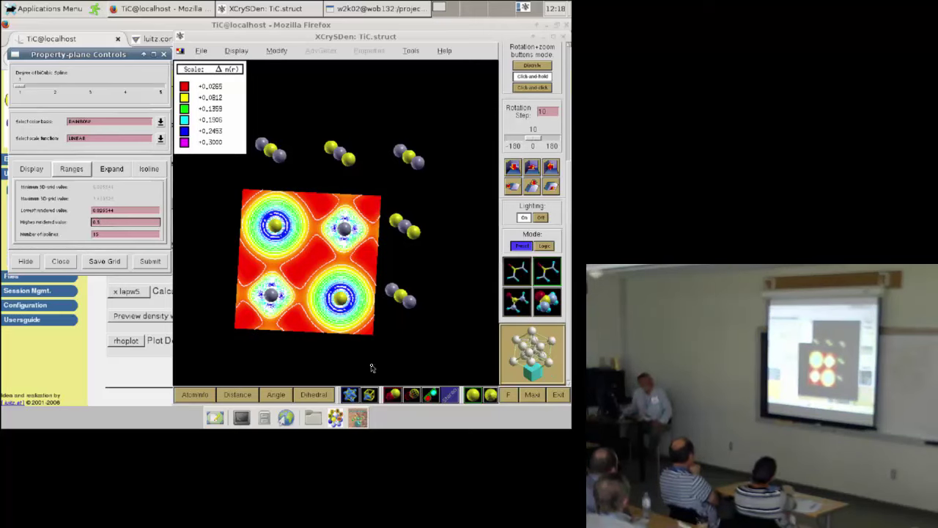
pyautogui.moveTo(387, 272); pyautogui.dragTo(390, 269)
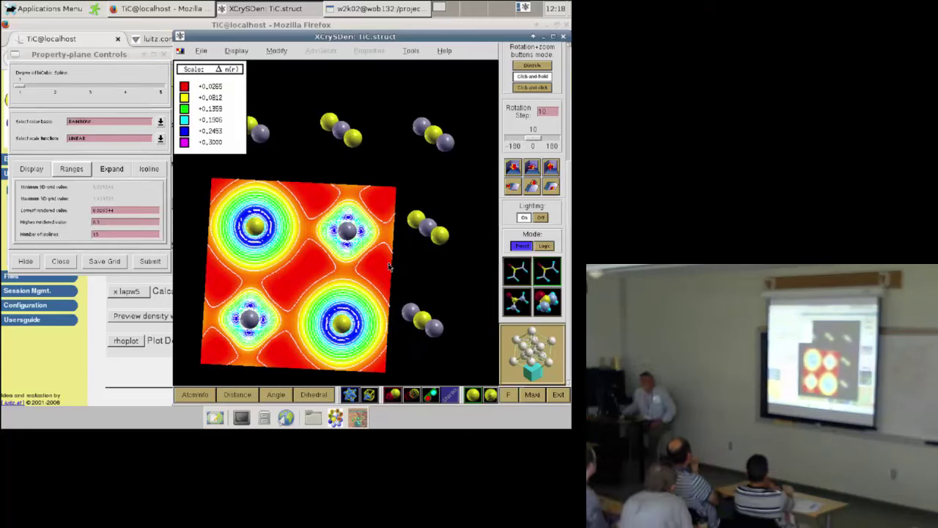
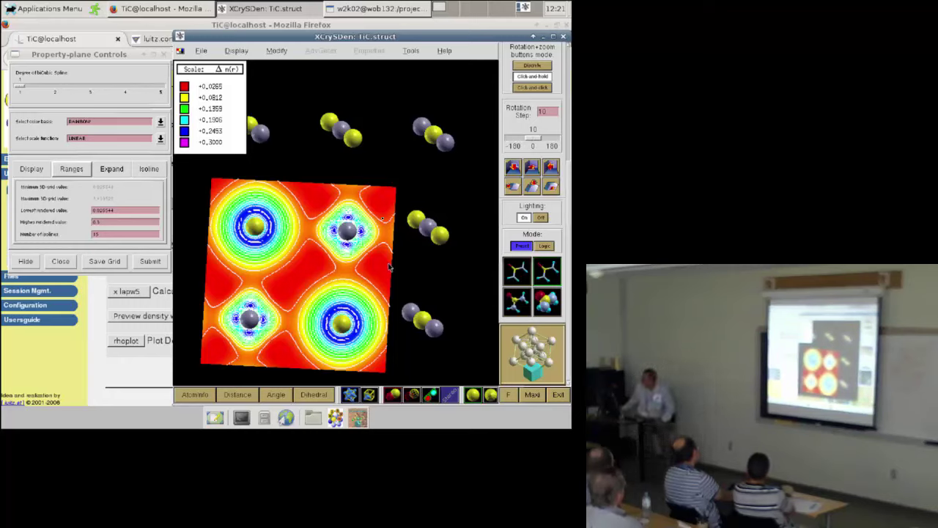
# Step: Change the background color of the TiC structure display to white
pyautogui.moveTo(438, 23)
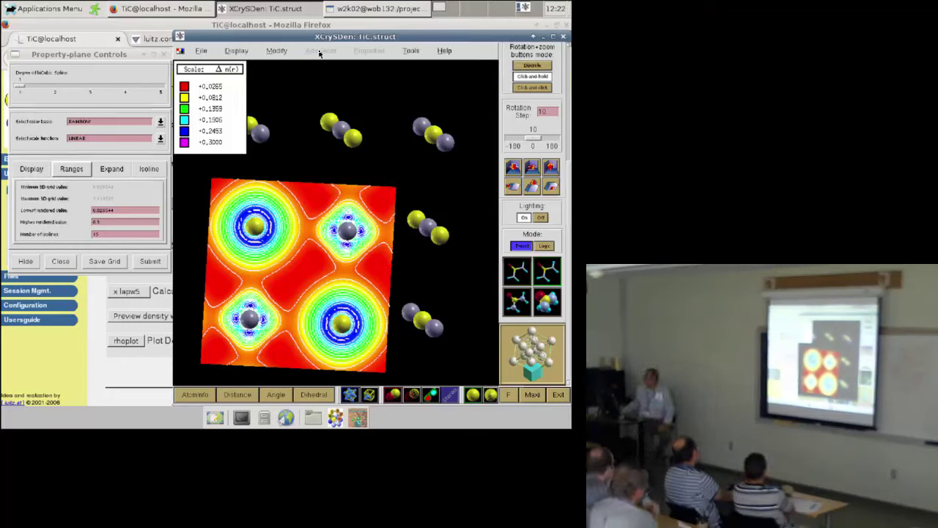
pyautogui.click(201, 51)
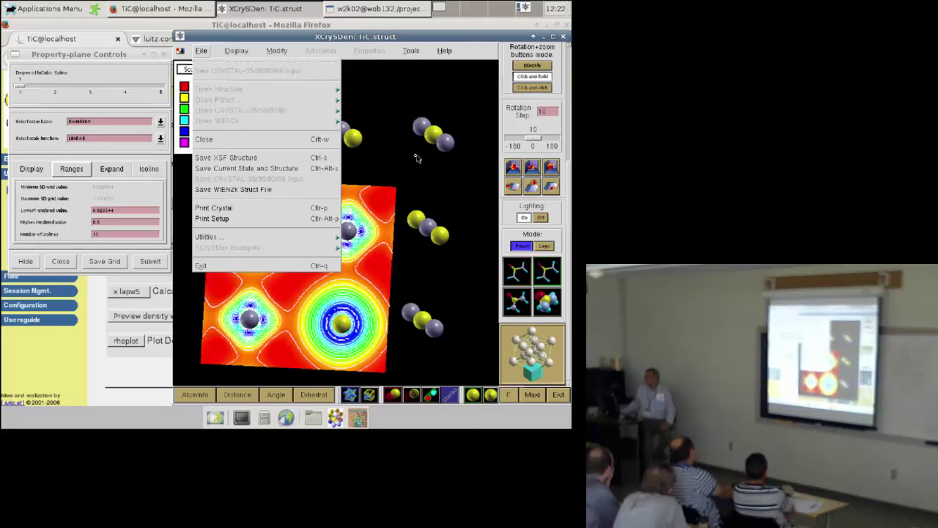
pyautogui.click(374, 107)
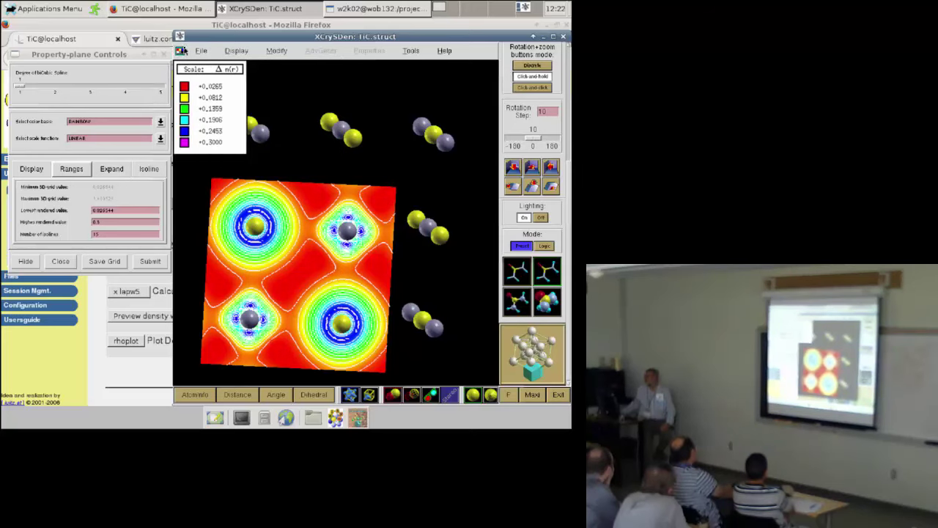
pyautogui.click(180, 51)
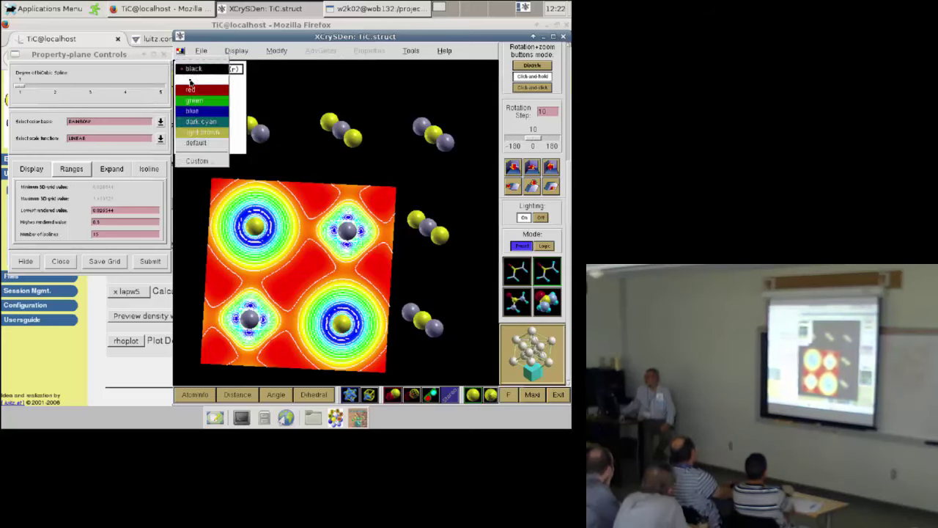
pyautogui.click(189, 79)
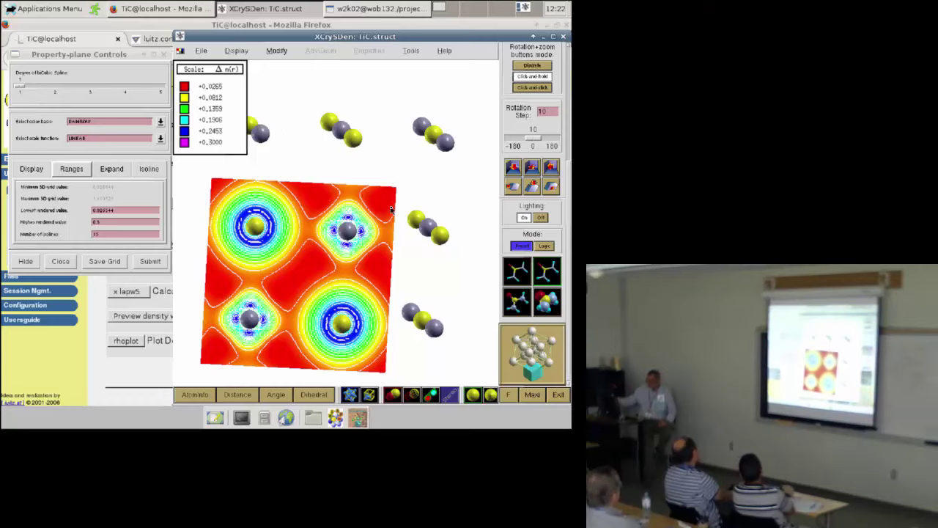
# Step: Examine the density isolines around the Ti and C atoms close up, with the plane facing the viewer
pyautogui.scroll(3, 393, 209)
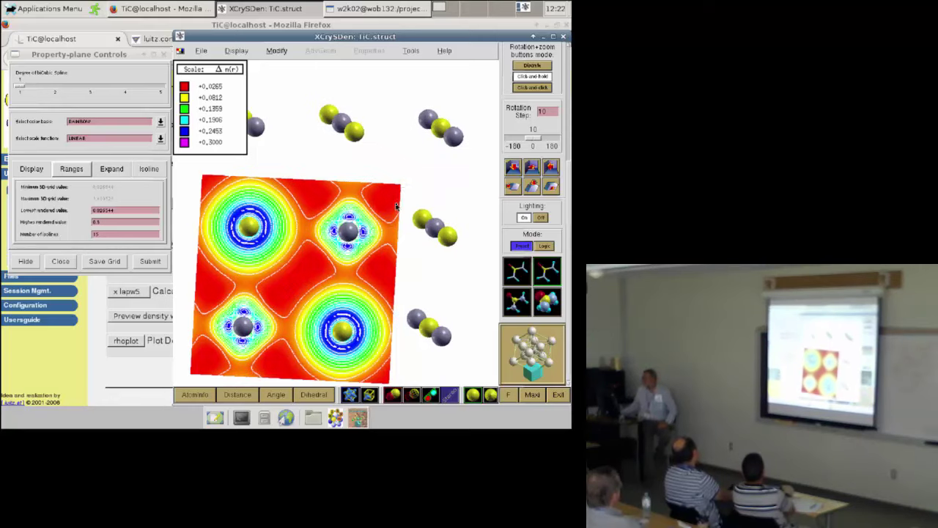
pyautogui.scroll(2, 396, 207)
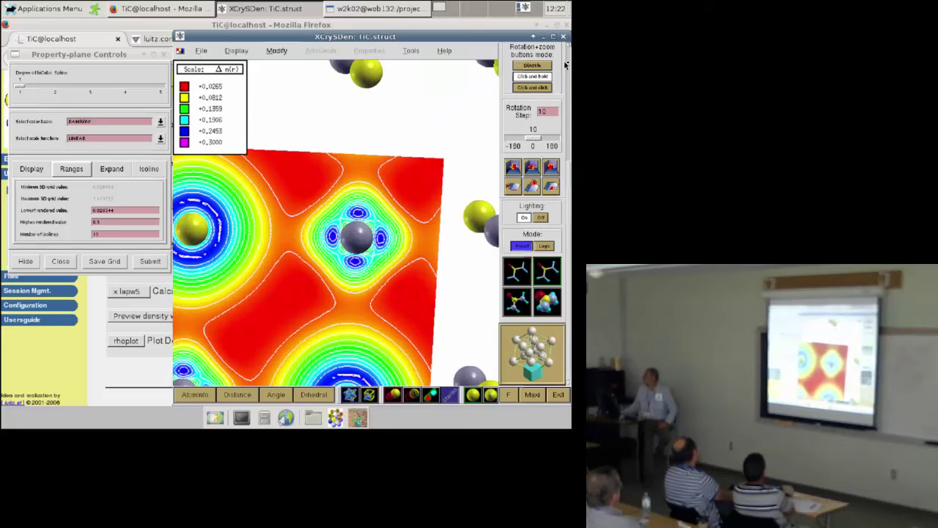
pyautogui.scroll(5, 568, 66)
pyautogui.click(531, 58)
pyautogui.click(532, 59)
pyautogui.click(514, 120)
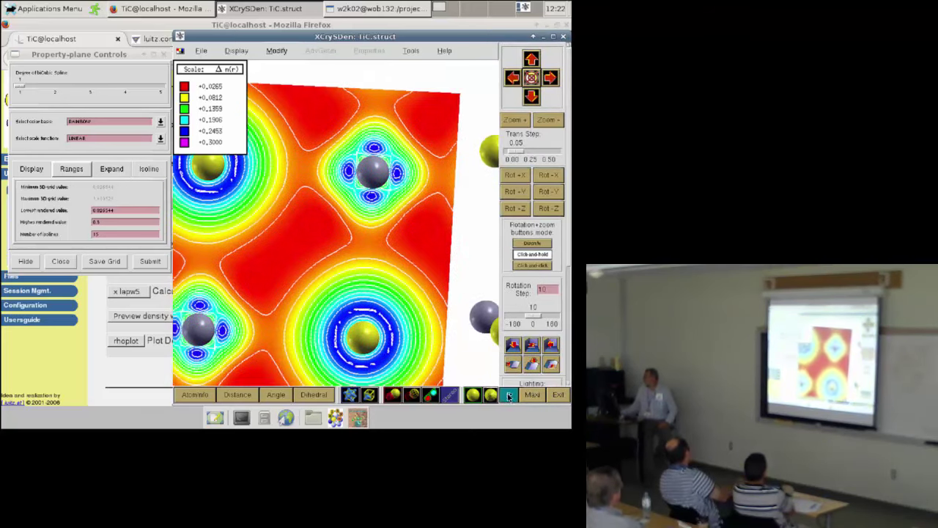
pyautogui.click(549, 78)
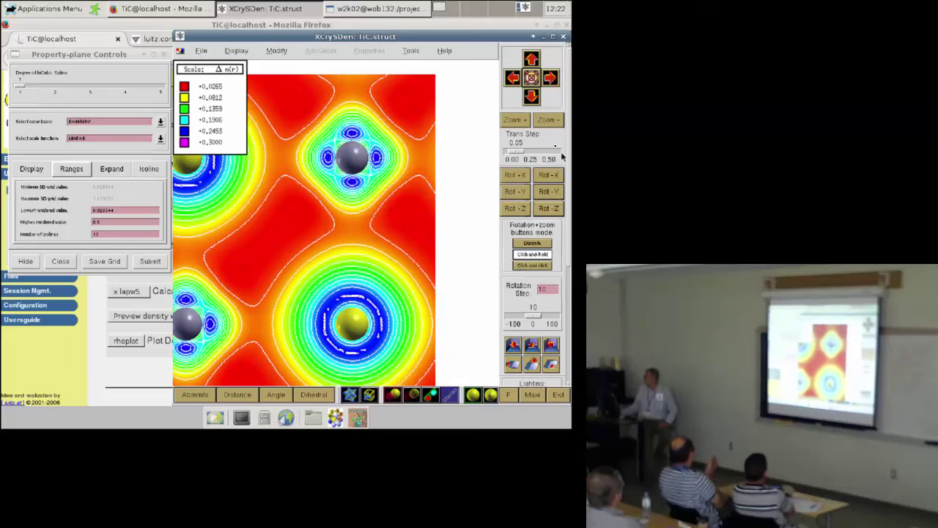
pyautogui.click(513, 78)
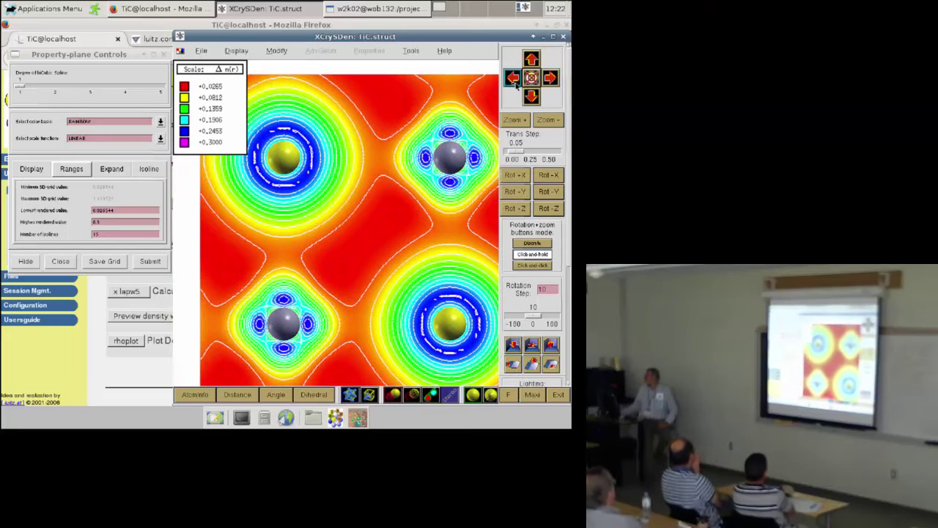
pyautogui.click(516, 78)
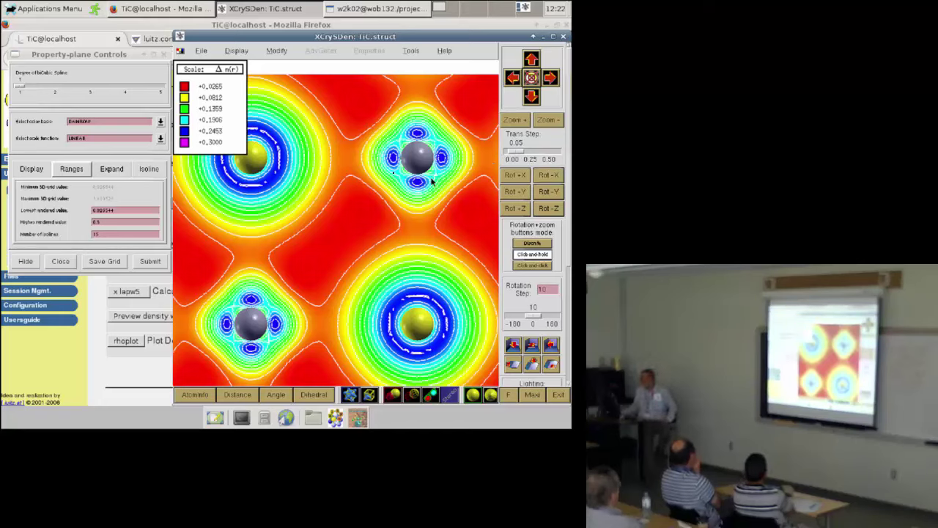
# Step: Quit the XCrySDen density display and open the Bandstructure task for TiC in the WIEN2k web interface
pyautogui.click(557, 397)
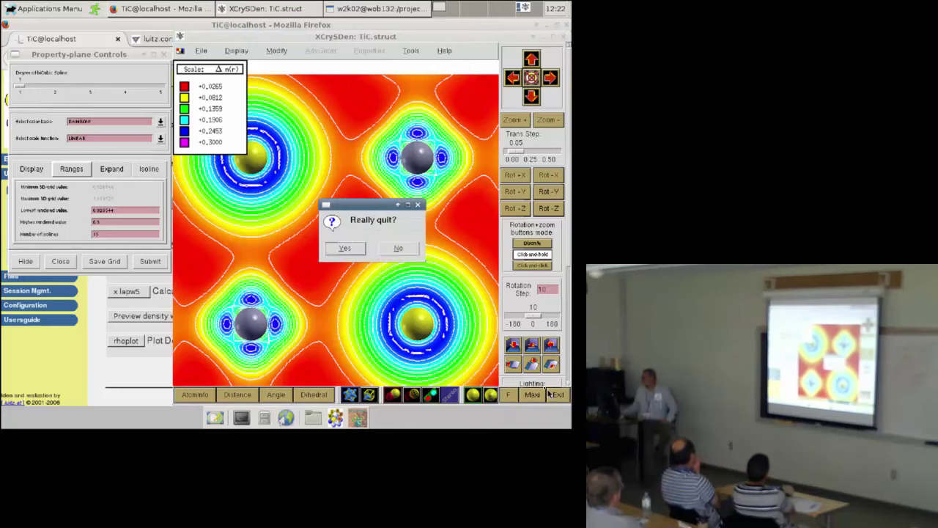
pyautogui.click(345, 248)
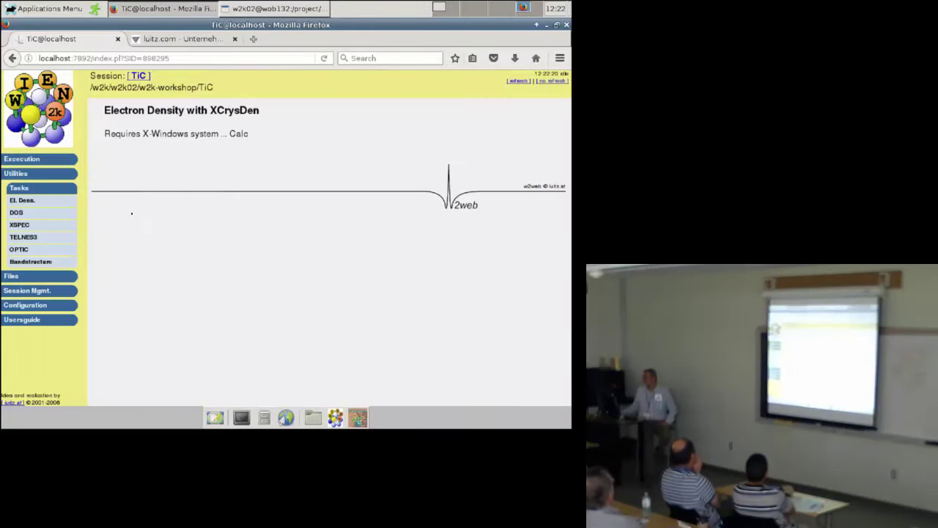
pyautogui.click(49, 263)
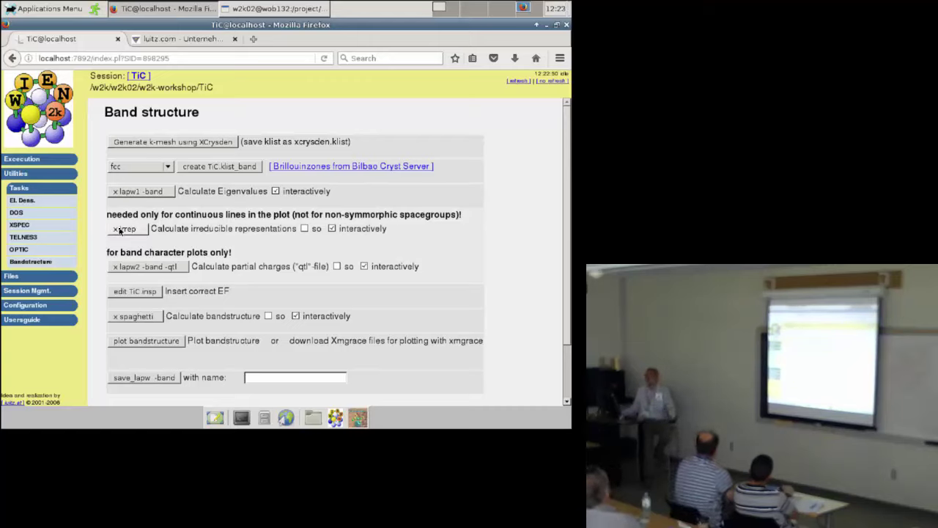
# Step: Start k-mesh generation in XCrySDen, dismiss the k-point labeling notice, and turn the primitive Brillouin zone for k-path selection
pyautogui.click(173, 143)
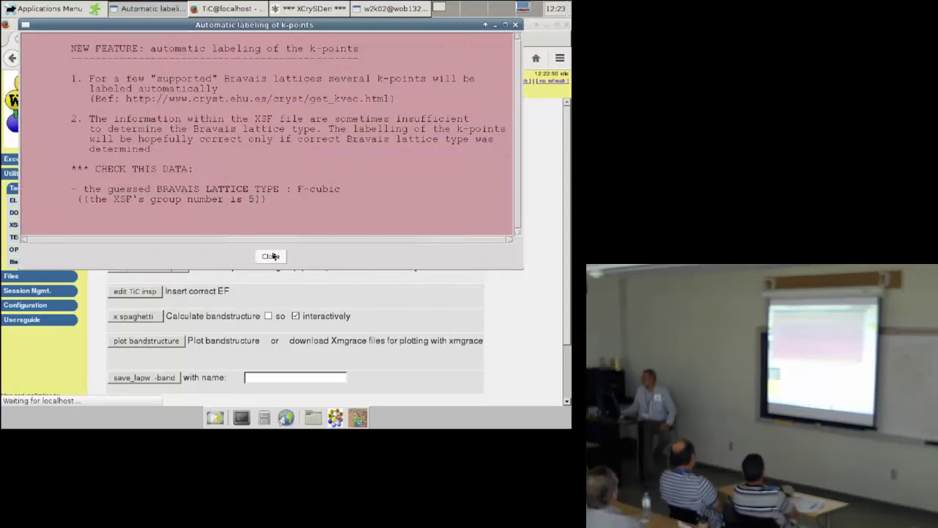
pyautogui.click(270, 256)
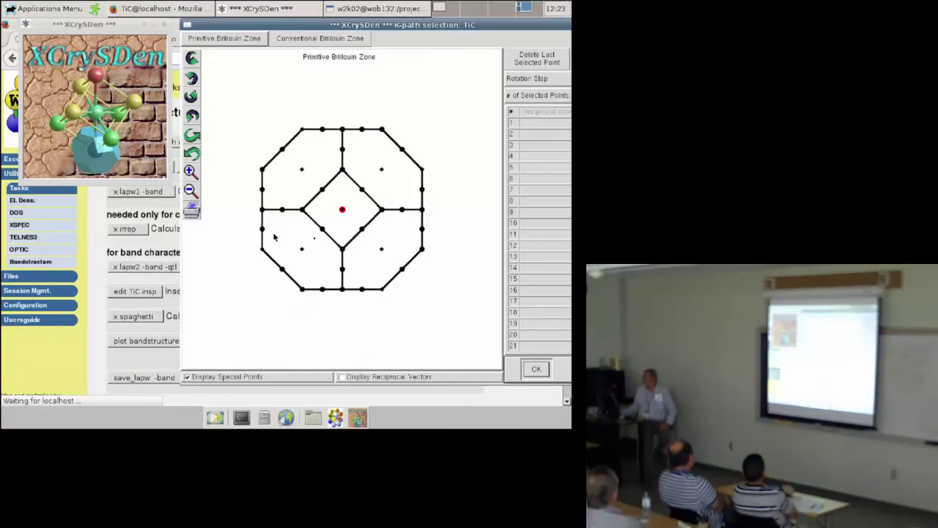
pyautogui.moveTo(438, 132)
pyautogui.mouseDown()
pyautogui.moveTo(427, 151)
pyautogui.moveTo(444, 142)
pyautogui.moveTo(432, 148)
pyautogui.moveTo(435, 139)
pyautogui.mouseUp()
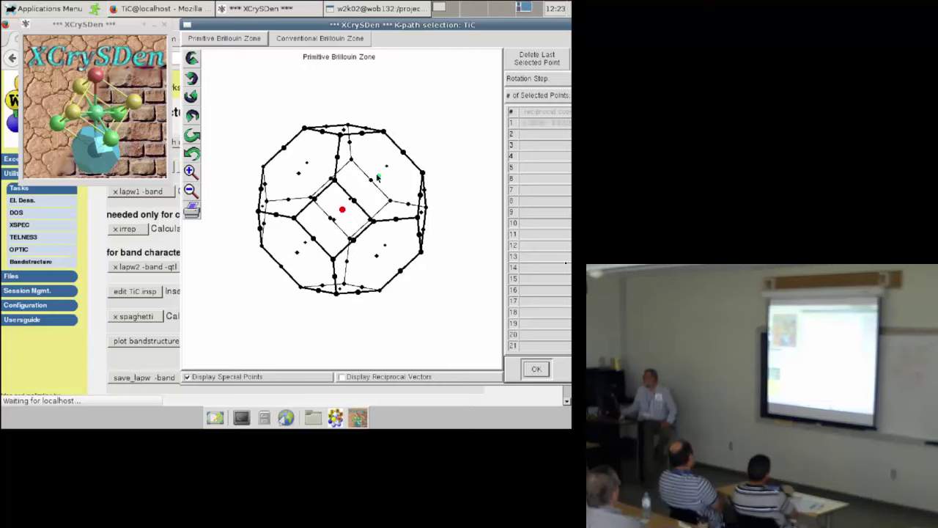
# Step: Select the k-path L – GAMMA – X in the primitive Brillouin zone, label the first point L, and accept the path
pyautogui.moveTo(405, 27); pyautogui.dragTo(328, 26)
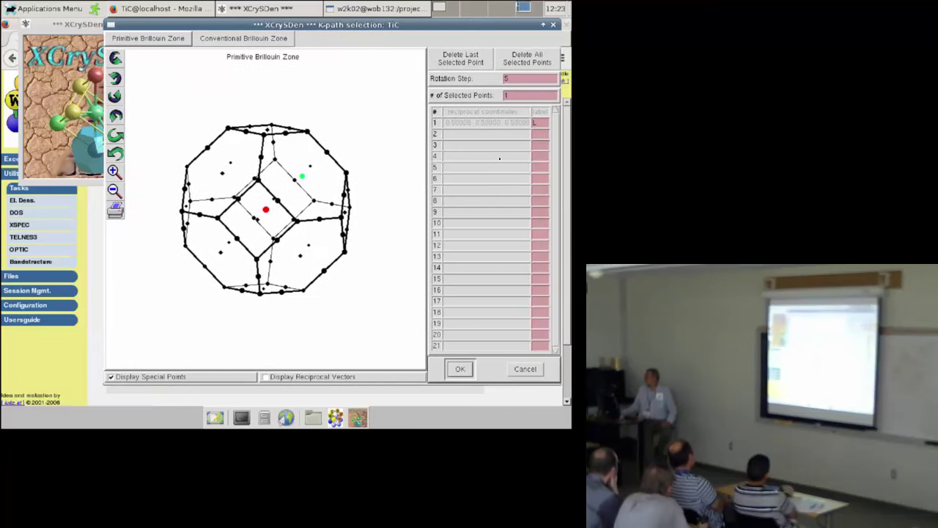
pyautogui.click(533, 122)
pyautogui.write('L')
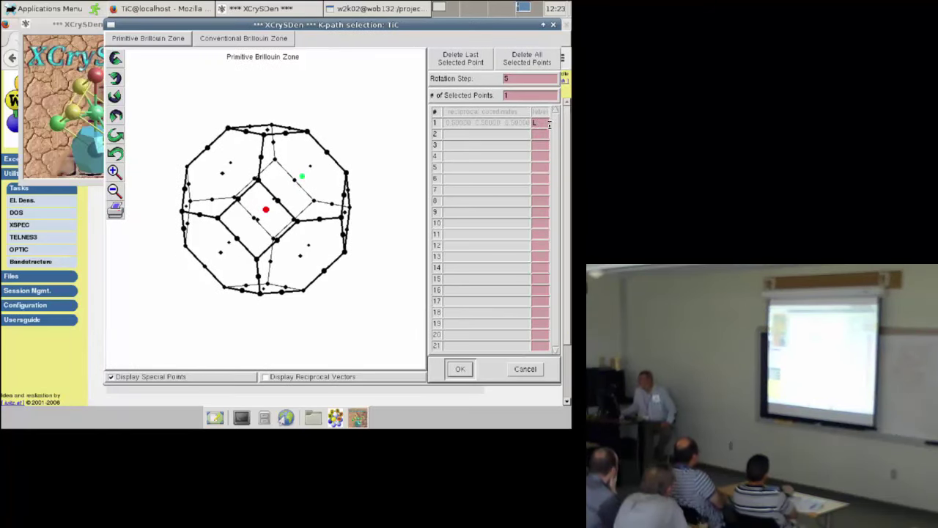
pyautogui.click(267, 212)
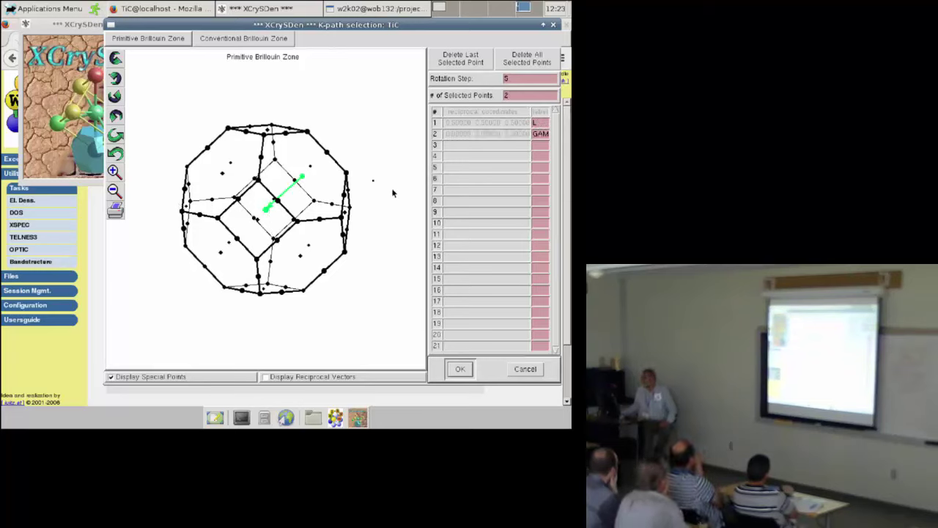
pyautogui.moveTo(375, 151); pyautogui.dragTo(356, 176)
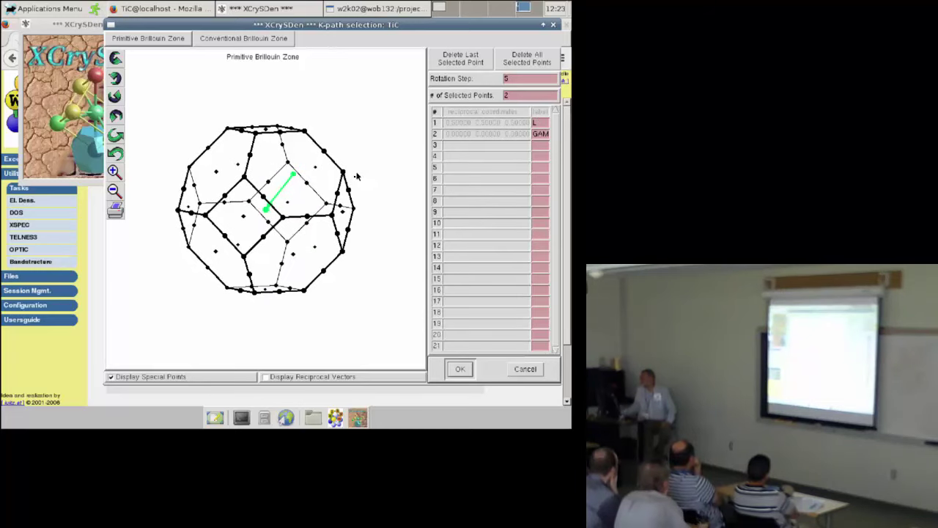
pyautogui.click(341, 212)
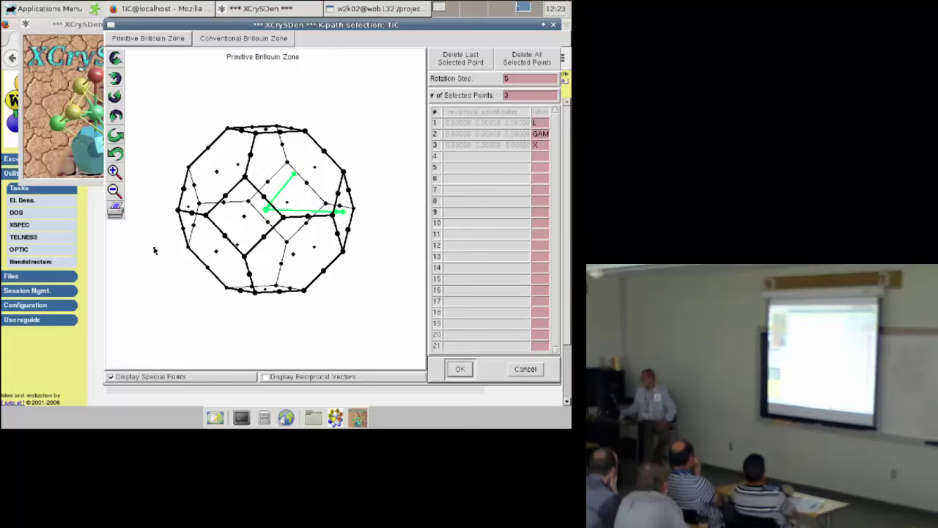
pyautogui.click(460, 370)
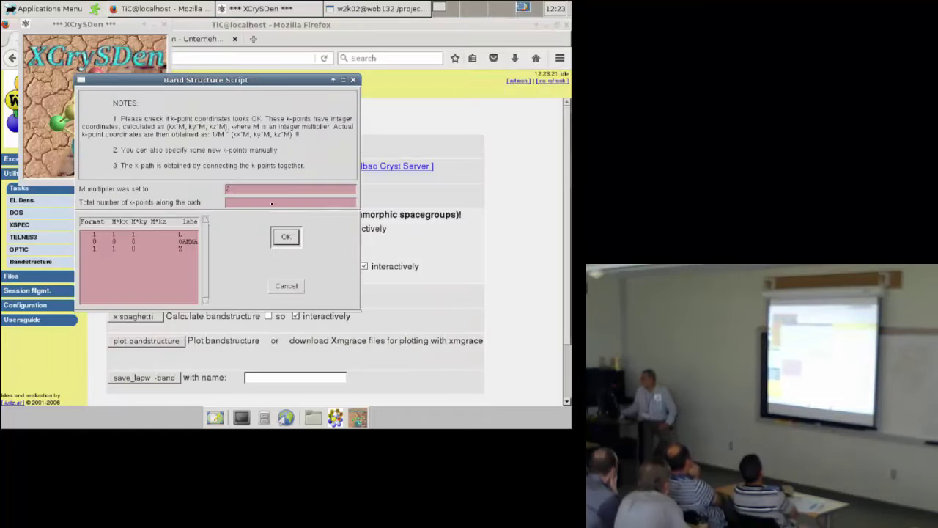
# Step: Set the total number of k-points along the path to 100 and accept the band structure script
pyautogui.click(230, 200)
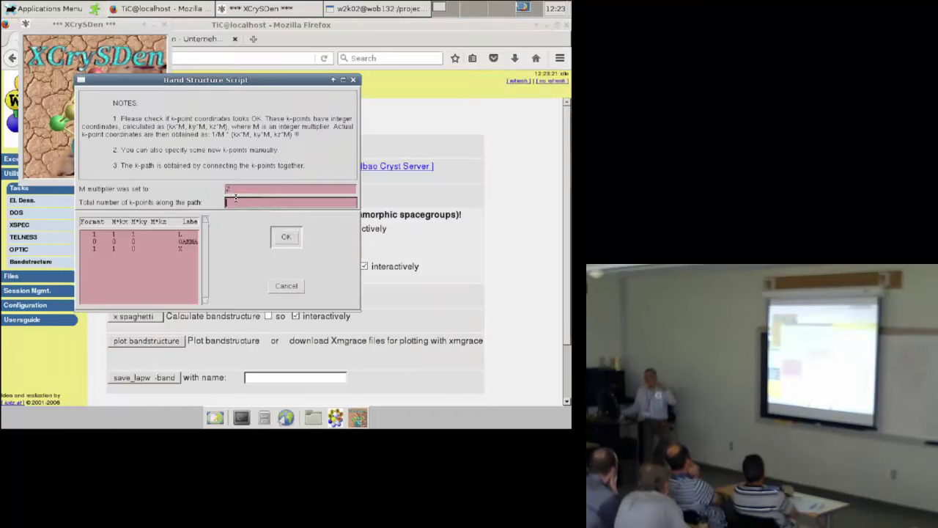
pyautogui.write('100')
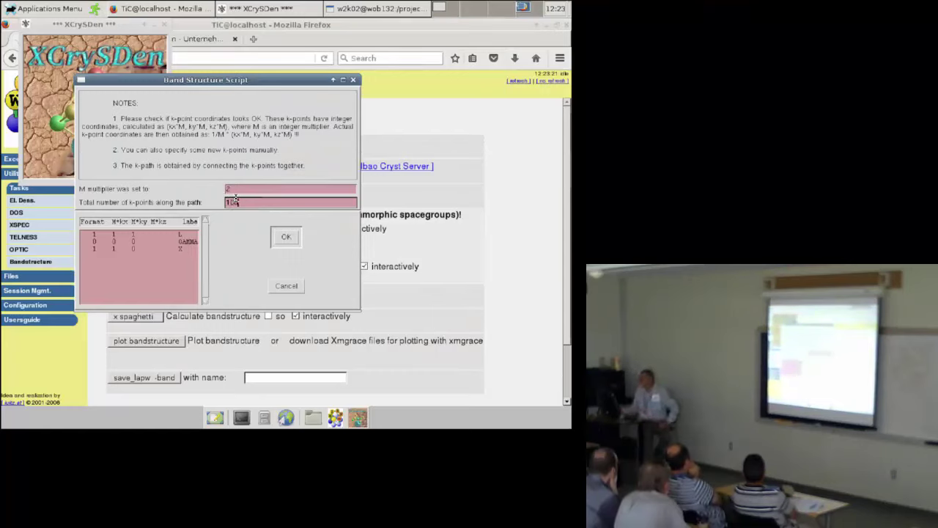
pyautogui.click(285, 245)
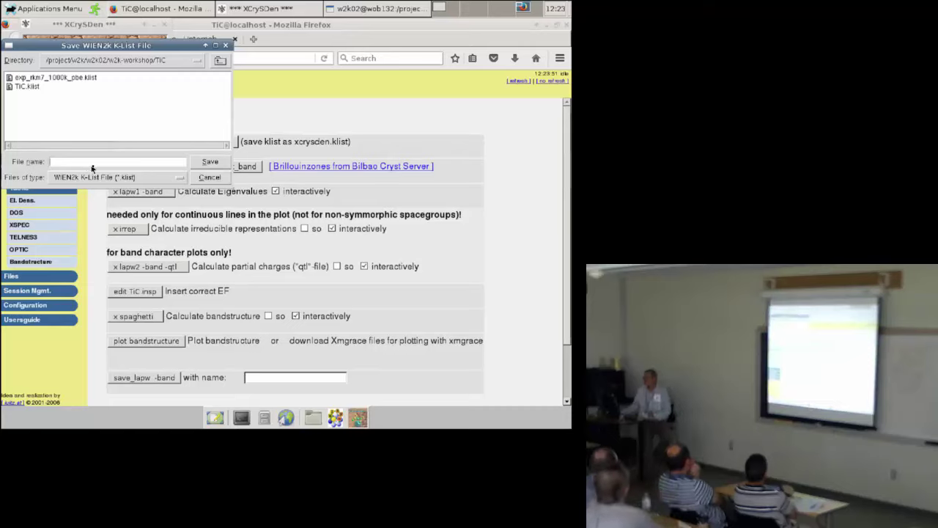
# Step: Save the k-list as xcrysden.klist in the TiC directory and close the k-path supporting information
pyautogui.write('xcrys')
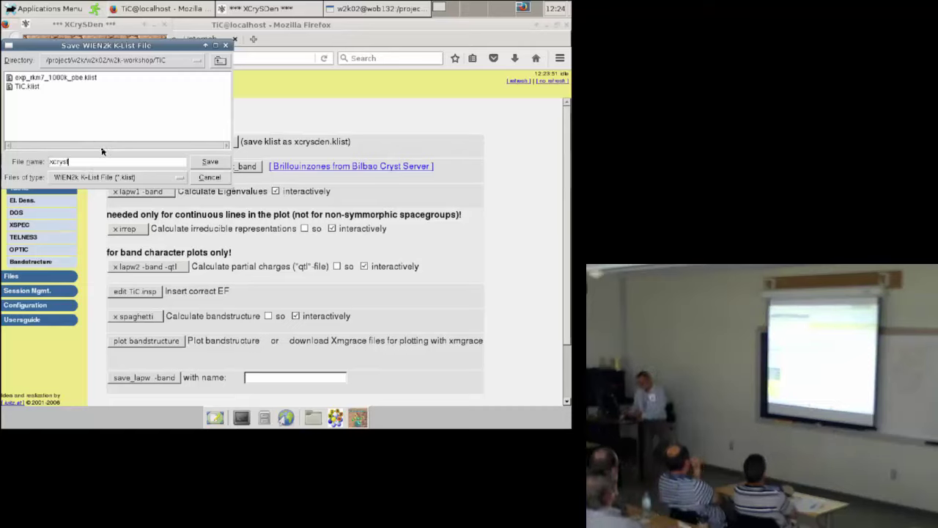
pyautogui.write('den.klist')
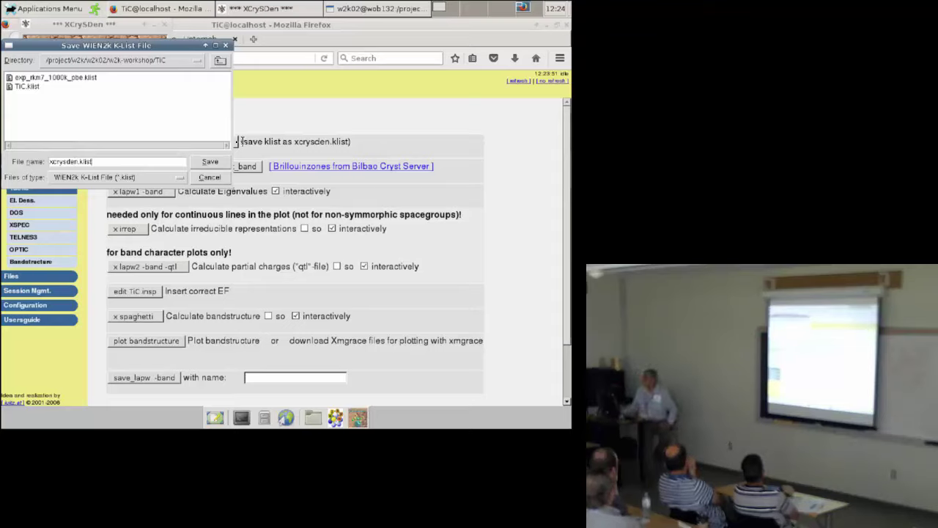
pyautogui.click(209, 162)
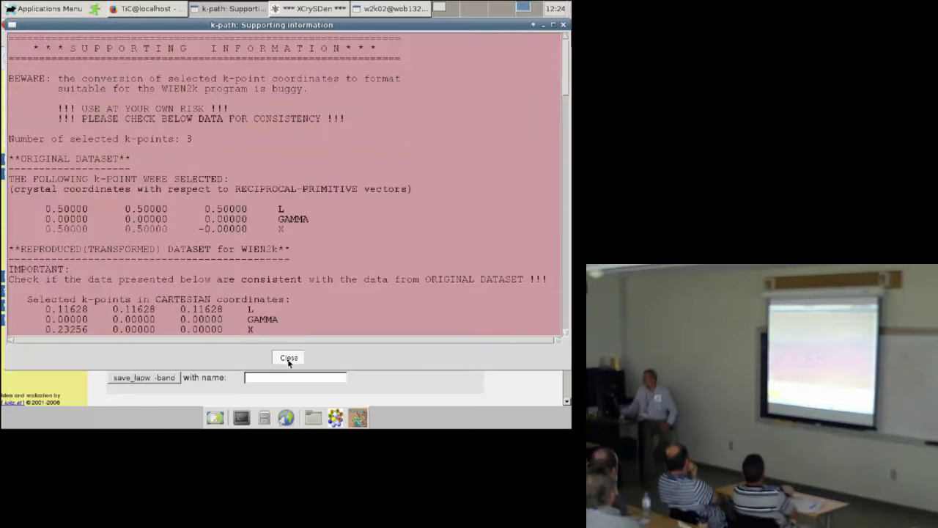
pyautogui.click(289, 358)
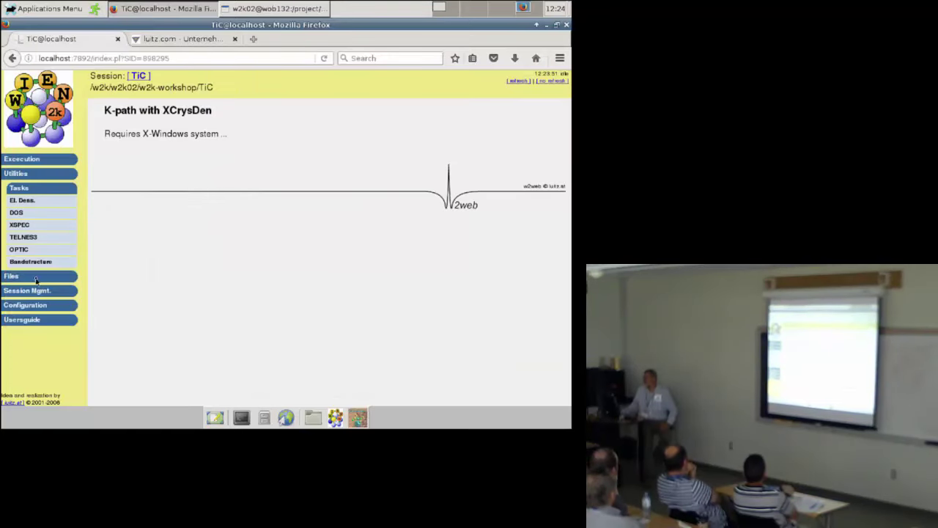
# Step: Return to the Bandstructure task and create TiC.klist_band using the k-list from xcrysden
pyautogui.click(30, 261)
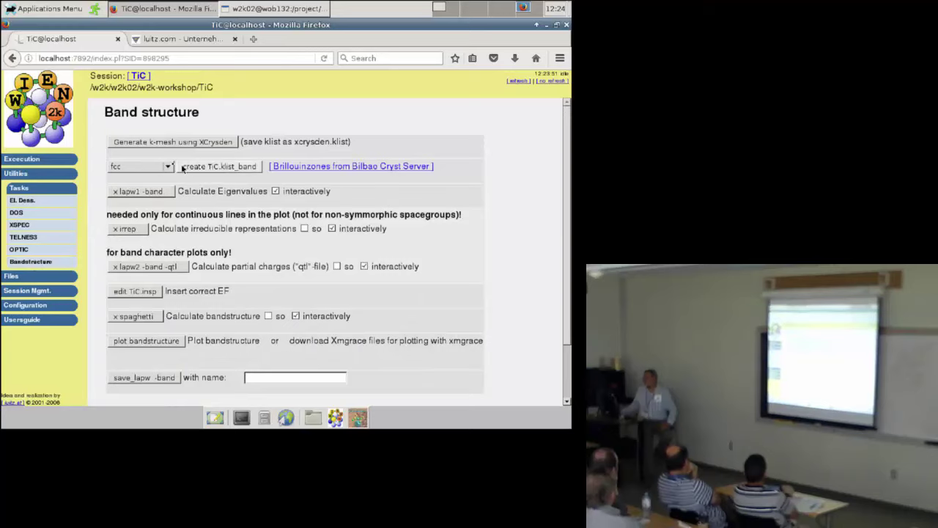
pyautogui.click(147, 166)
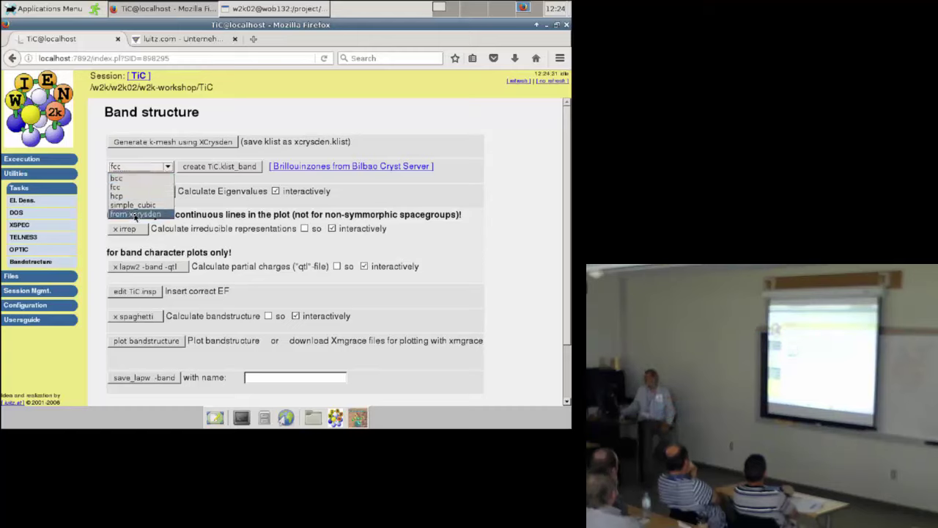
pyautogui.click(135, 214)
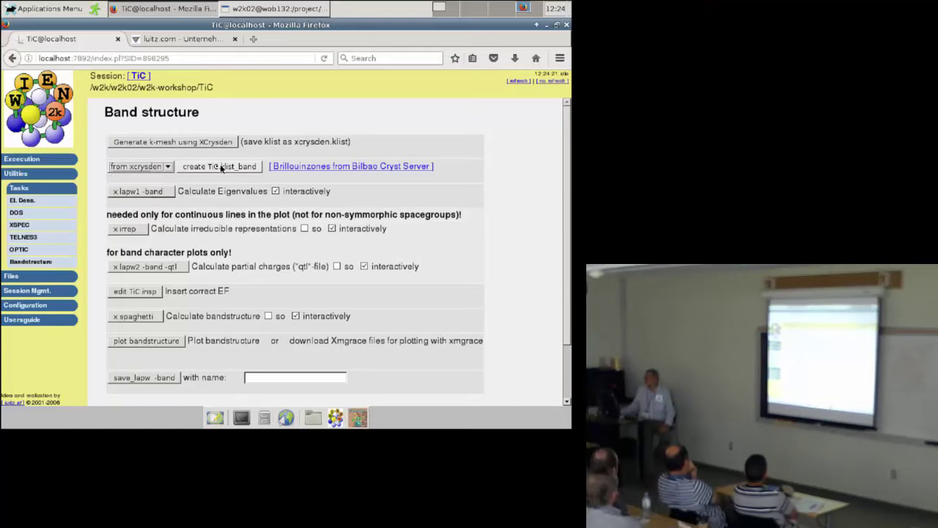
pyautogui.click(216, 167)
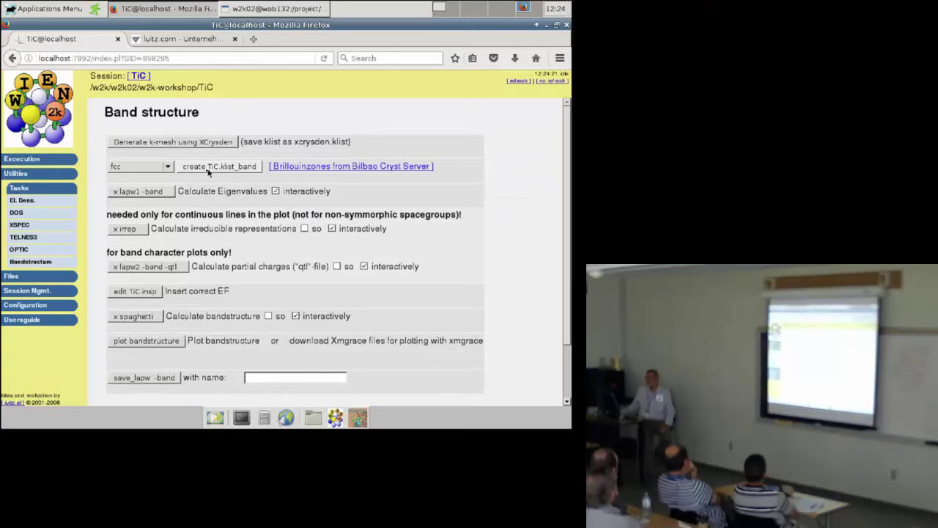
# Step: Calculate the eigenvalues with x lapw1 -band and the partial charges with x lapw2 -band -qtl, continuing with bandstructure after each run
pyautogui.click(156, 193)
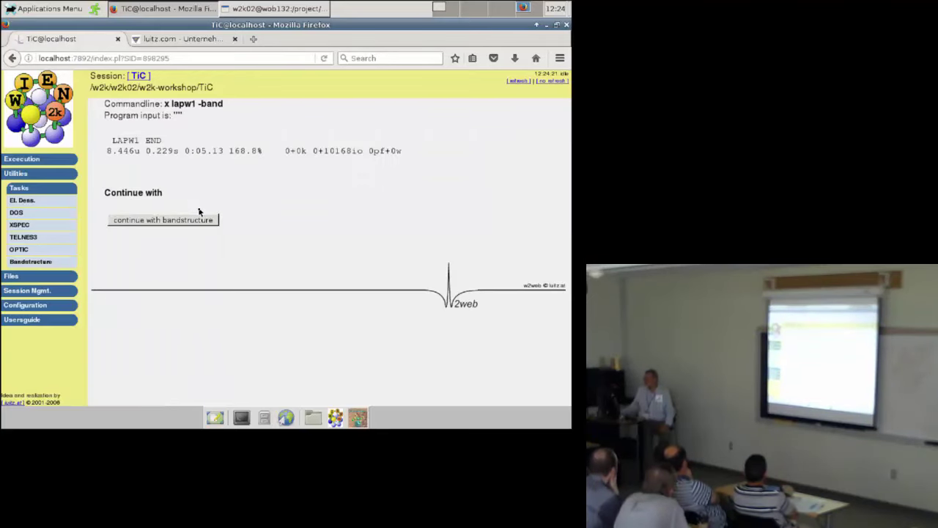
pyautogui.click(199, 220)
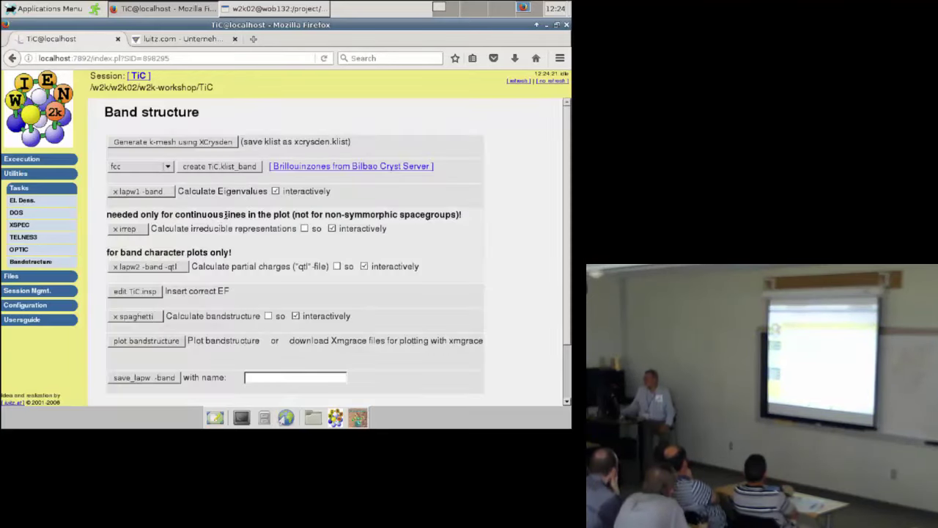
pyautogui.scroll(-1, 442, 402)
pyautogui.scroll(-1, 441, 401)
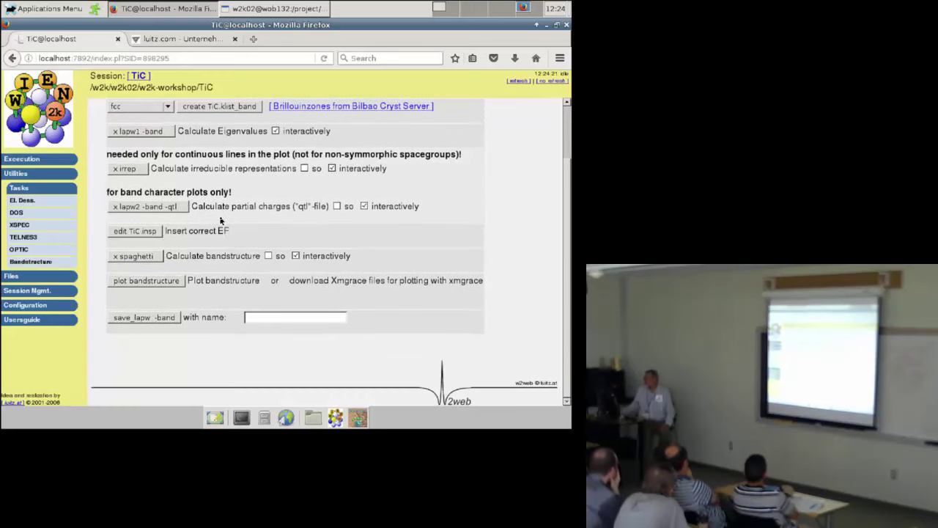
pyautogui.click(167, 208)
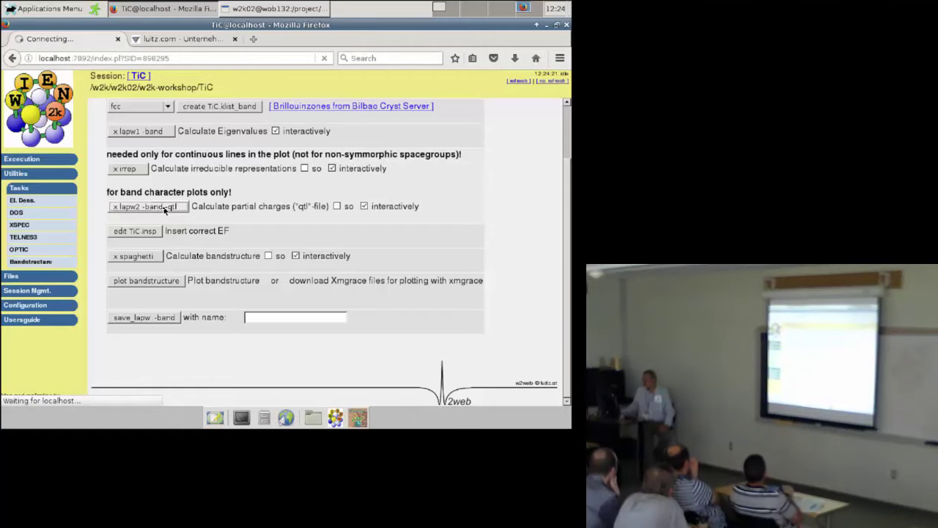
pyautogui.click(164, 220)
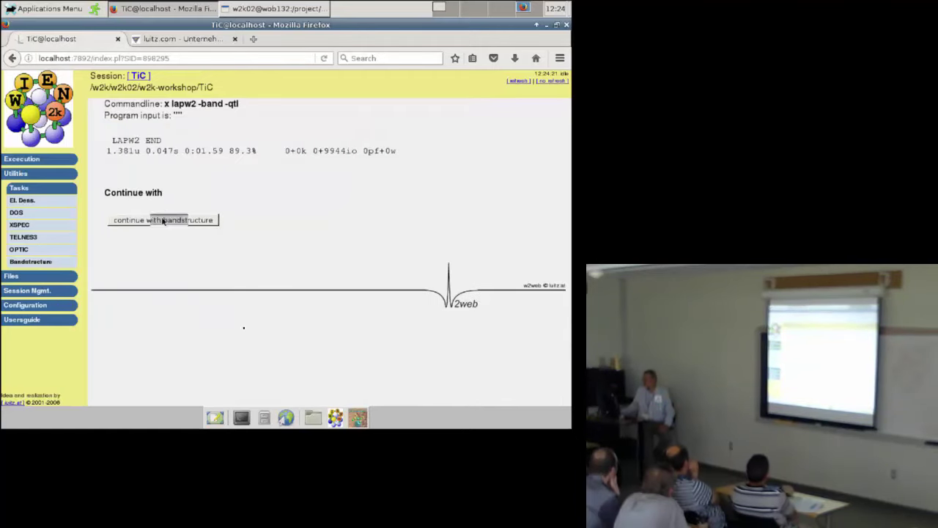
# Step: Open TiC.insp for editing and clear the 0.xxxx placeholder of the Fermi level in the data configuration
pyautogui.scroll(-2, 167, 226)
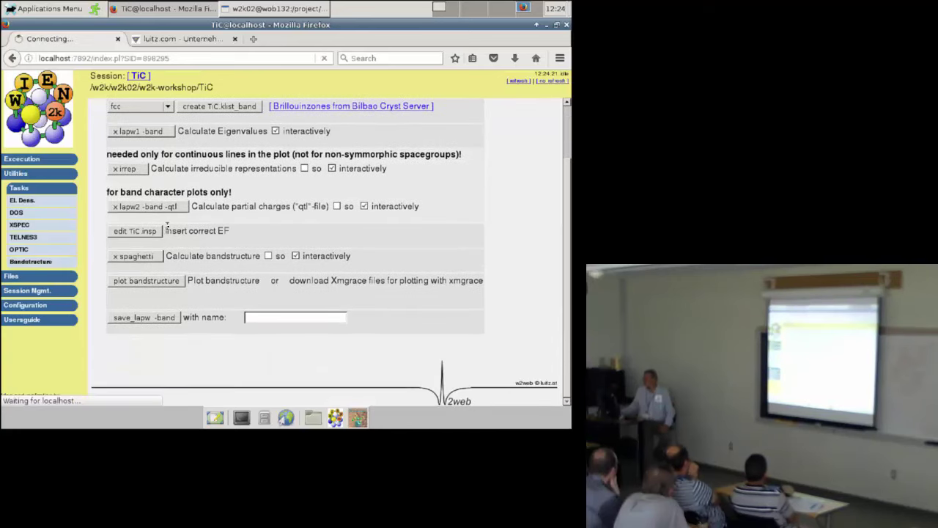
pyautogui.click(127, 236)
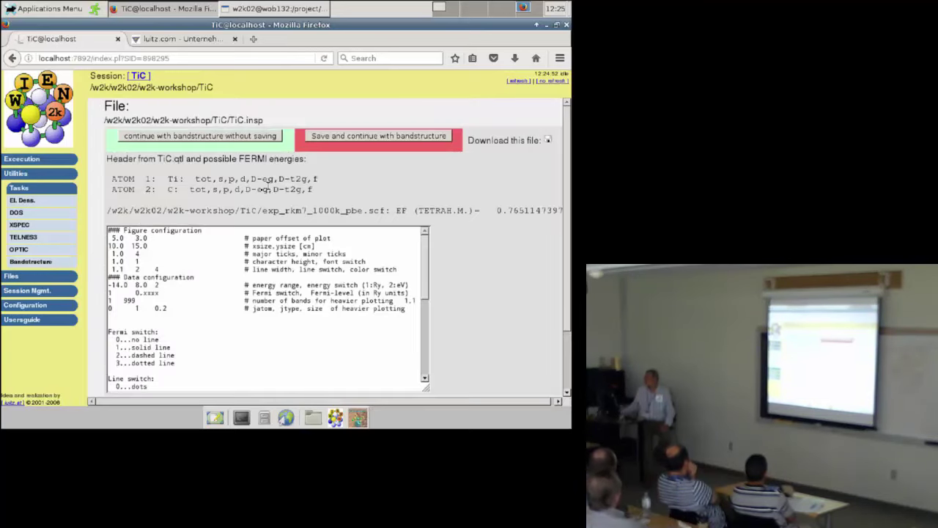
pyautogui.scroll(-1, 268, 189)
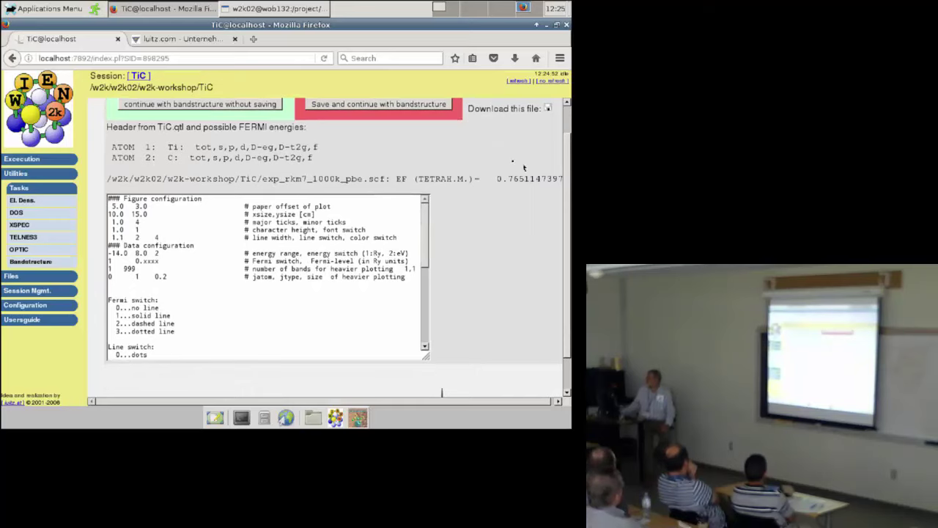
pyautogui.click(164, 260)
pyautogui.press('BackSpace')
pyautogui.press('BackSpace')
pyautogui.press('BackSpace')
pyautogui.press('BackSpace')
pyautogui.press('BackSpace')
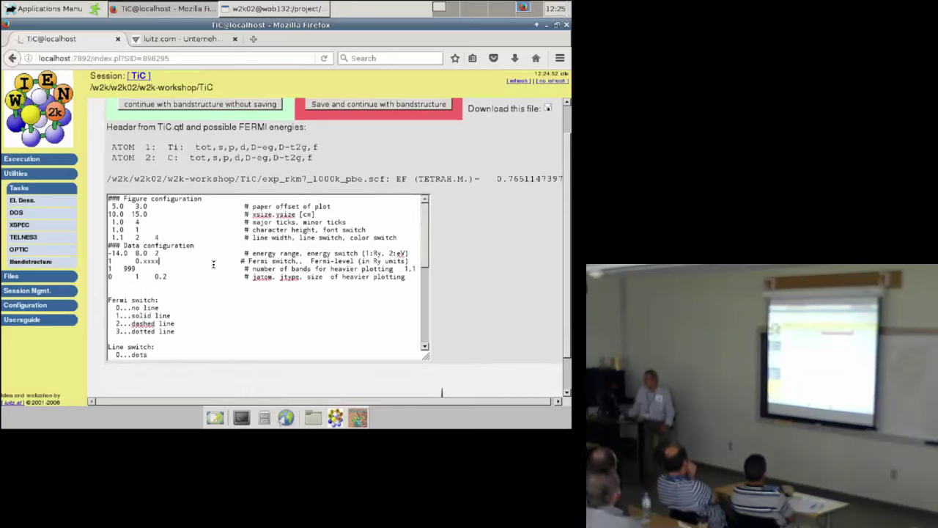